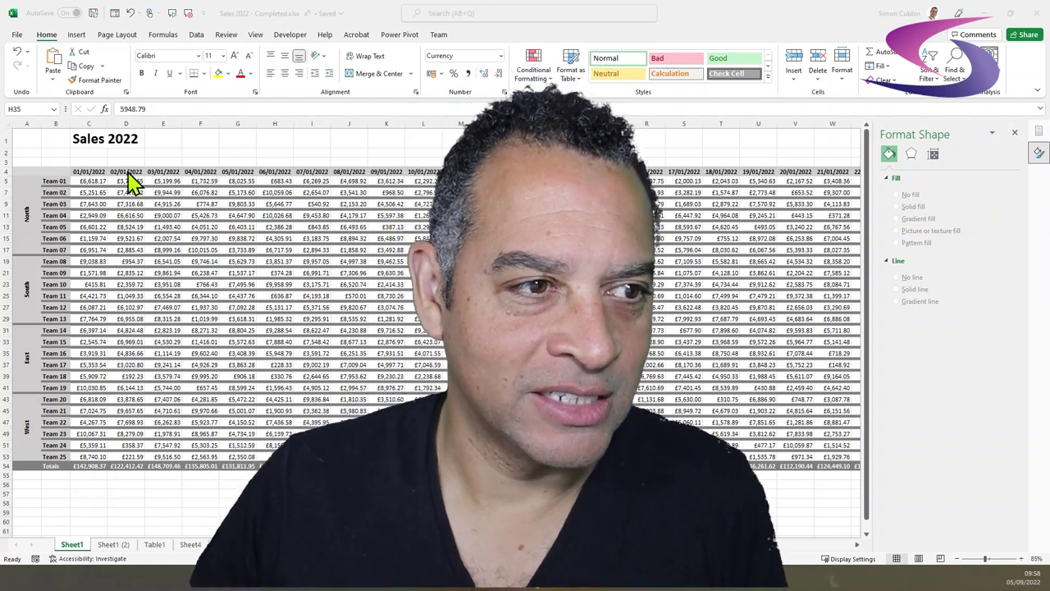
Try to insert a line chart based on the whole sales table on Sheet1.
left_click(28, 174)
left_click_drag(30, 174, 774, 457)
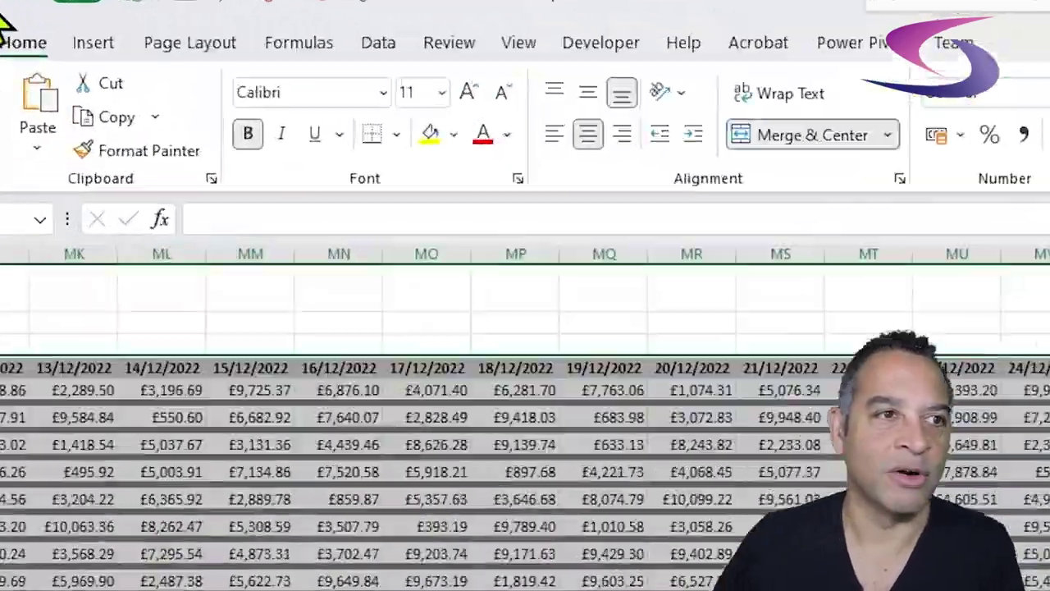
left_click(104, 50)
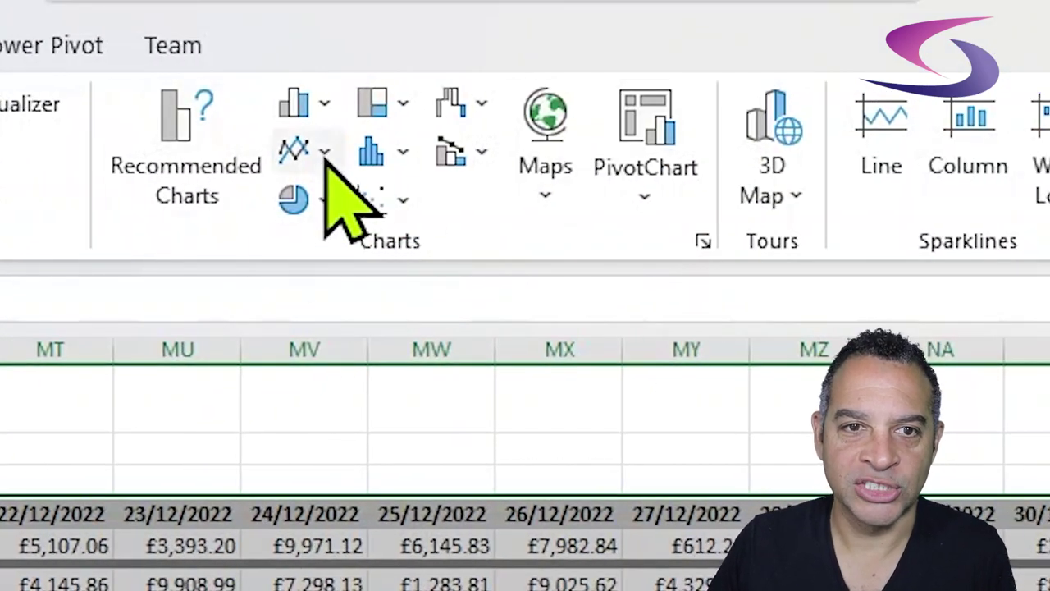
left_click(325, 153)
left_click(321, 253)
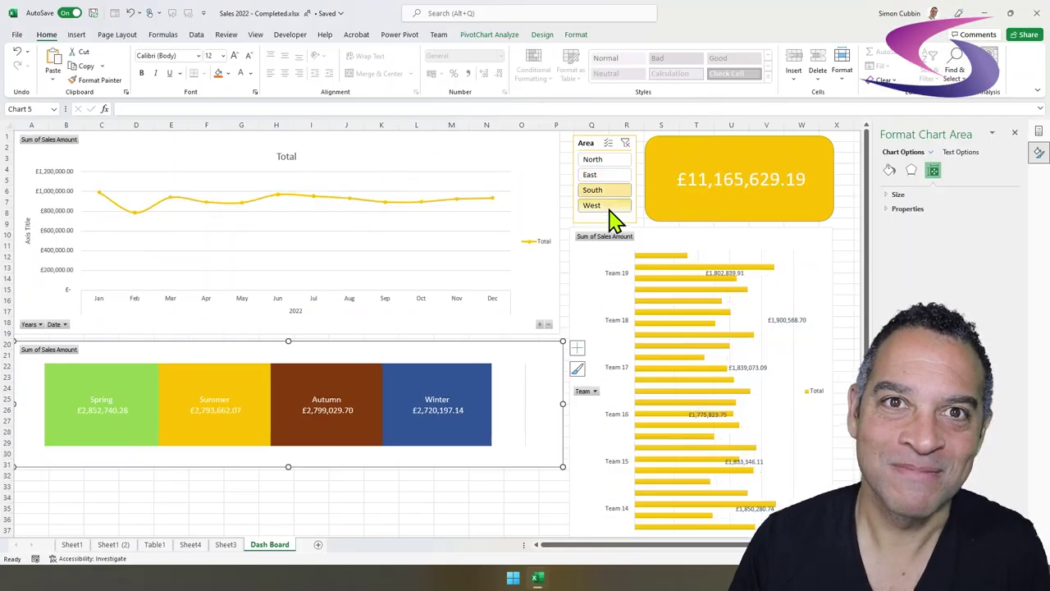
Try the Area slicer on the finished dashboard, clear its filter, and view the Table1 sheet.
left_click(608, 207)
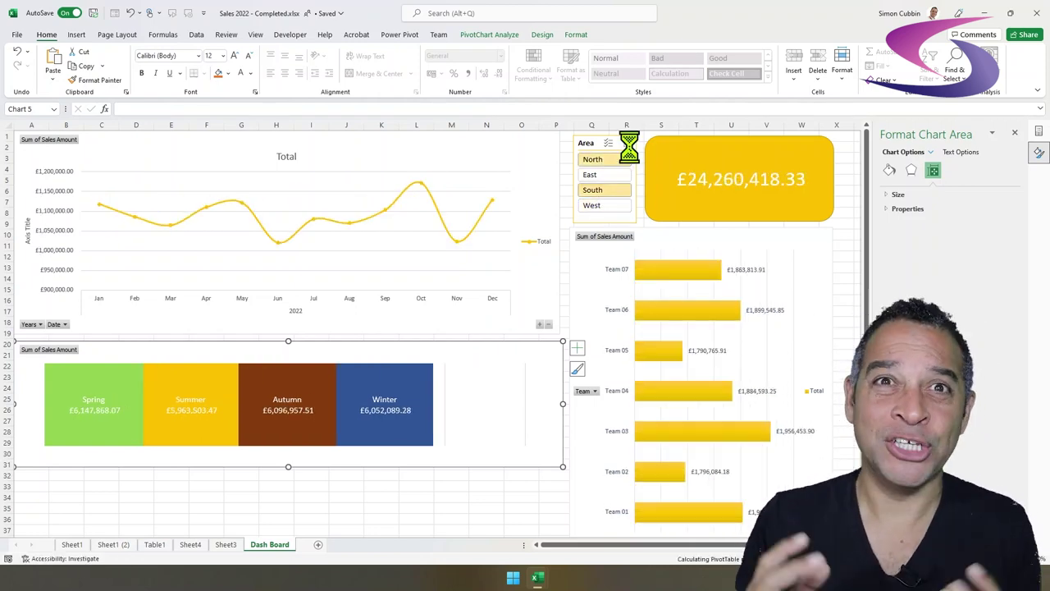
left_click(626, 144)
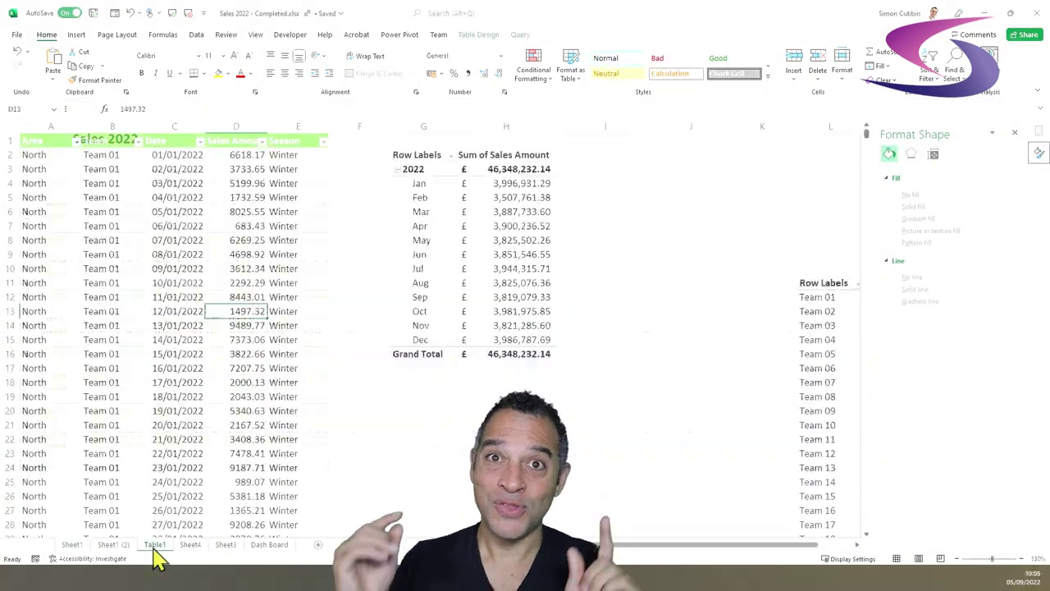
left_click(153, 389)
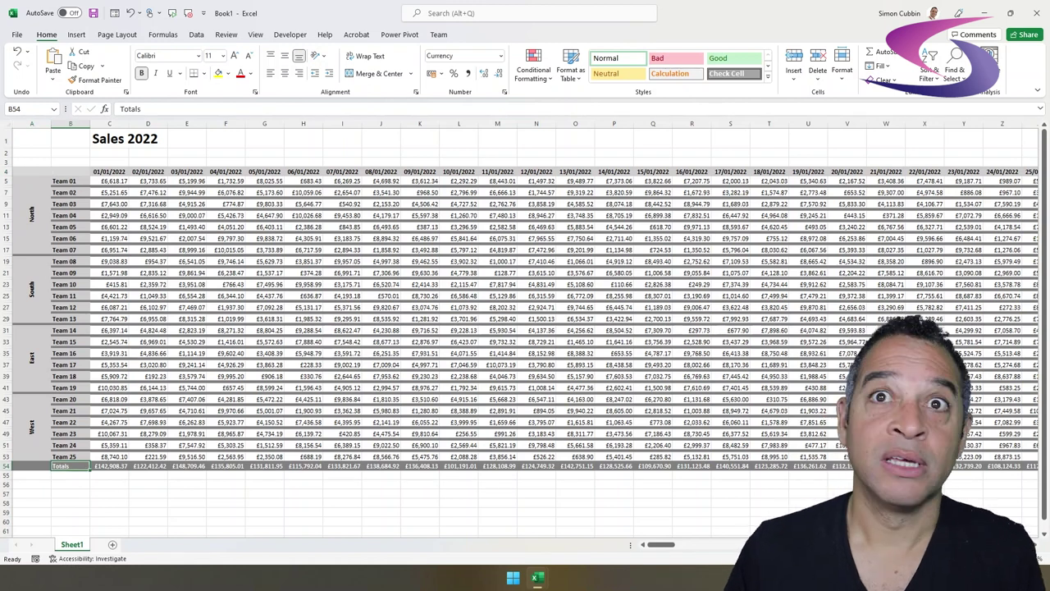
Select the whole sales table, range A4:ND54, from the date header row to the Totals row and column.
key("ctrl")
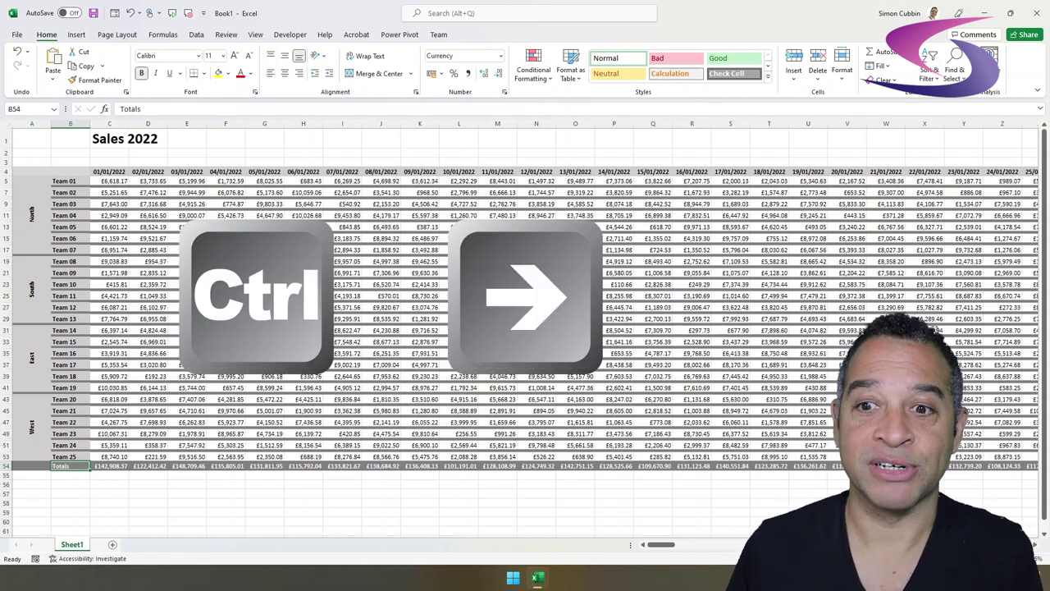
key("ctrl+Right")
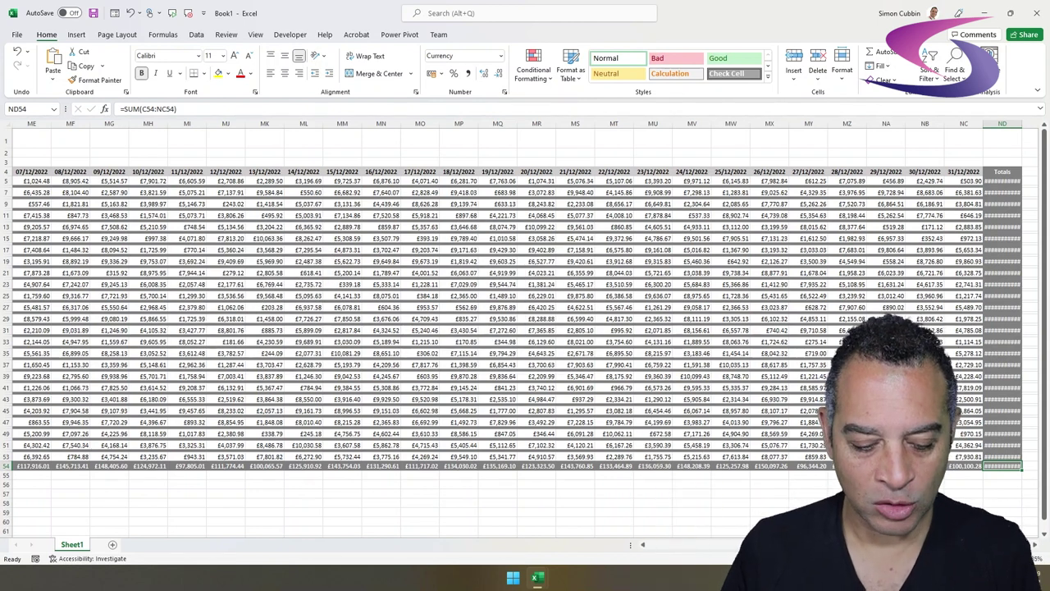
key("ctrl")
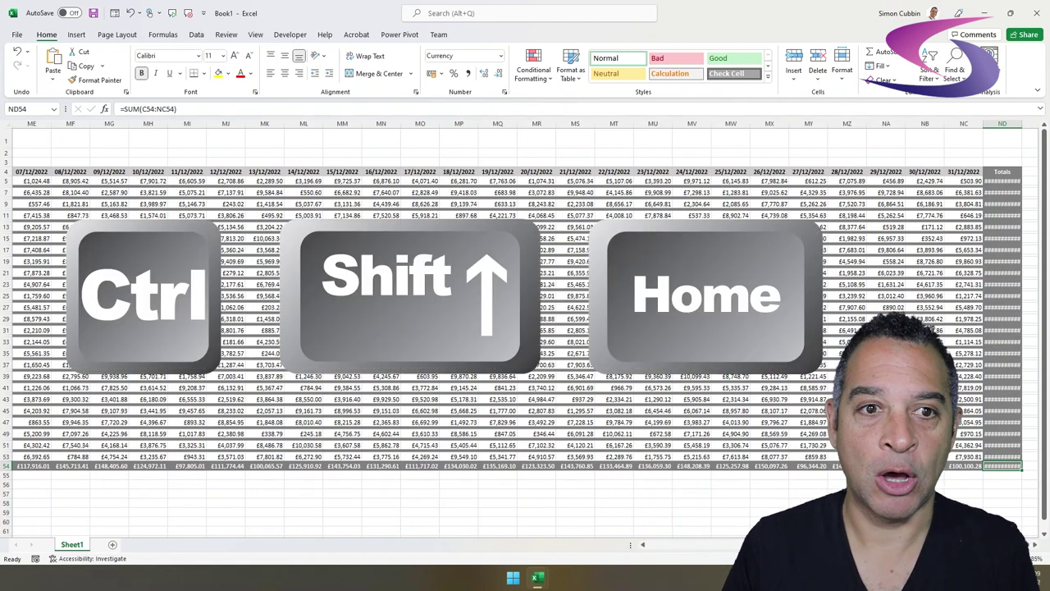
key("ctrl+shift+Home")
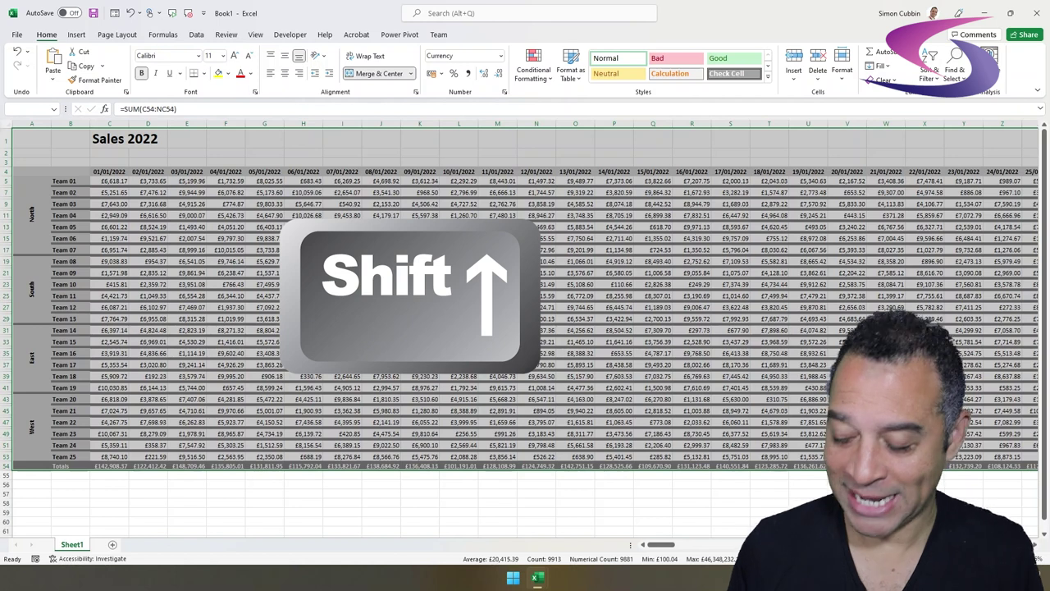
key("shift+Down")
key("shift+Down")
key("shift+Down")
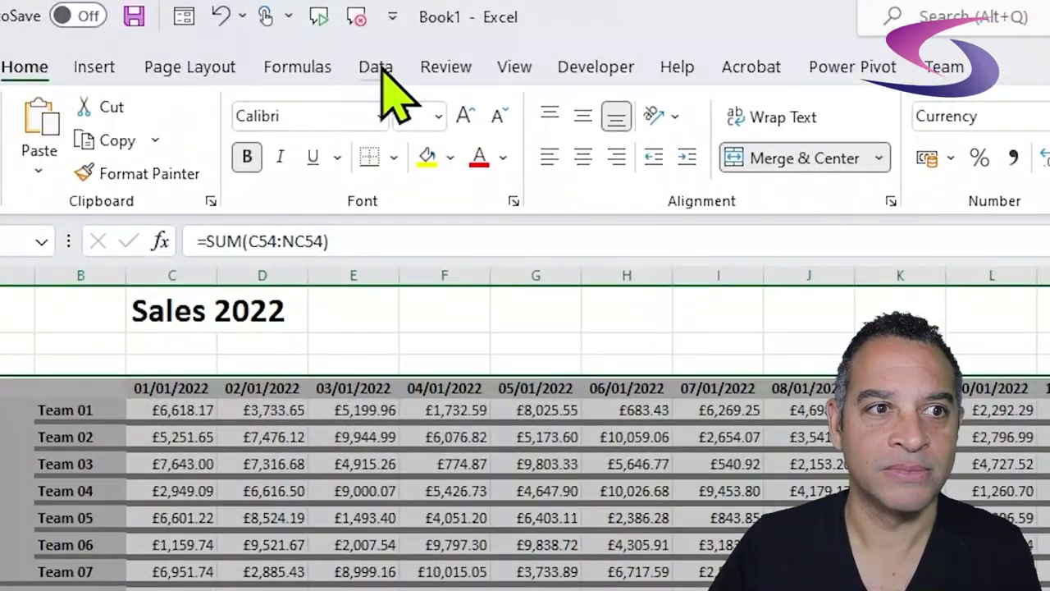
Load the range $A$4:$ND$54 into Power Query as a table with headers.
left_click(197, 37)
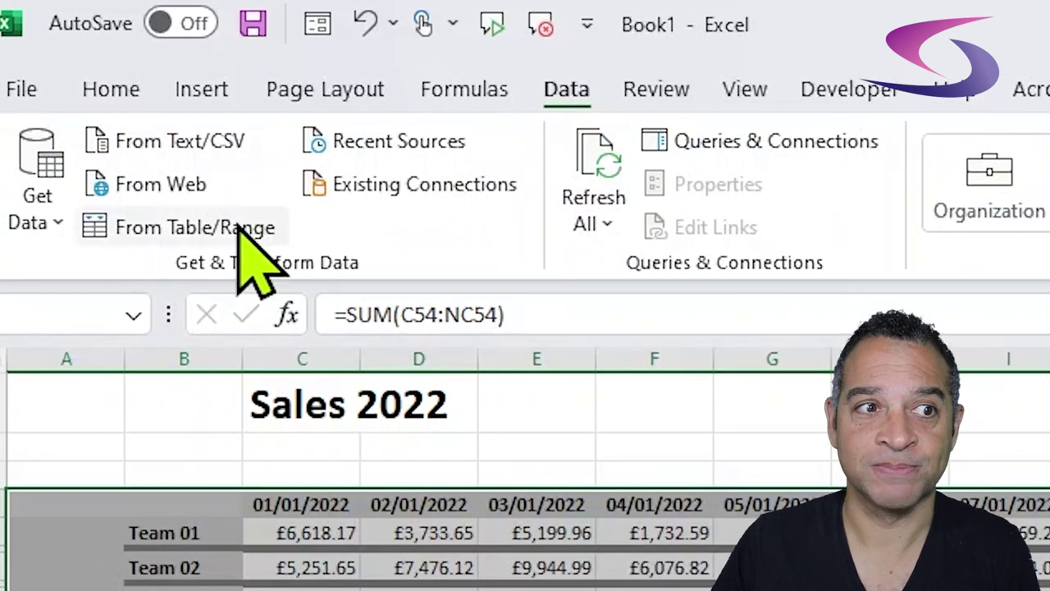
left_click(240, 227)
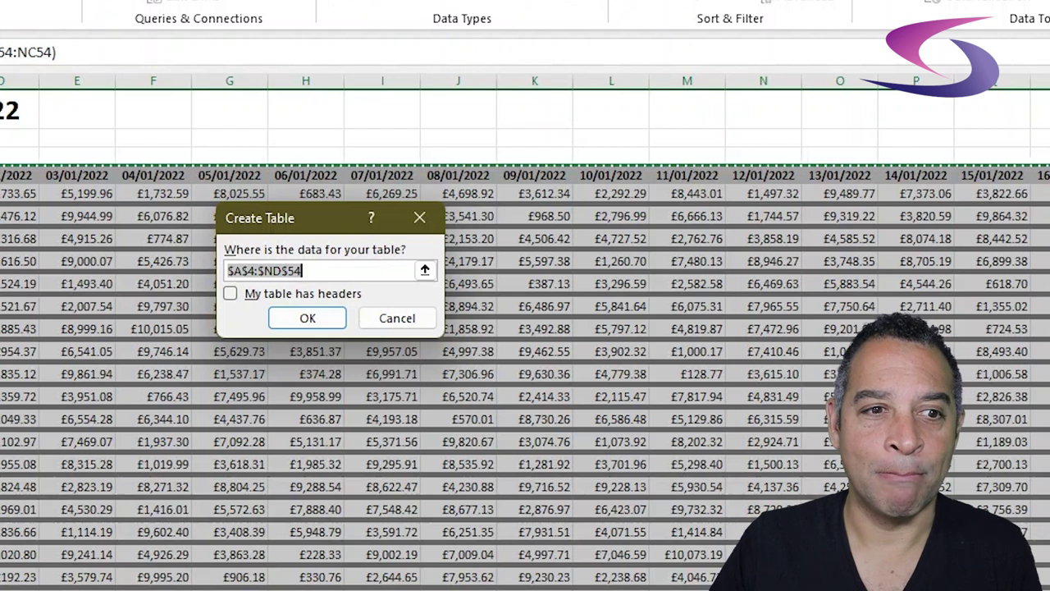
left_click(231, 294)
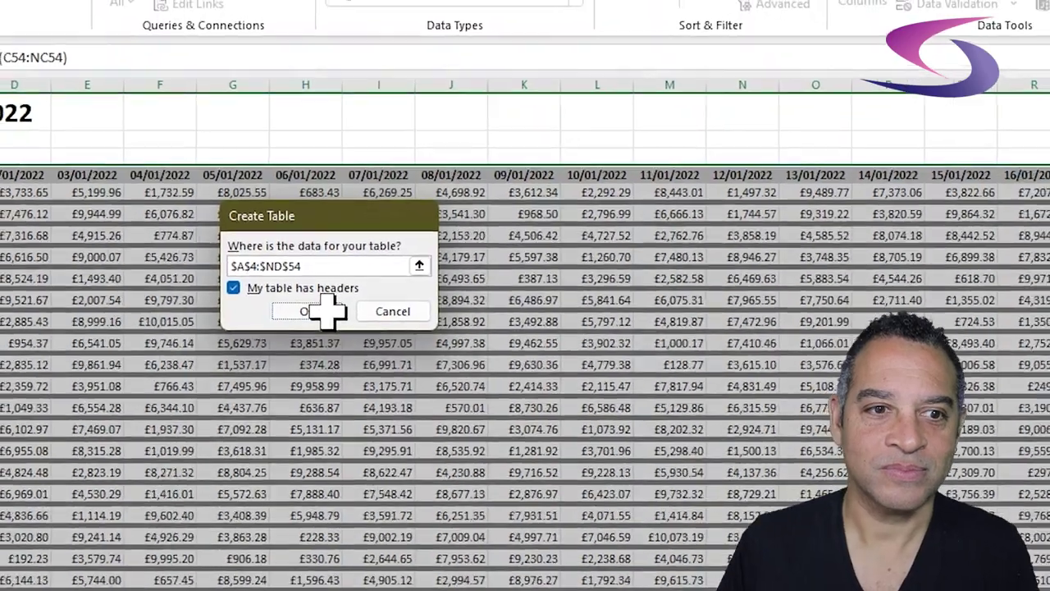
left_click(307, 319)
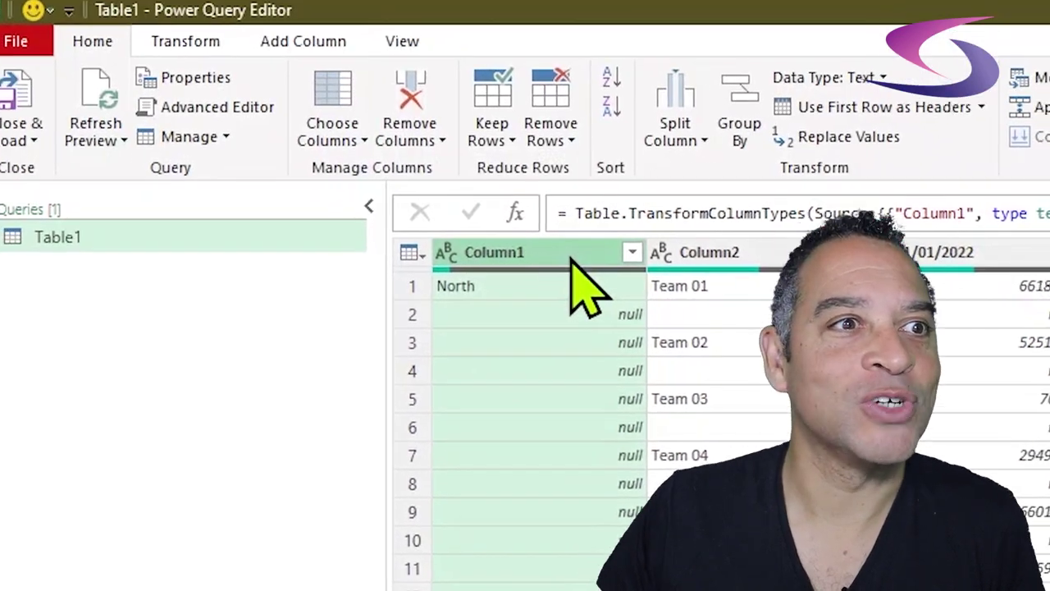
Fill the area names in Column1 down over the null cells.
left_click(225, 51)
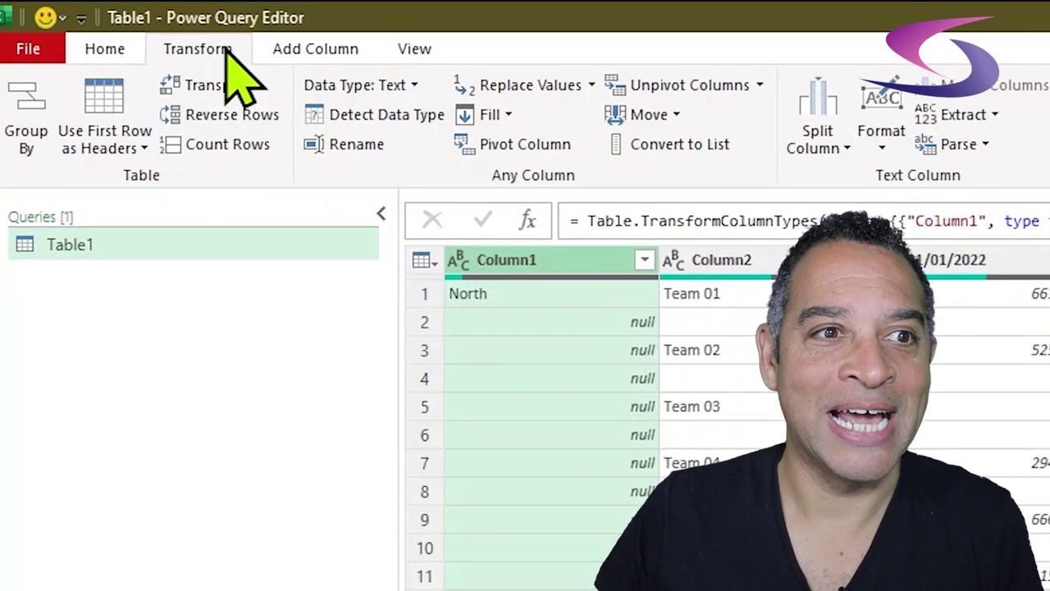
left_click(502, 114)
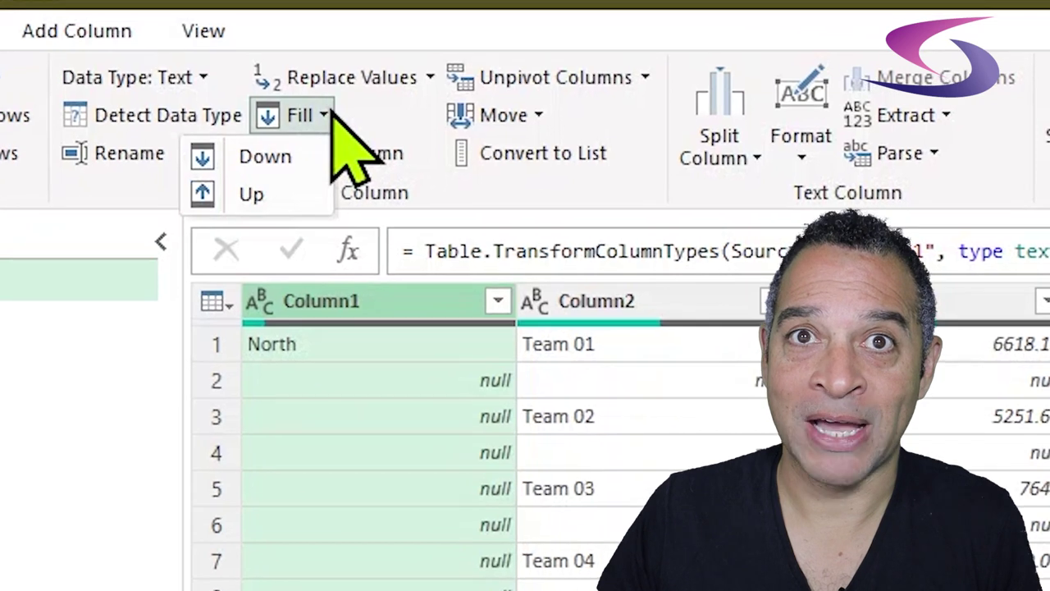
left_click(311, 160)
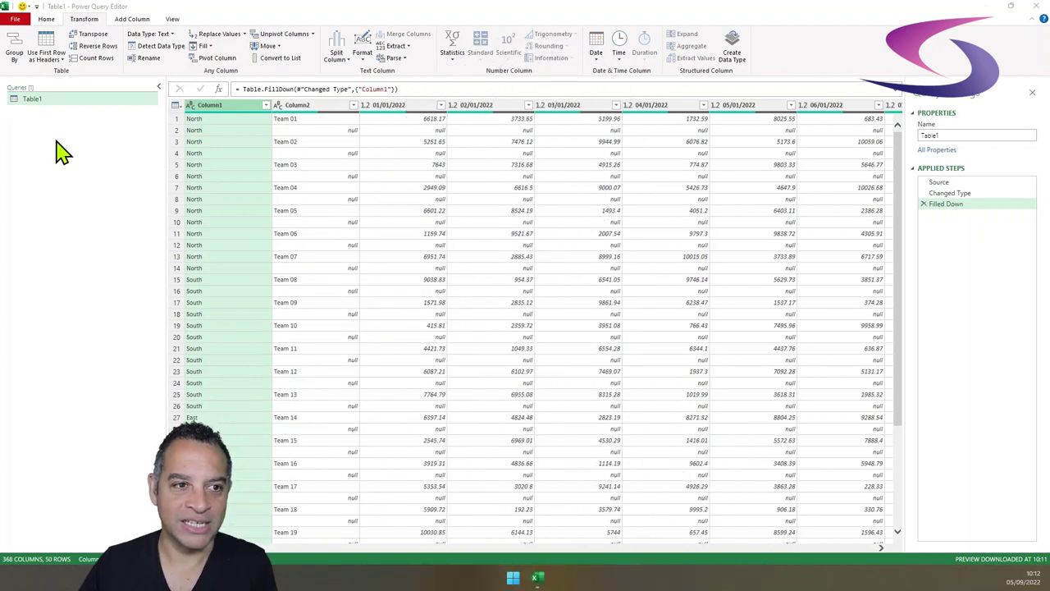
Try removing the Totals column, and delete the resulting Removed Columns entry from the applied steps.
left_click(228, 119)
key("End")
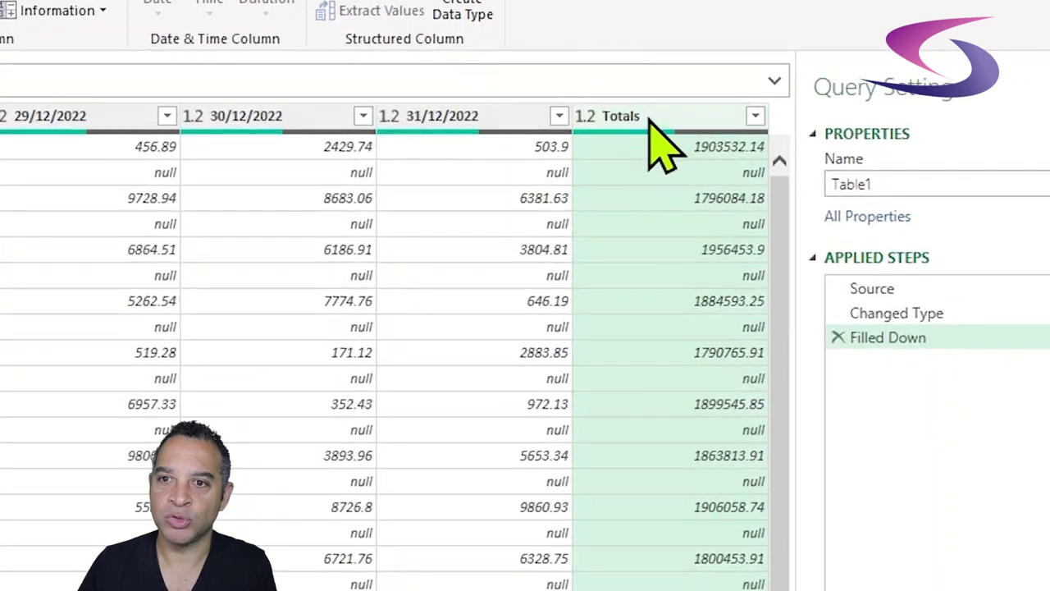
right_click(789, 108)
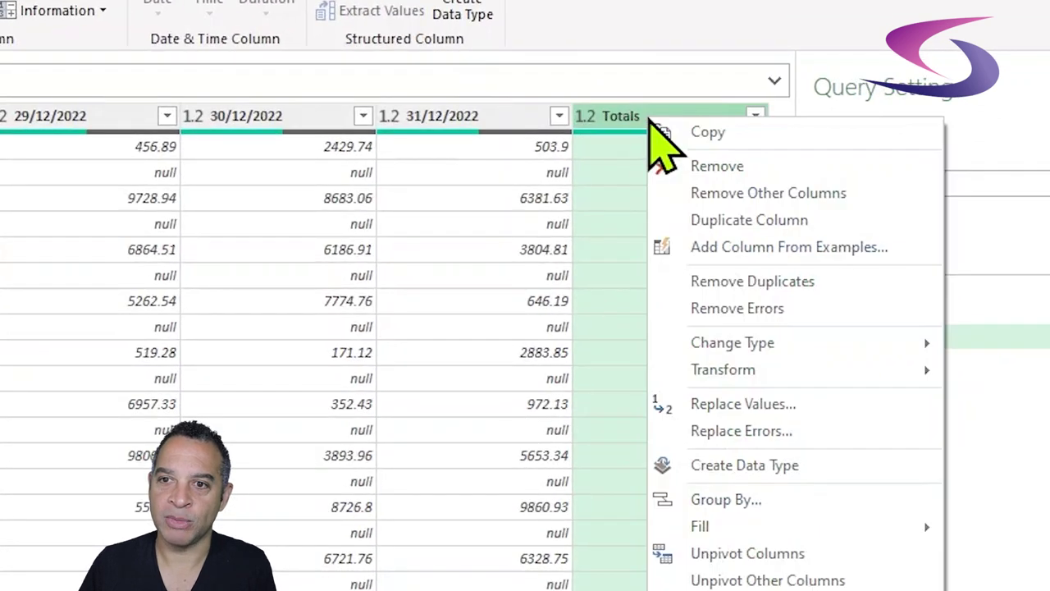
left_click(792, 167)
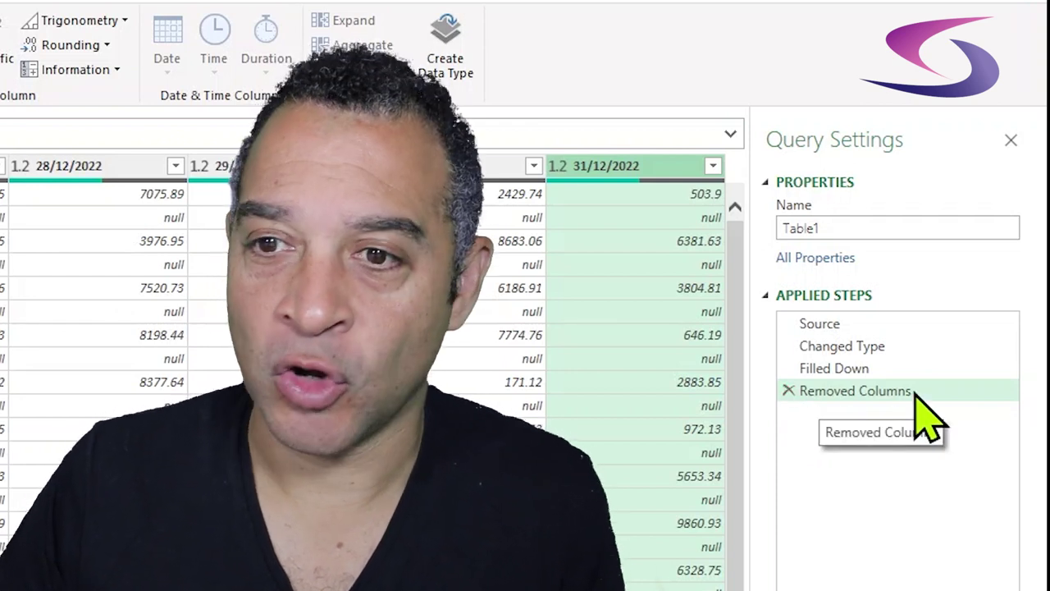
left_click(789, 393)
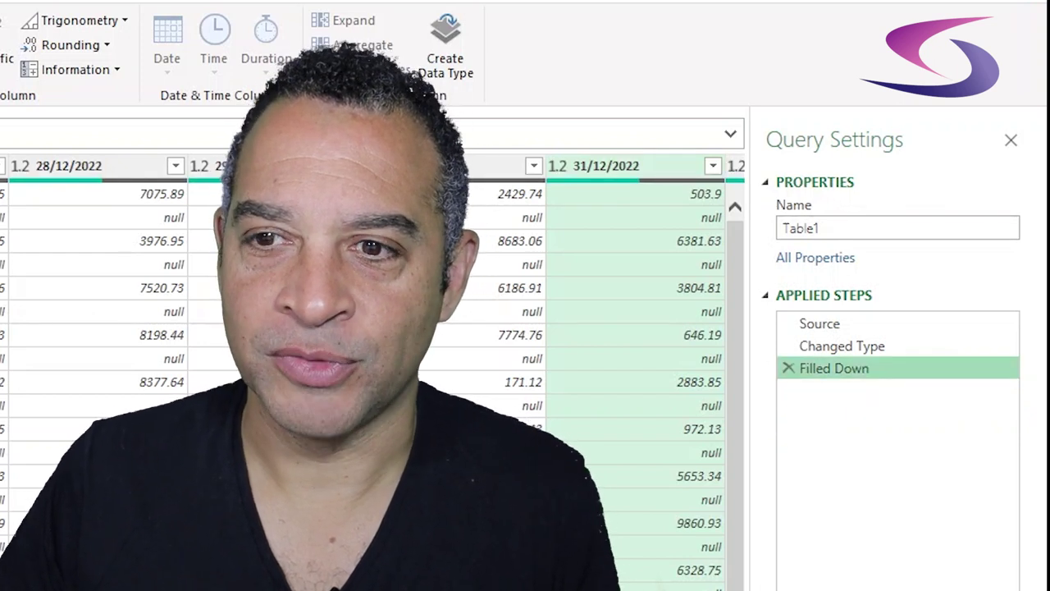
Remove the Totals column at the far end of the query table.
scroll(369, 353, "right", 1)
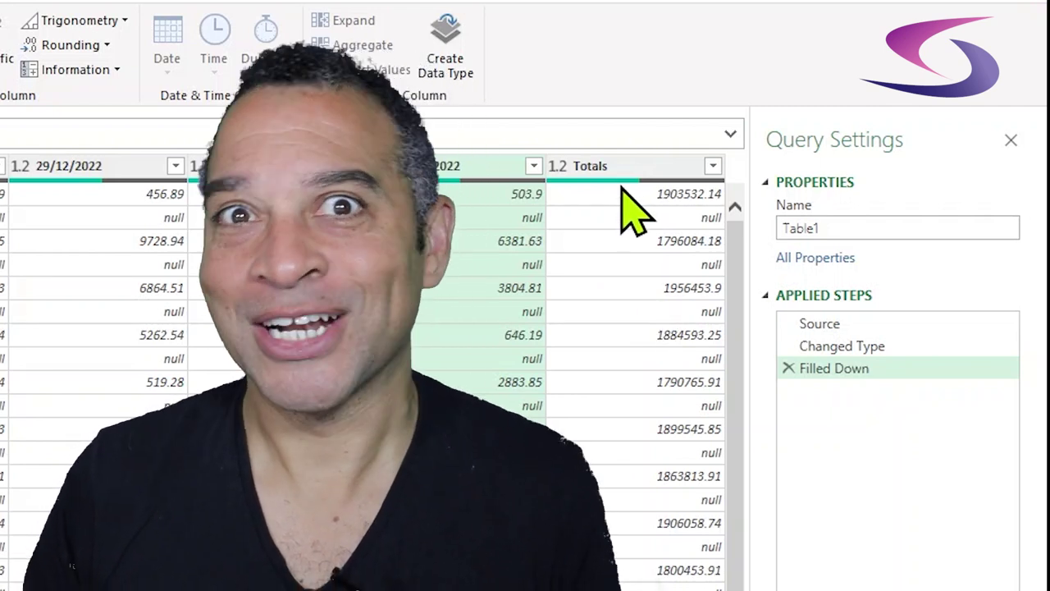
right_click(634, 169)
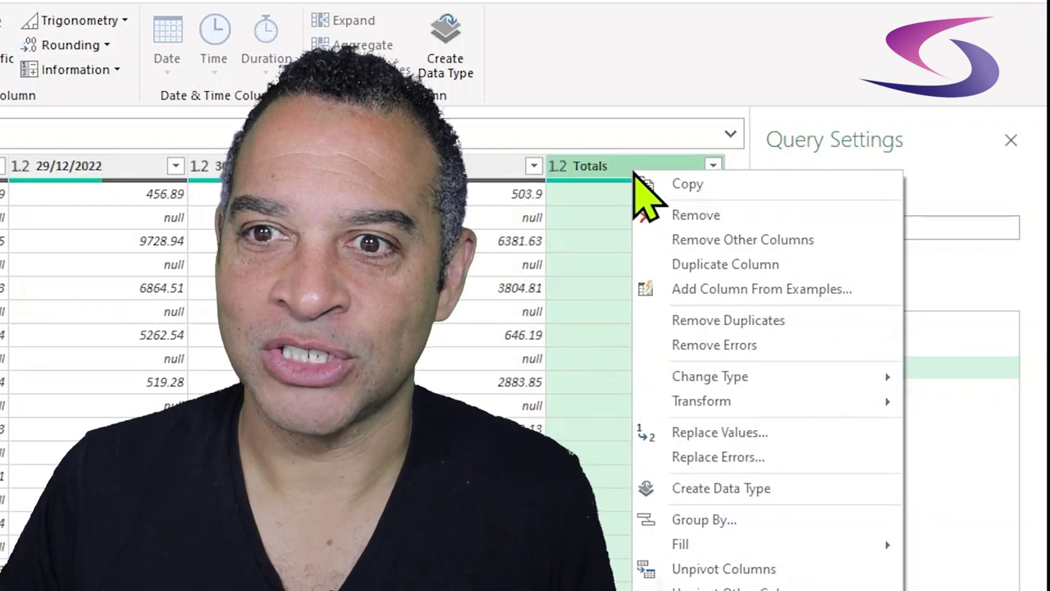
left_click(755, 219)
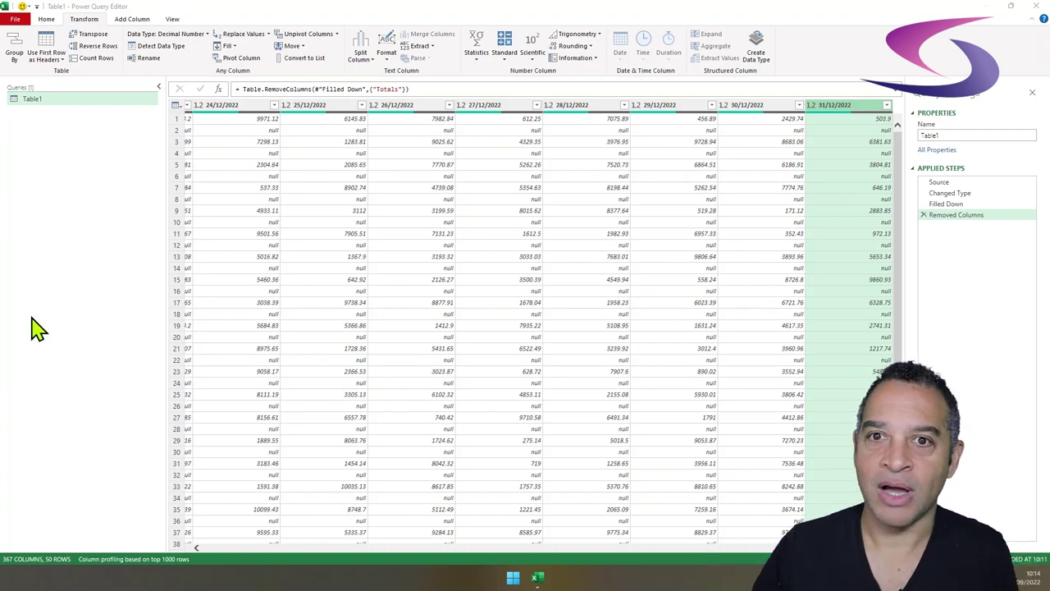
Filter Column2 to exclude the (null) and Totals rows, keeping only the team rows.
left_click(896, 16)
key("Home")
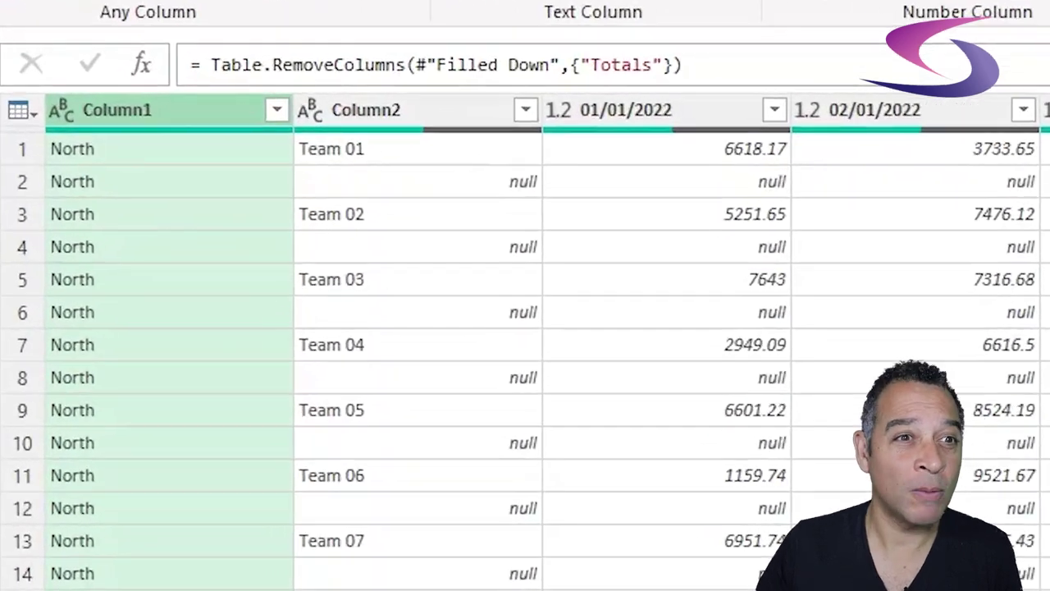
left_click(568, 111)
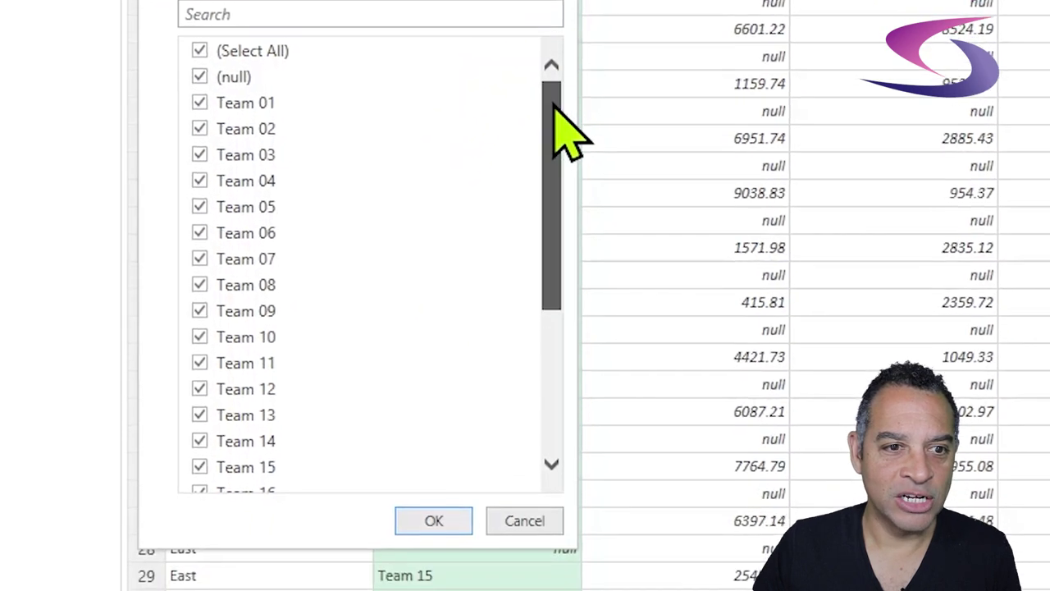
left_click_drag(554, 107, 554, 287)
left_click(200, 481)
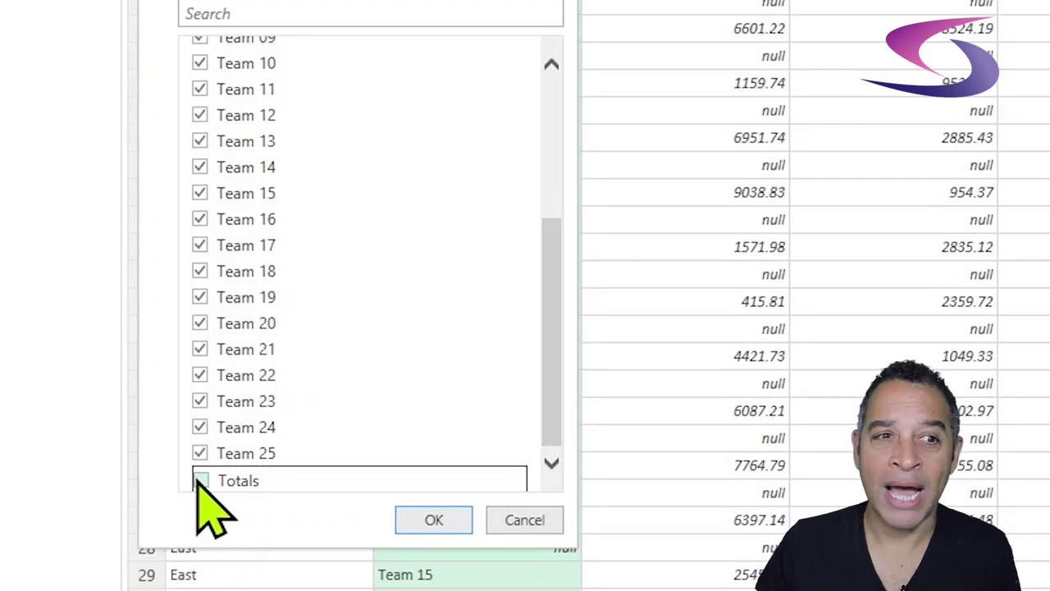
left_click_drag(551, 345, 551, 219)
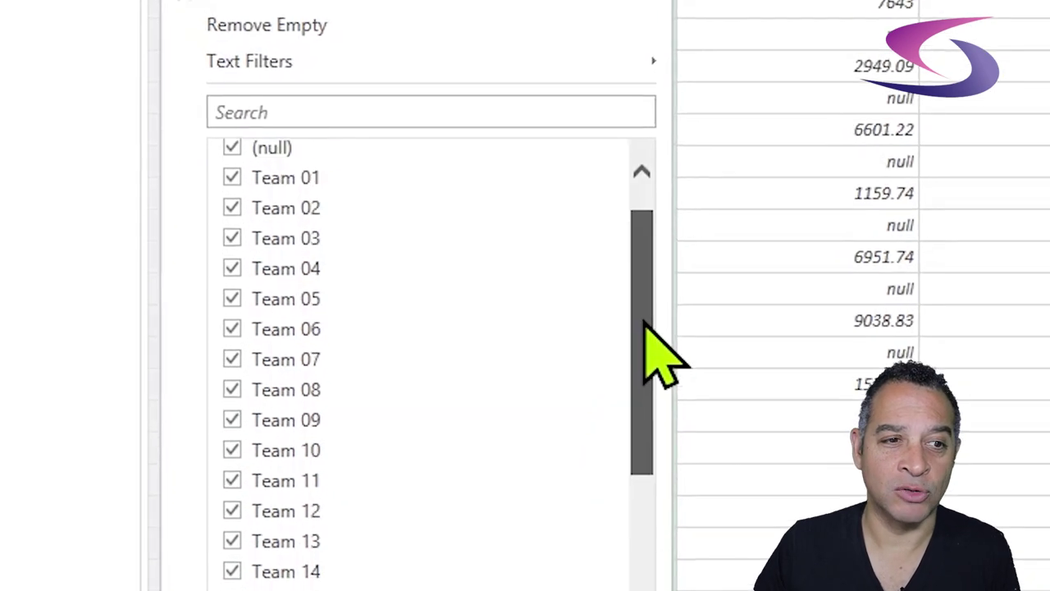
left_click_drag(645, 321, 650, 263)
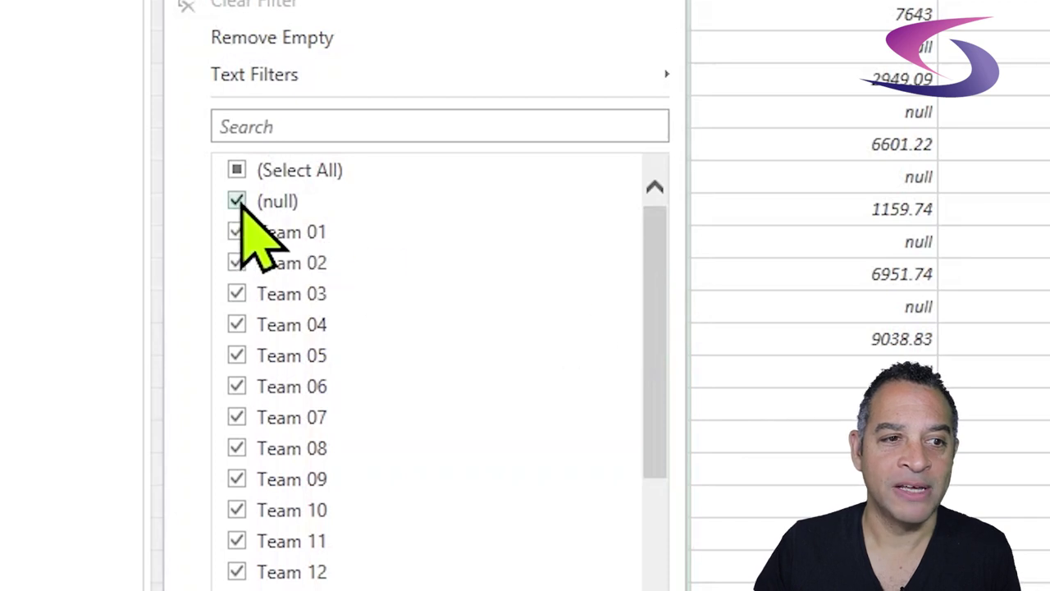
left_click(237, 201)
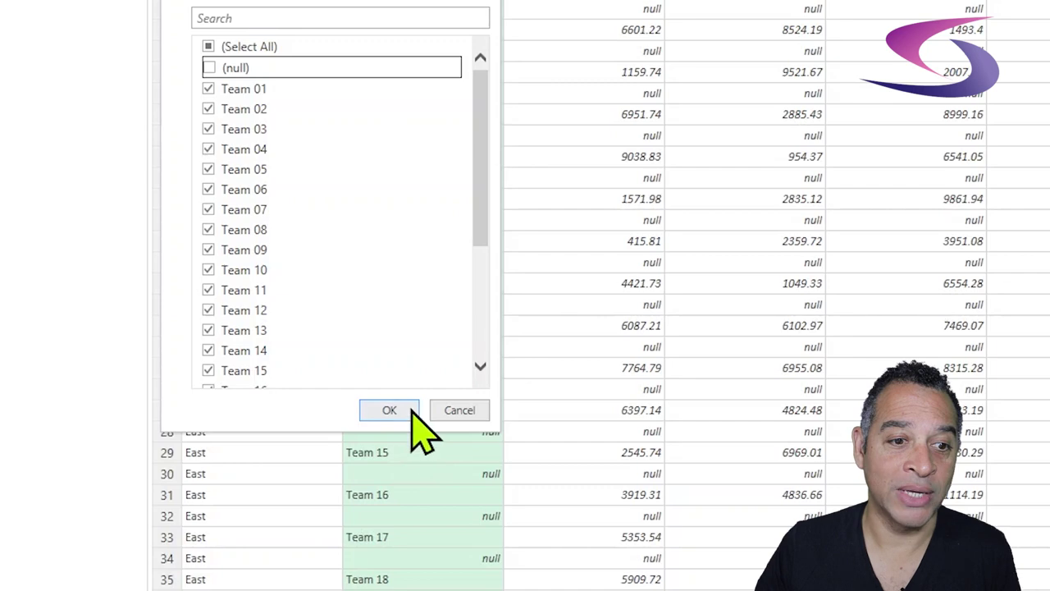
left_click(412, 413)
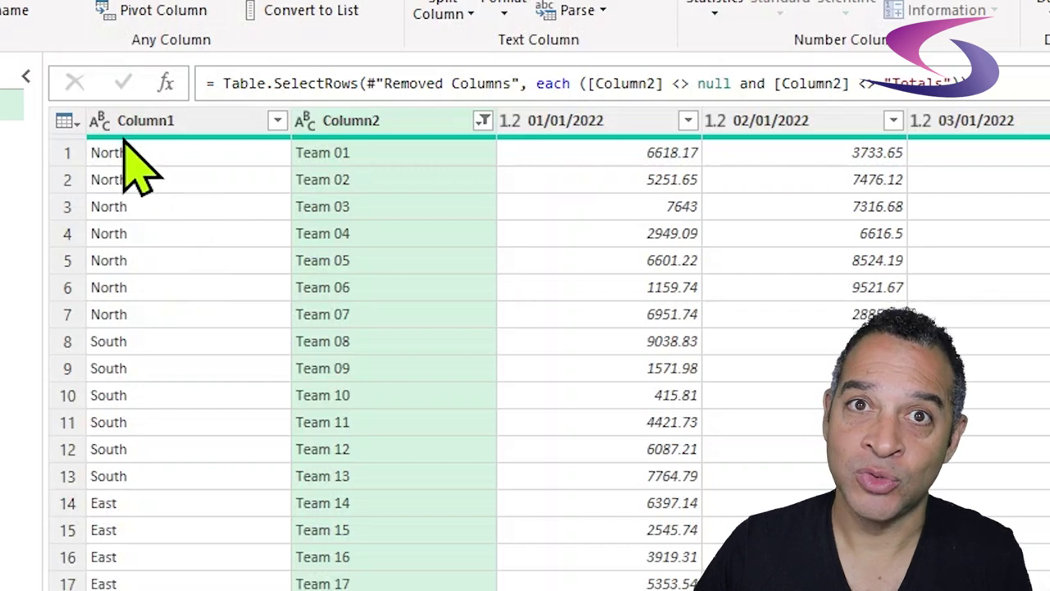
Unpivot all the date columns, keeping Column1 and Column2 as the fixed columns.
mouse_move(327, 139)
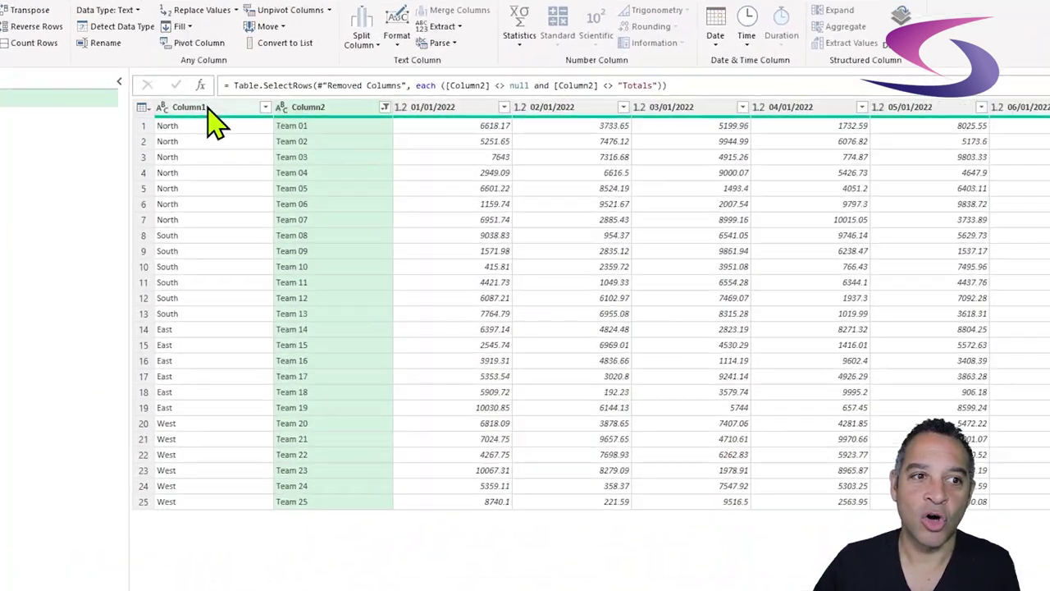
left_click(221, 107)
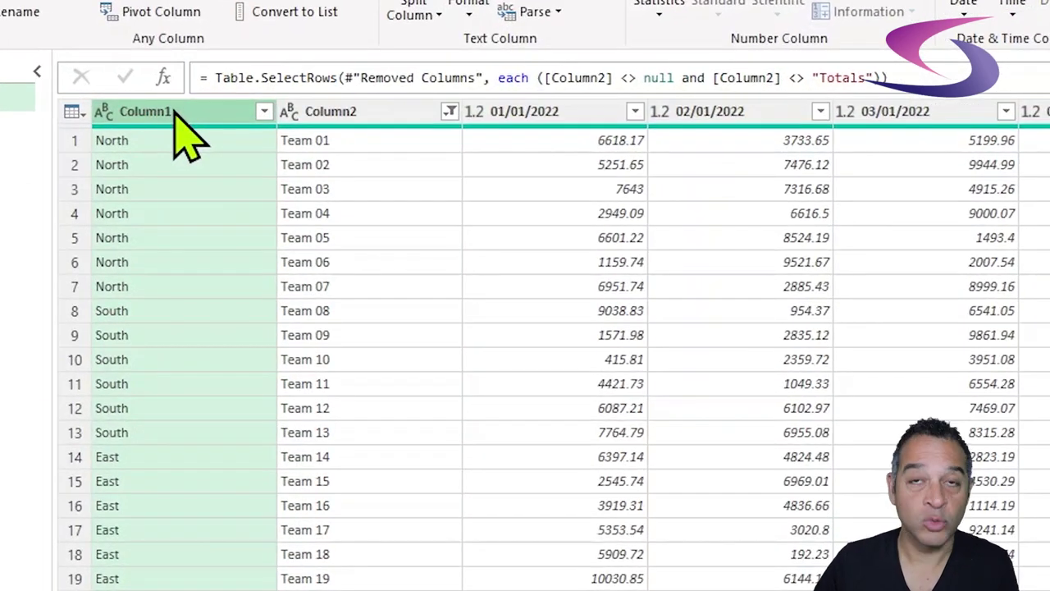
left_click(358, 115, "shift")
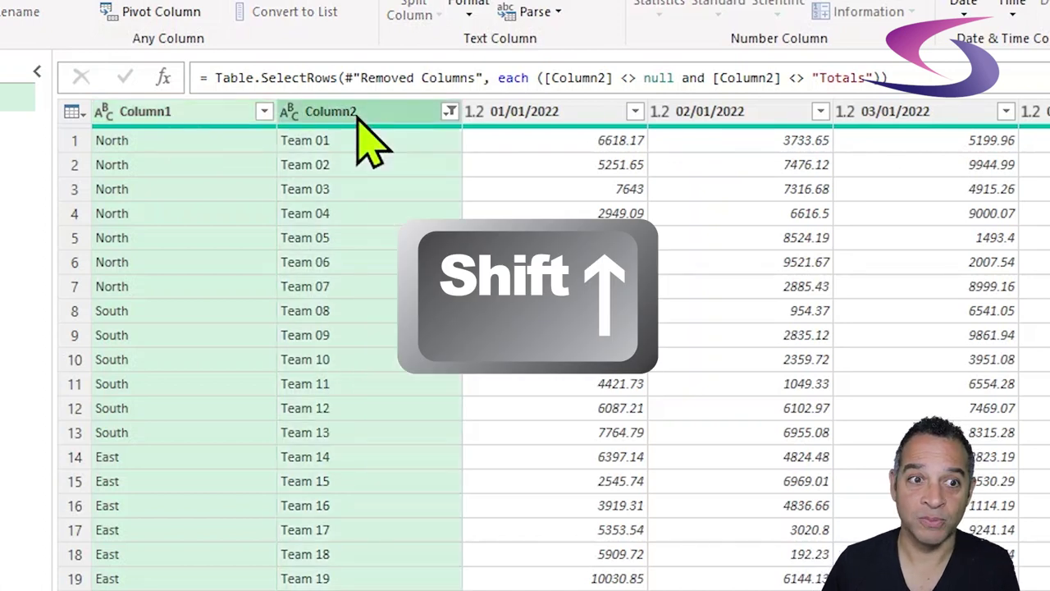
right_click(361, 131)
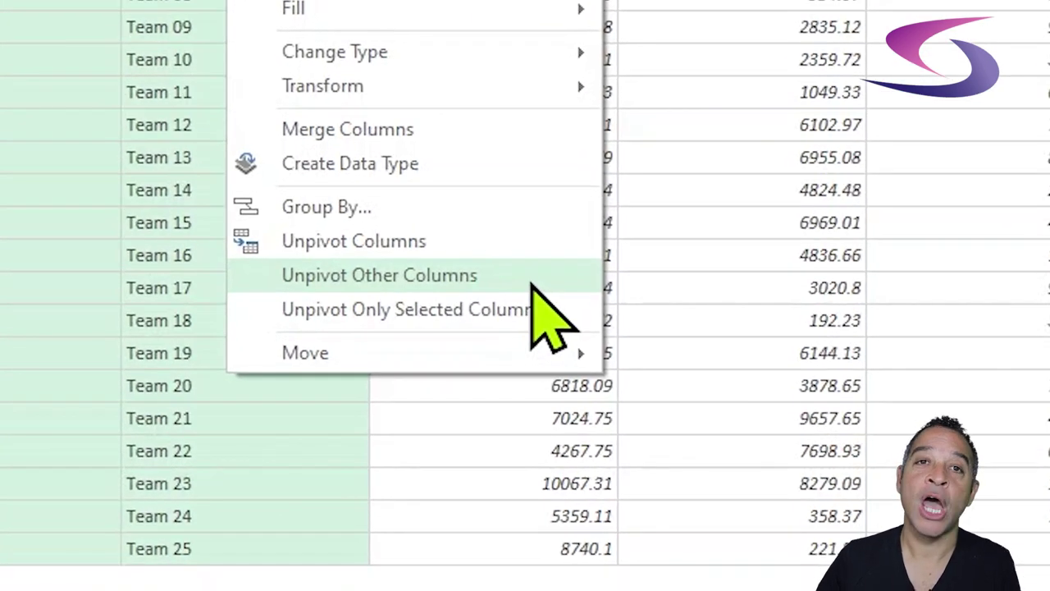
left_click(530, 282)
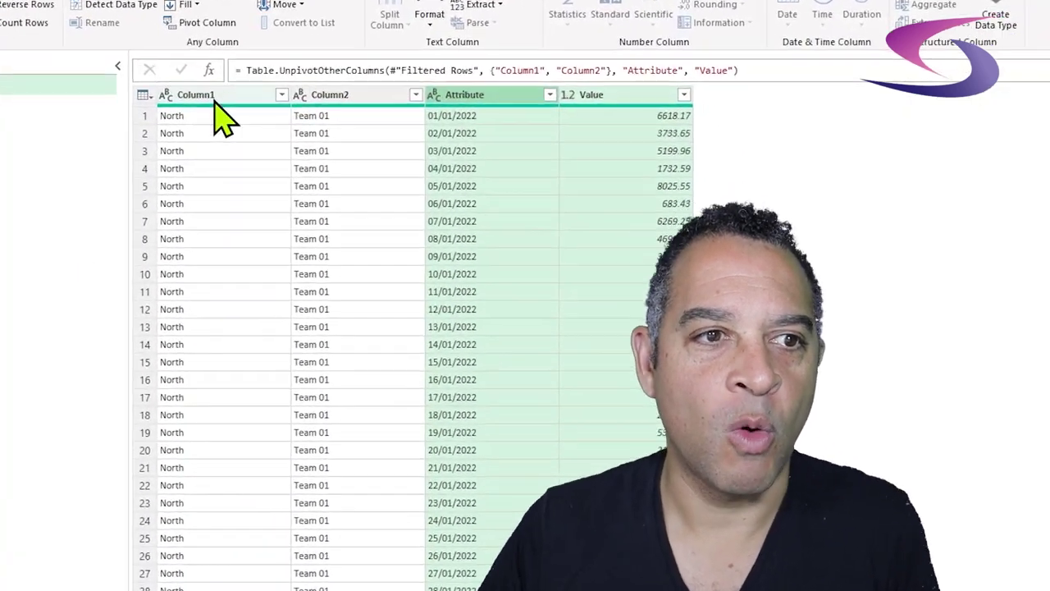
Rename Column1 as Area and Column2 as Team.
double_click(188, 95)
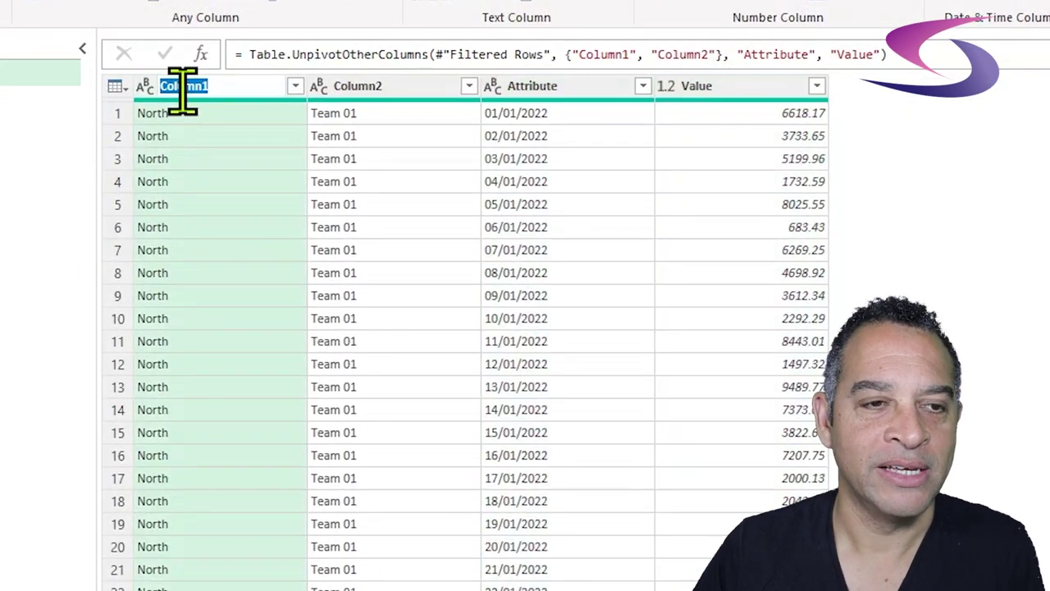
type("Are")
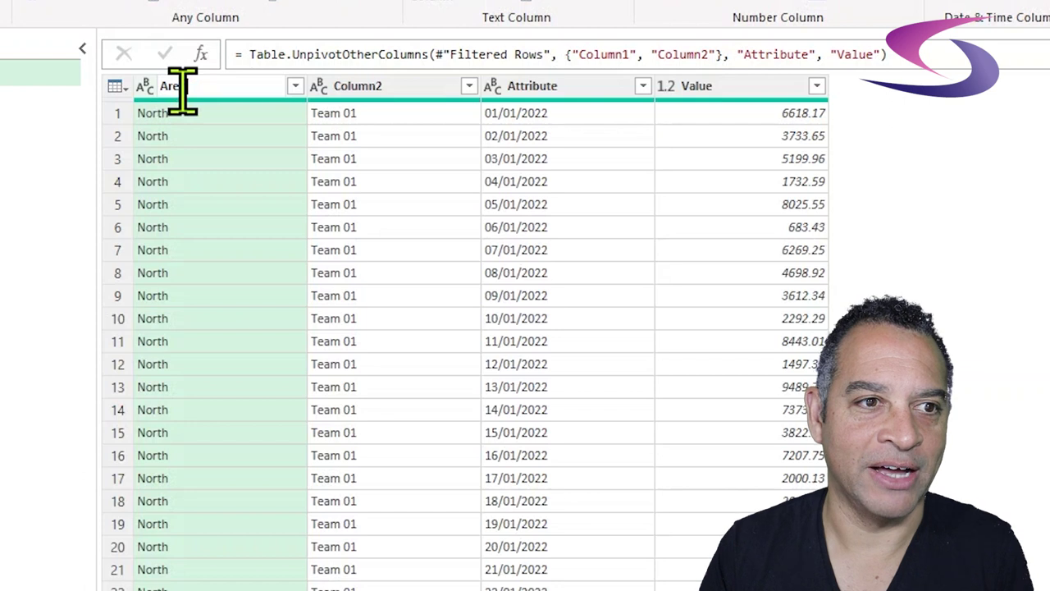
type("a")
key("Return")
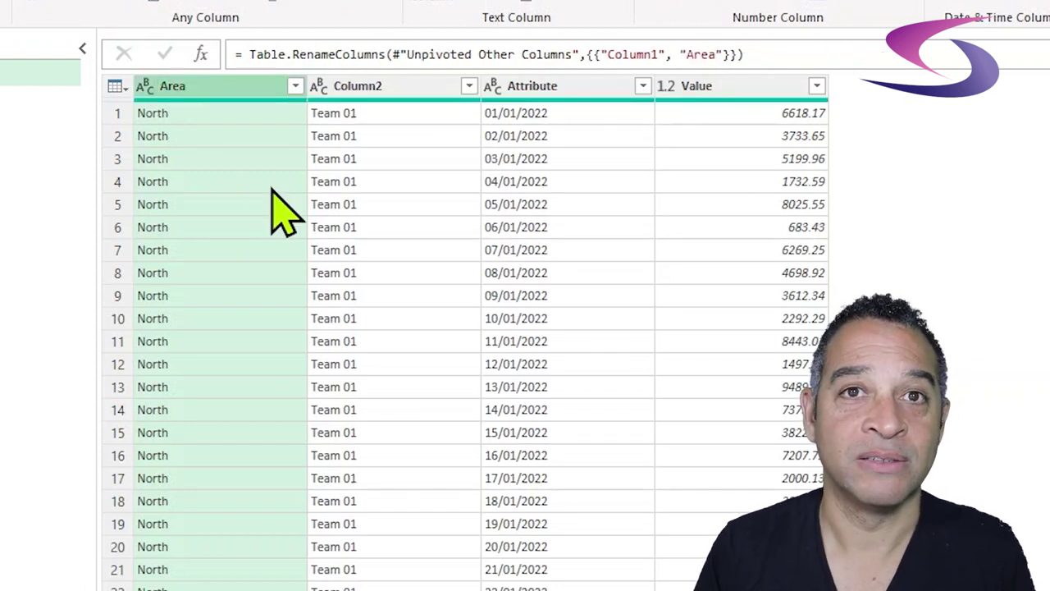
double_click(360, 85)
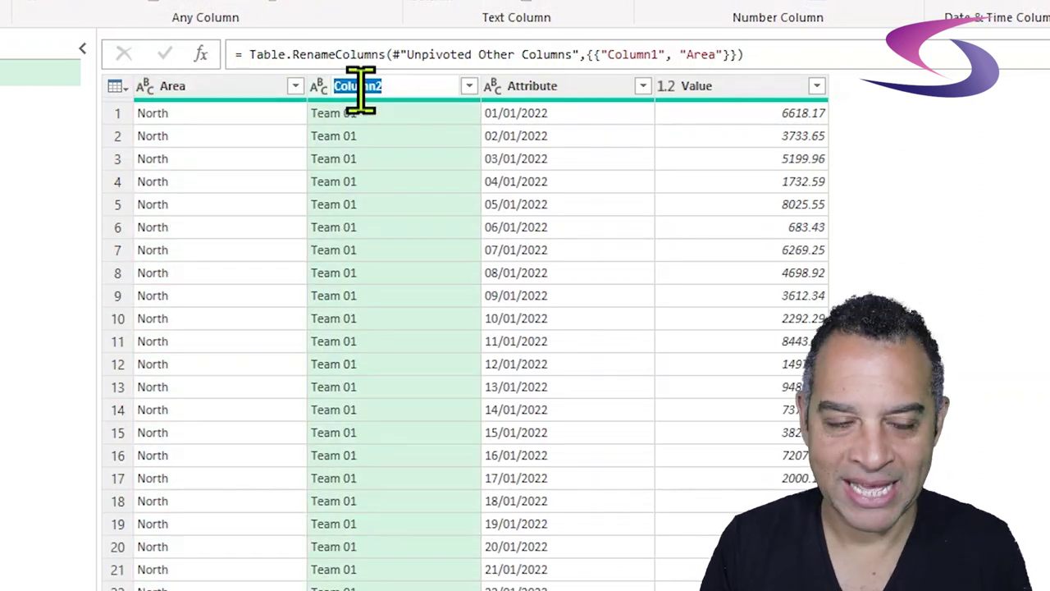
type("Team")
key("Return")
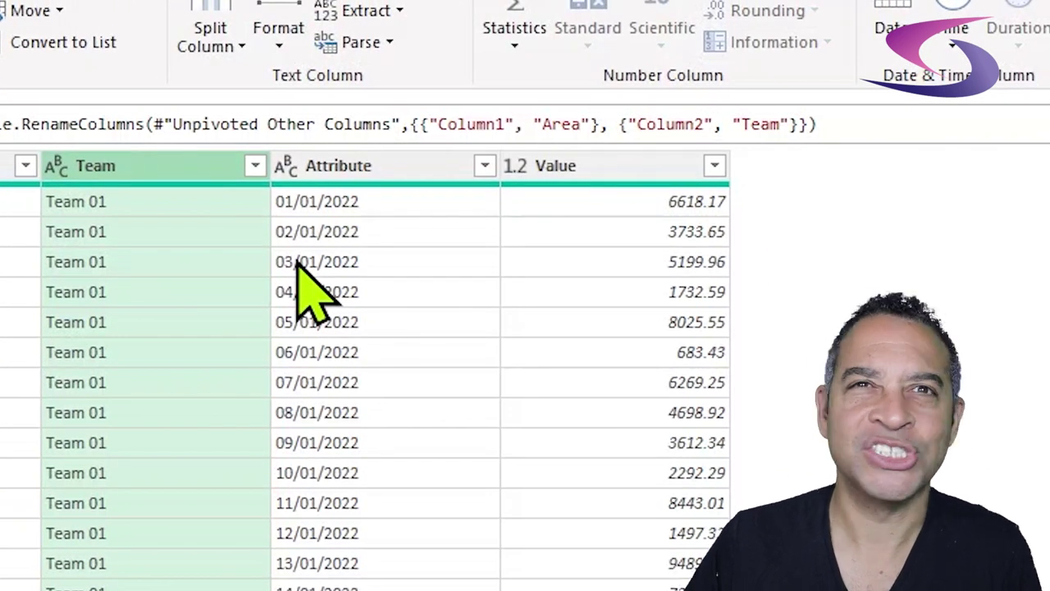
Change the Attribute column's data type to Date and rename the column as Date.
left_click(285, 177)
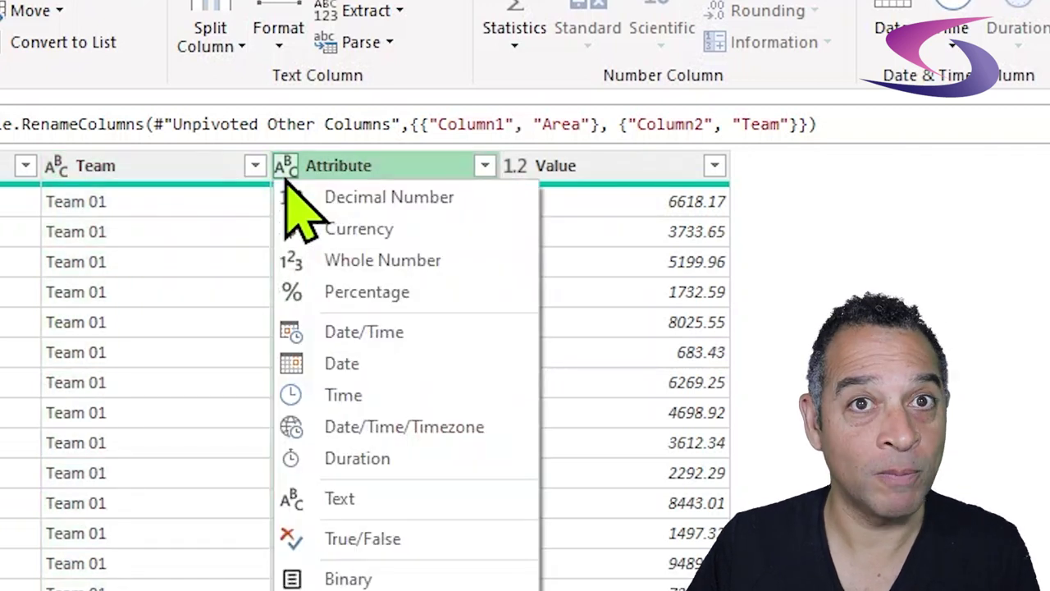
left_click(382, 363)
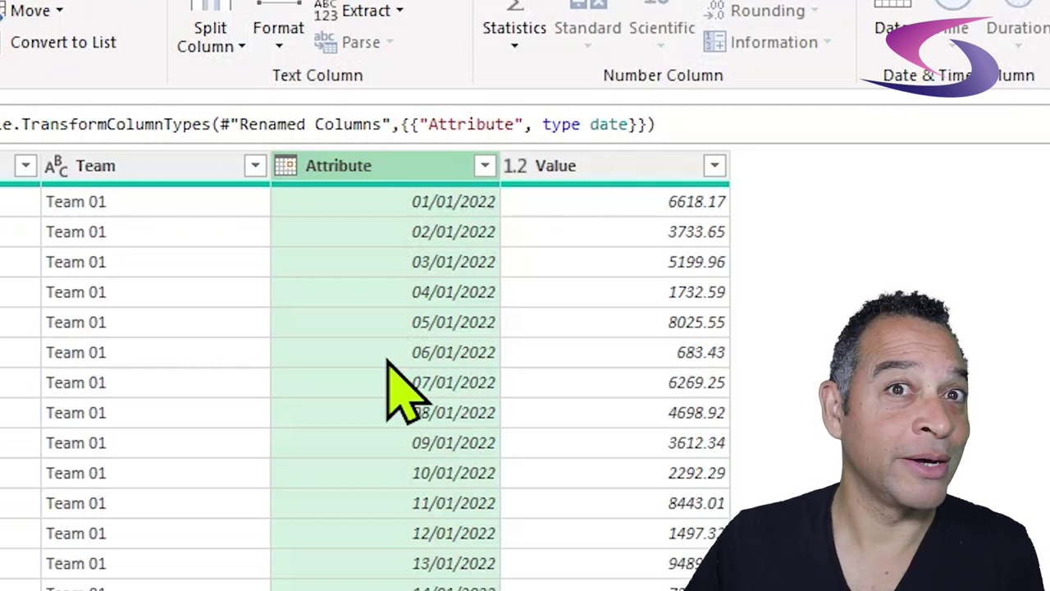
double_click(348, 167)
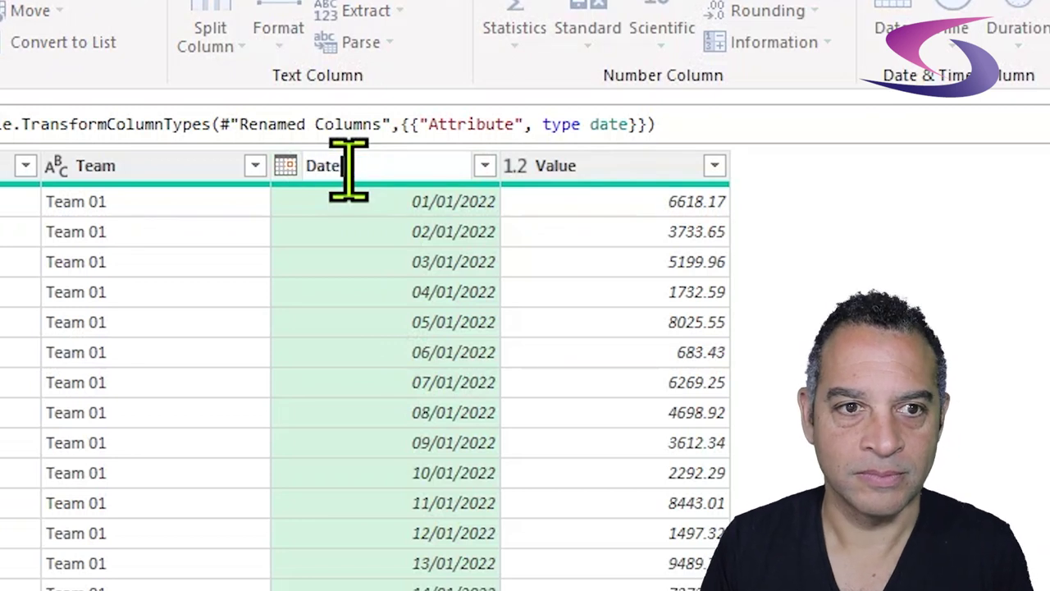
key("Return")
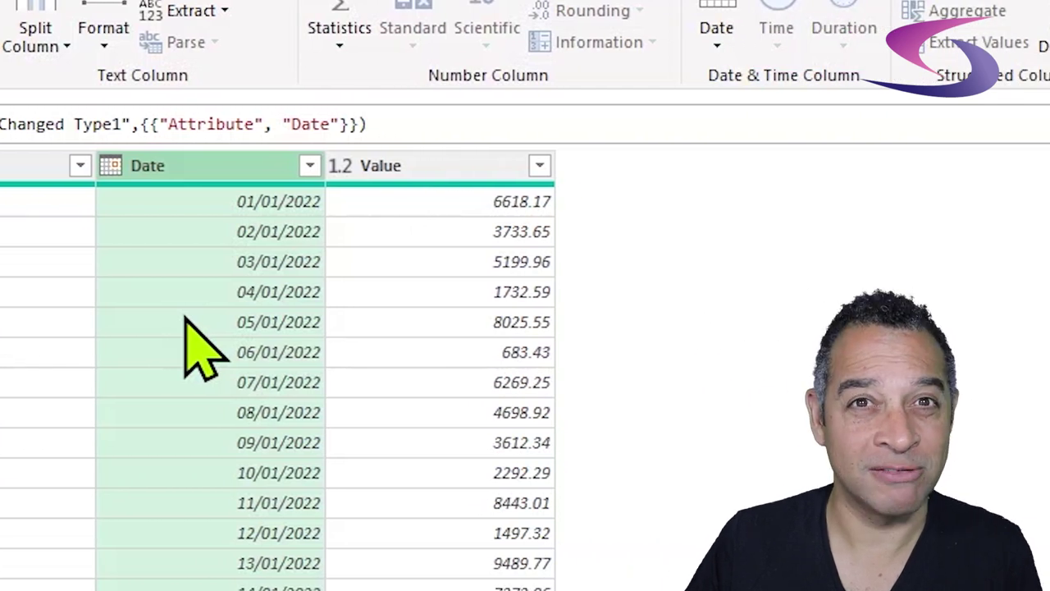
Change the Value column's data type to Currency and rename the column as Sales Amount.
left_click(343, 167)
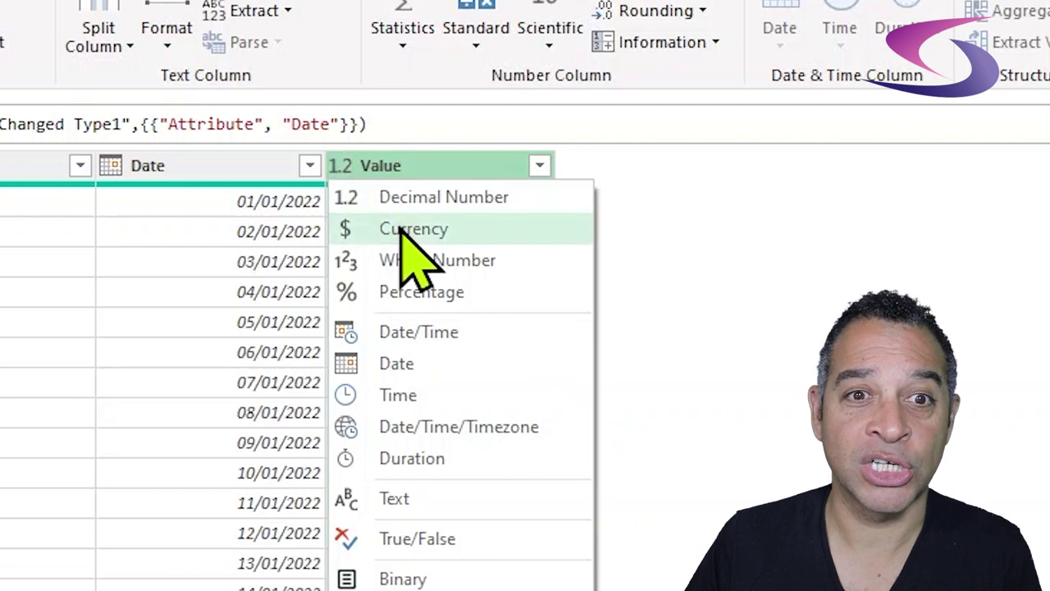
left_click(473, 228)
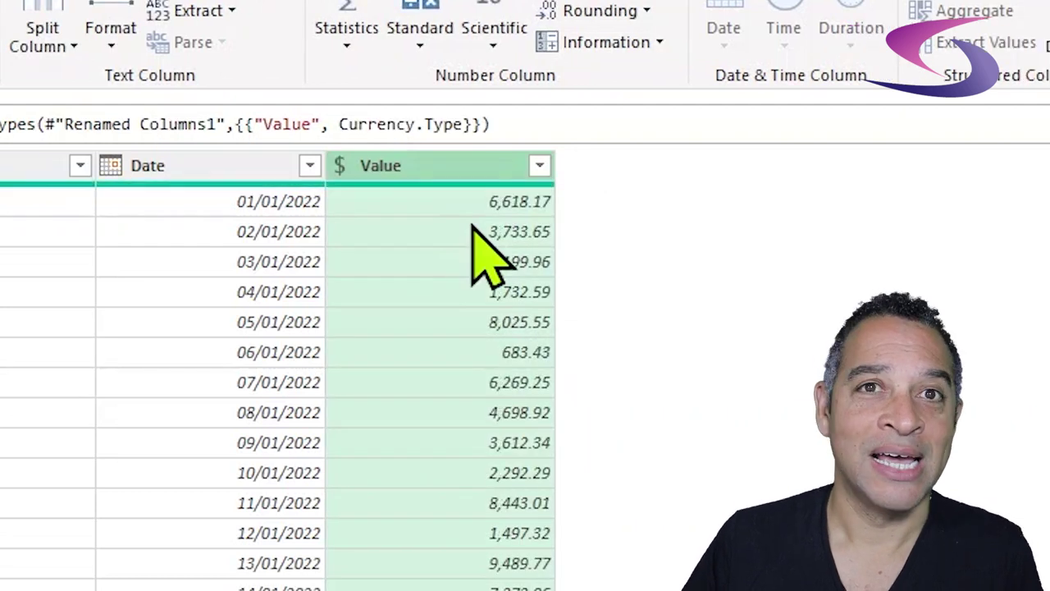
double_click(381, 166)
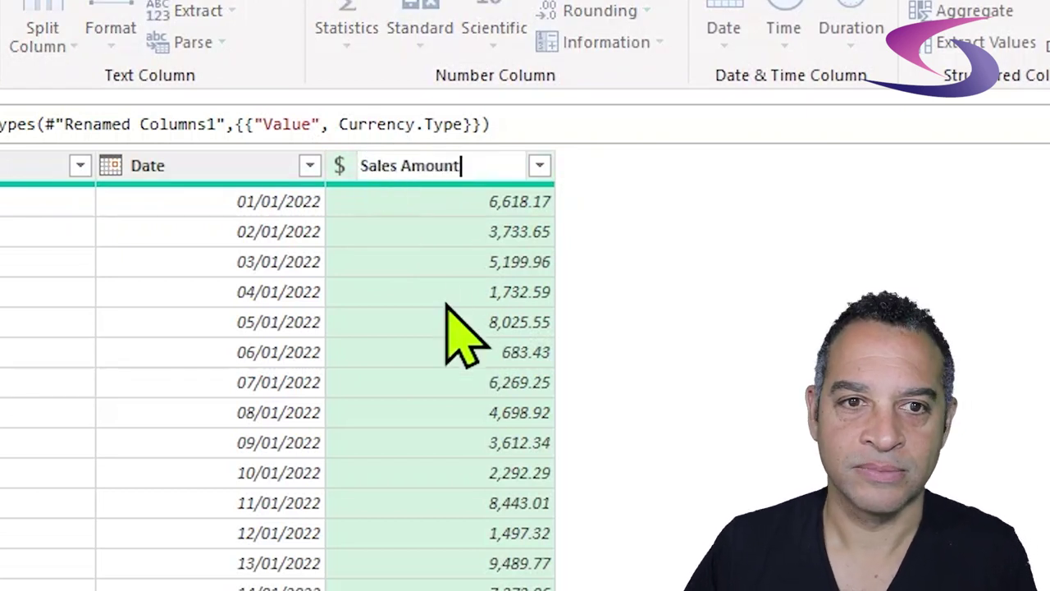
key("Return")
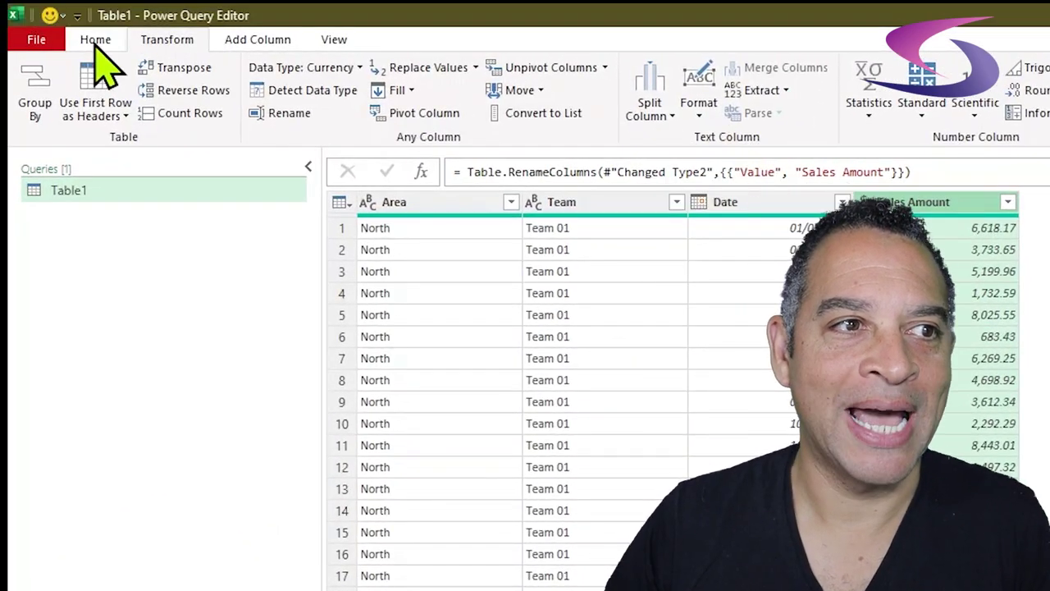
Close the query editor and load the query as a table on a new worksheet.
left_click(59, 24)
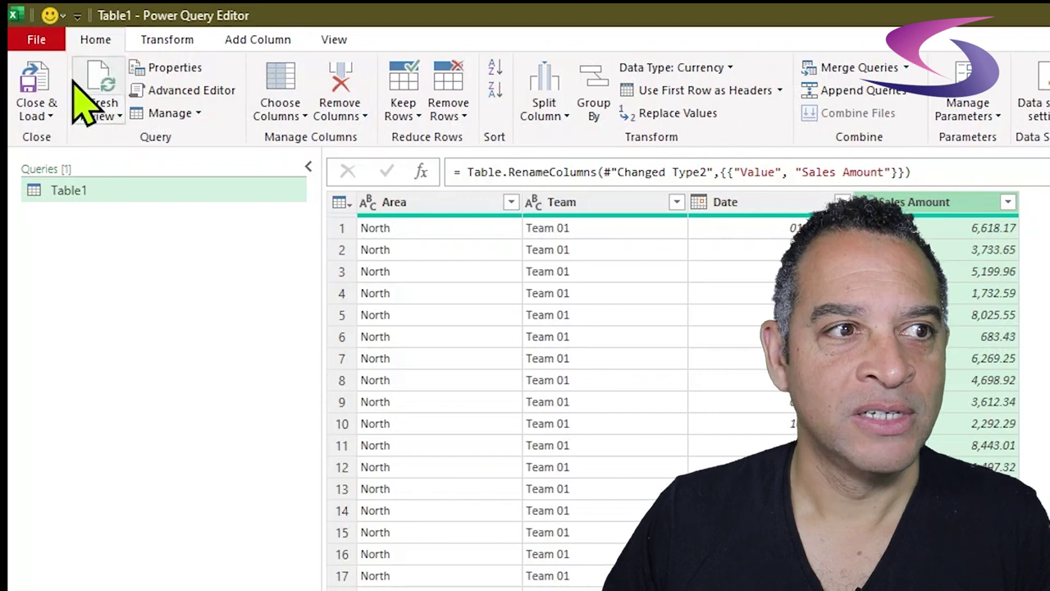
left_click(48, 116)
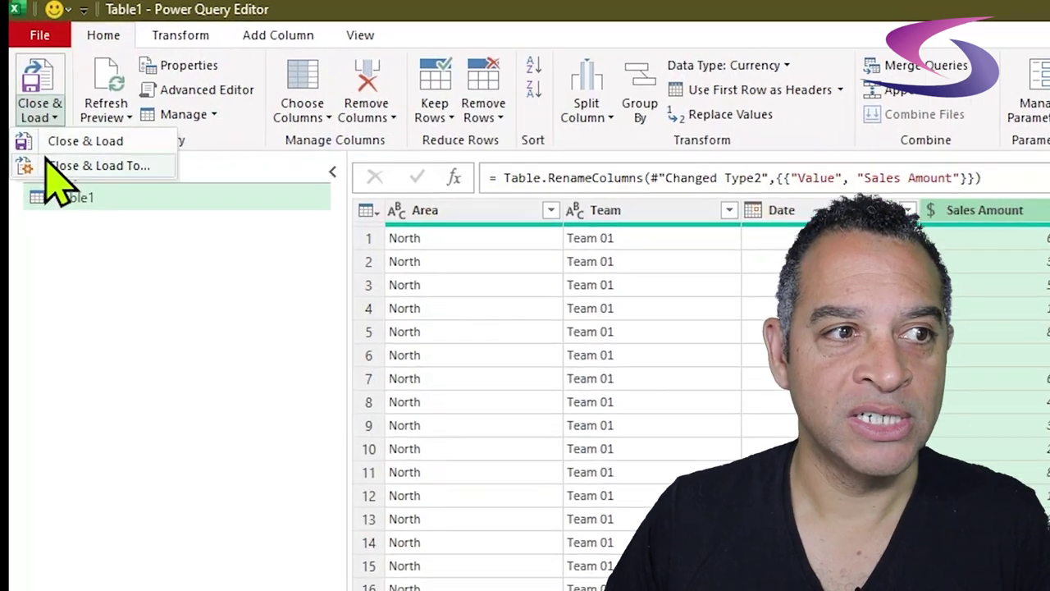
left_click(91, 160)
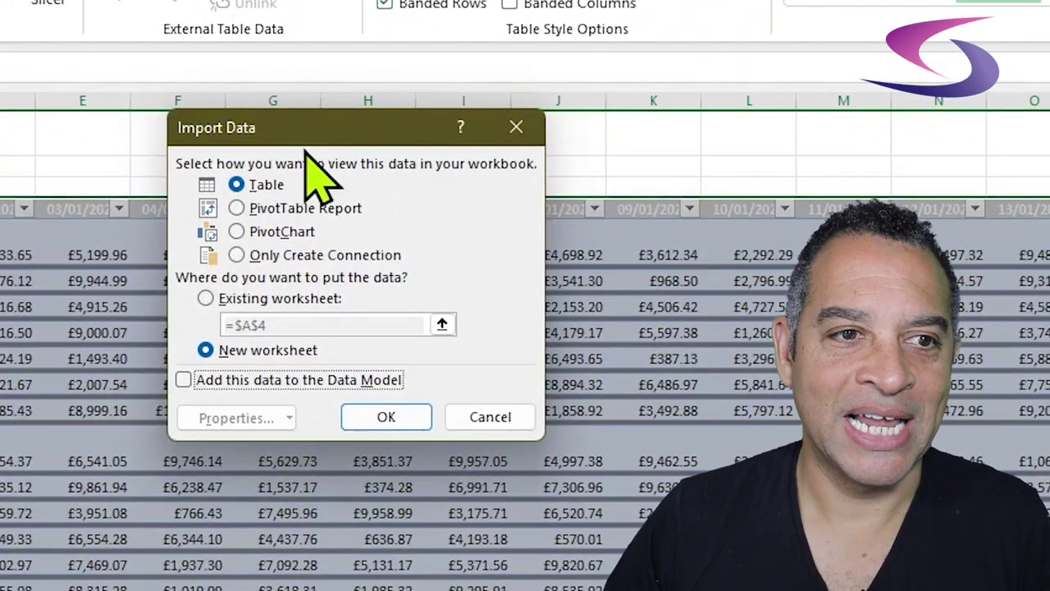
left_click(238, 185)
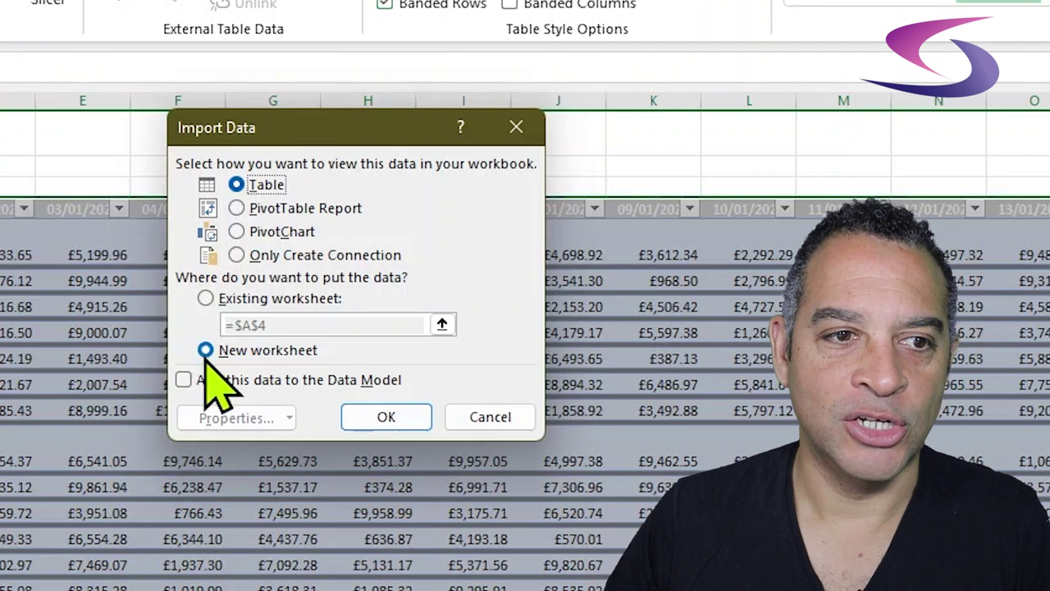
left_click(414, 421)
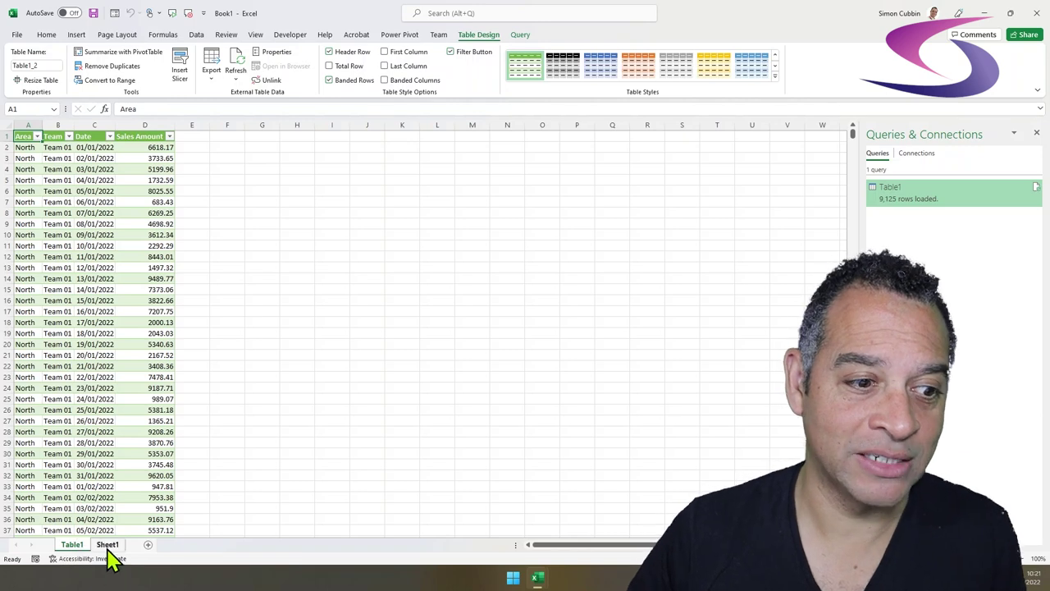
Insert a PivotTable based on the loaded sales table, placed on a new worksheet.
left_click(108, 544)
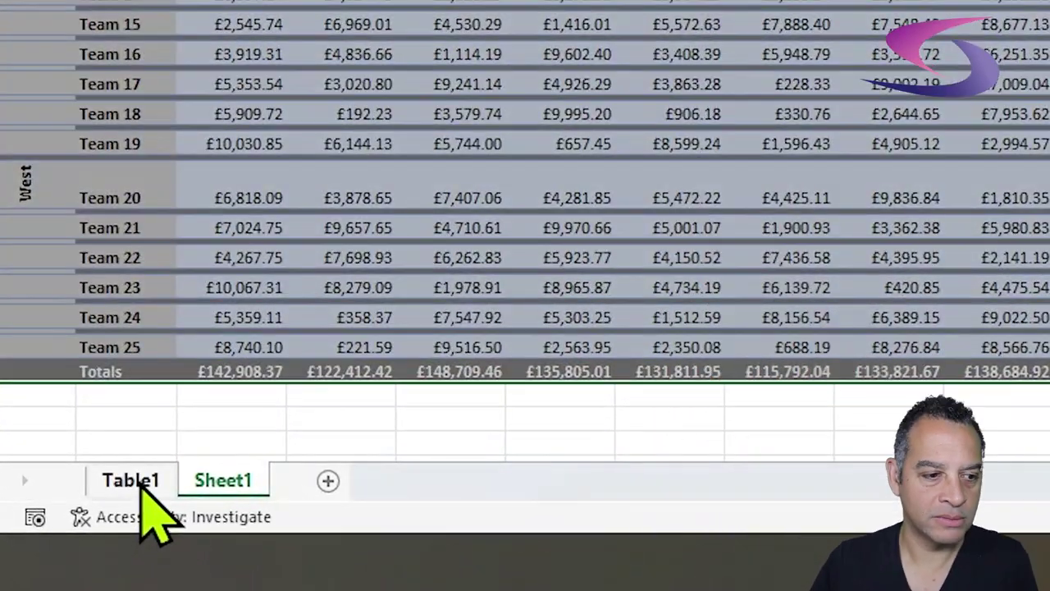
left_click(76, 546)
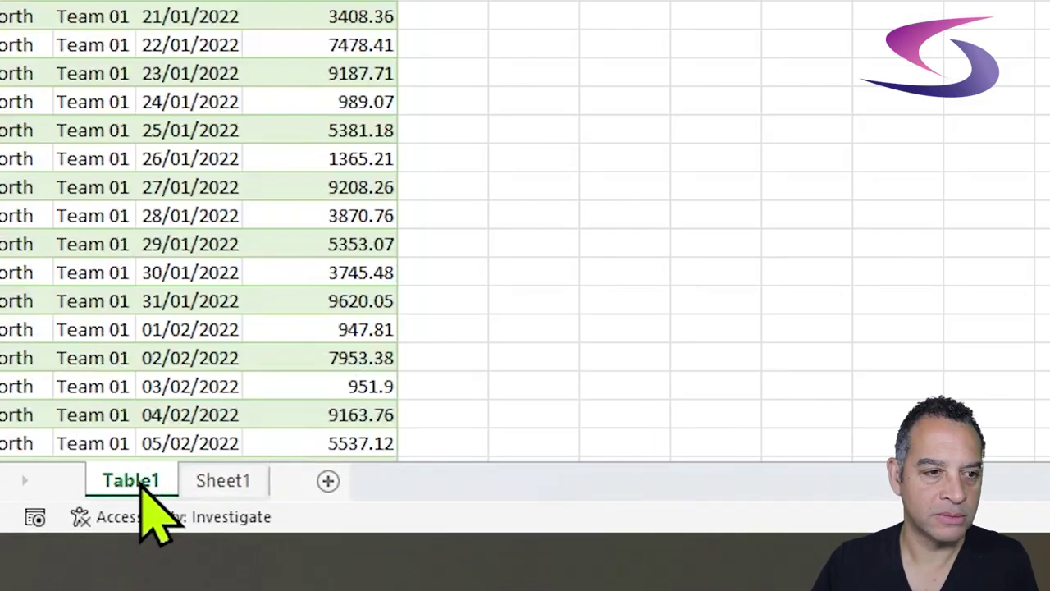
left_click(159, 234)
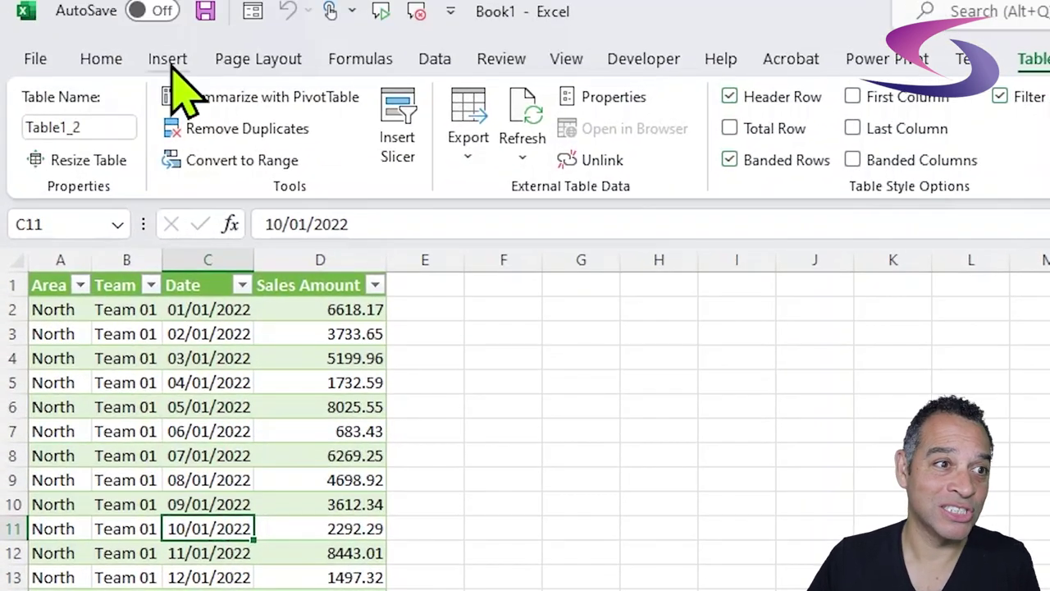
left_click(169, 59)
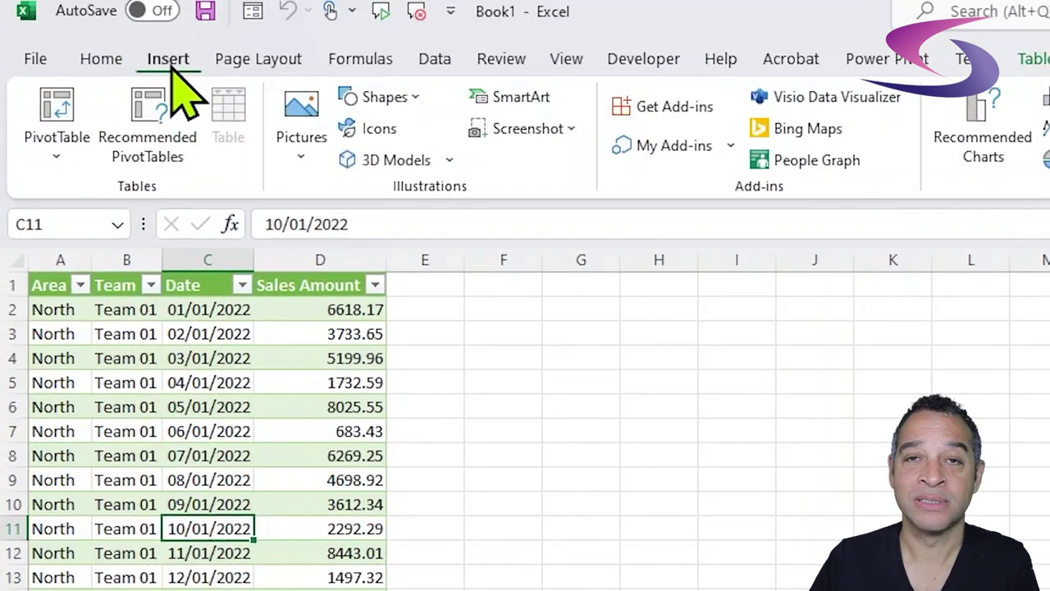
left_click(64, 113)
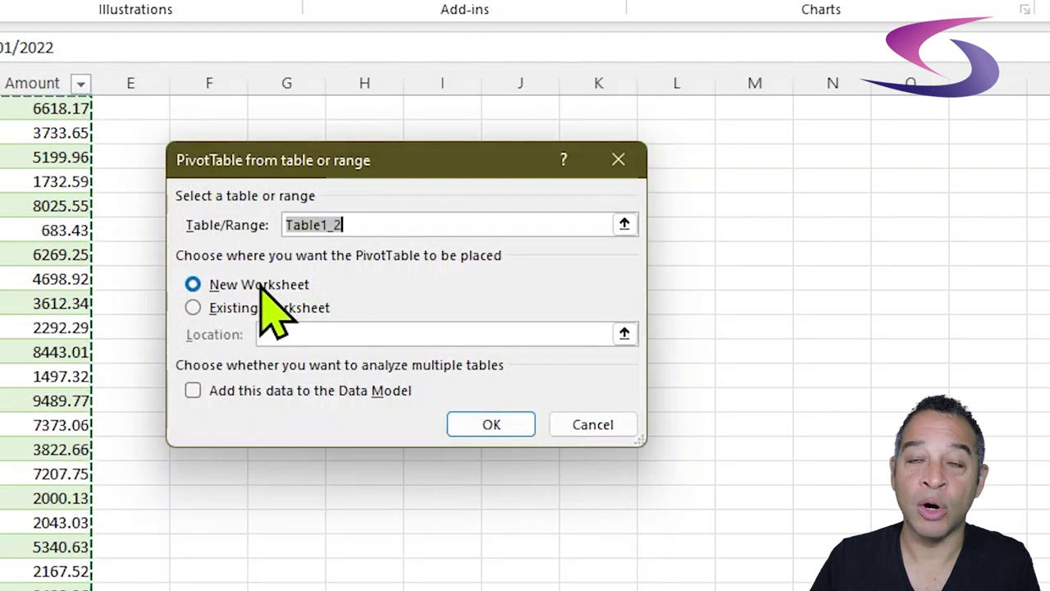
left_click(481, 422)
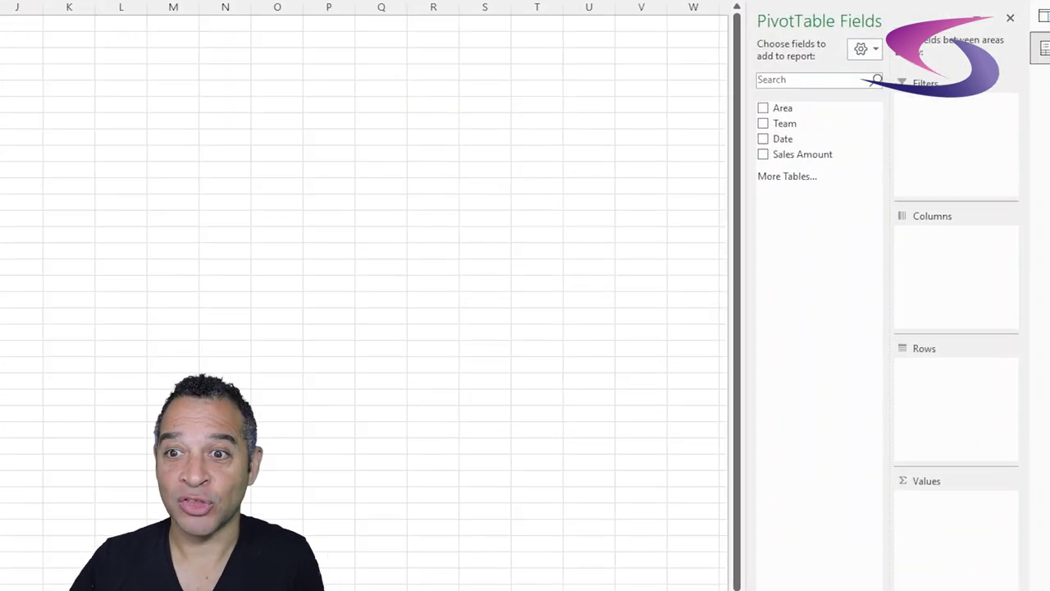
Add Area to the PivotTable's rows and Sales Amount to its values.
left_click_drag(731, 40, 916, 370)
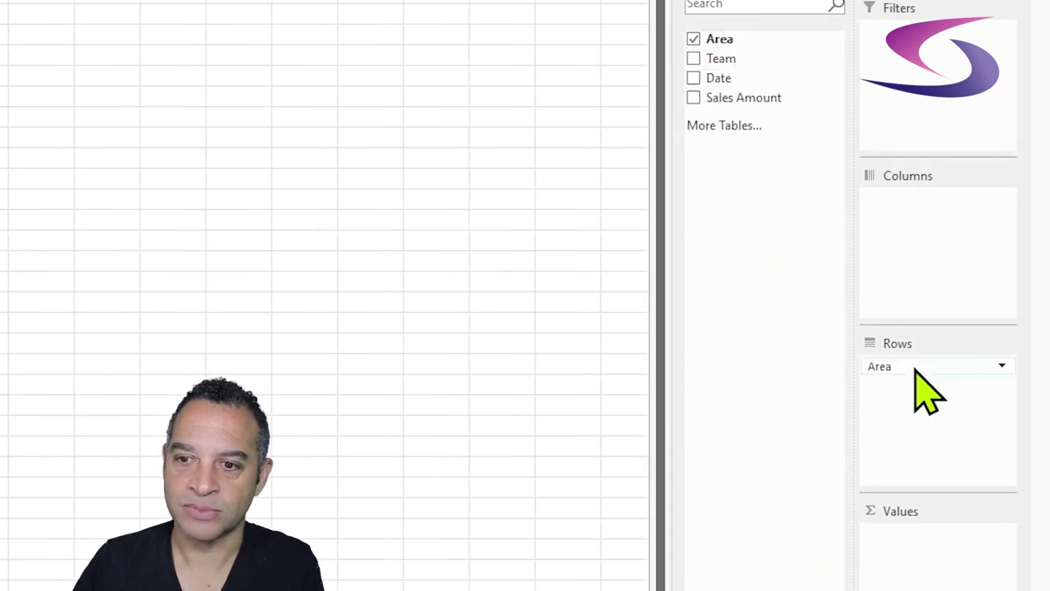
left_click_drag(743, 98, 972, 541)
left_click_drag(974, 462, 974, 460)
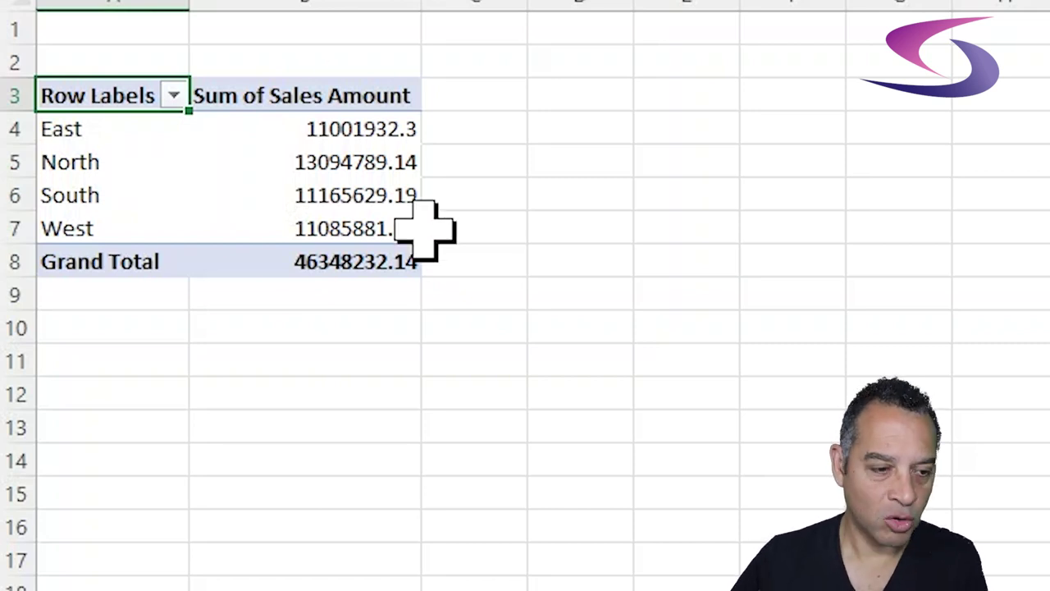
Format the PivotTable's Sum of Sales Amount values as accounting figures with a £ symbol and two decimals.
mouse_move(408, 231)
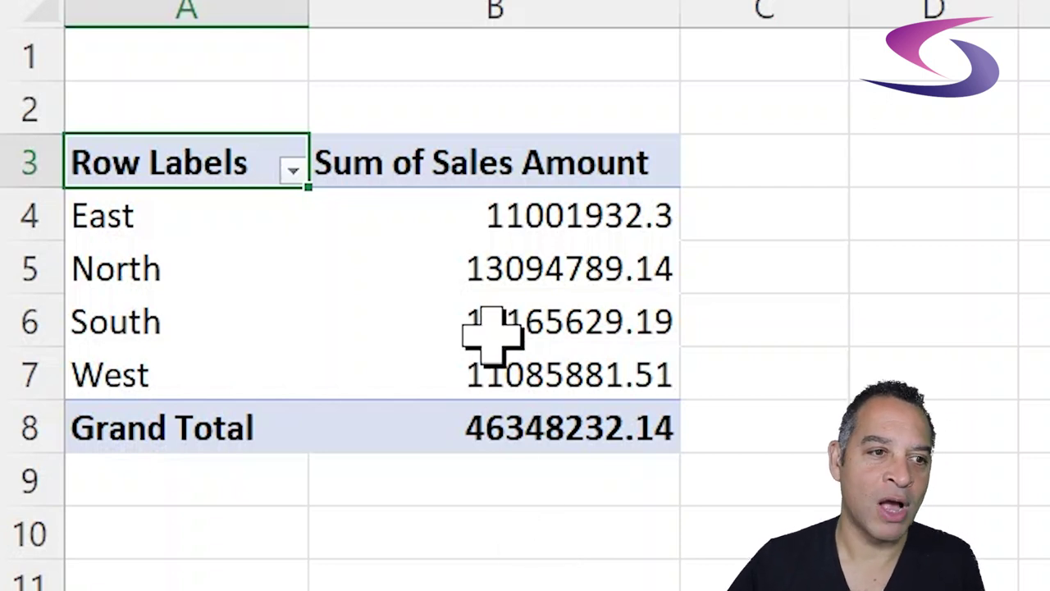
left_click(492, 276)
right_click(497, 287)
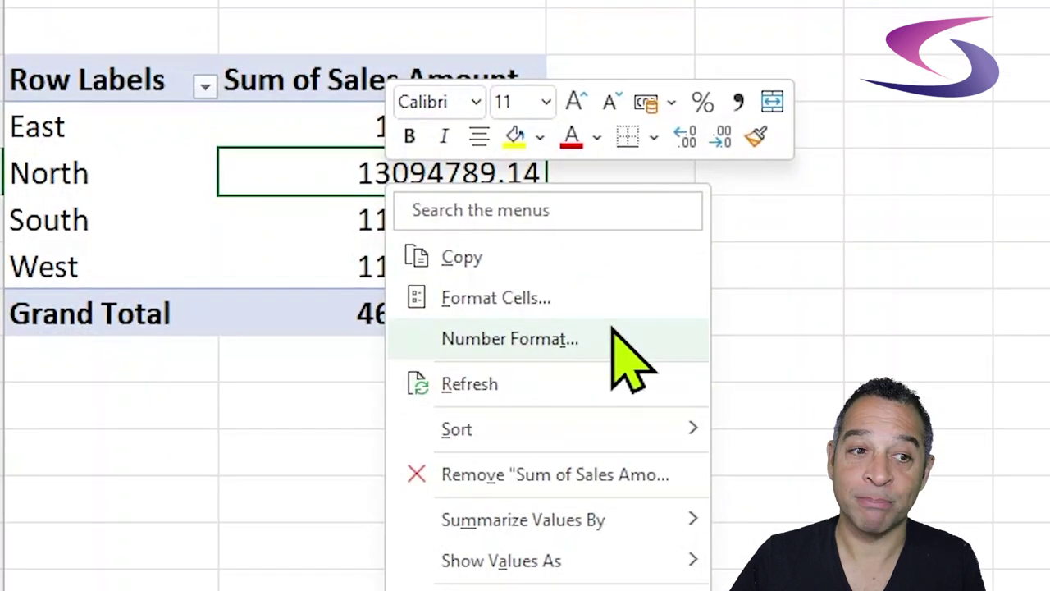
left_click(611, 336)
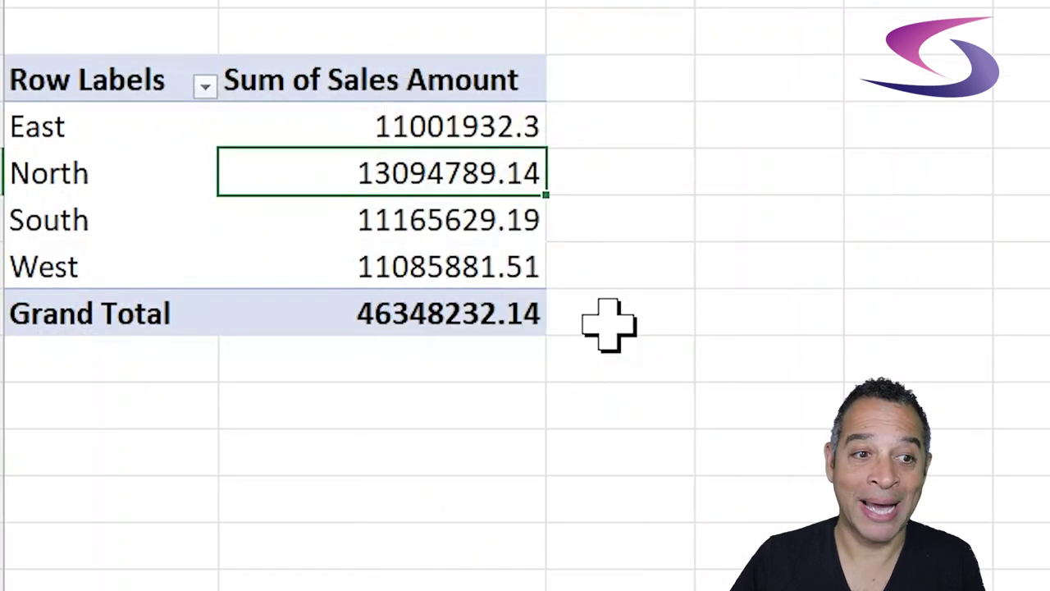
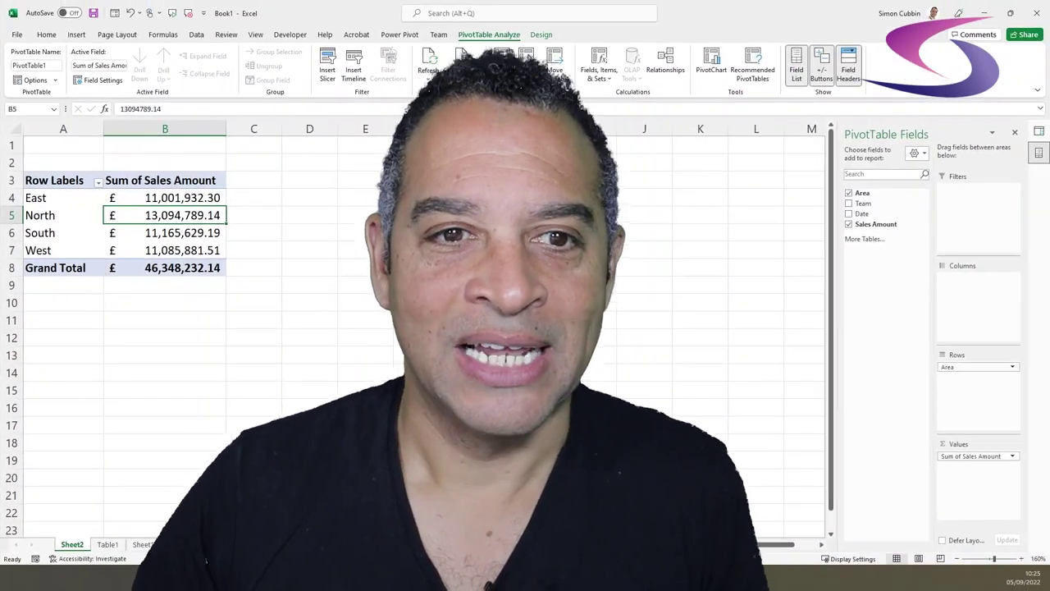
Enter the area names North, South, East and West down cells G1 to G4.
left_click(504, 142)
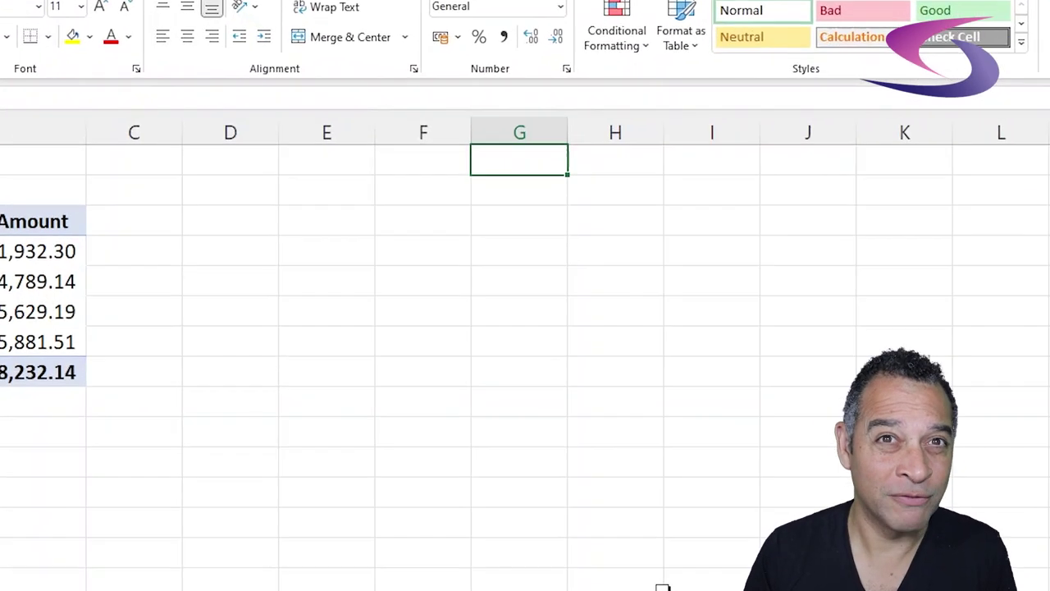
type("North")
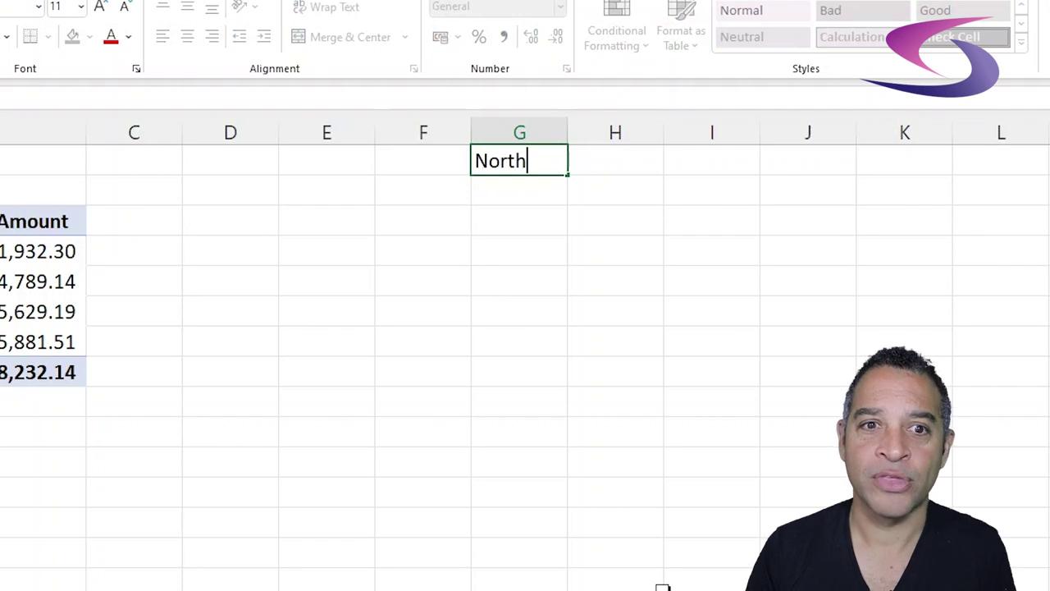
key("Return")
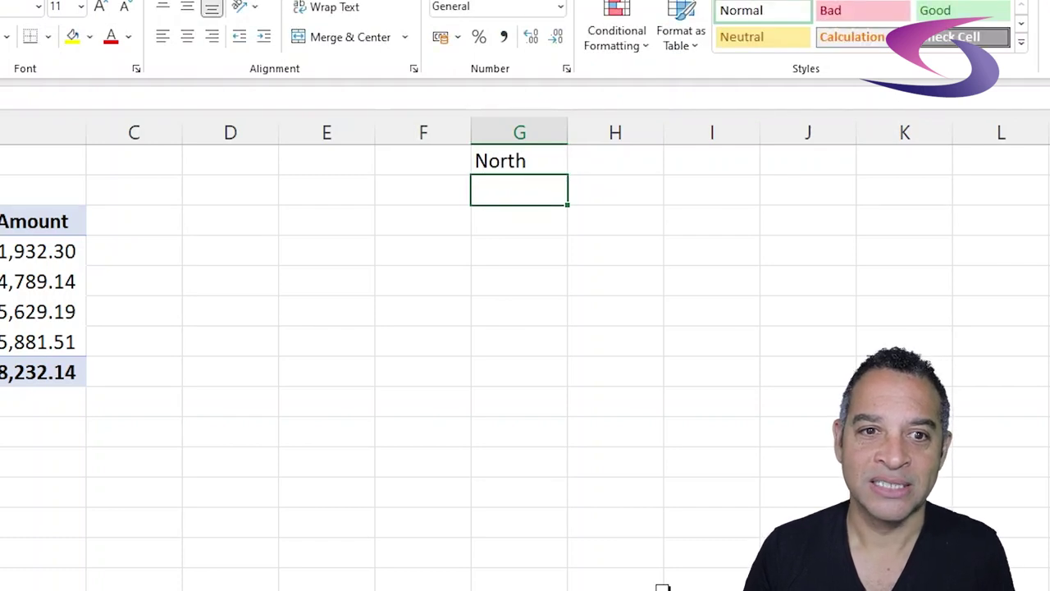
type("South")
key("Return")
type("E")
type("West")
key("Return")
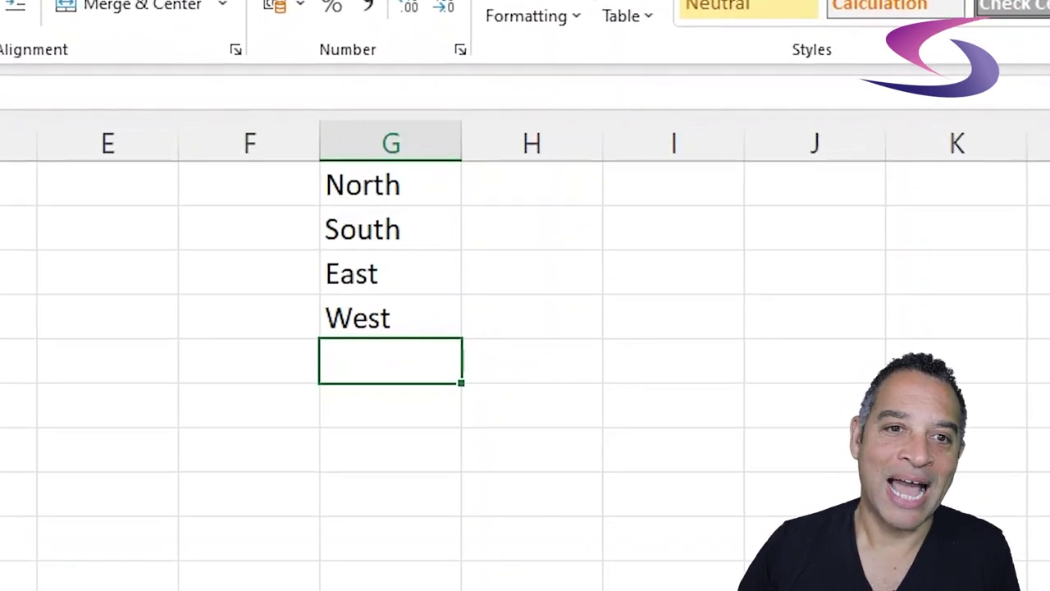
Import cells G1:G4 as a new custom list in the advanced Excel options and accept the changes.
left_click_drag(405, 188, 390, 309)
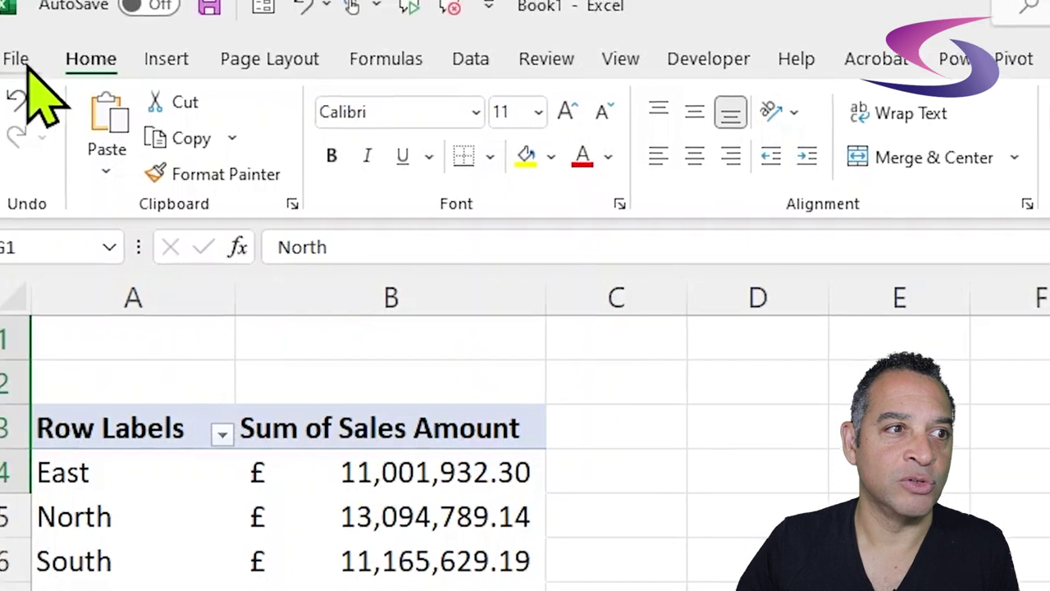
left_click(18, 61)
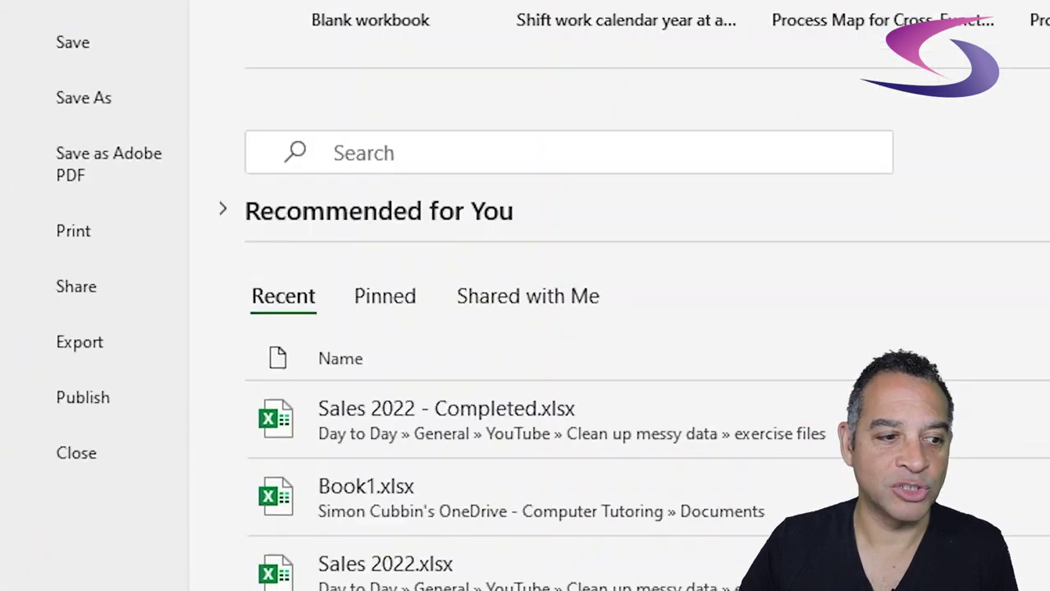
left_click(96, 509)
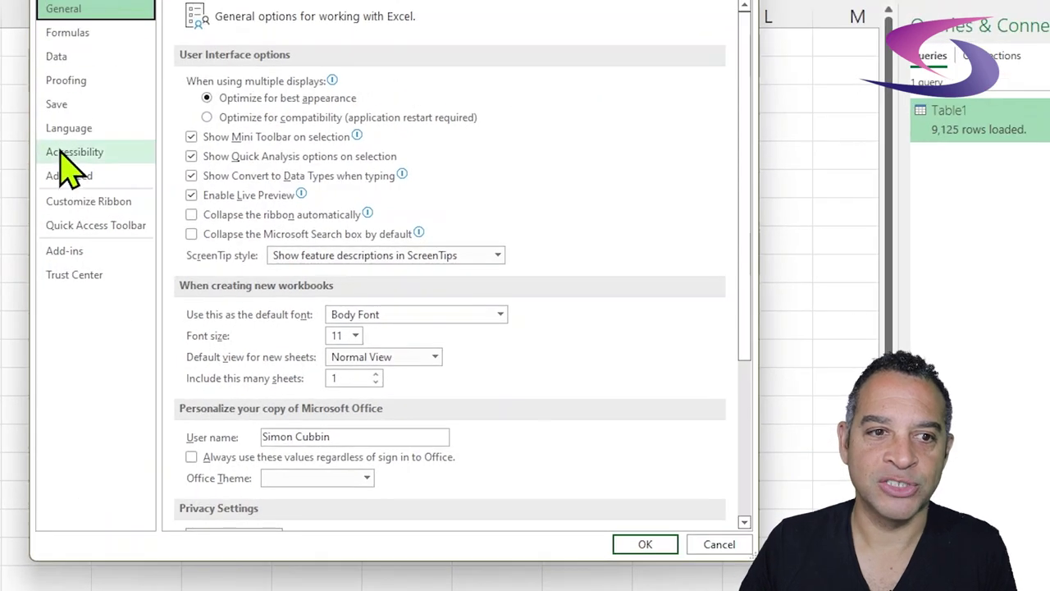
left_click(73, 175)
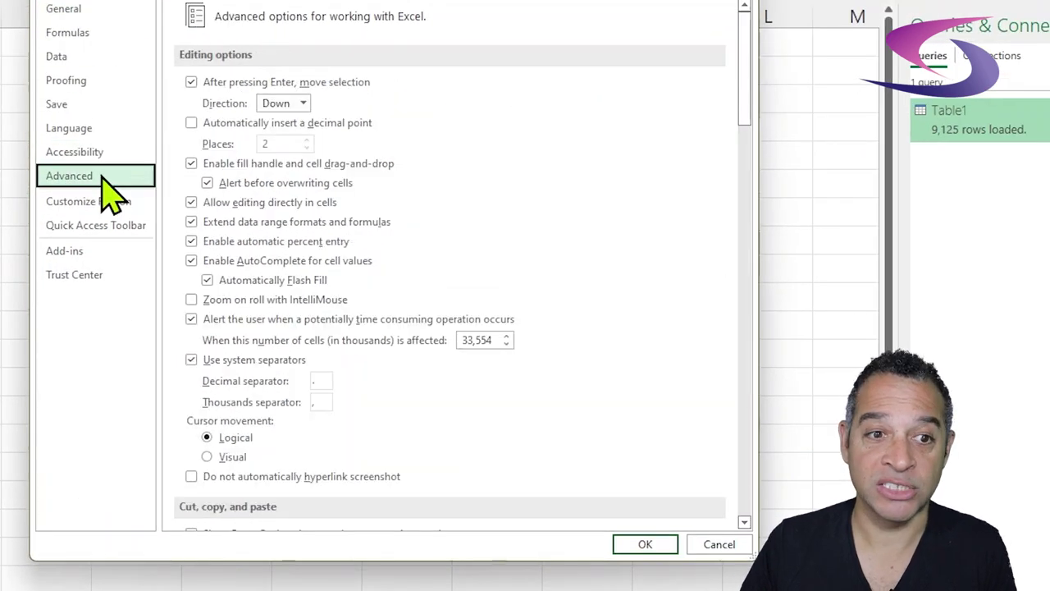
left_click_drag(745, 66, 746, 457)
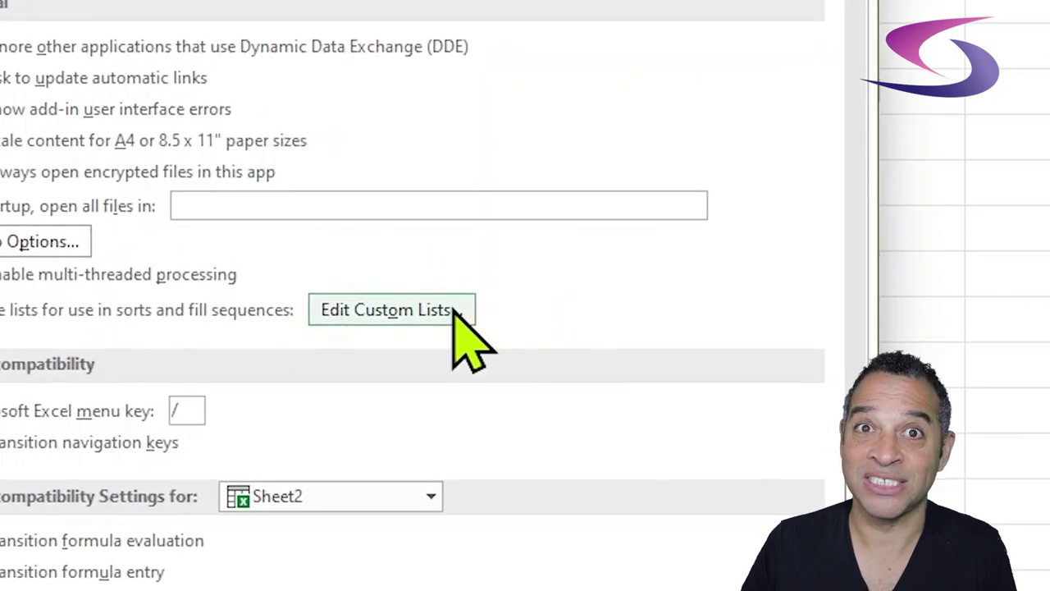
left_click(453, 311)
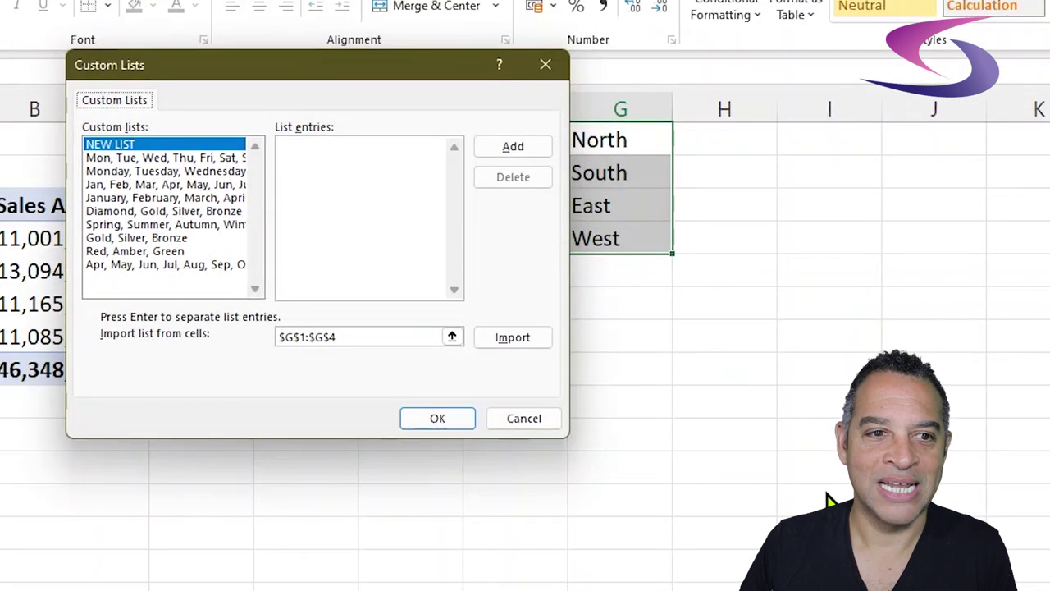
left_click_drag(429, 70, 361, 70)
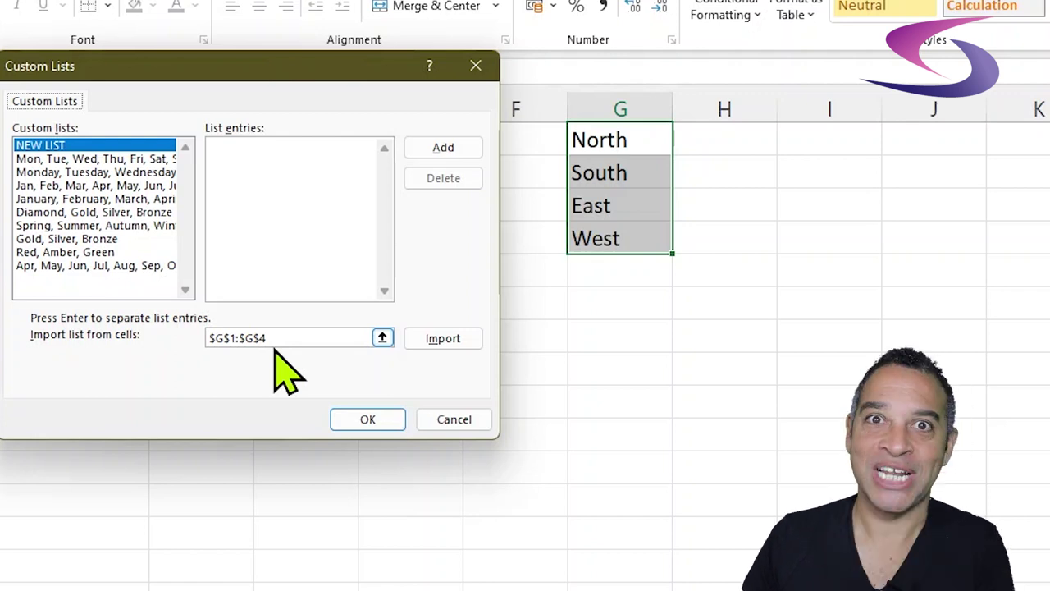
left_click(444, 339)
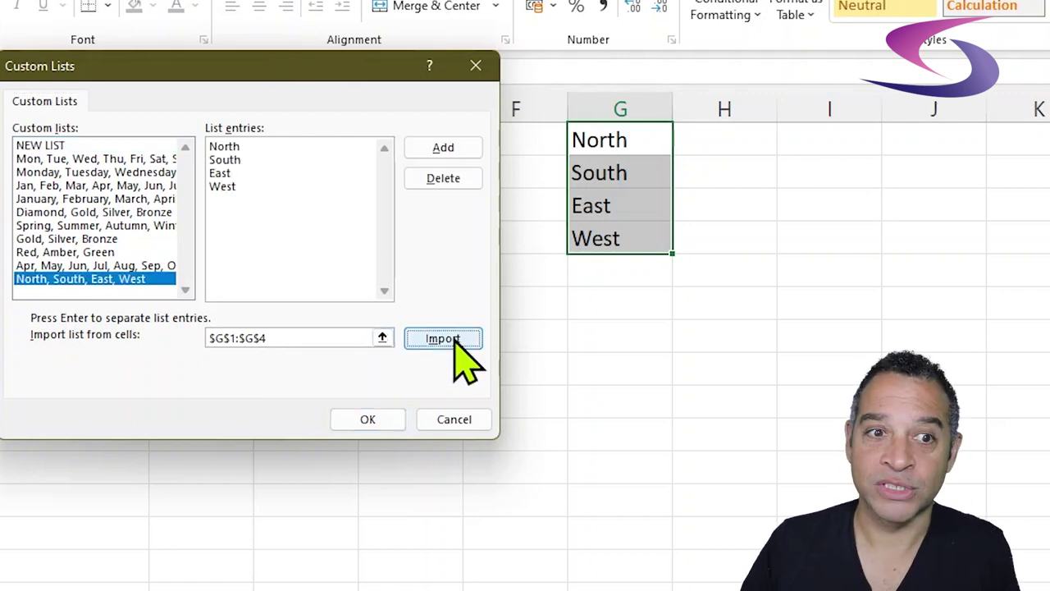
left_click(367, 419)
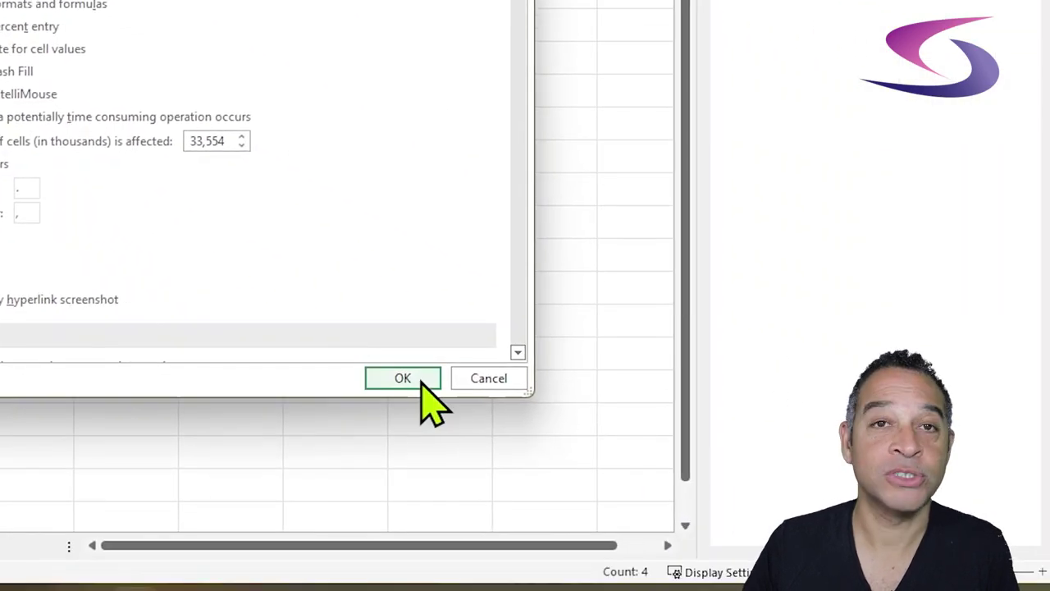
left_click(407, 379)
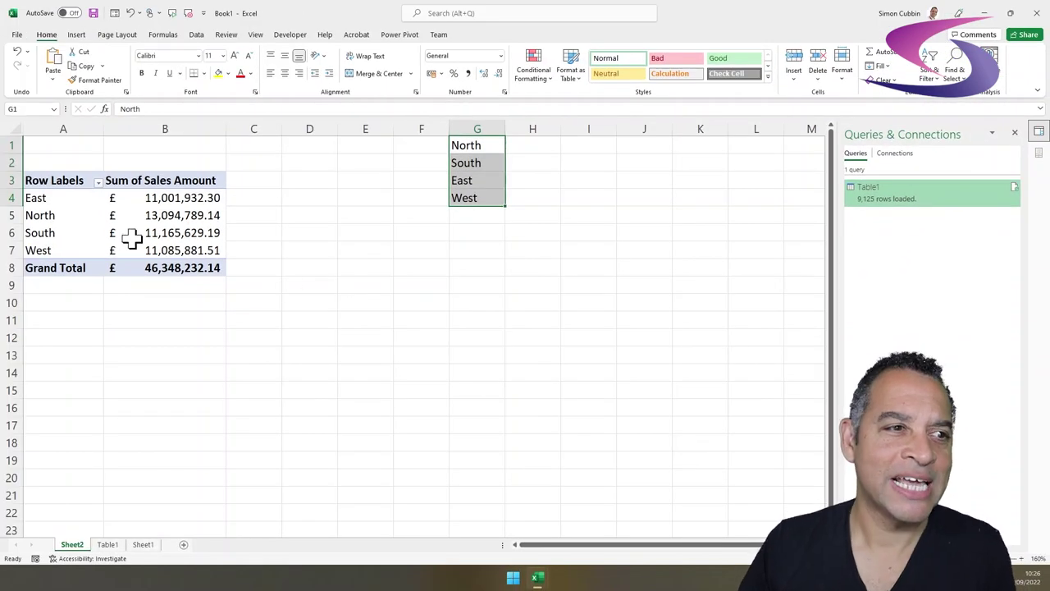
Sort the PivotTable's Area labels ascending by the North, South, East, West custom list, with automatic sorting on report updates turned off.
left_click(69, 220)
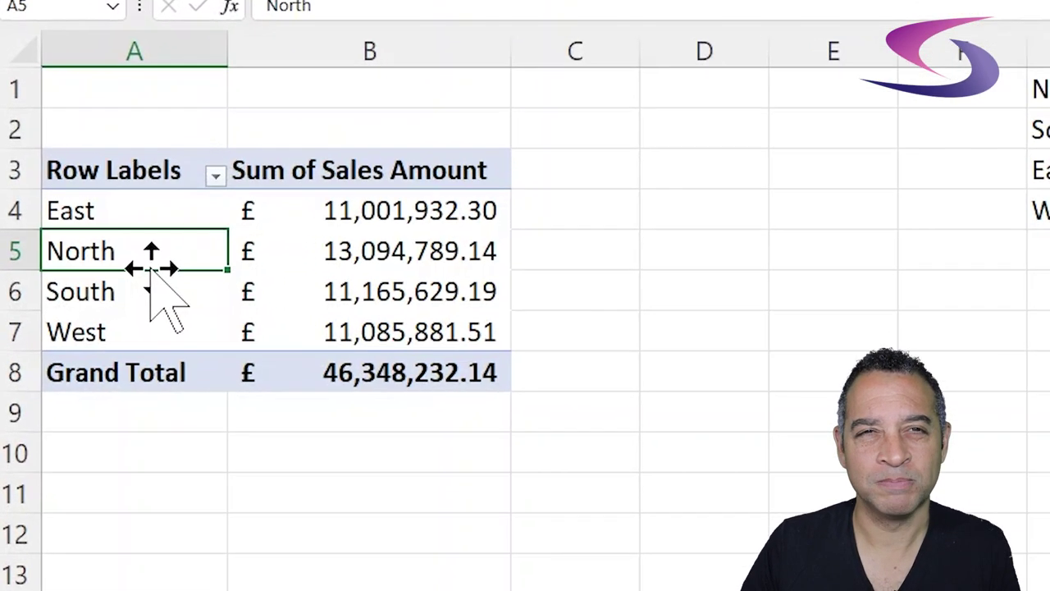
left_click(216, 175)
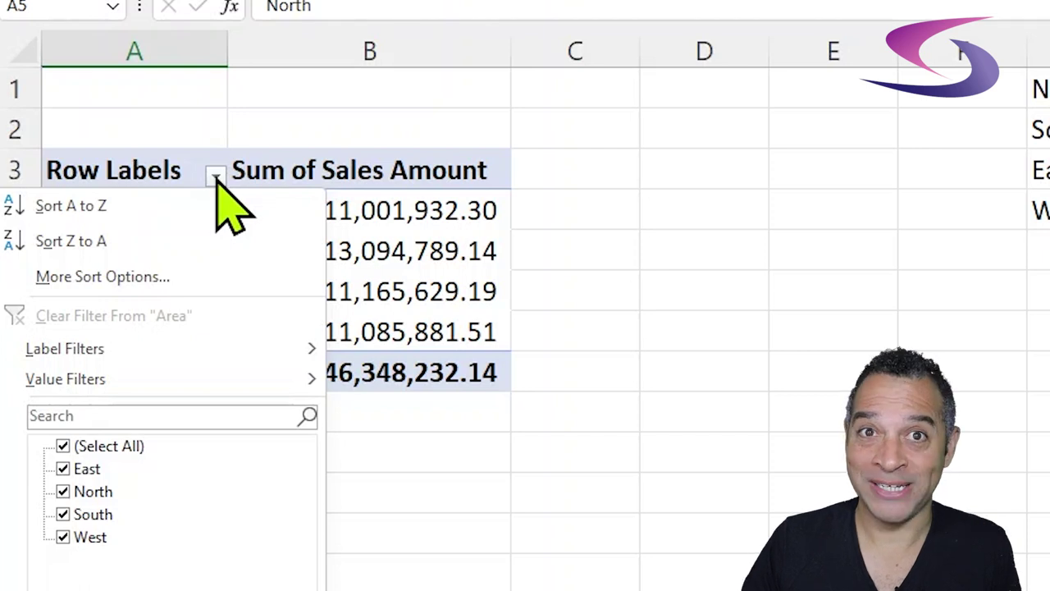
left_click(226, 283)
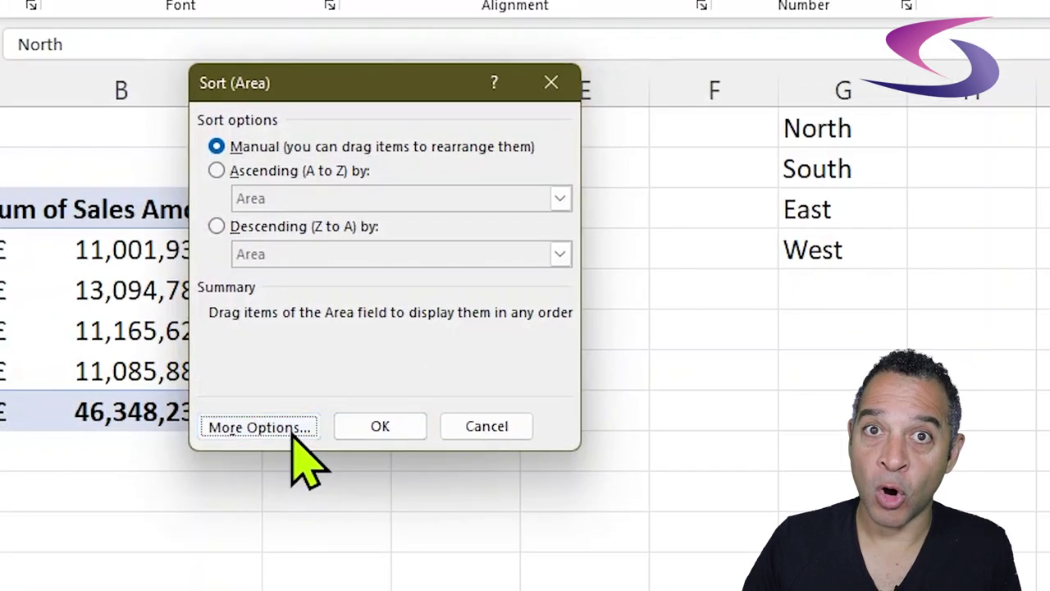
left_click(535, 391)
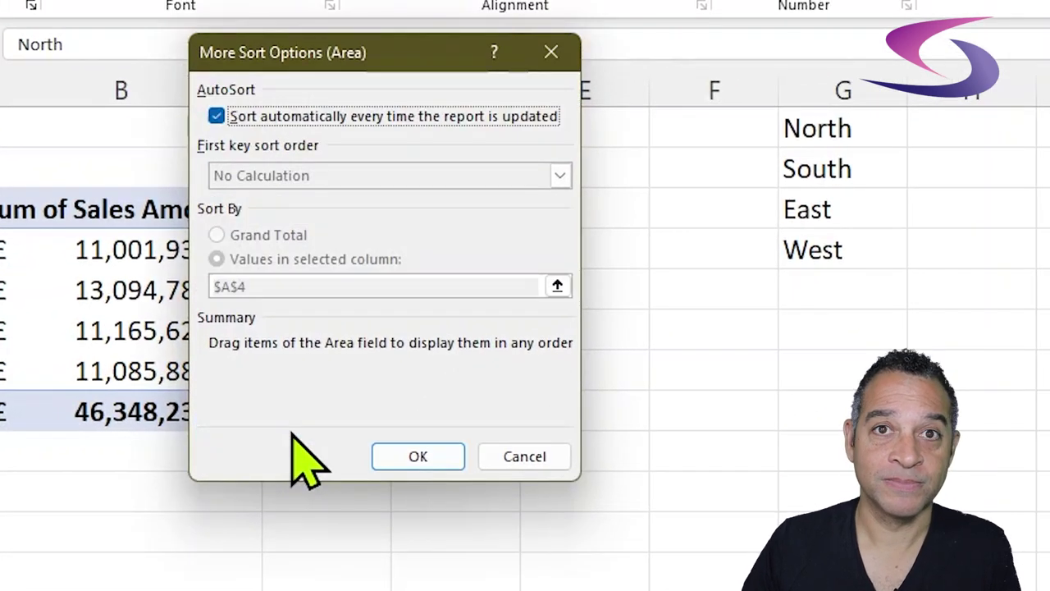
left_click(216, 117)
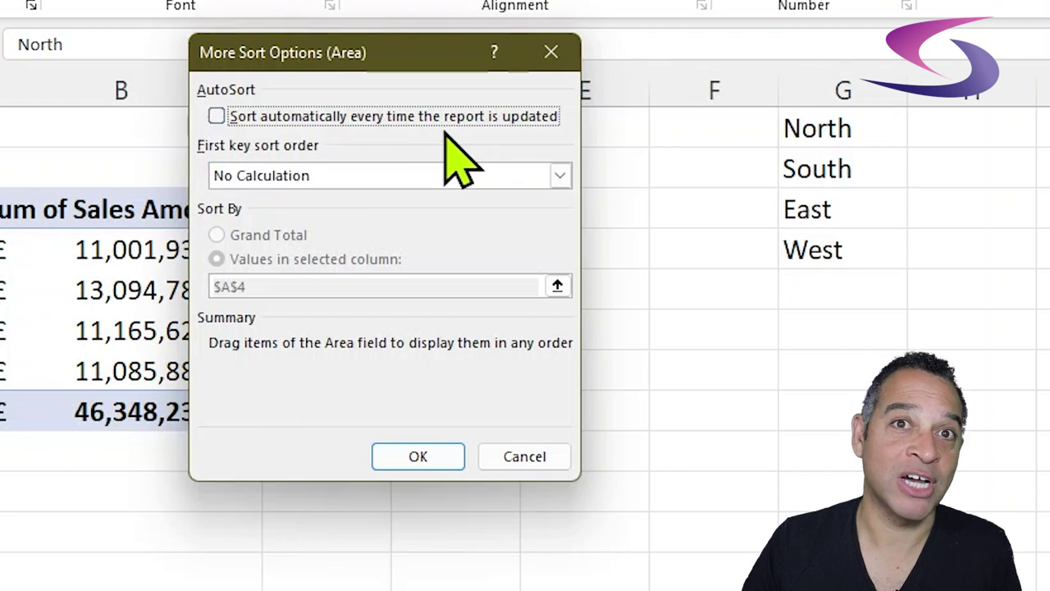
left_click(558, 178)
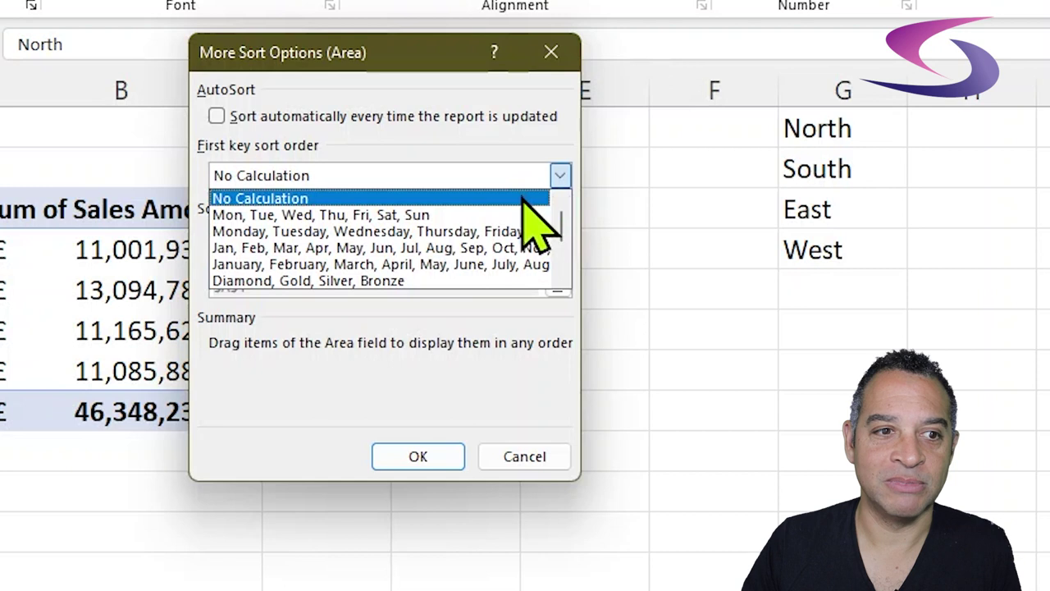
scroll(497, 257, "down", 2)
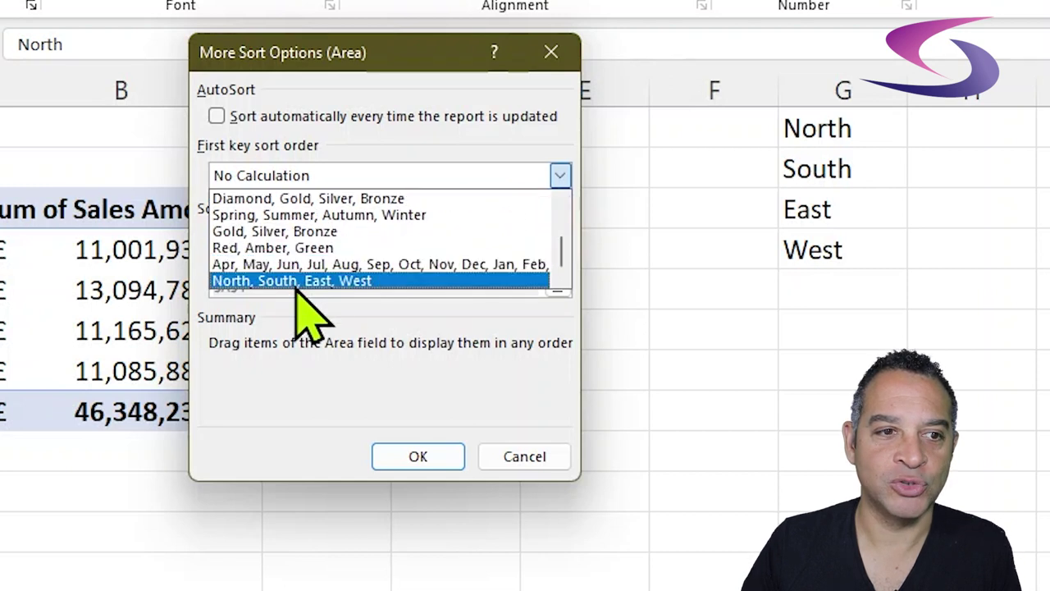
left_click(295, 281)
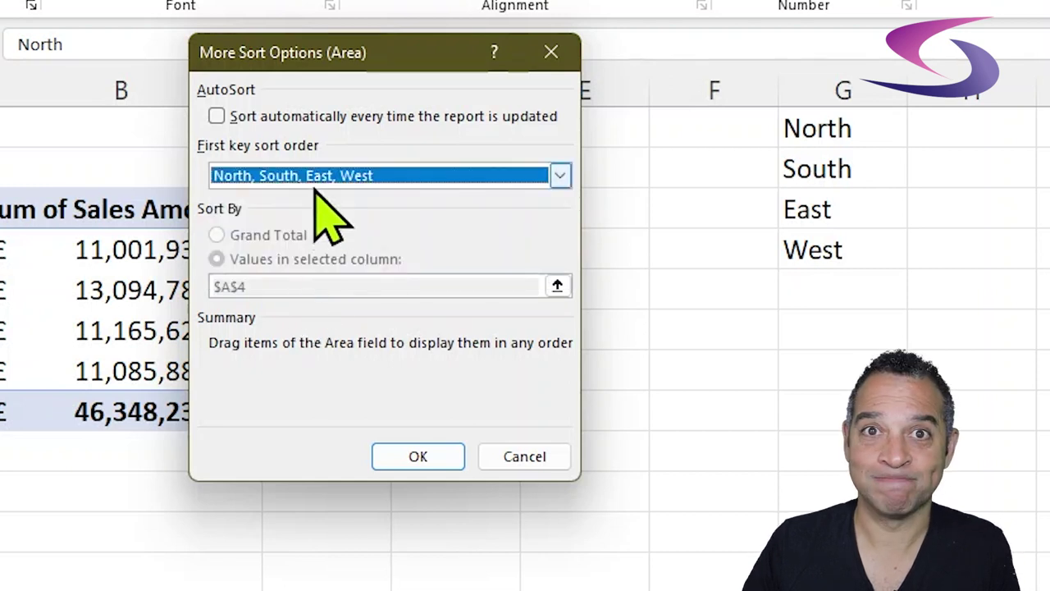
left_click(447, 454)
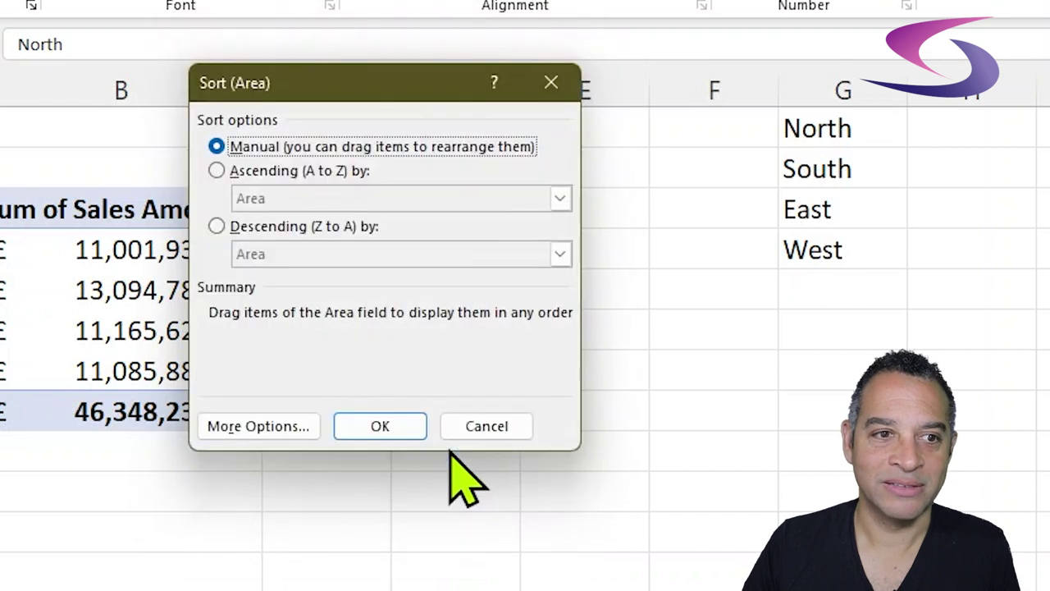
left_click(218, 171)
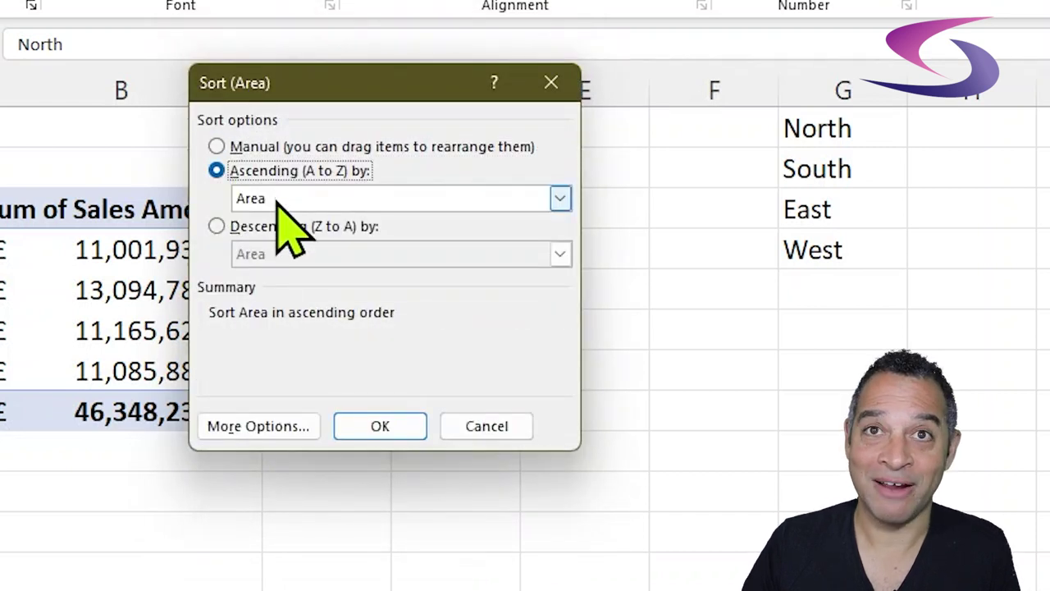
left_click(400, 429)
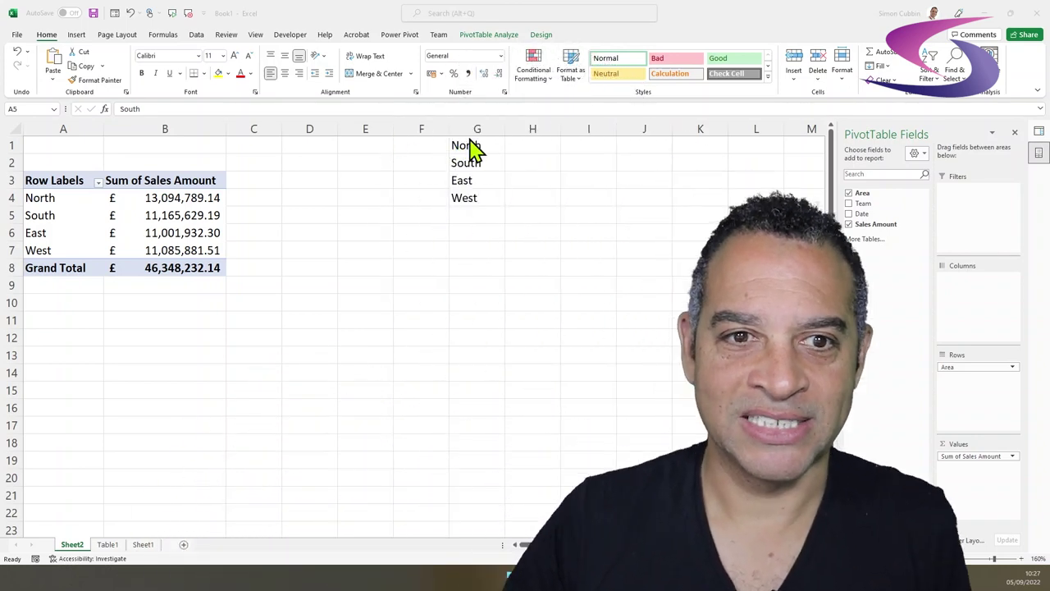
Clear the helper list of area names from cells G1:G4.
left_click_drag(484, 146, 483, 194)
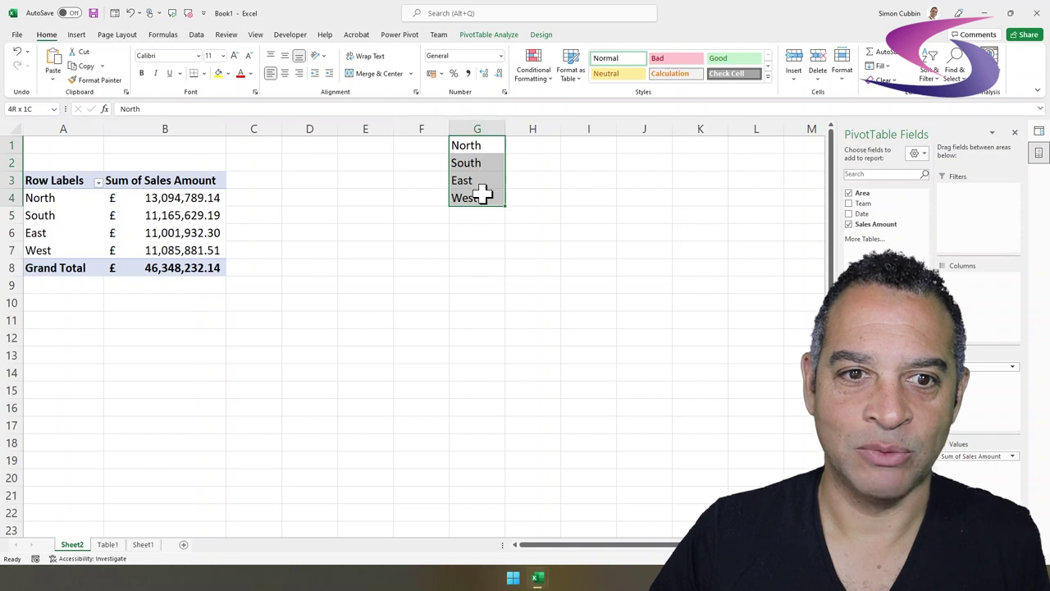
key("Delete")
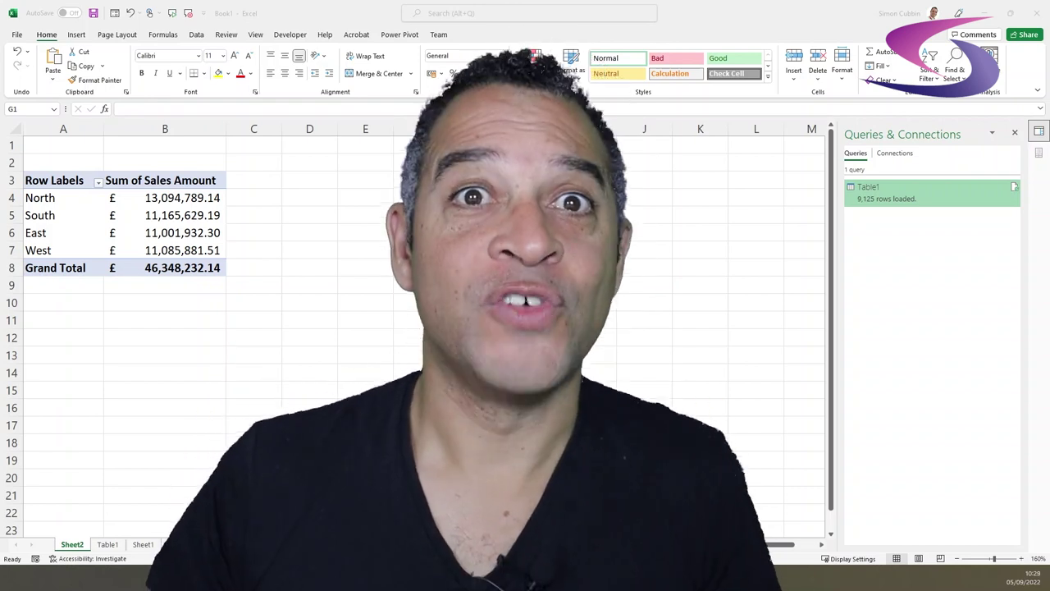
Insert a clustered column PivotChart from the Area sales PivotTable and move it higher, beside the PivotTable.
left_click(112, 218)
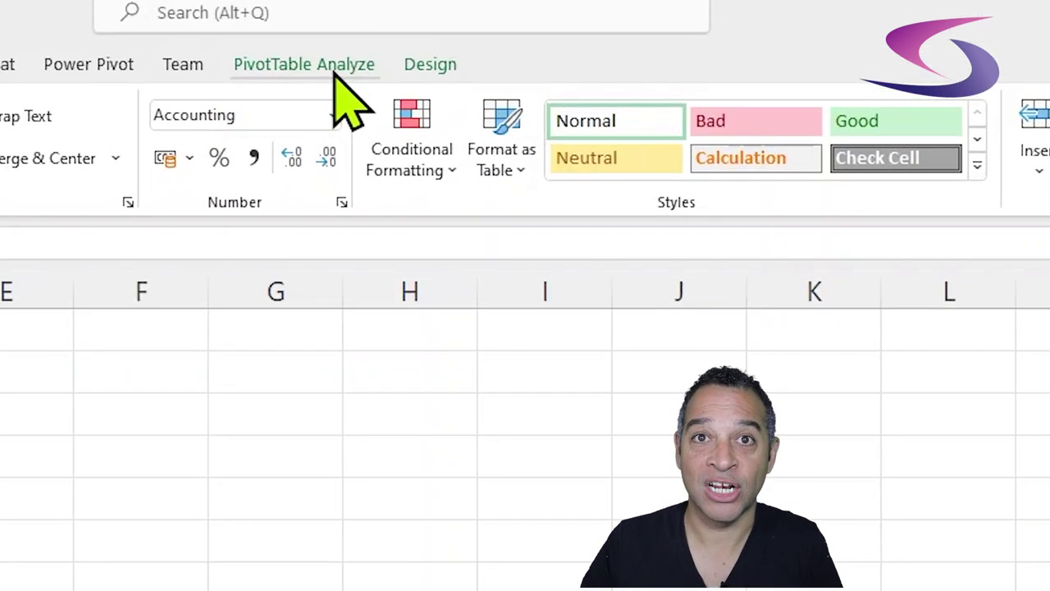
left_click(340, 66)
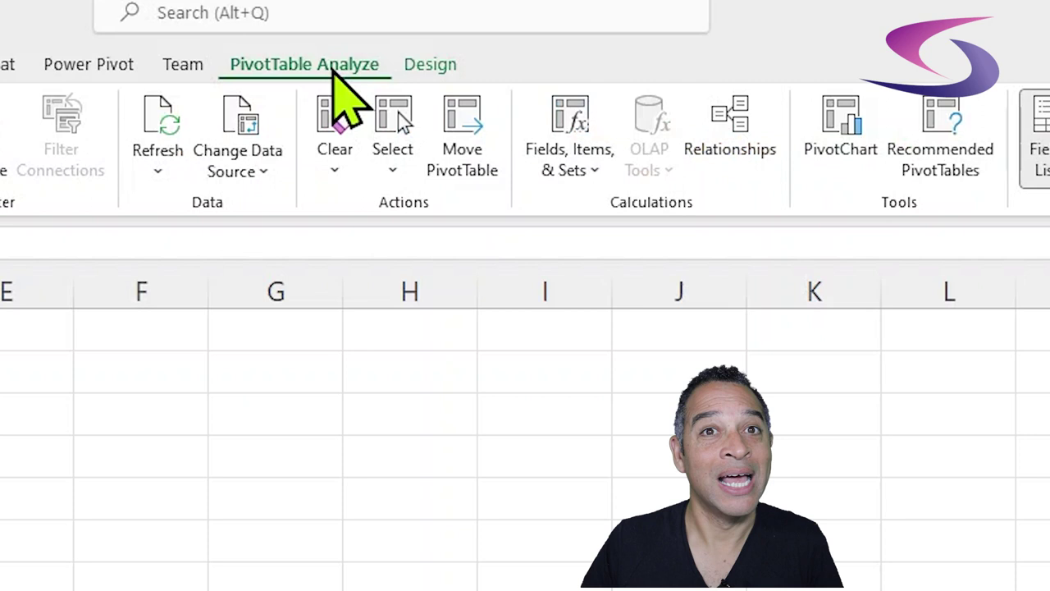
left_click(341, 159)
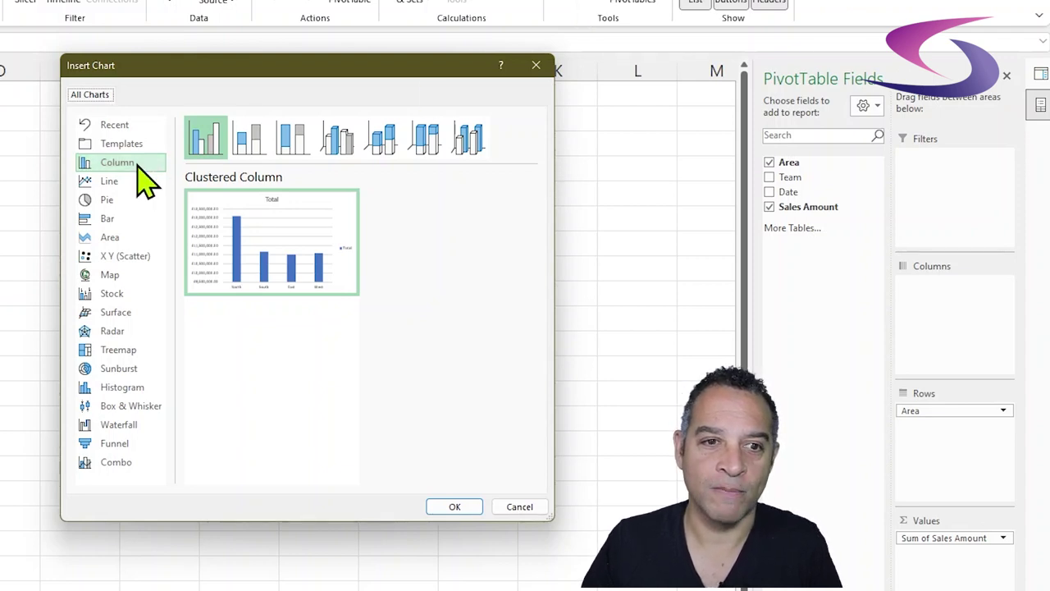
left_click(452, 506)
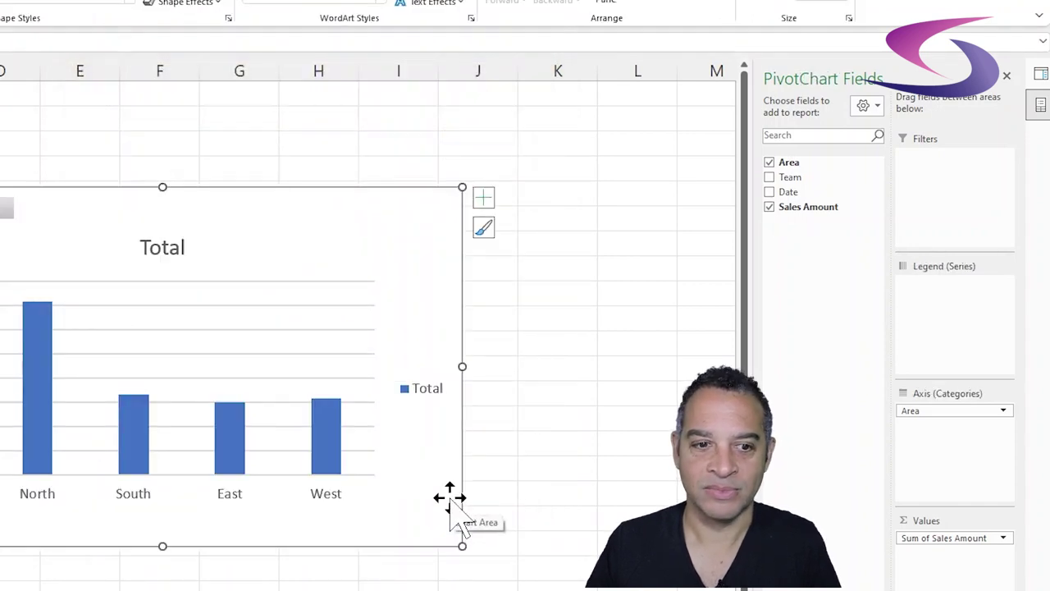
left_click_drag(83, 229, 97, 160)
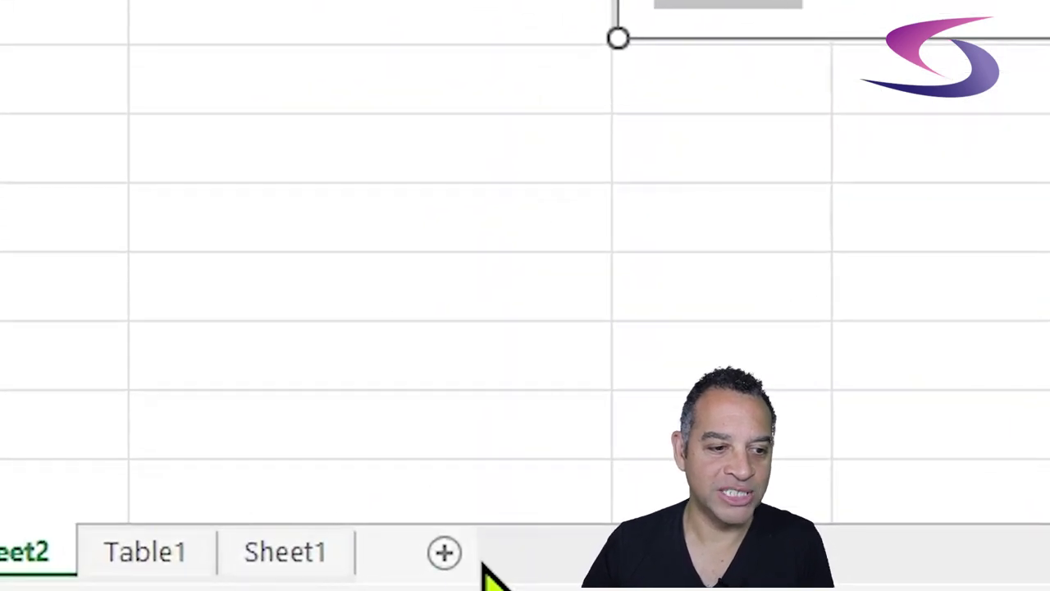
Add a new worksheet after Sheet2 and name it Dashboard.
left_click(443, 552)
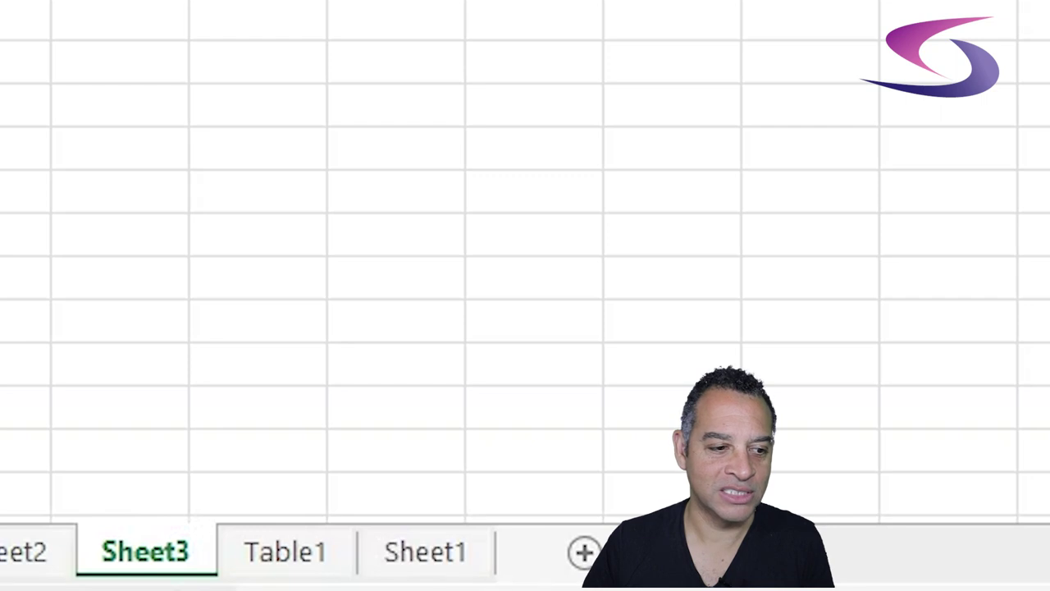
double_click(146, 552)
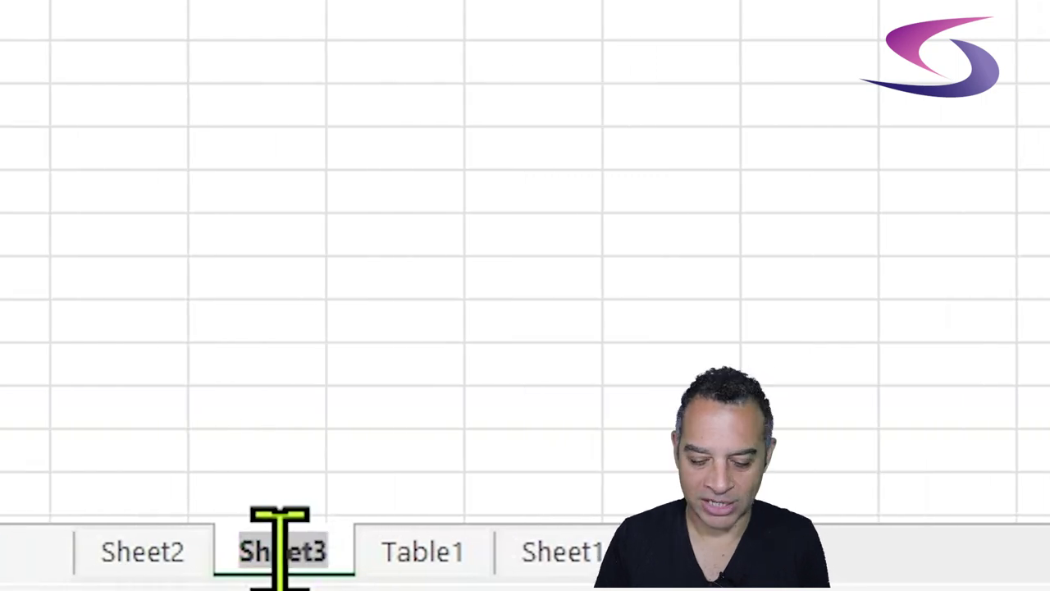
type("Dashboard")
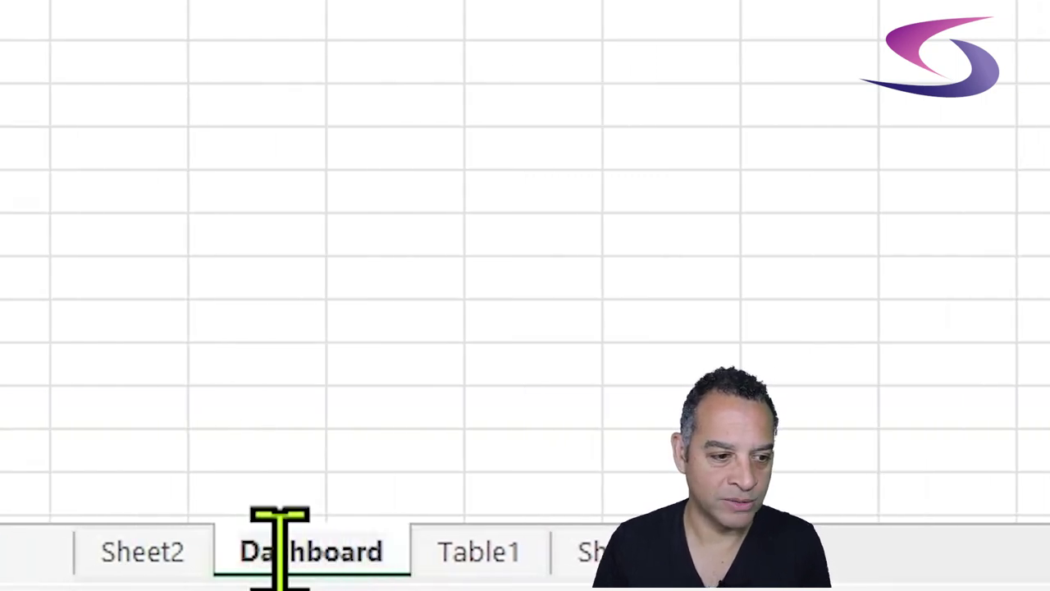
Move the Dashboard worksheet to the end of the workbook, after Sheet1.
key("Return")
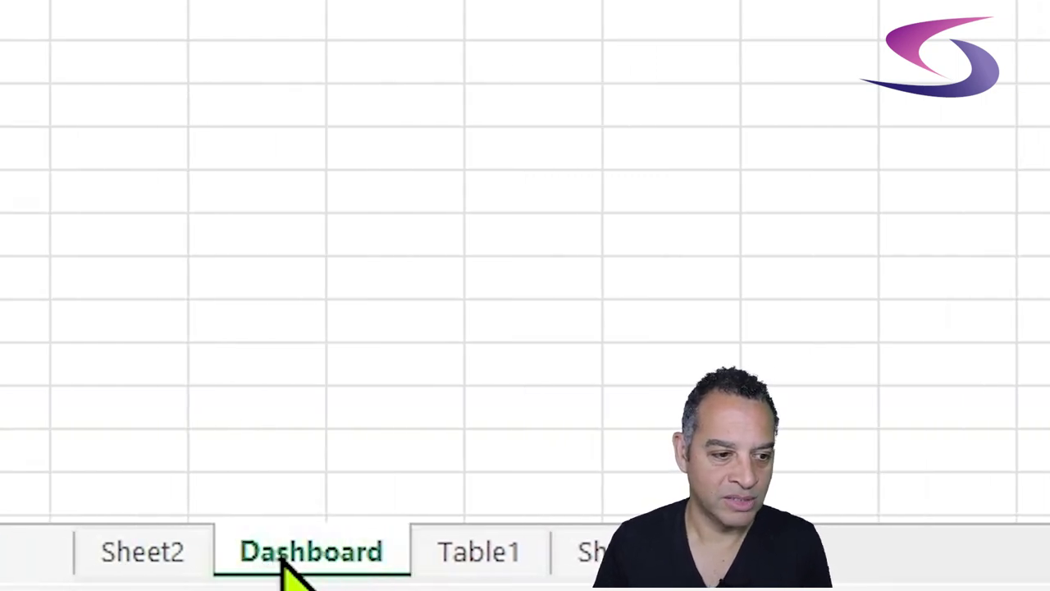
left_click_drag(286, 556, 589, 577)
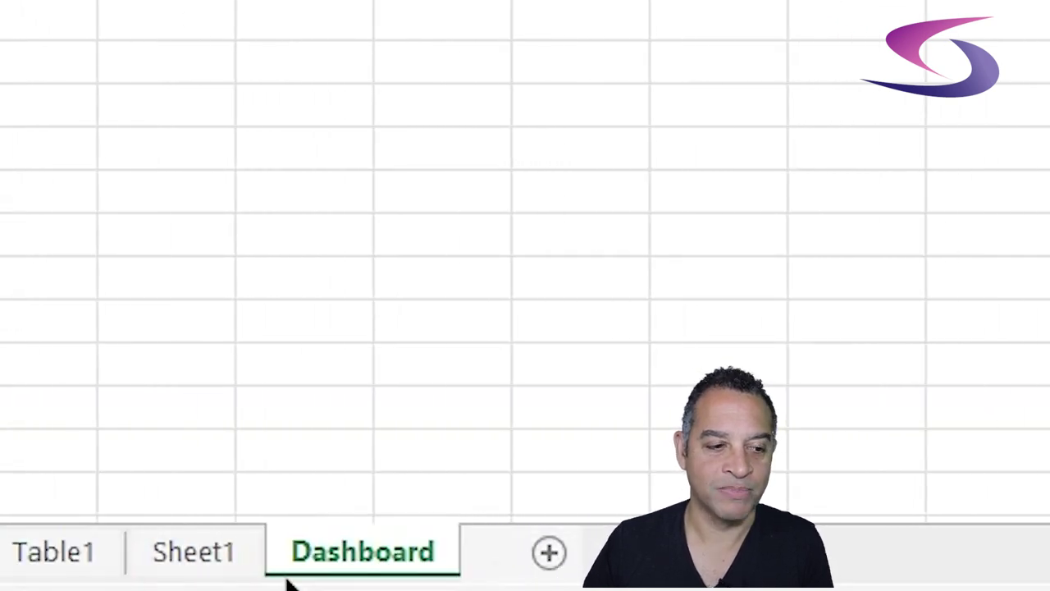
Move the Area column PivotChart from Sheet2 to the Dashboard sheet with the destination theme, sized from A1 to about J21.
left_click(189, 519)
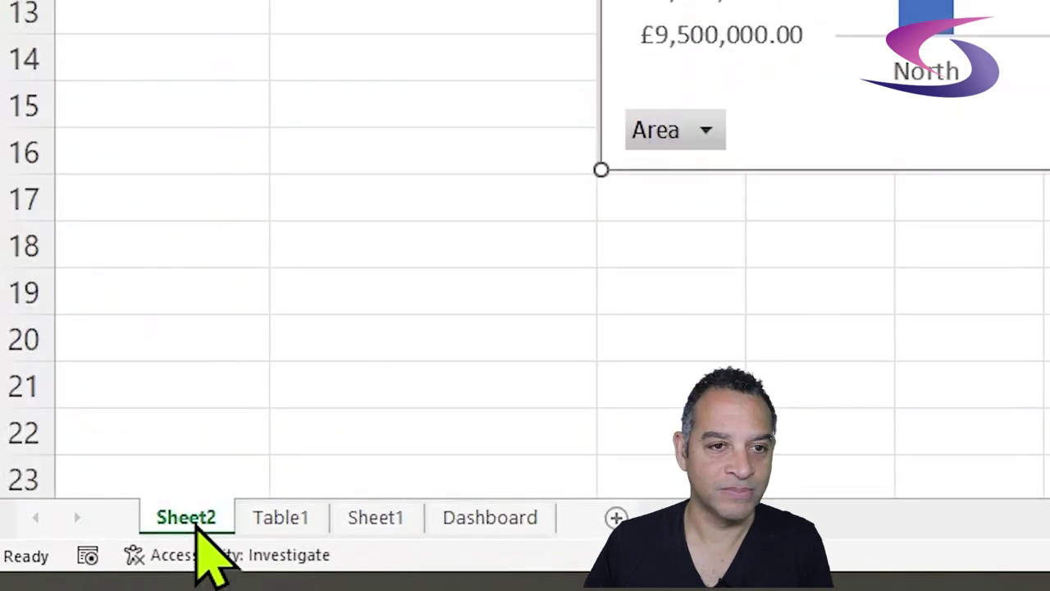
right_click(291, 104)
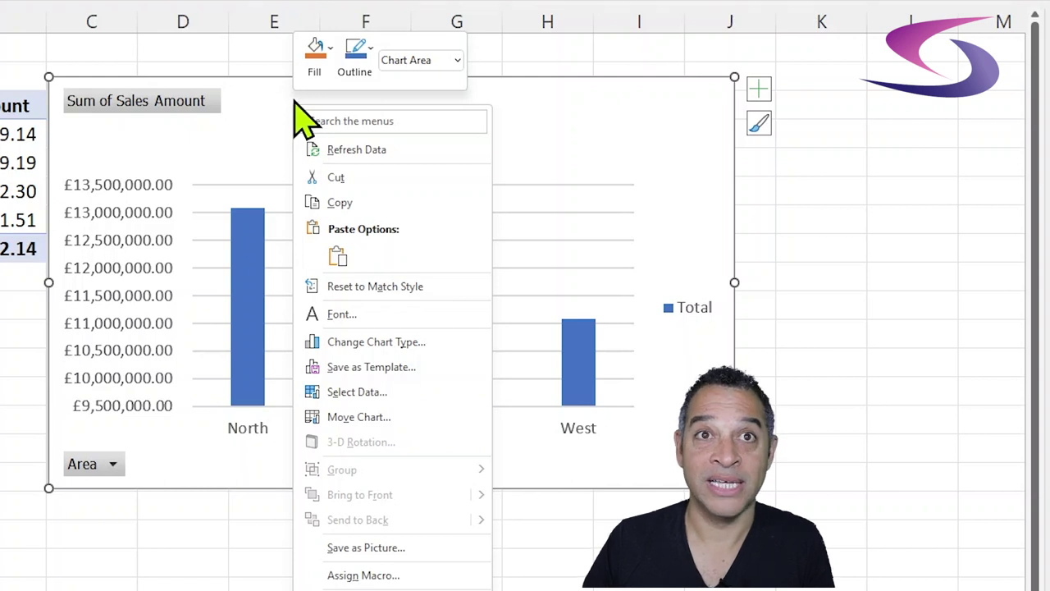
left_click(335, 178)
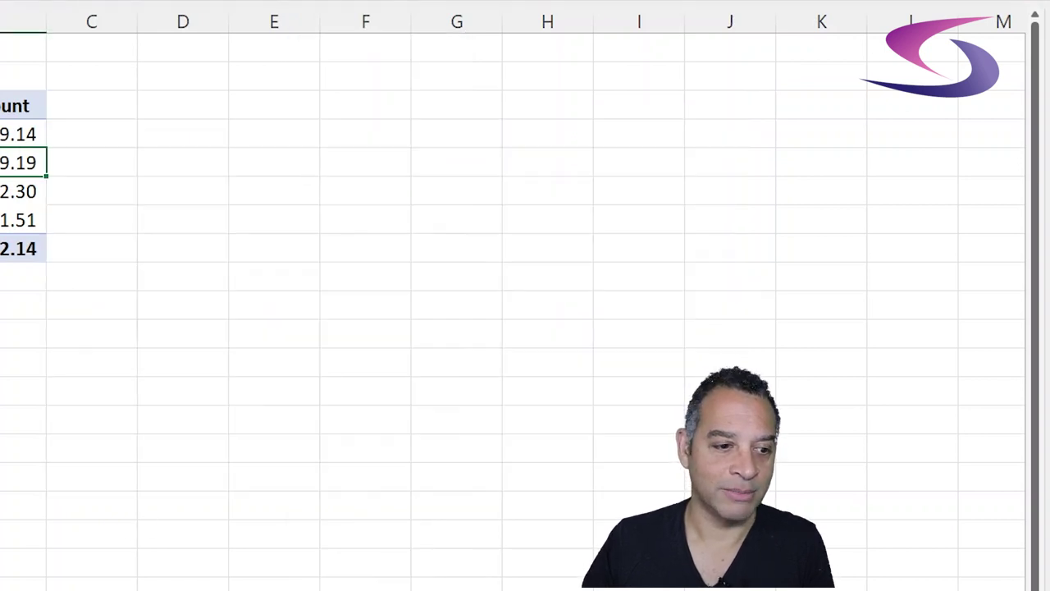
left_click(250, 556)
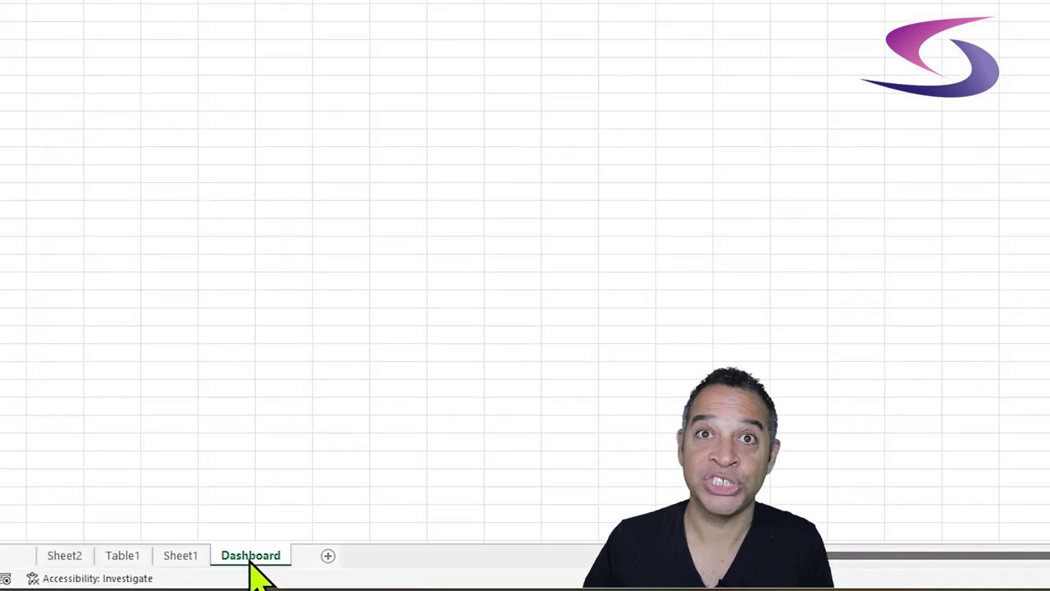
right_click(115, 65)
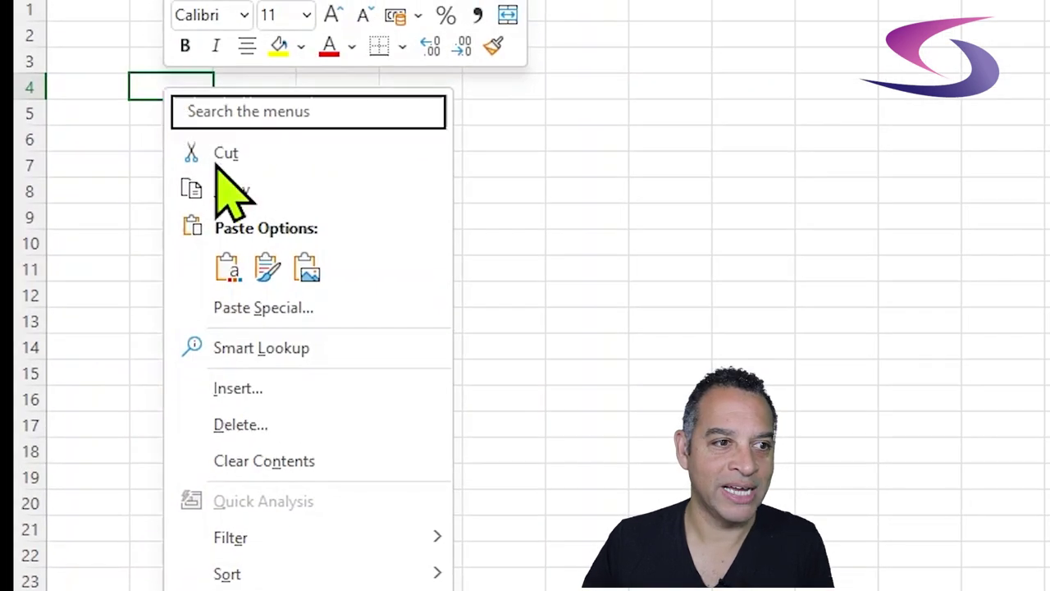
left_click(226, 269)
left_click_drag(582, 101, 483, 25)
left_click_drag(661, 367, 780, 541)
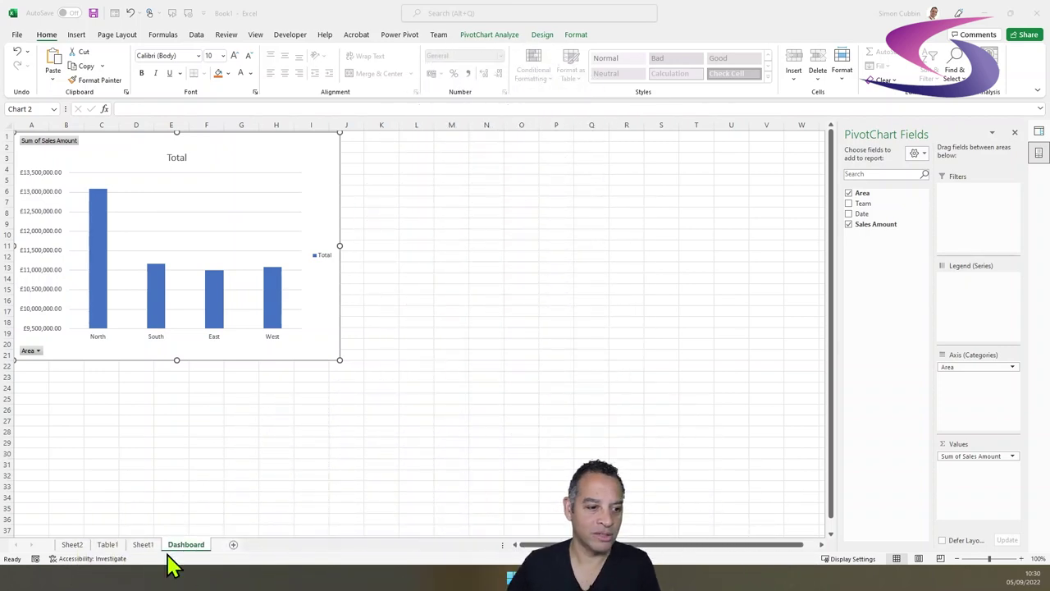
Copy the whole Area sales PivotTable on Sheet2 and paste the copy at cell D3.
left_click(109, 547)
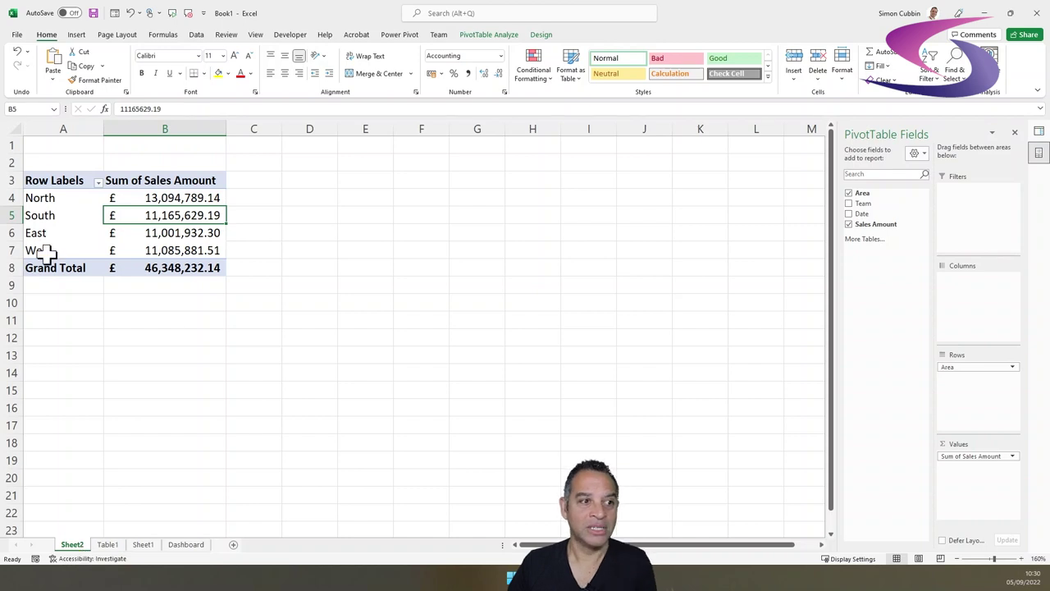
left_click_drag(64, 187, 170, 271)
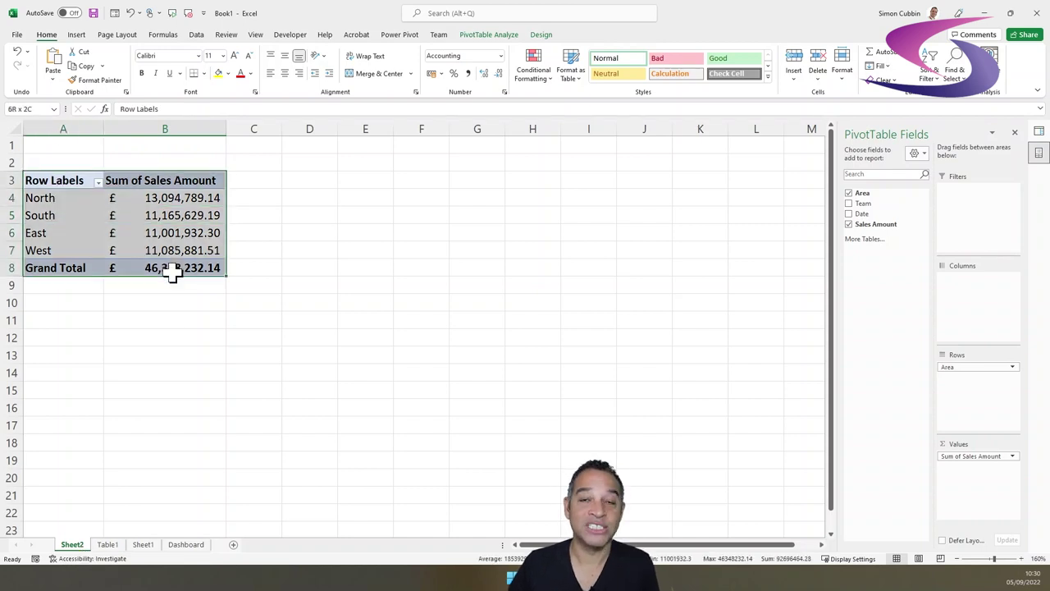
left_click(100, 215)
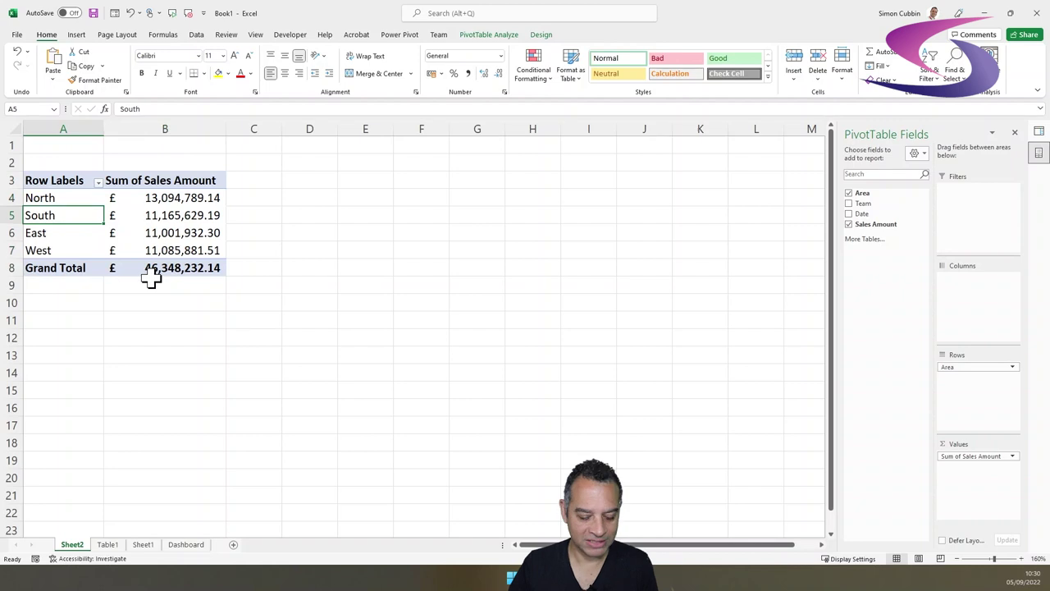
key("ctrl+a")
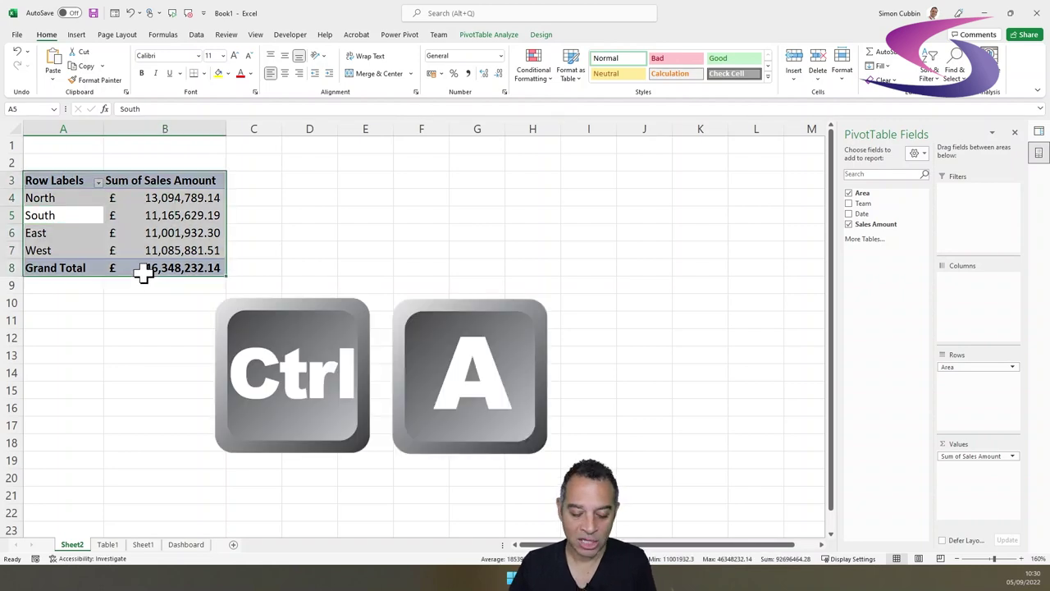
key("ctrl+c")
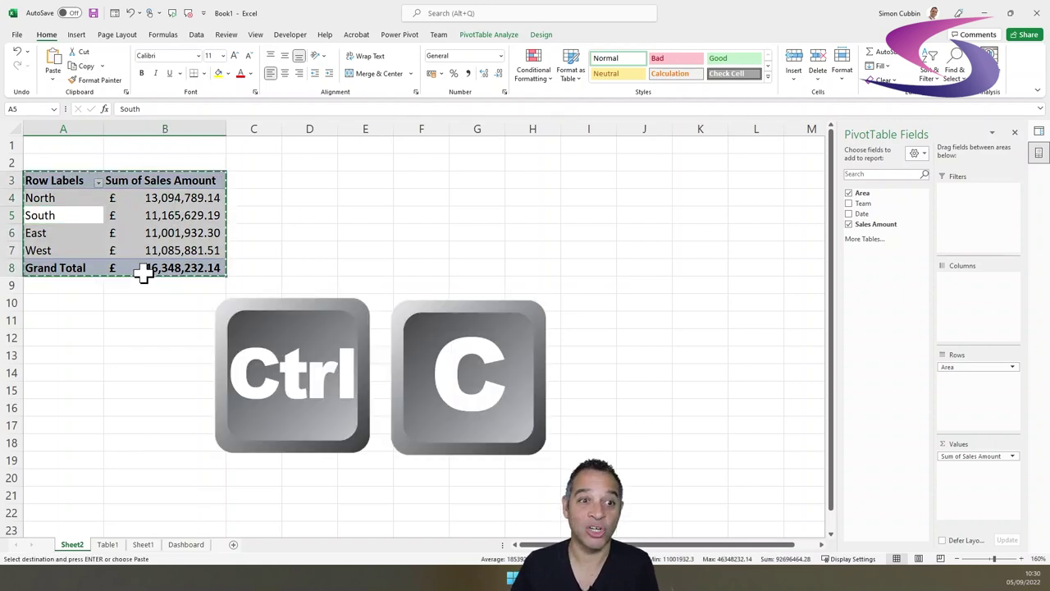
left_click(322, 175)
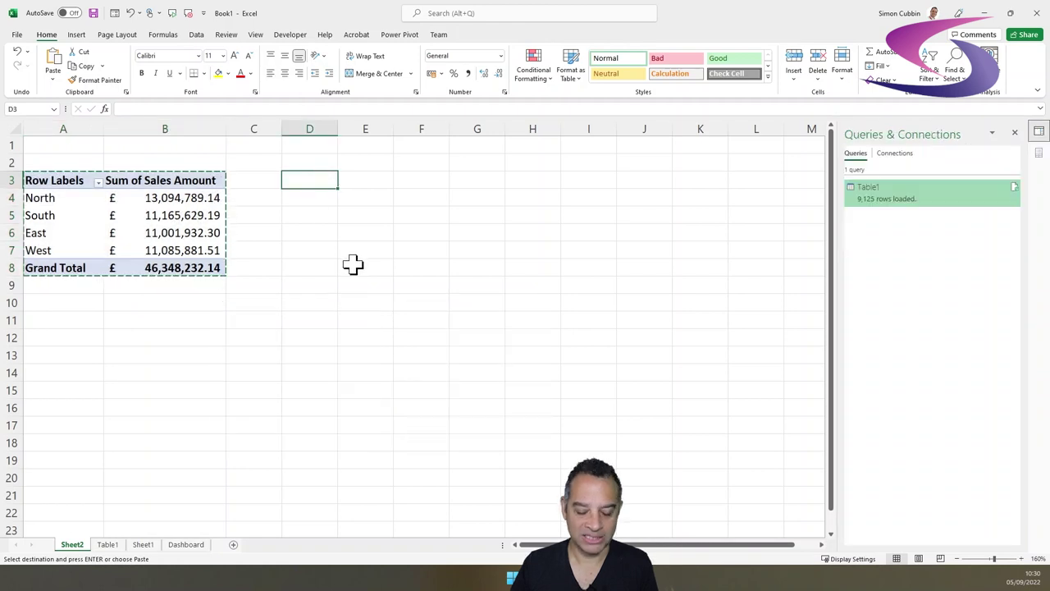
key("ctrl+v")
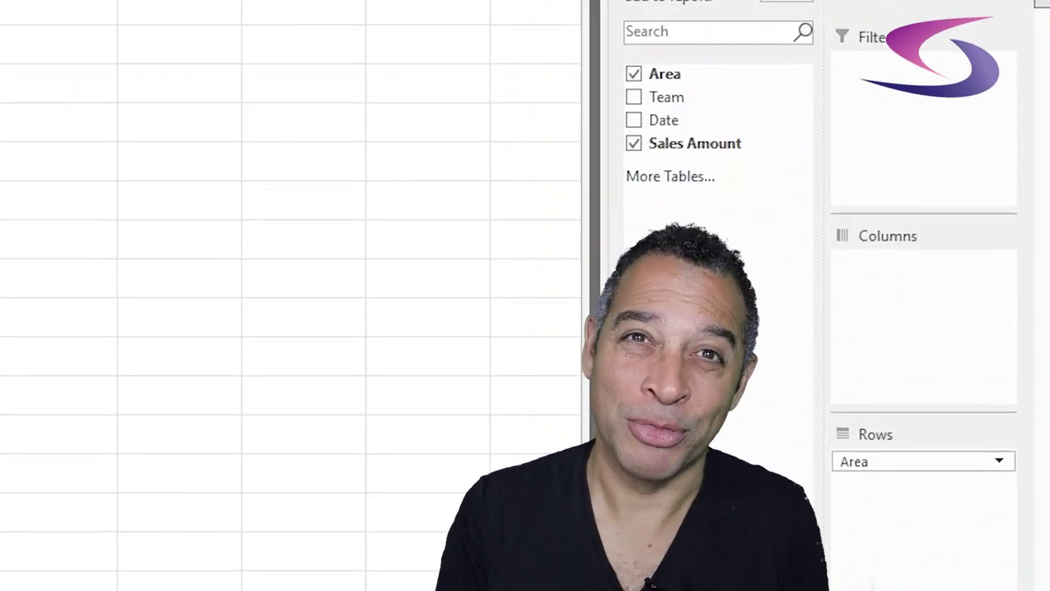
Replace Area with Date in the rows of the copied PivotTable.
left_click(633, 75)
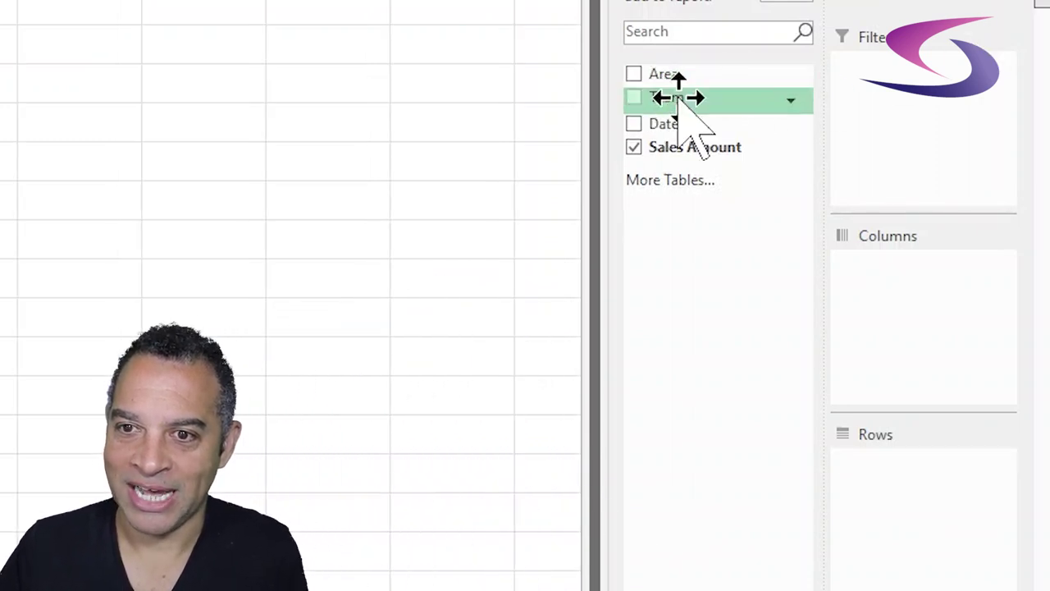
left_click_drag(681, 120, 905, 476)
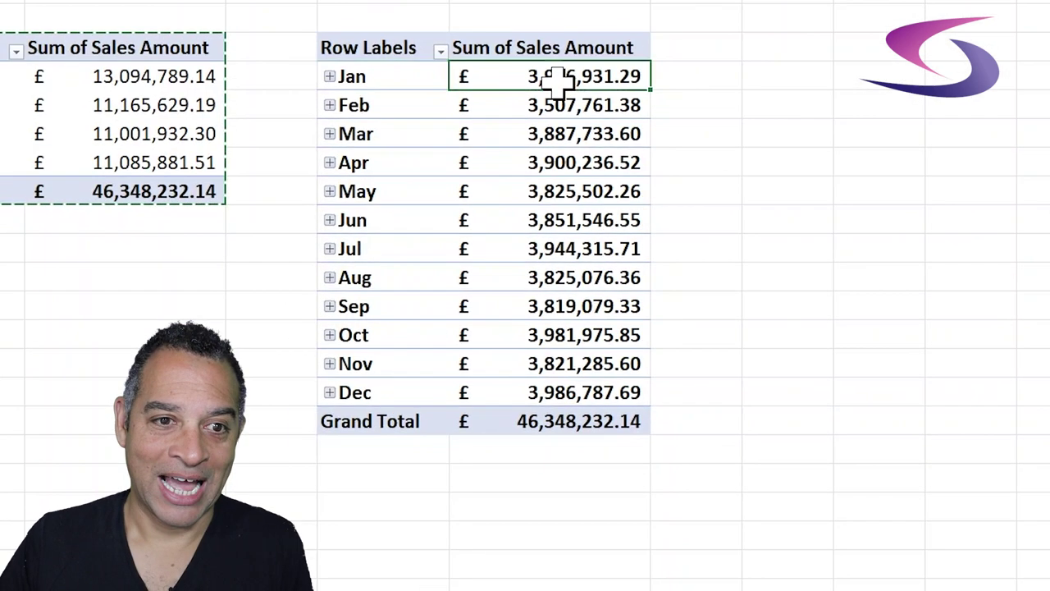
left_click(548, 105)
left_click(554, 134)
left_click(553, 160)
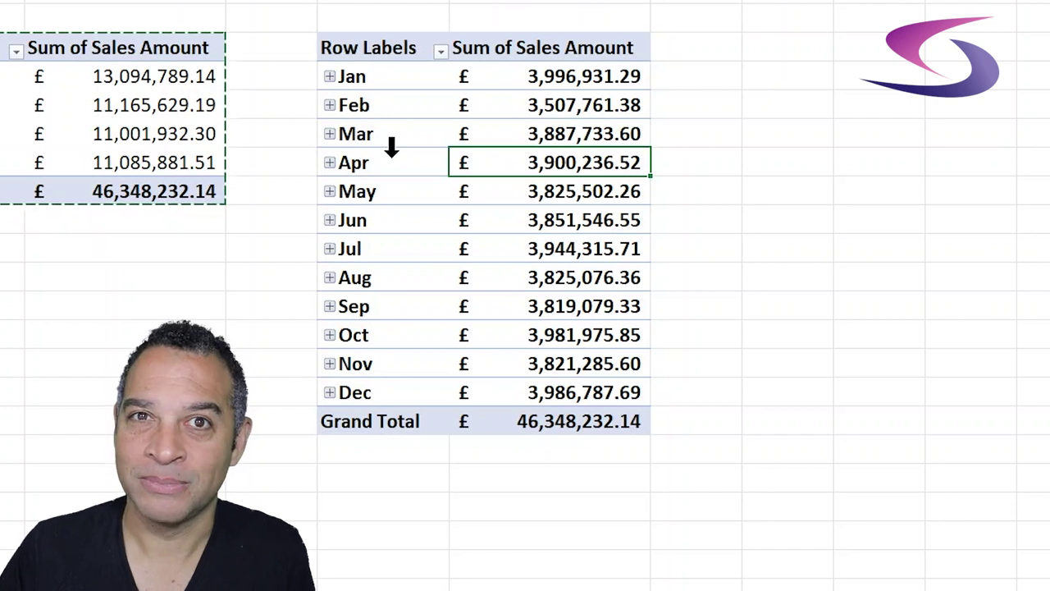
Group the date labels of the second PivotTable by Months and Years, excluding Days.
right_click(364, 76)
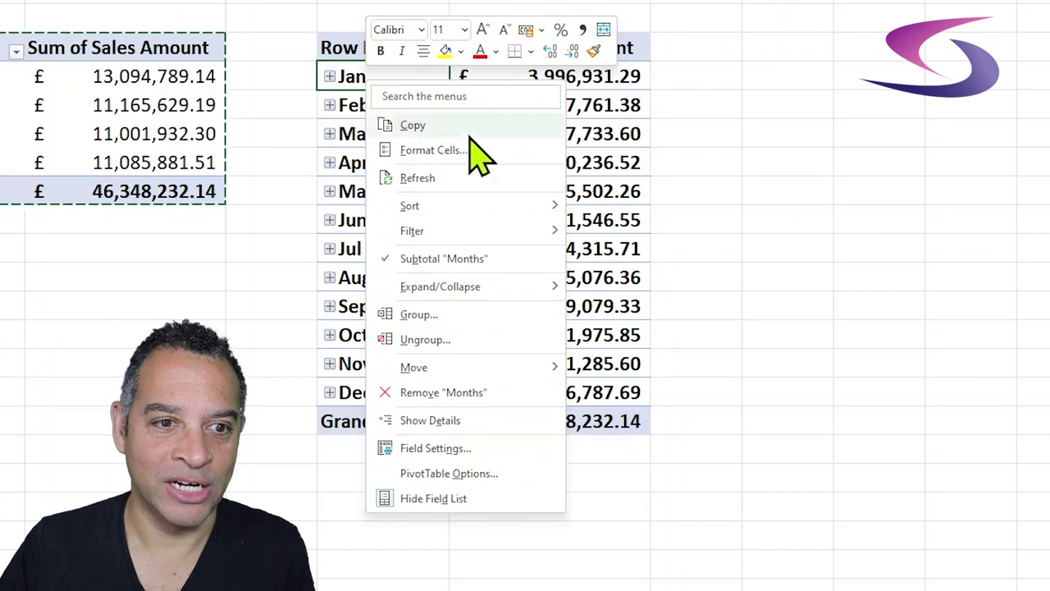
left_click(479, 314)
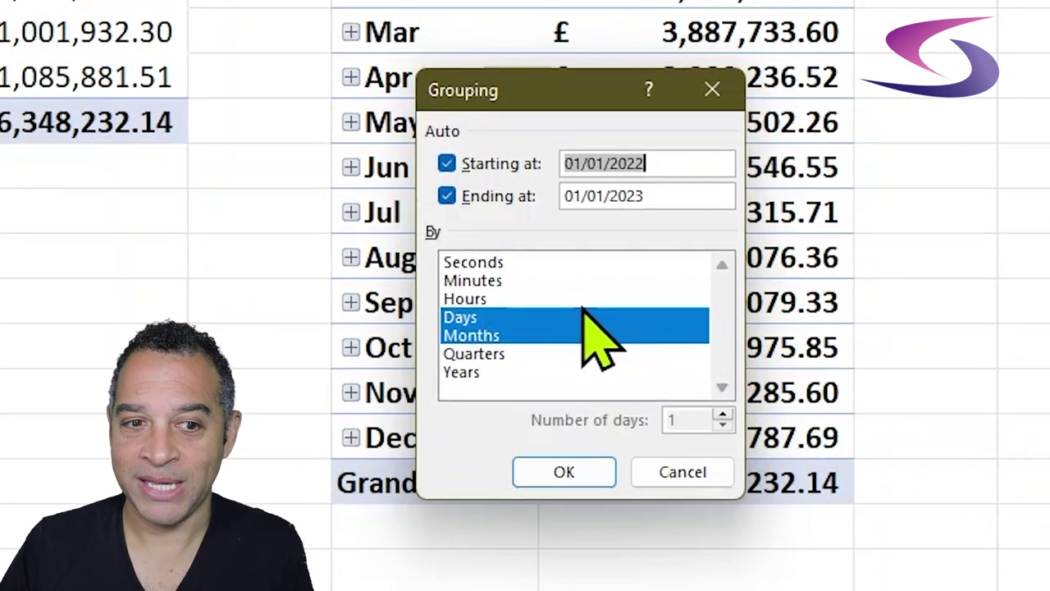
left_click(499, 374)
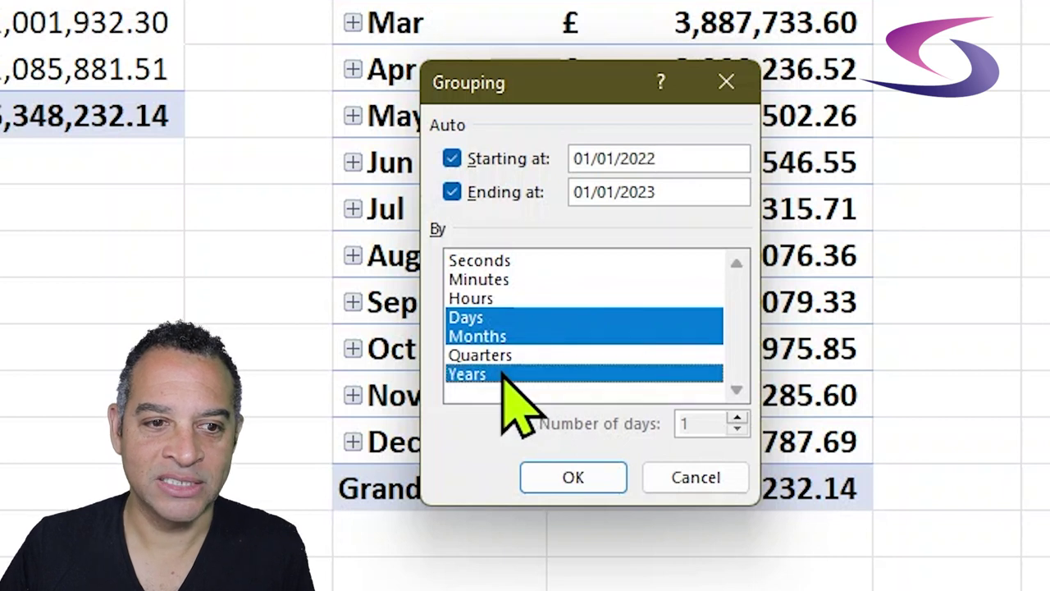
left_click(495, 319)
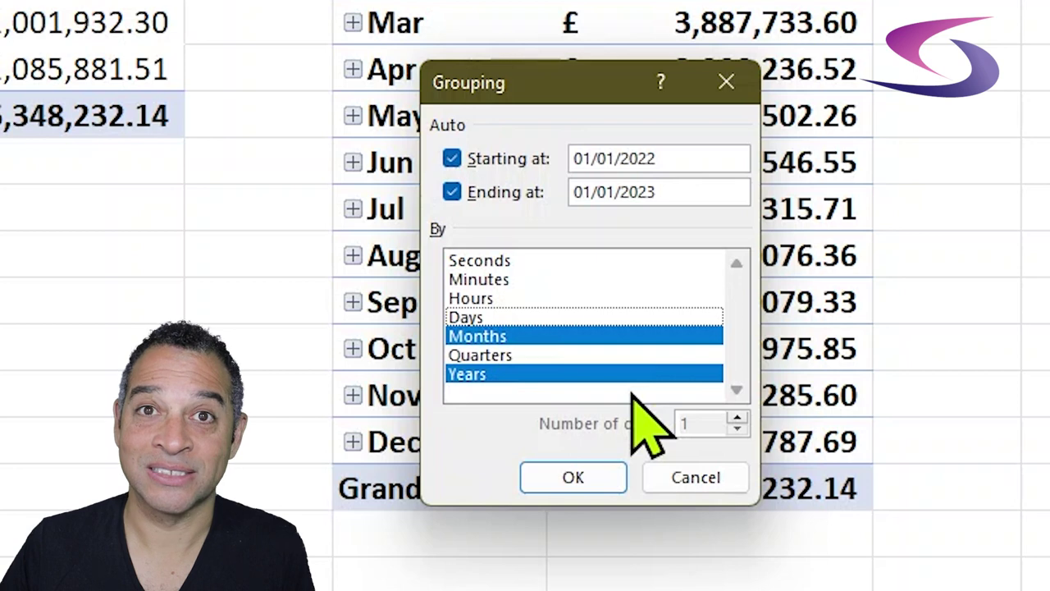
left_click(574, 482)
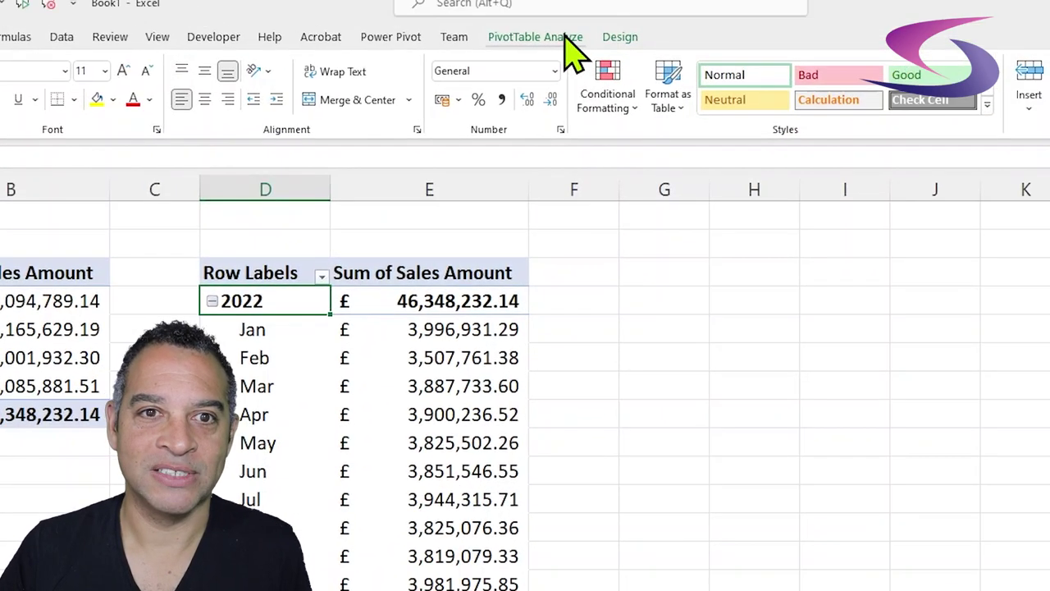
Insert a Line PivotChart from the monthly sales PivotTable.
left_click(569, 41)
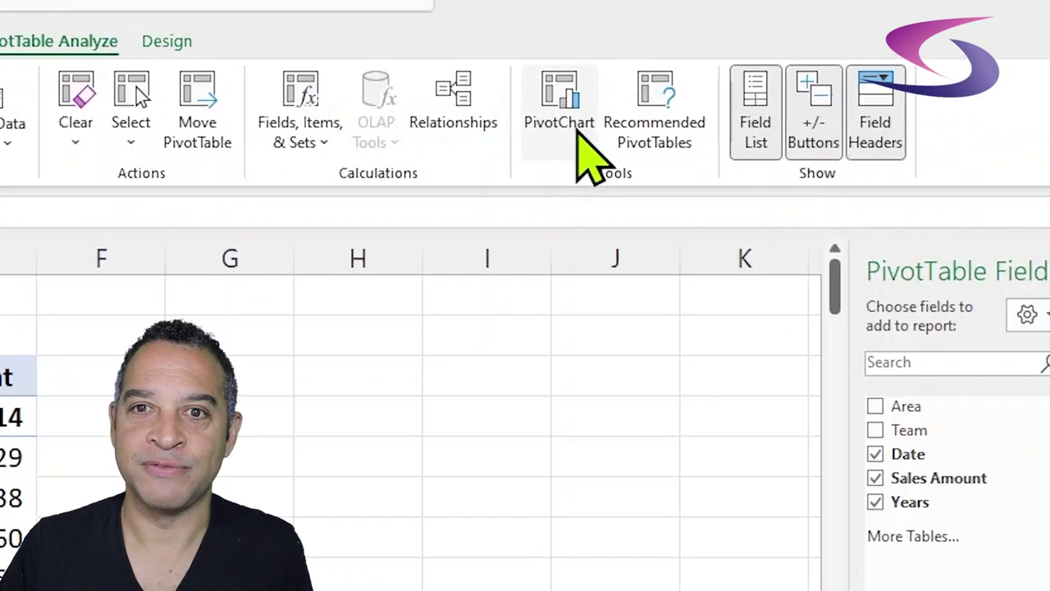
left_click(909, 102)
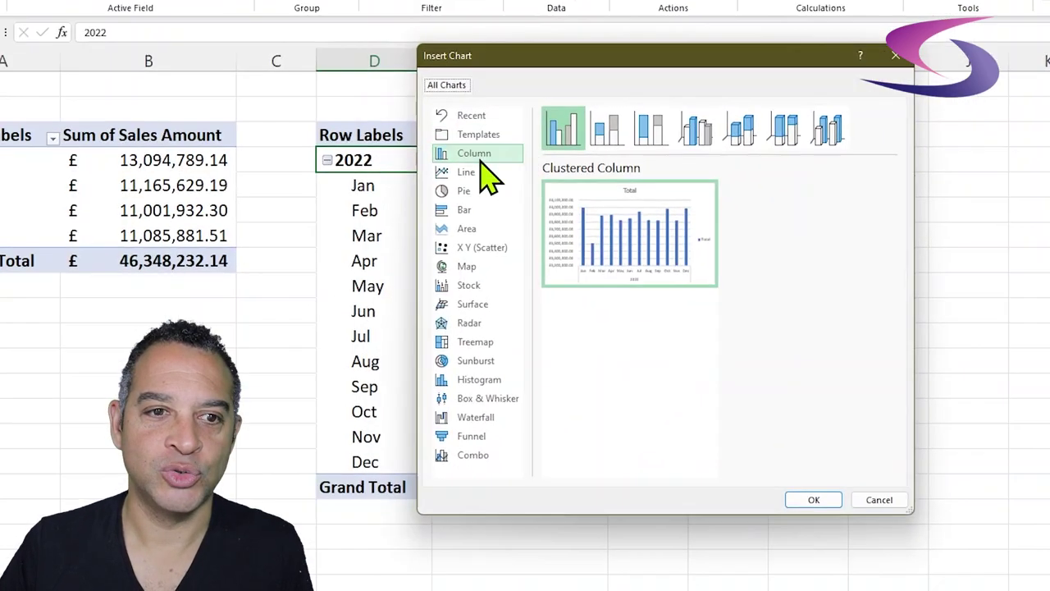
left_click(466, 173)
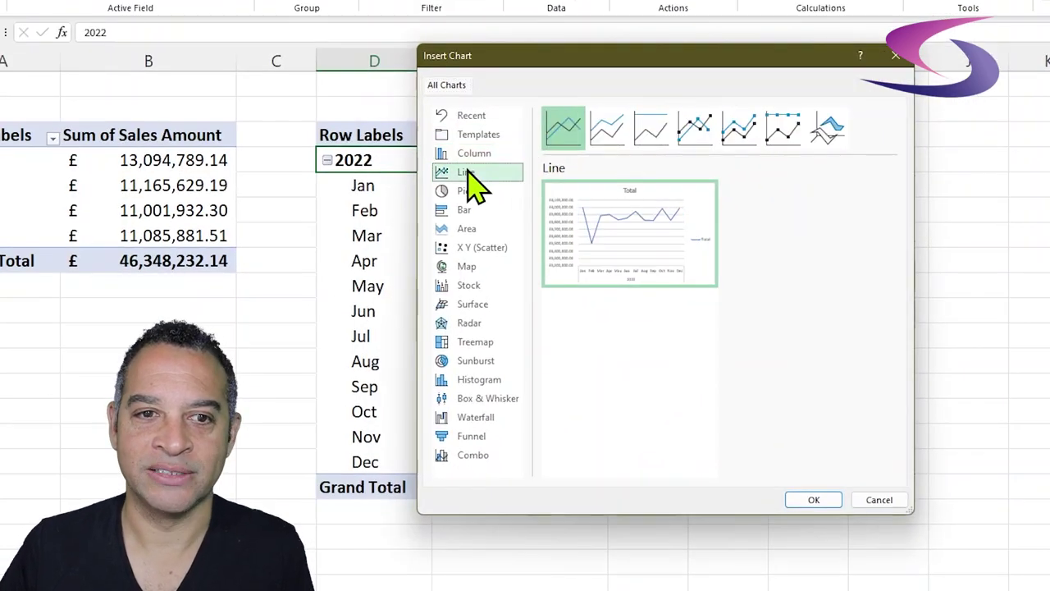
left_click(824, 501)
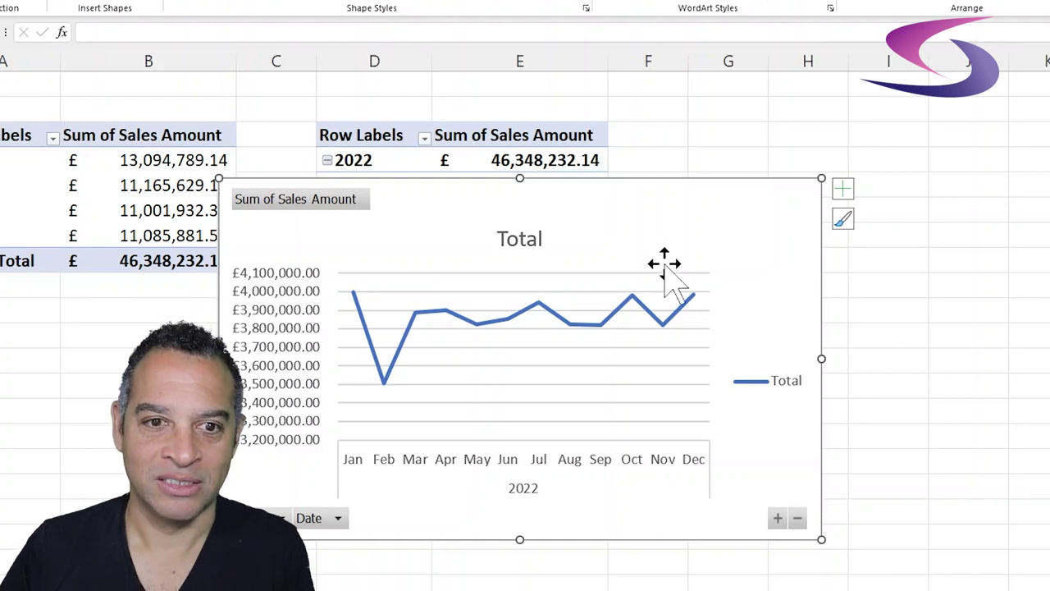
Cut the monthly line PivotChart from Sheet2 and paste it onto the Dashboard sheet using the destination theme.
right_click(641, 224)
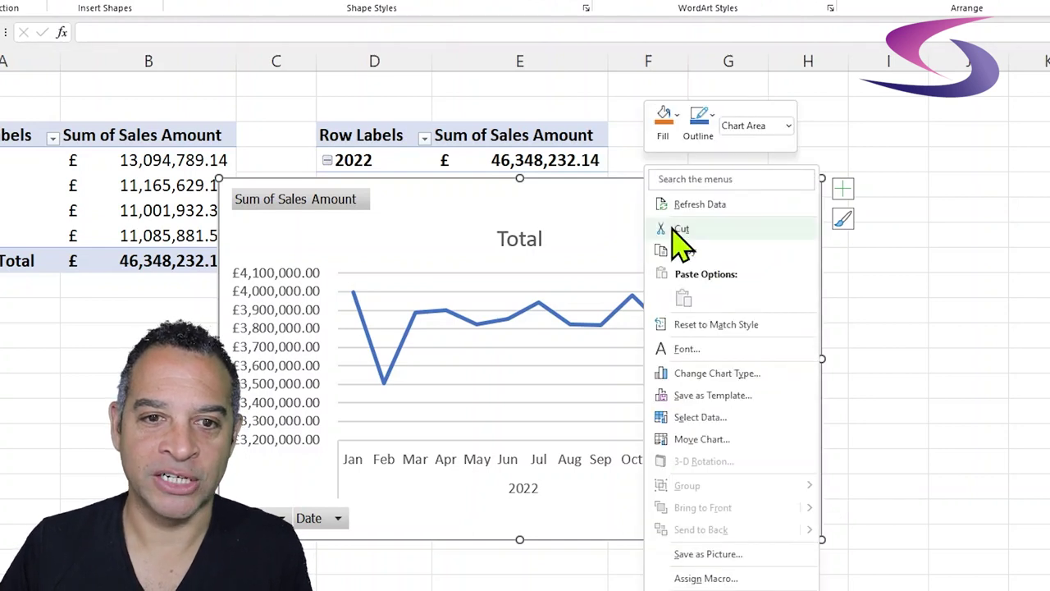
left_click(679, 230)
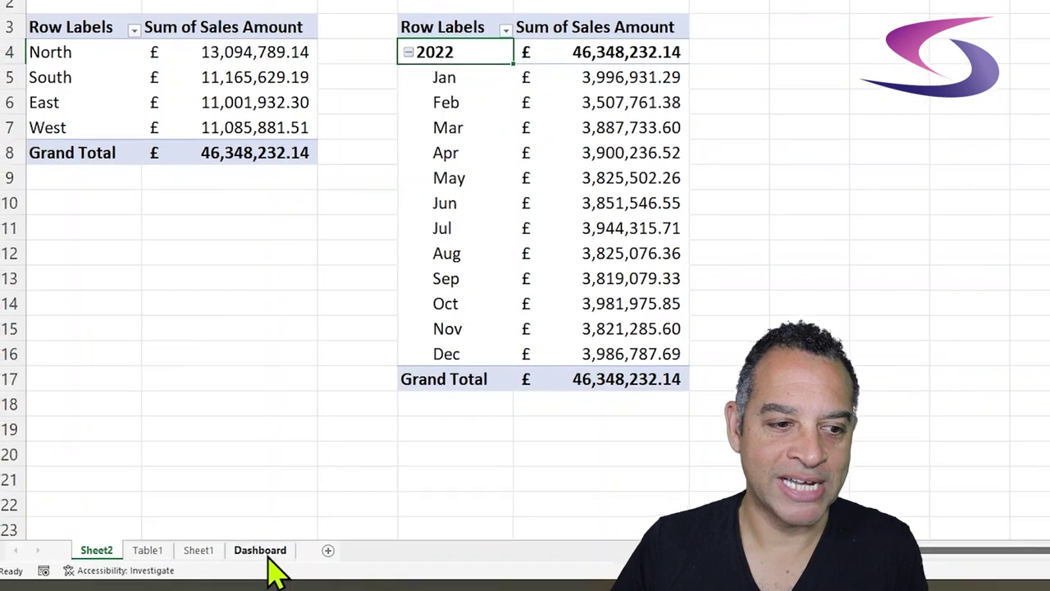
left_click(260, 550)
right_click(565, 26)
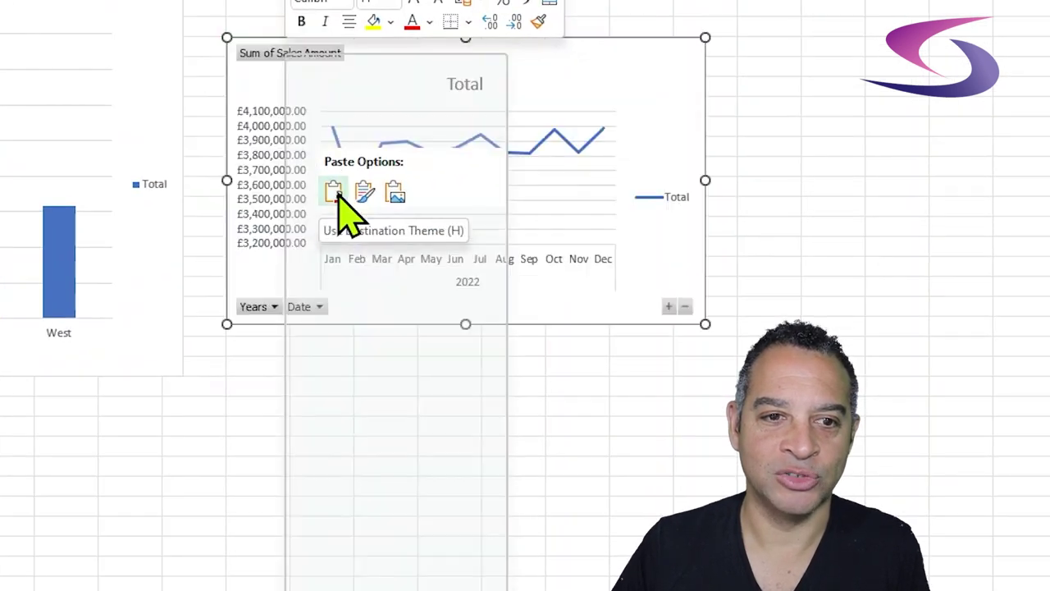
left_click(334, 192)
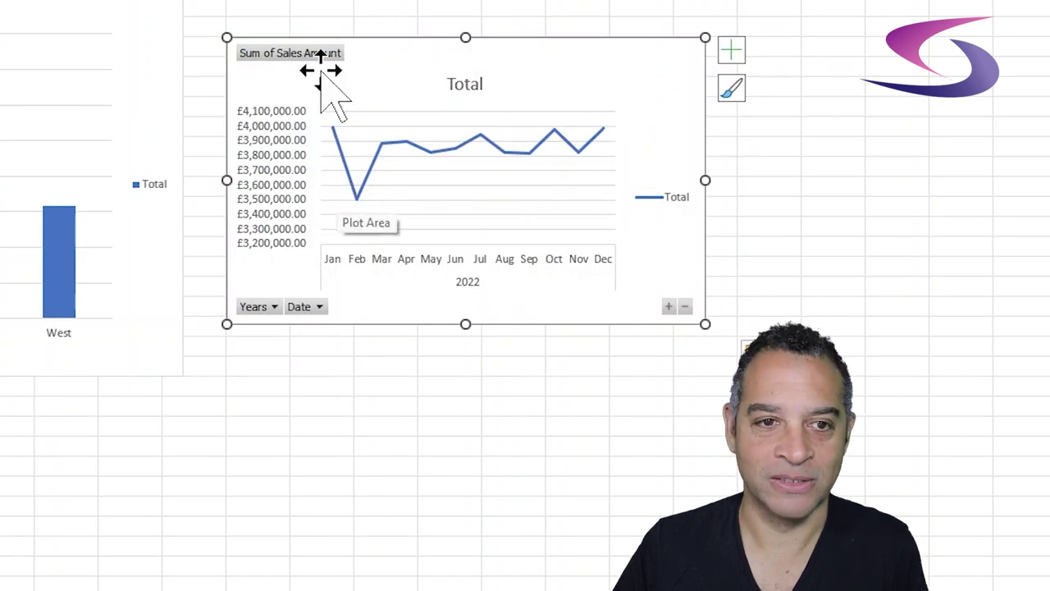
Align the line PivotChart beside the Area column chart at the sheet's top and enlarge it to about T21, matching its height.
left_click_drag(368, 52, 328, 0)
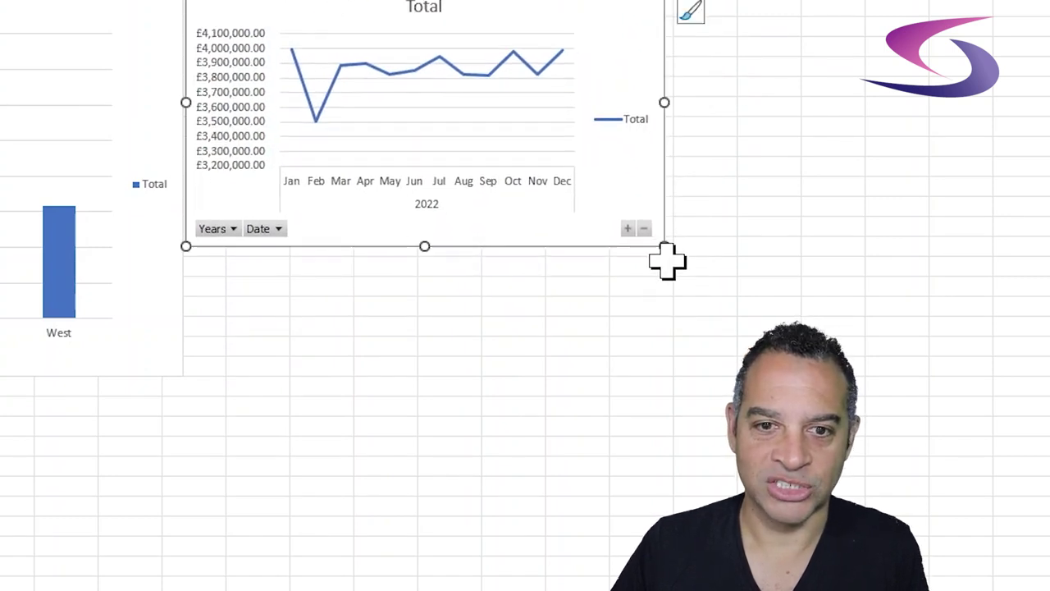
left_click_drag(666, 247, 813, 374)
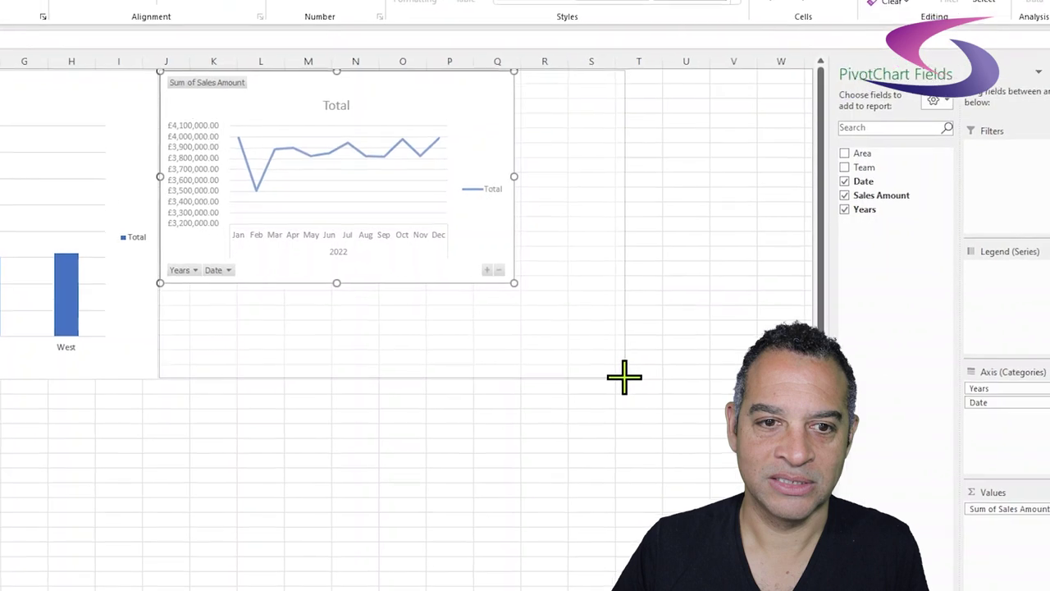
left_click_drag(623, 376, 620, 376)
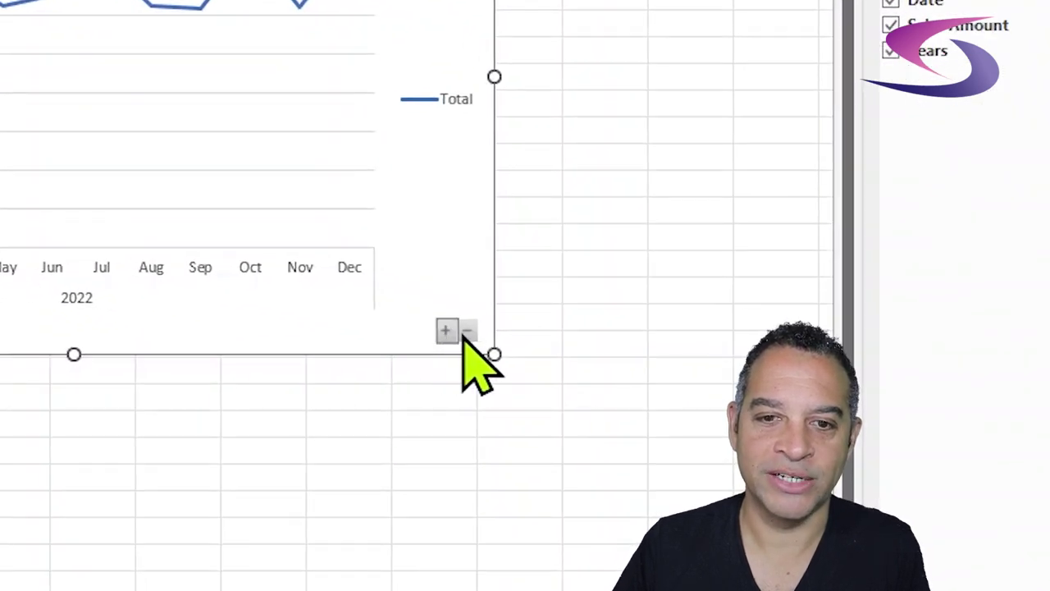
Collapse the line PivotChart to year level and expand it back to months.
left_click(467, 331)
left_click(445, 331)
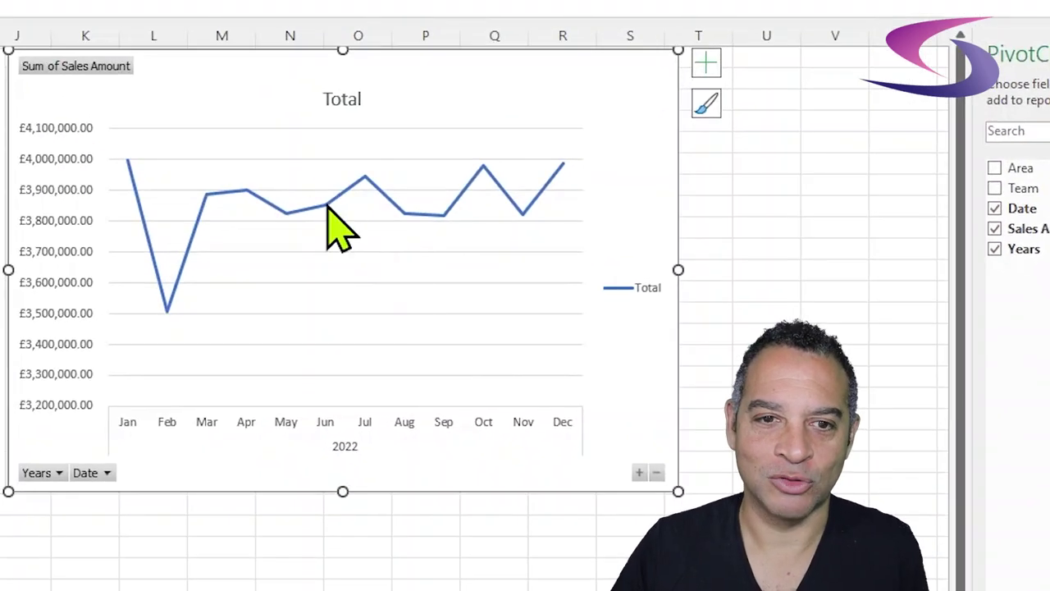
Turn on the smoothed line option for the monthly line PivotChart's data series.
right_click(327, 206)
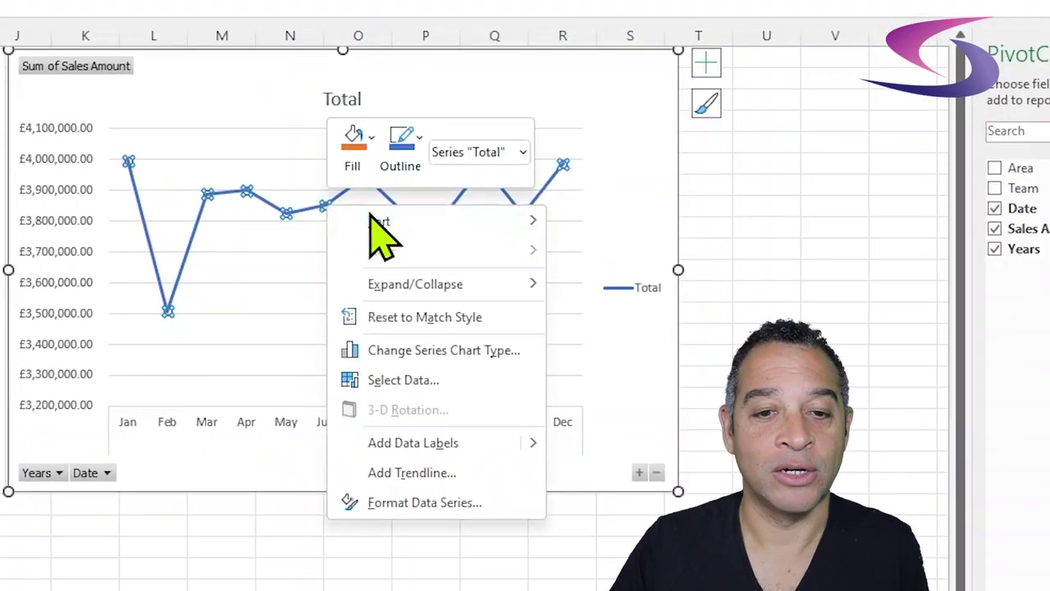
left_click(507, 502)
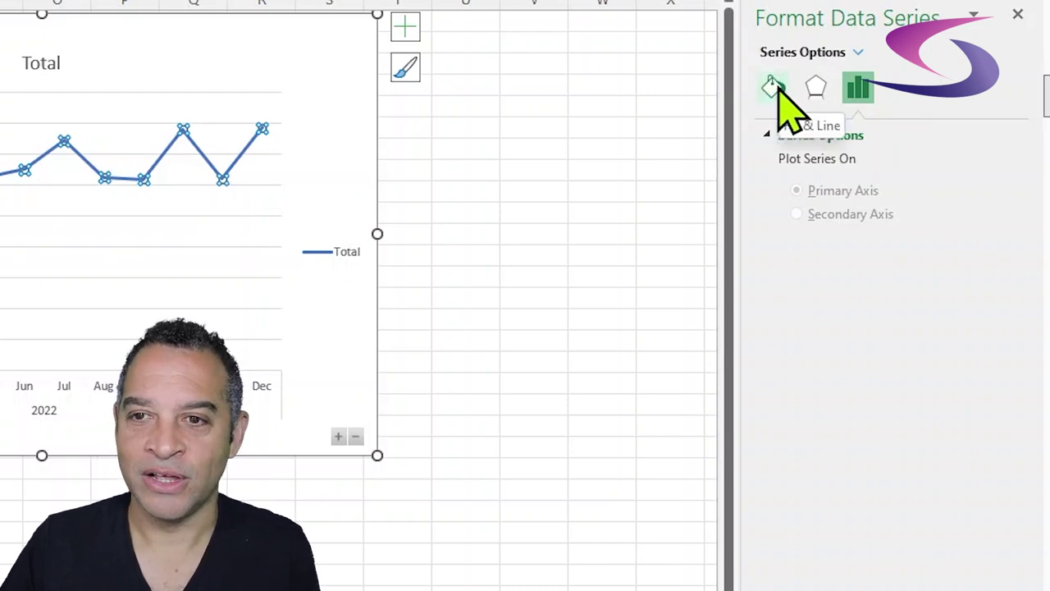
left_click(772, 87)
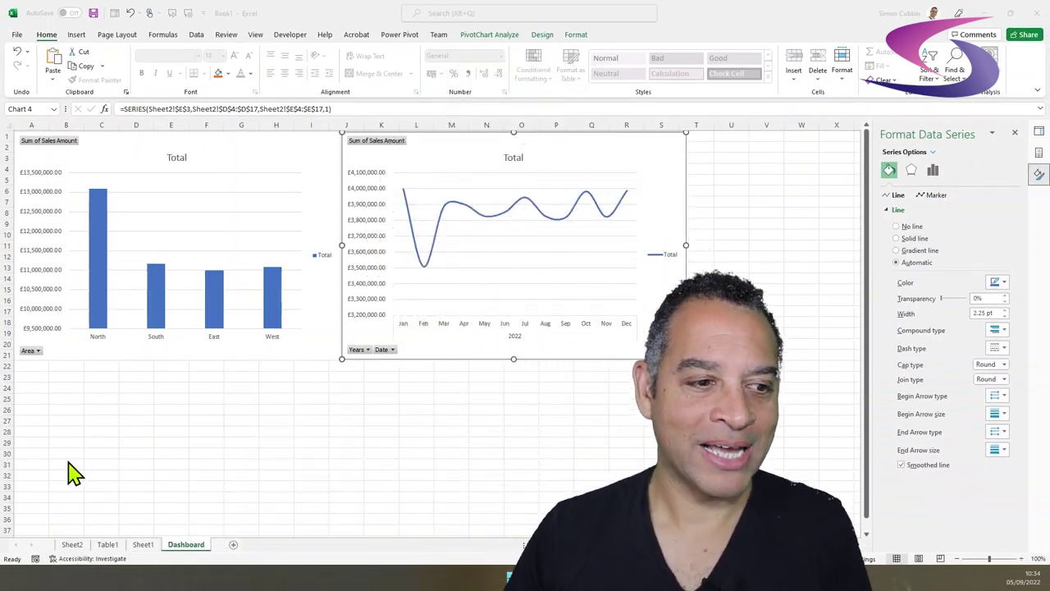
Copy the whole monthly sales PivotTable on Sheet2 and paste the copy at G3.
left_click(73, 545)
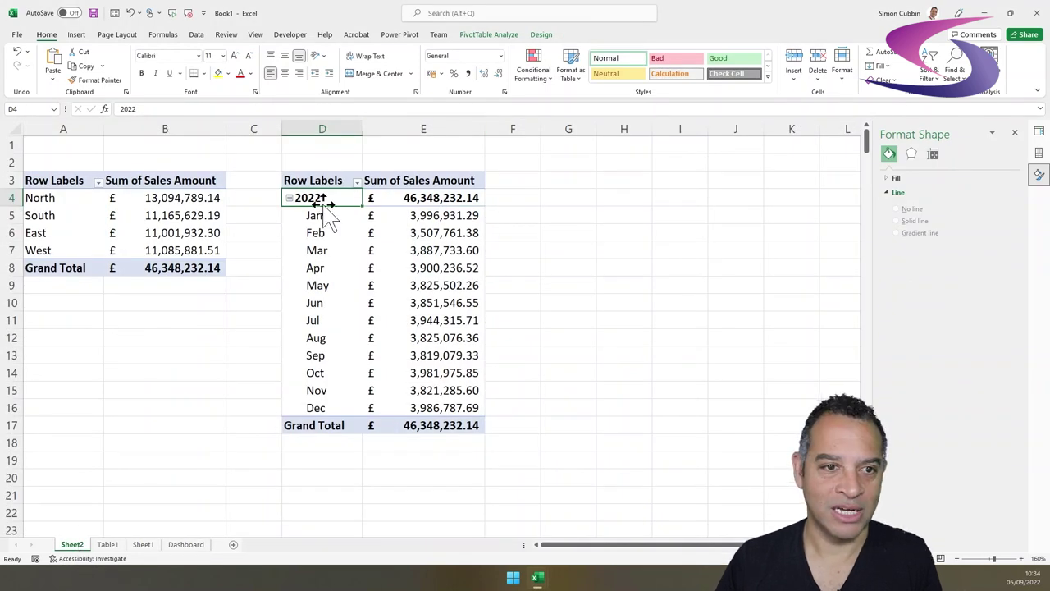
left_click_drag(316, 182, 432, 420)
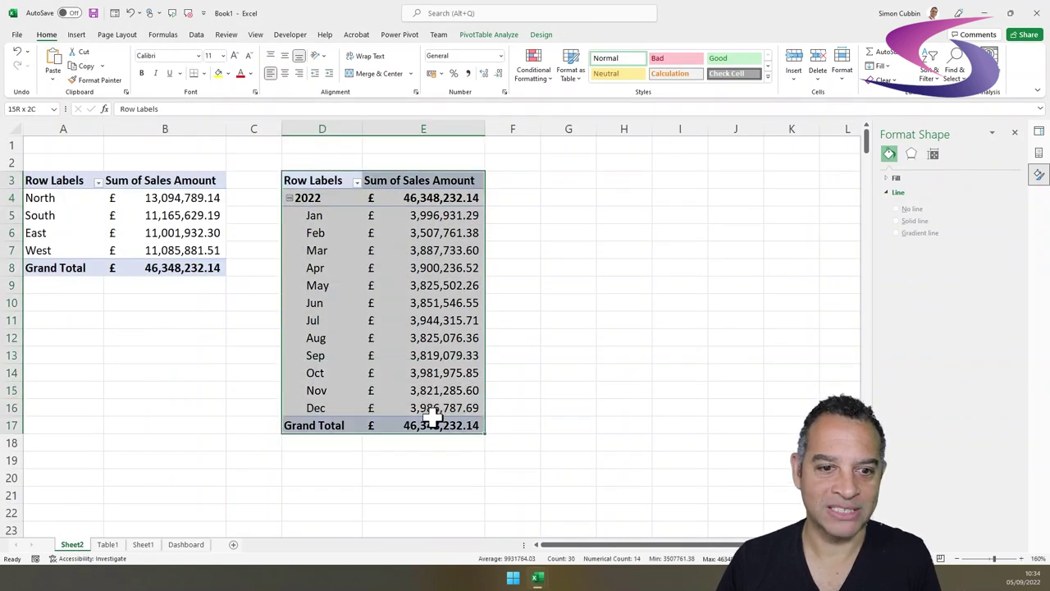
key("ctrl+c")
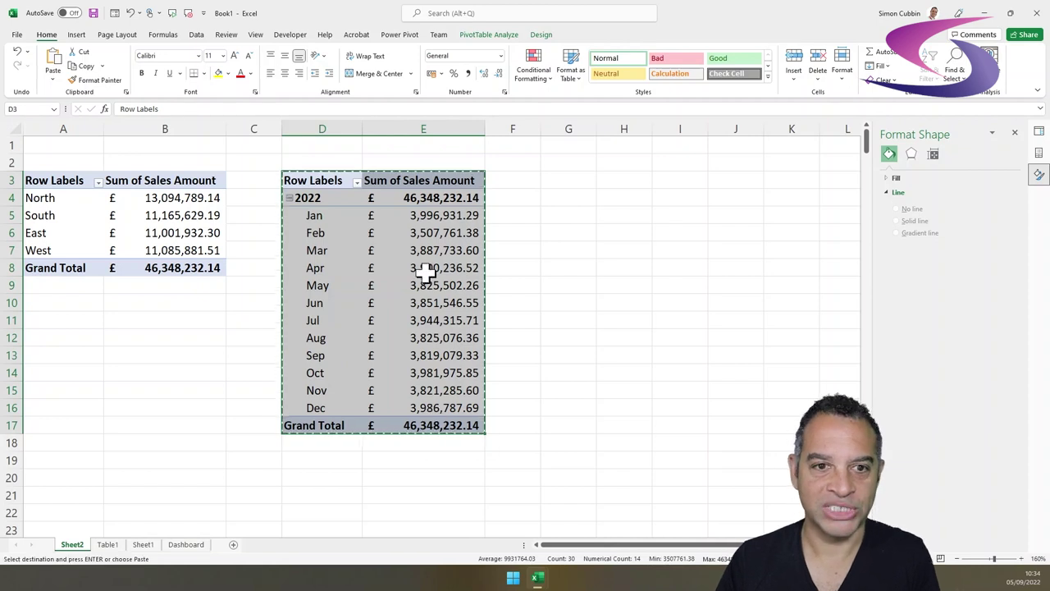
left_click(571, 186)
key("ctrl+v")
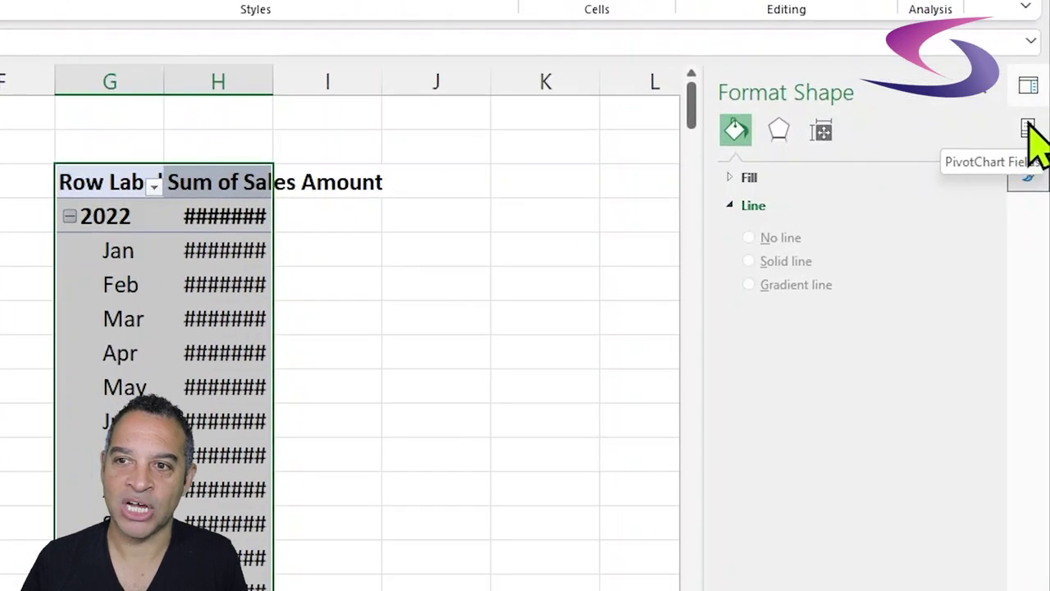
Remove Date and Years from the copied PivotTable and place Team in its Rows area.
left_click(1029, 129)
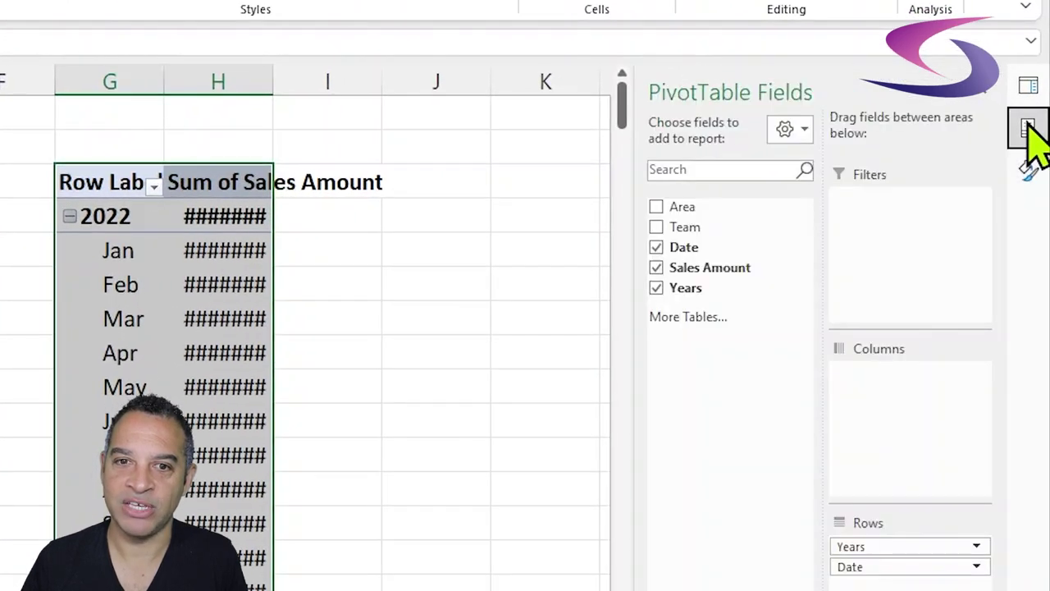
left_click(658, 249)
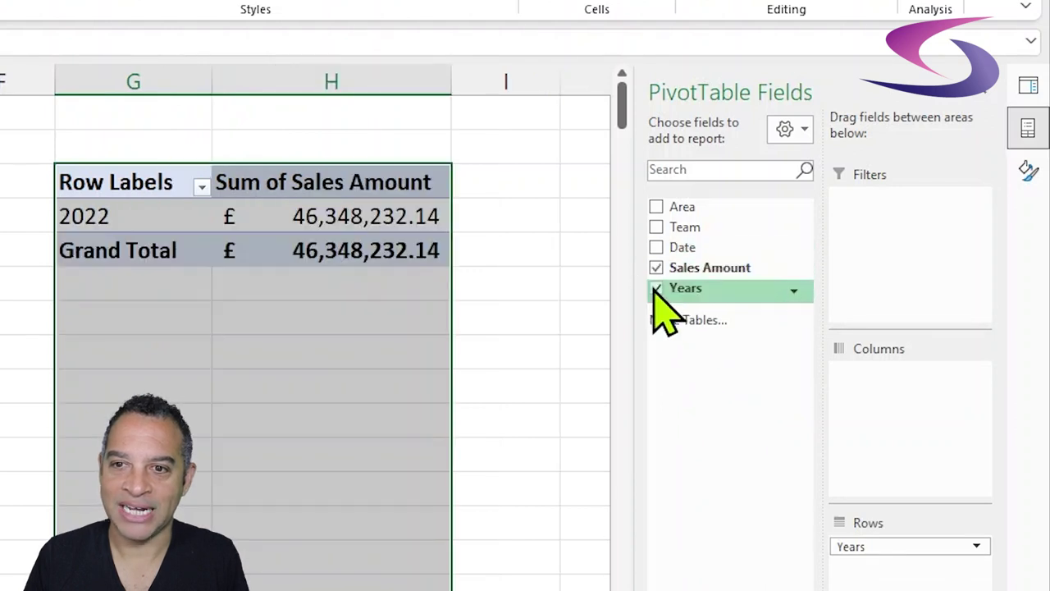
left_click(656, 289)
left_click_drag(690, 228, 859, 535)
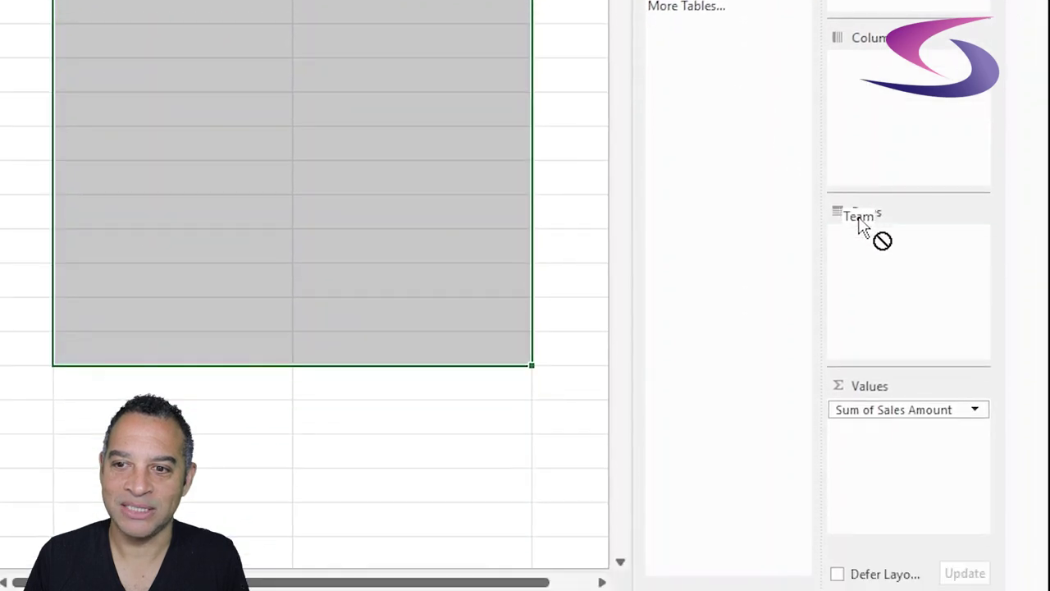
mouse_move(859, 221)
left_mouse_down()
mouse_move(874, 244)
mouse_move(858, 226)
left_mouse_up()
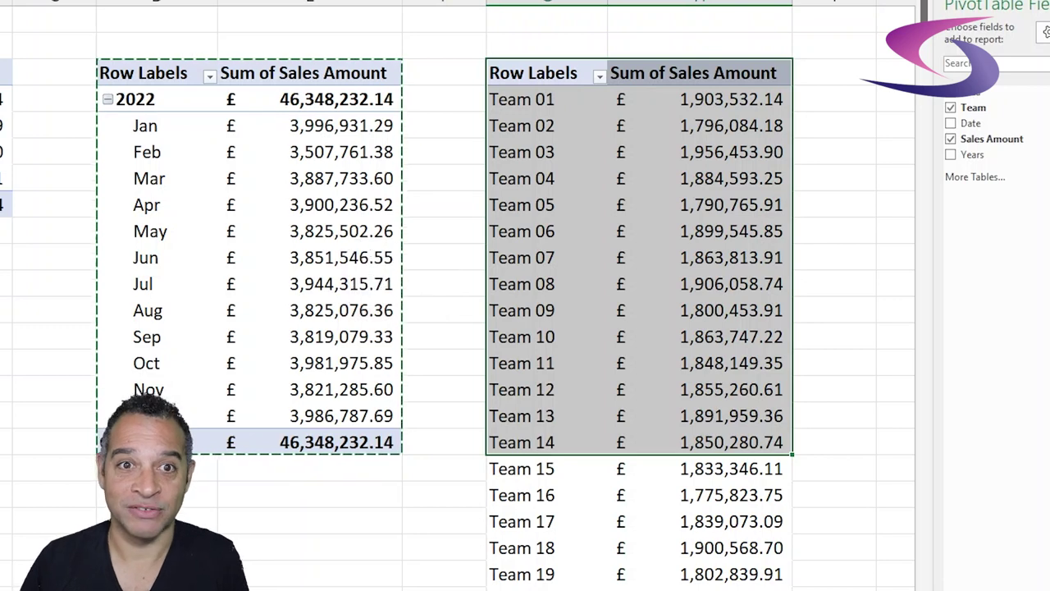
Insert a Clustered Bar PivotChart from the team sales PivotTable.
left_click(504, 125)
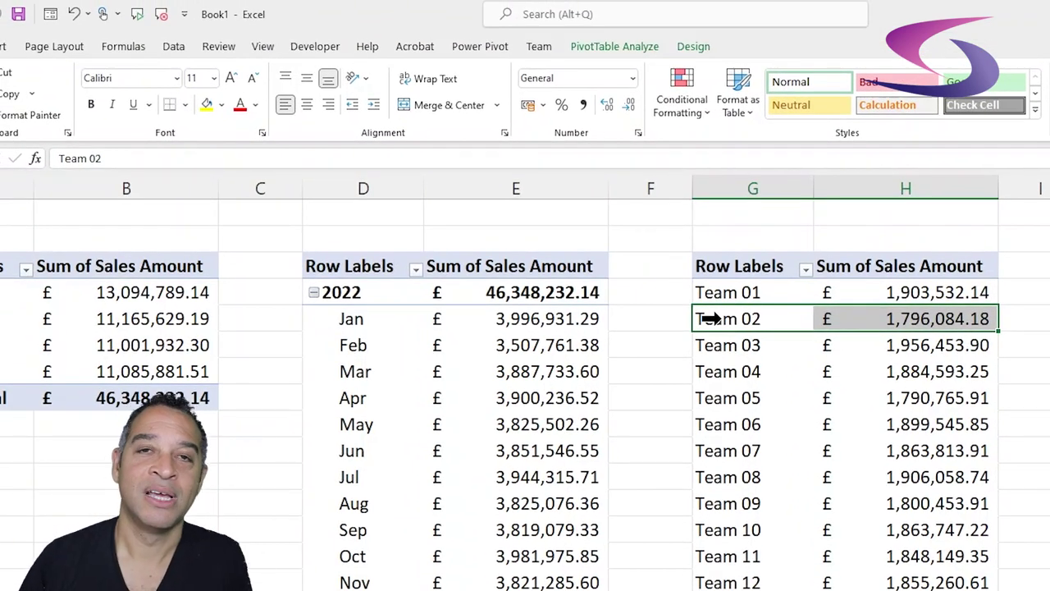
left_click(648, 49)
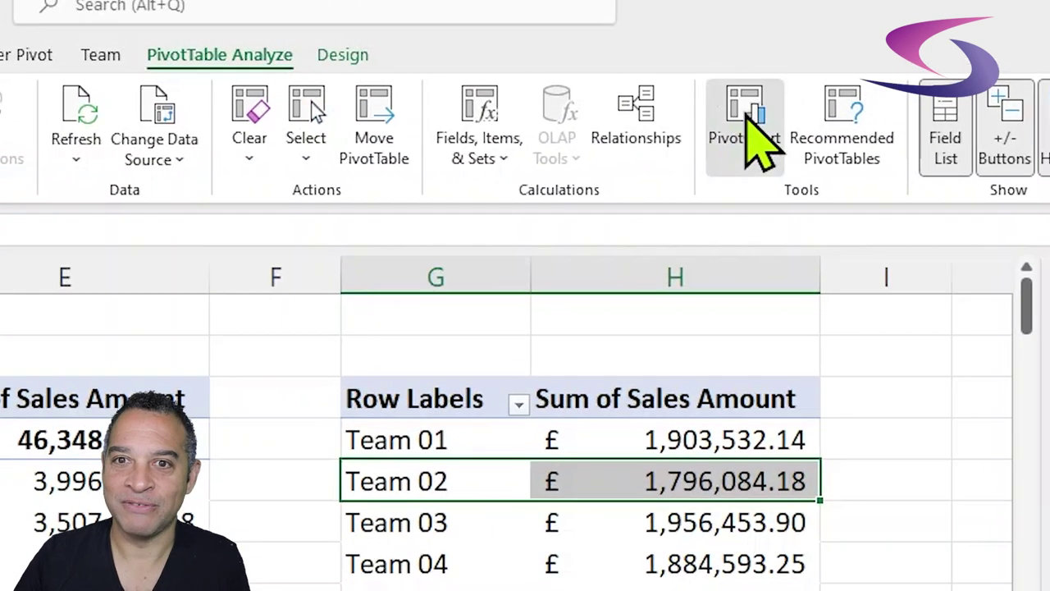
left_click(949, 92)
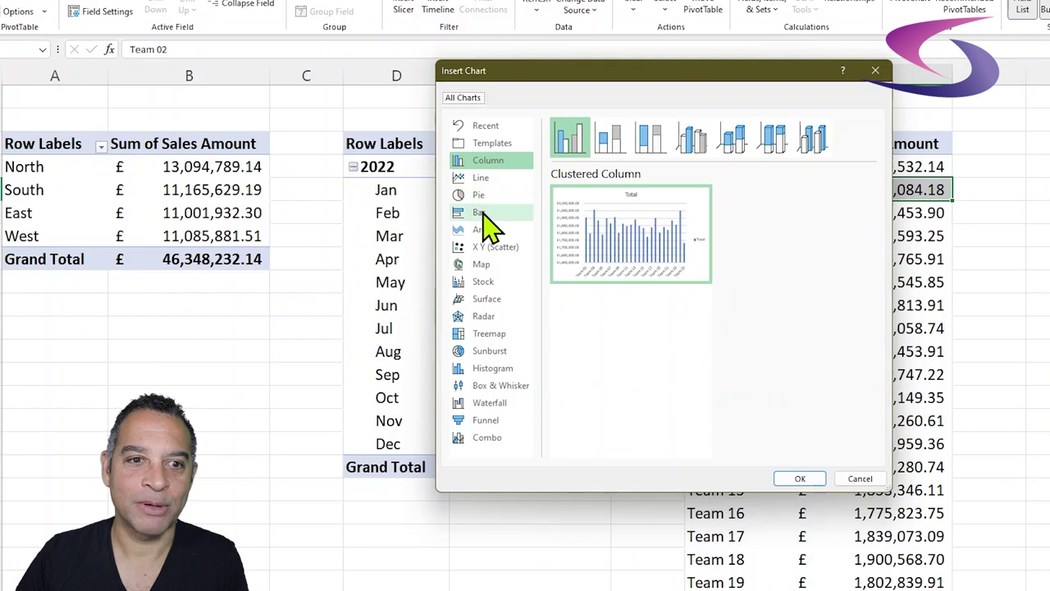
left_click(482, 213)
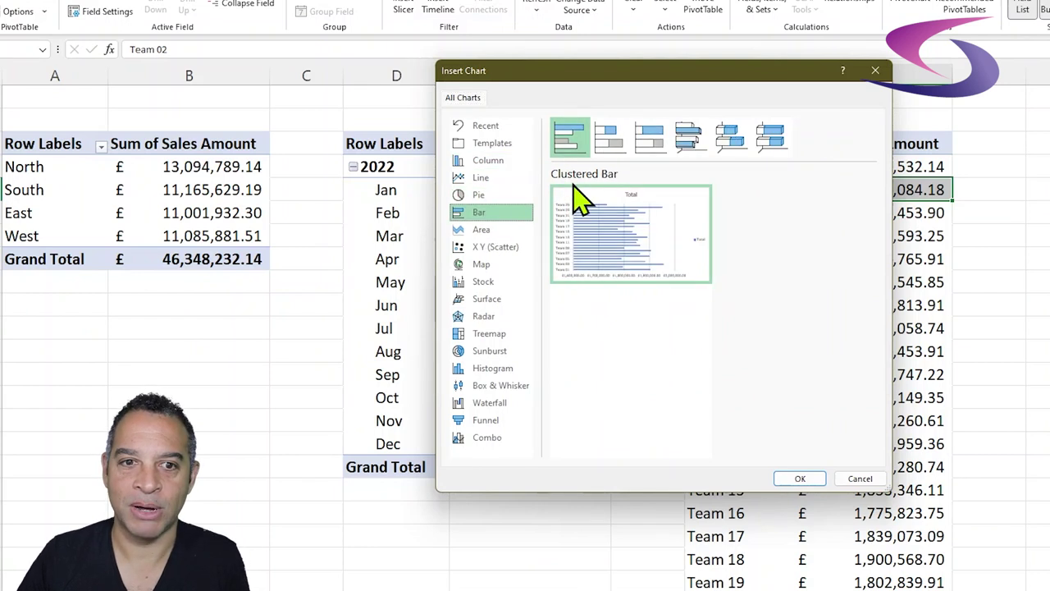
left_click(807, 478)
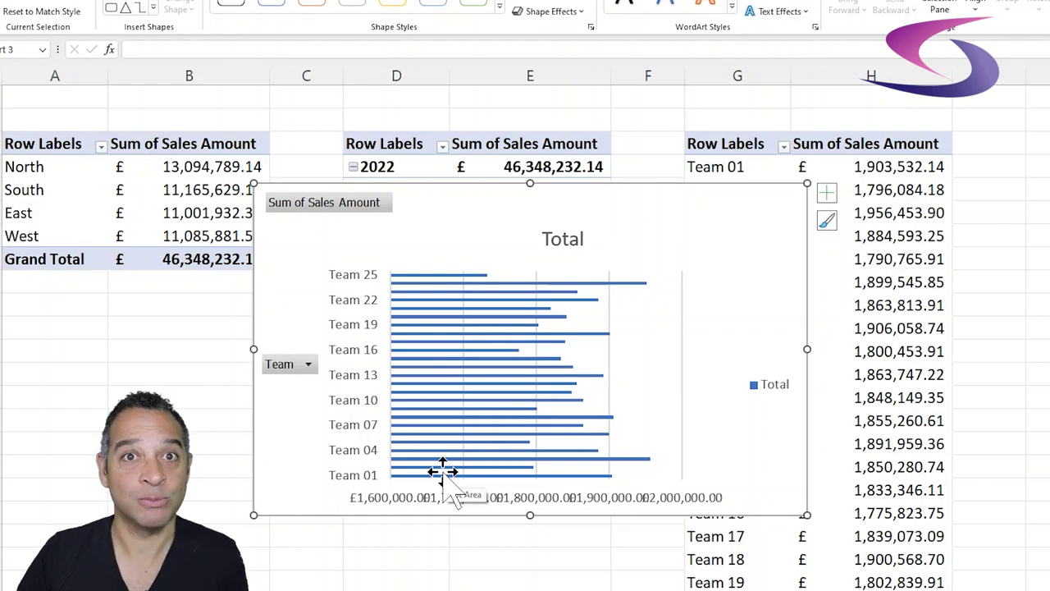
Cut the team bar PivotChart from Sheet2 and paste it onto the Dashboard sheet below the Area column chart.
right_click(594, 204)
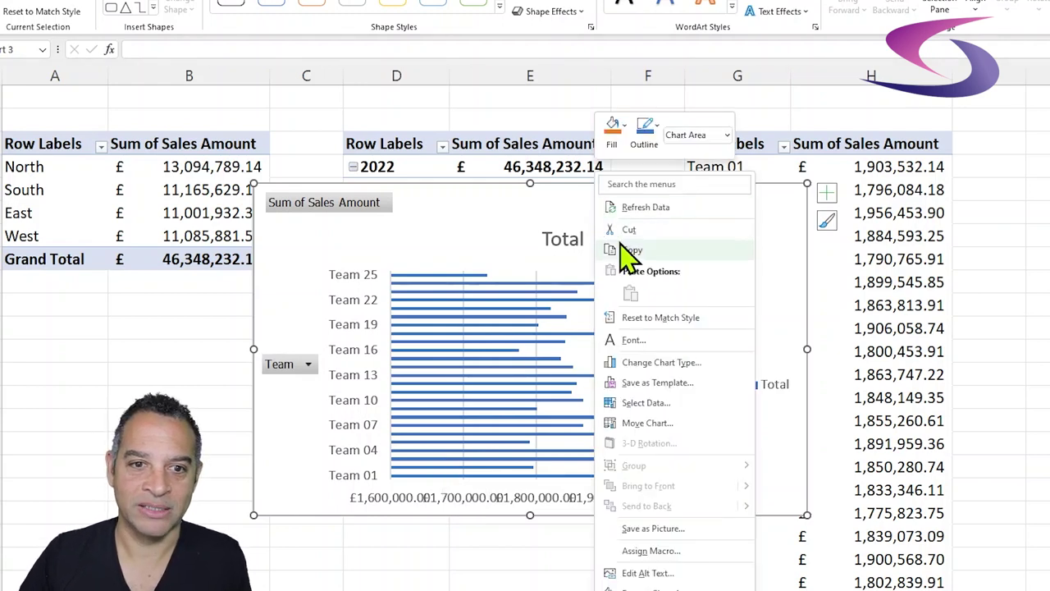
left_click(628, 230)
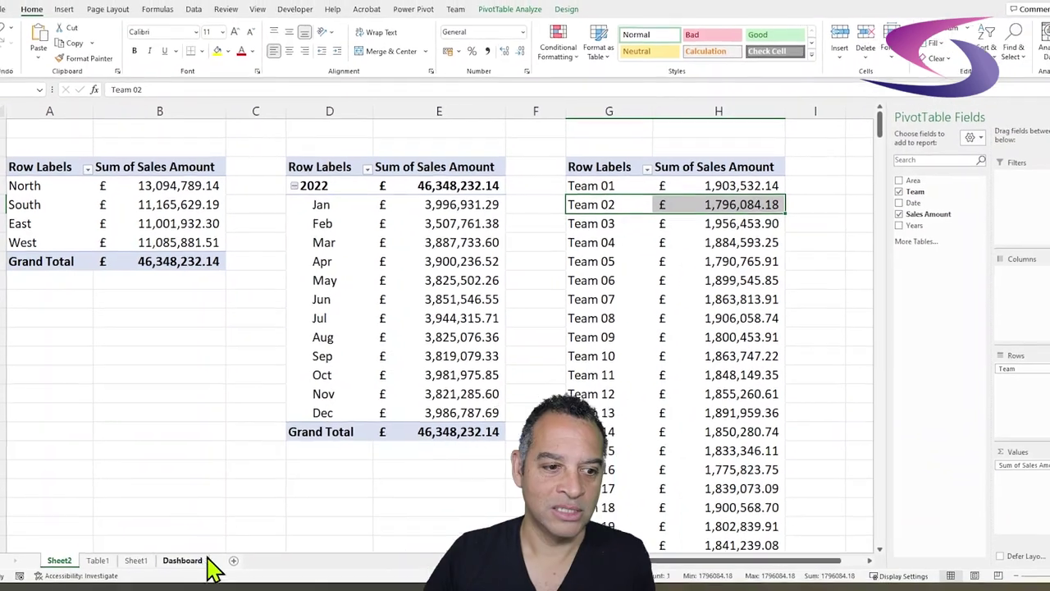
left_click(193, 561)
left_click(97, 387)
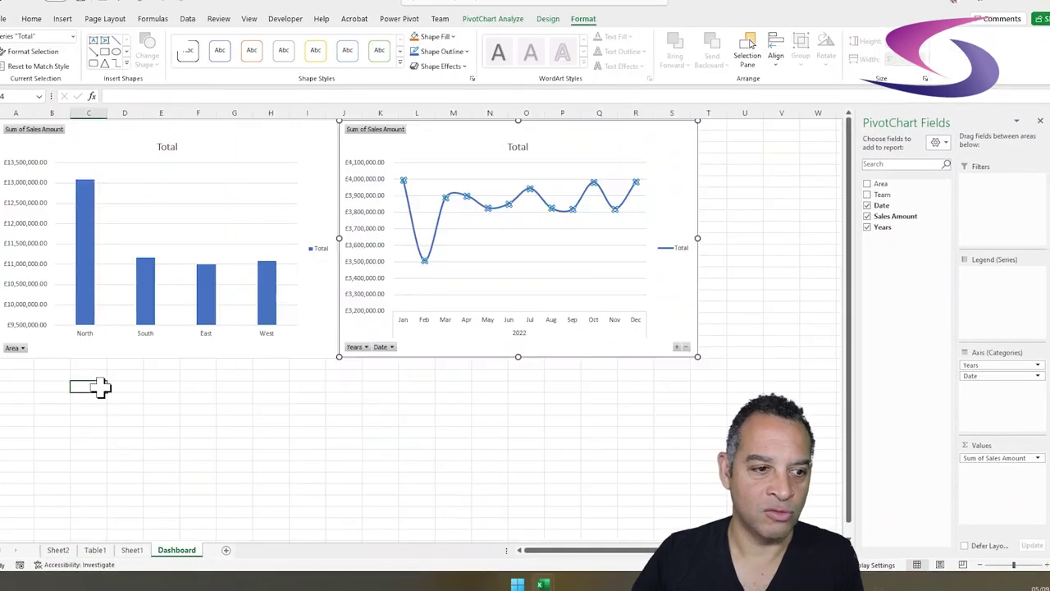
right_click(96, 387)
left_click(131, 129)
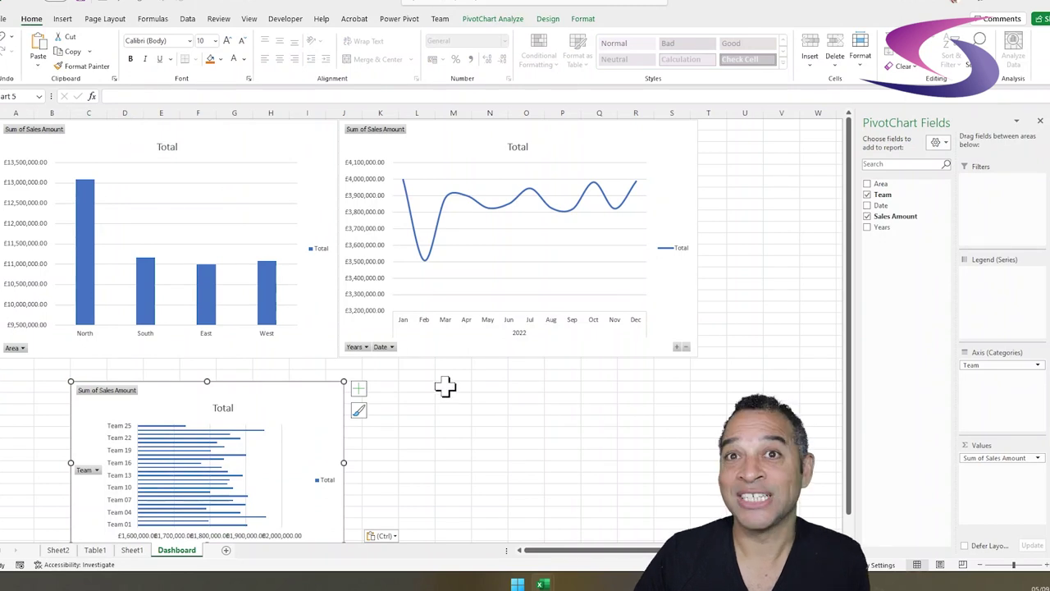
Rearrange the Dashboard charts with the line chart at the sheet's top left, widened to about column L, and the Area column chart beneath it.
left_click_drag(279, 396, 587, 376)
left_click_drag(288, 150, 270, 386)
left_click_drag(640, 134, 301, 134)
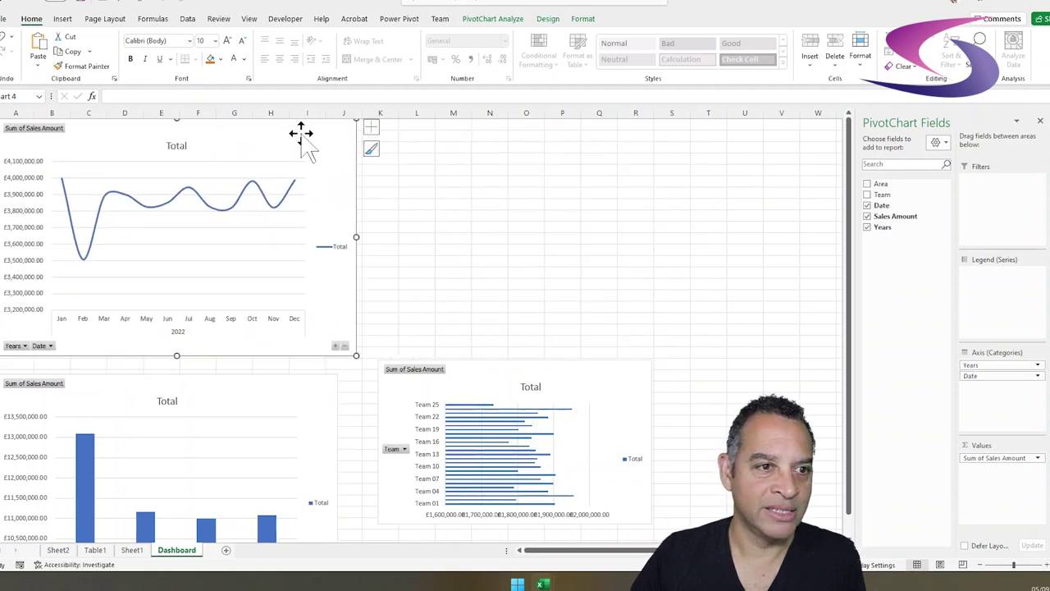
left_click_drag(356, 238, 415, 234)
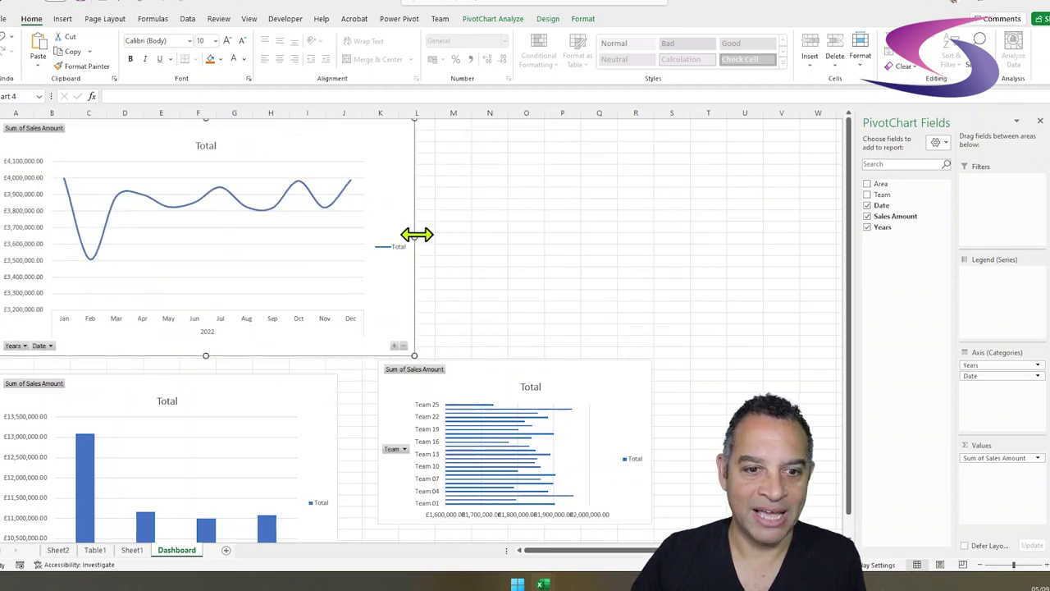
Move the team bar chart beside the line chart and lengthen it downward until every team label fits.
left_click_drag(479, 376, 520, 215)
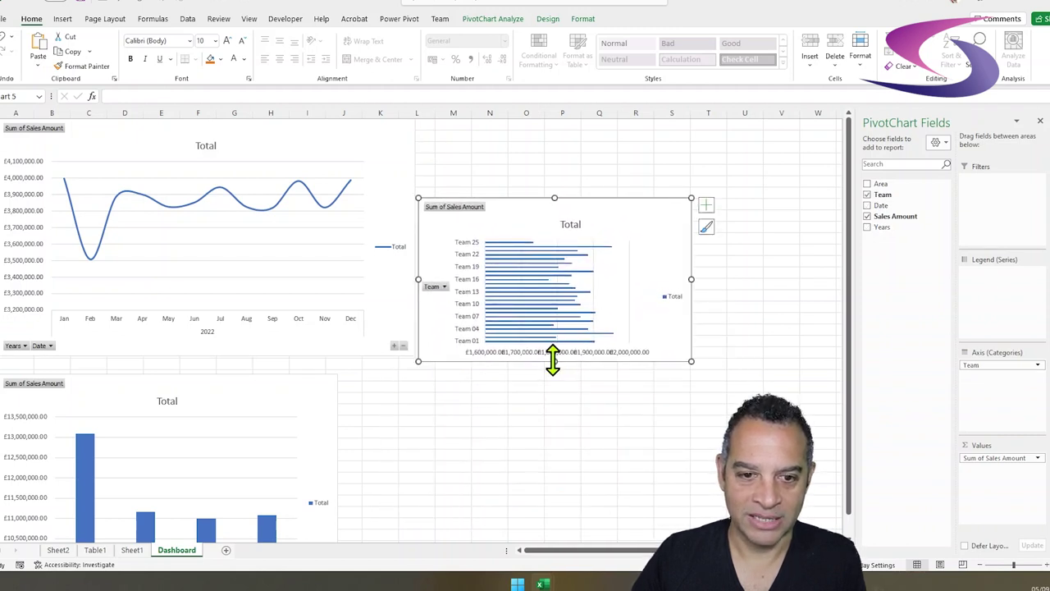
left_click_drag(554, 361, 554, 532)
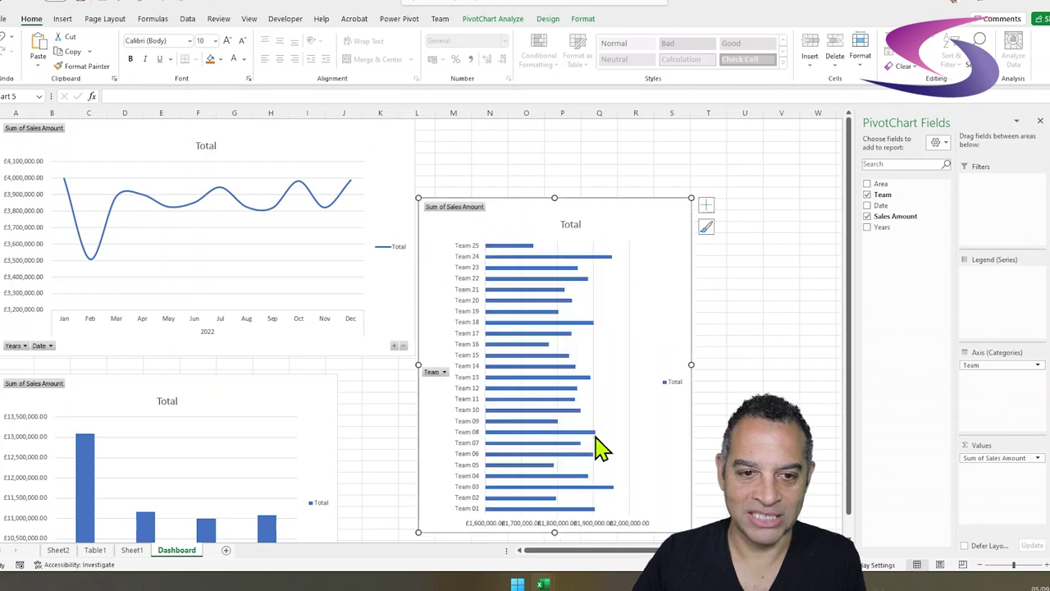
mouse_move(599, 443)
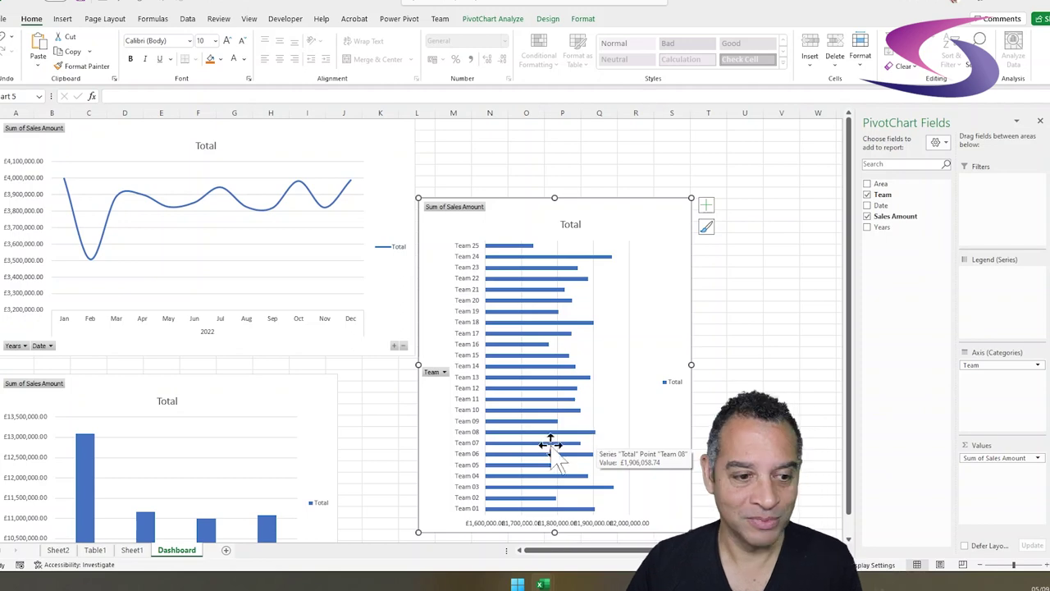
Sort the Team row labels of the team PivotTable on Sheet2 from Z to A.
left_click(67, 551)
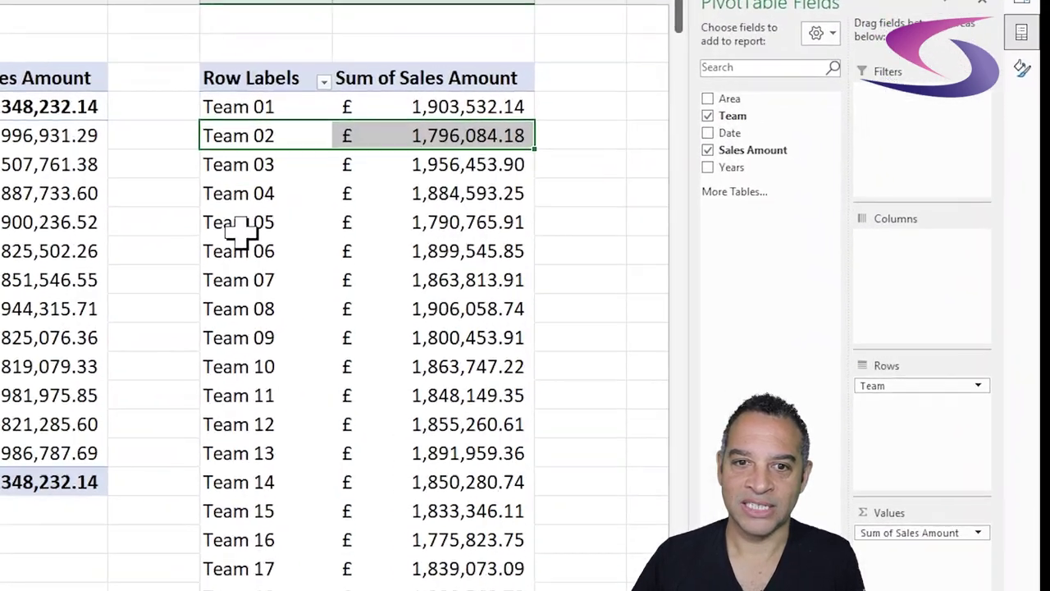
left_click(572, 262)
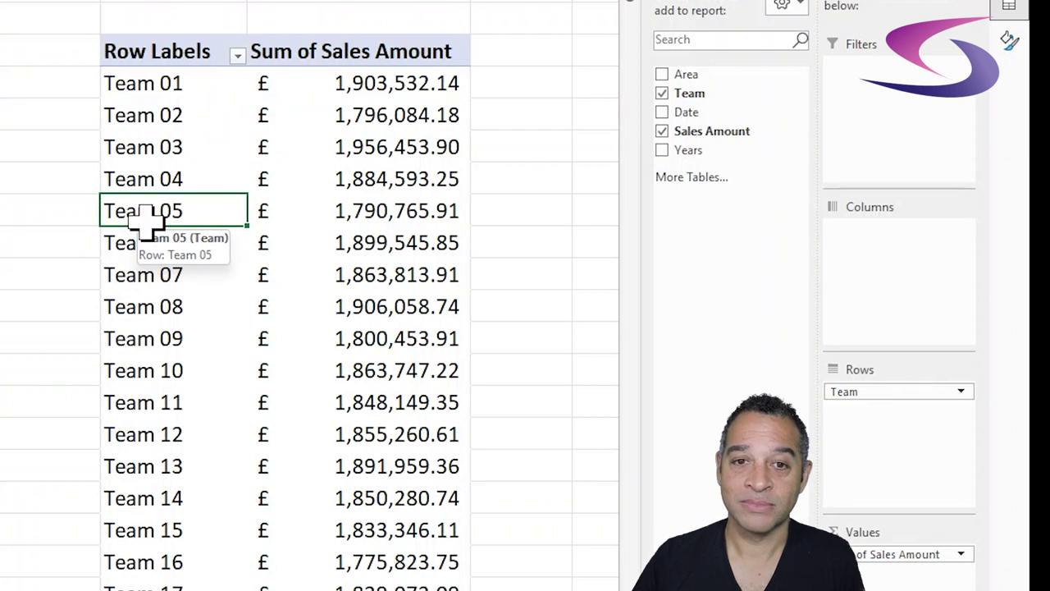
left_click(237, 55)
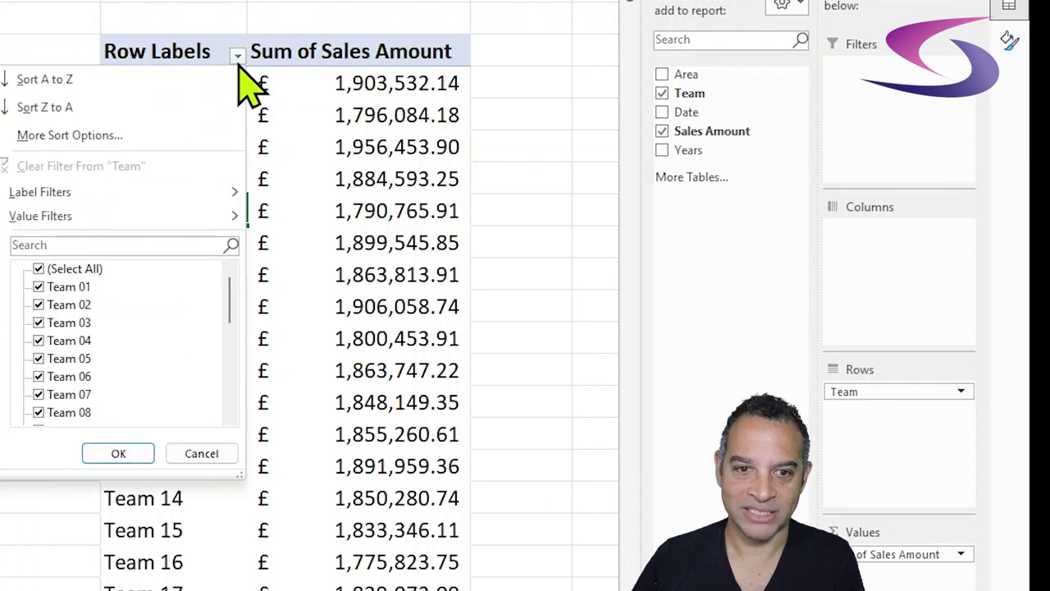
left_click(148, 109)
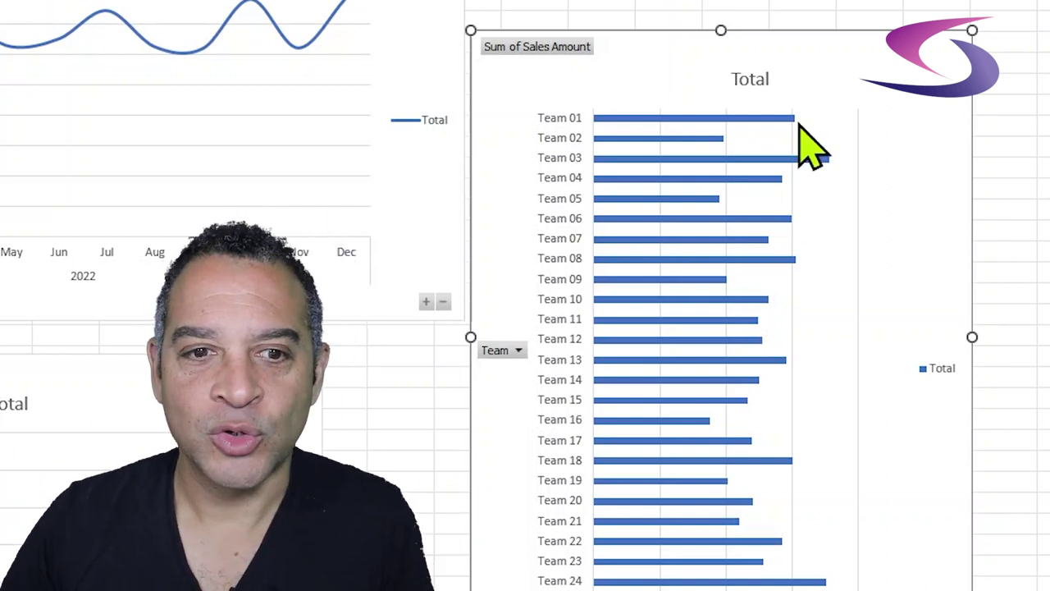
Insert an Area slicer for the team bar PivotChart on the Dashboard.
left_click(738, 122)
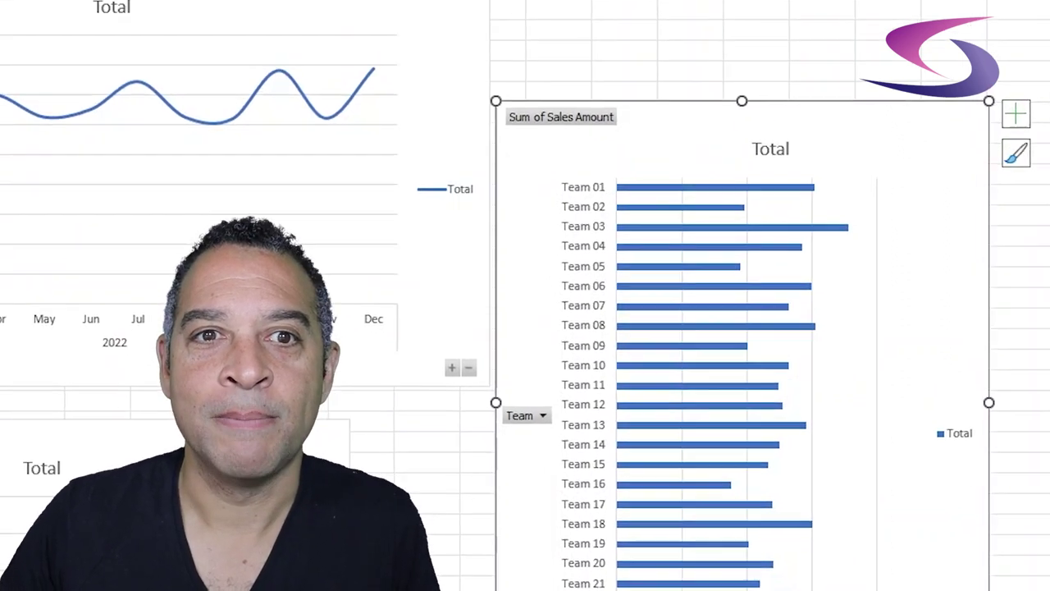
left_click(704, 42)
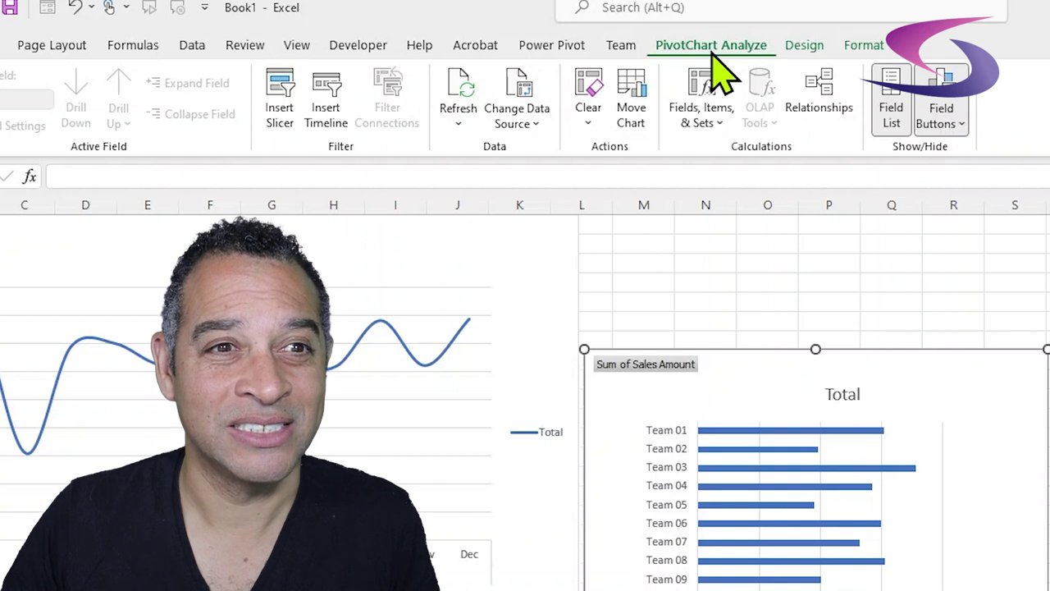
left_click(281, 98)
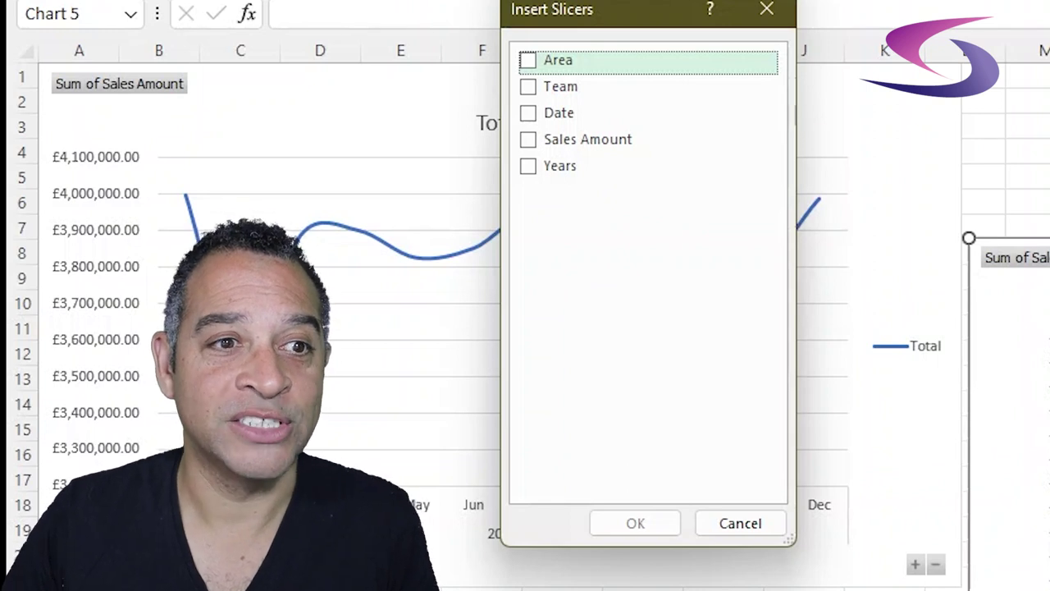
left_click(528, 66)
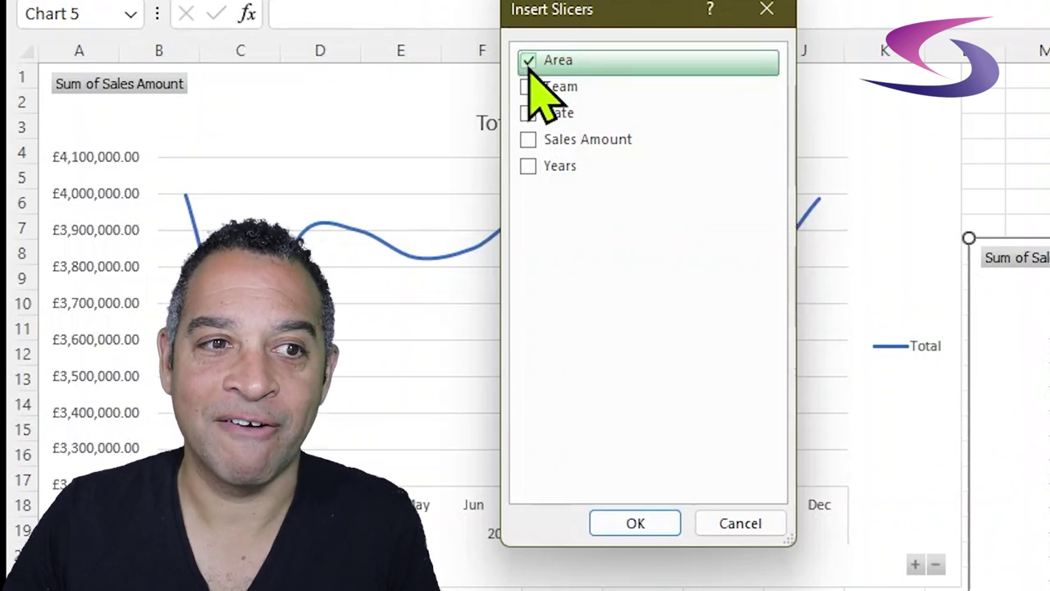
left_click(625, 522)
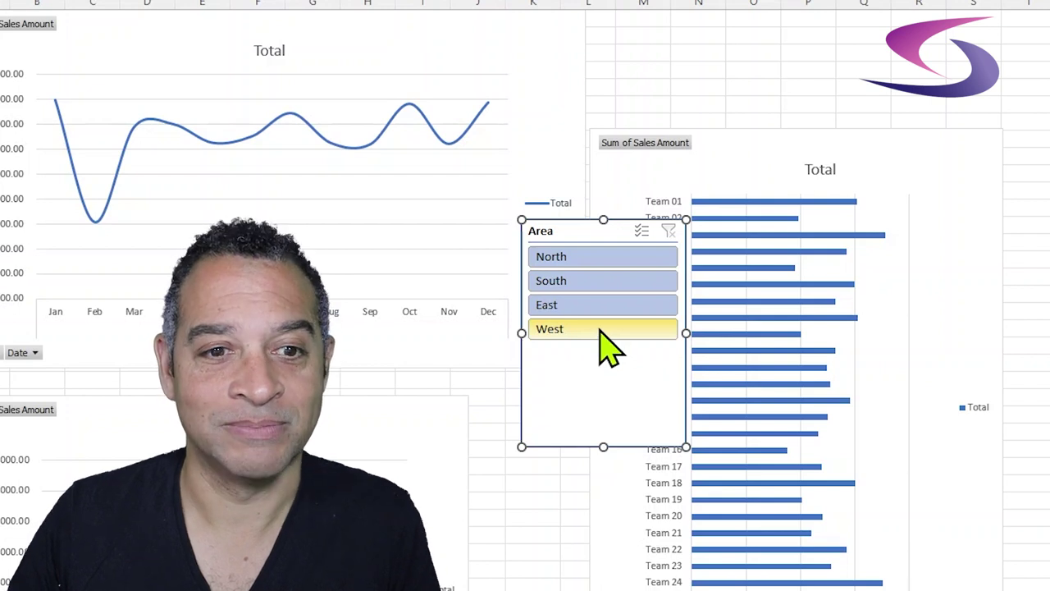
Move the Area slicer above the team bar chart and widen it to about 4.97".
left_click_drag(565, 222, 630, 19)
left_click_drag(755, 129, 999, 123)
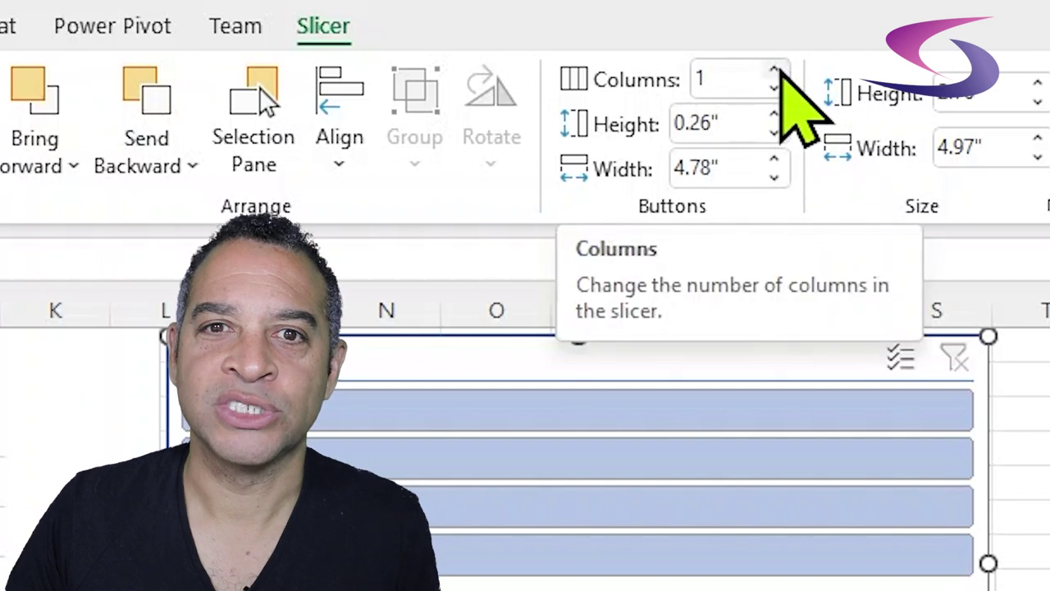
Arrange the buttons of the Area slicer in 4 columns.
left_click(775, 70)
left_click(774, 70)
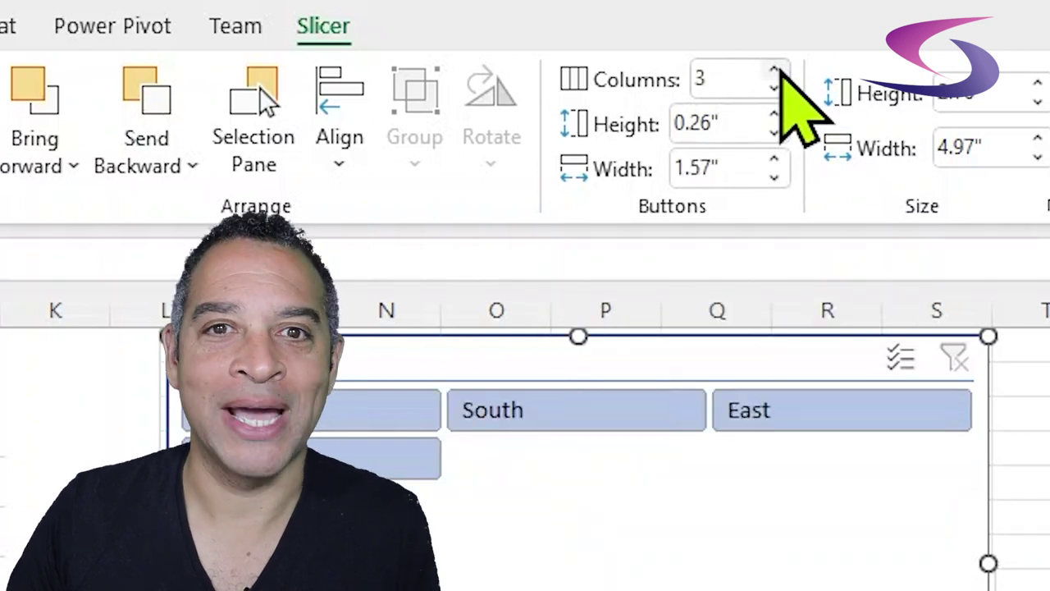
left_click(774, 70)
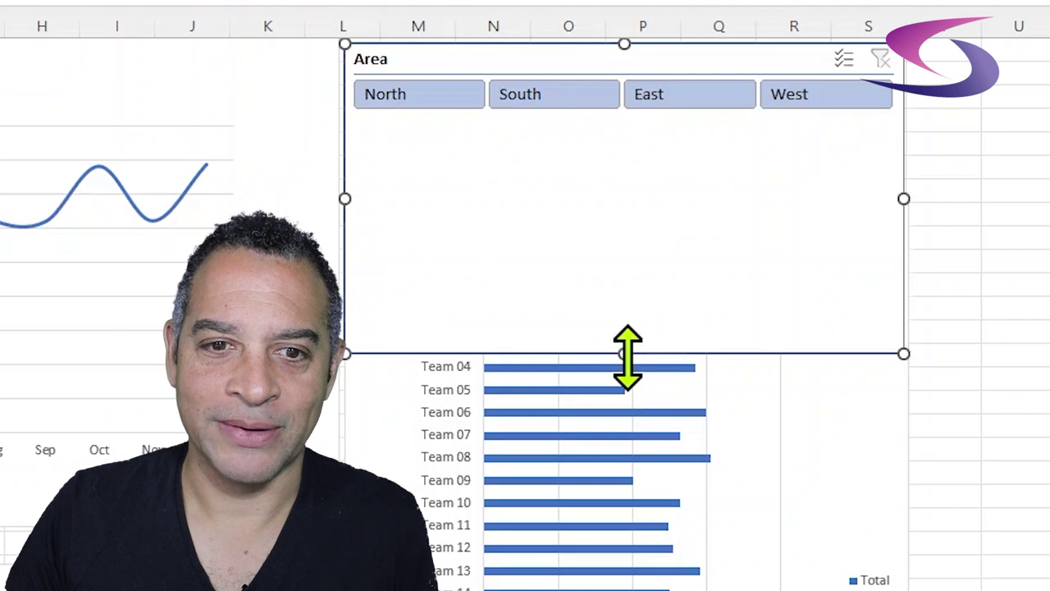
Shorten the Area slicer to a single row of buttons and move the team bar chart up directly beneath it.
left_click_drag(625, 354, 589, 123)
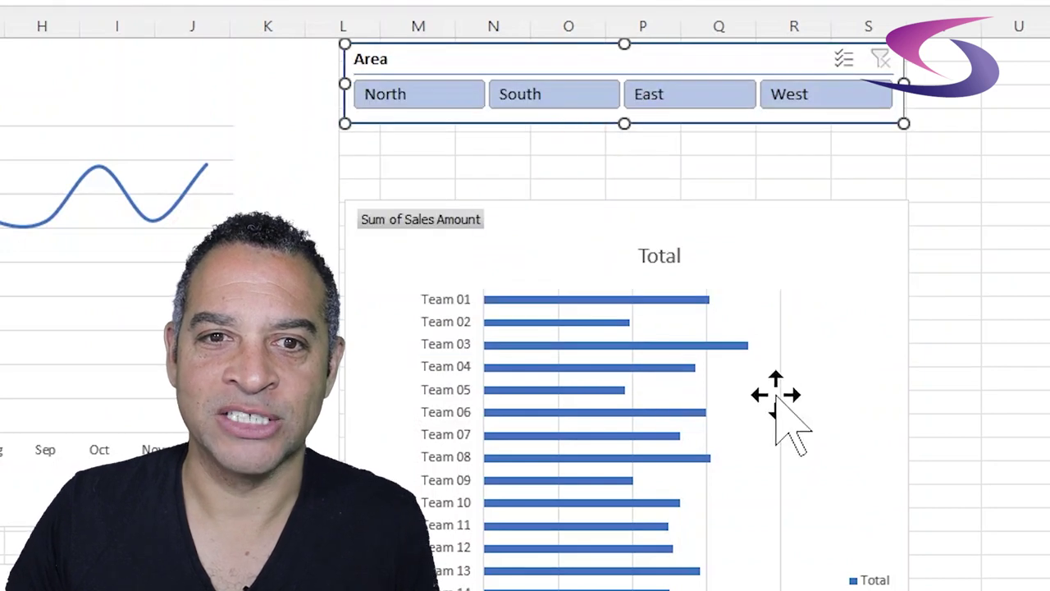
left_click_drag(570, 220, 556, 156)
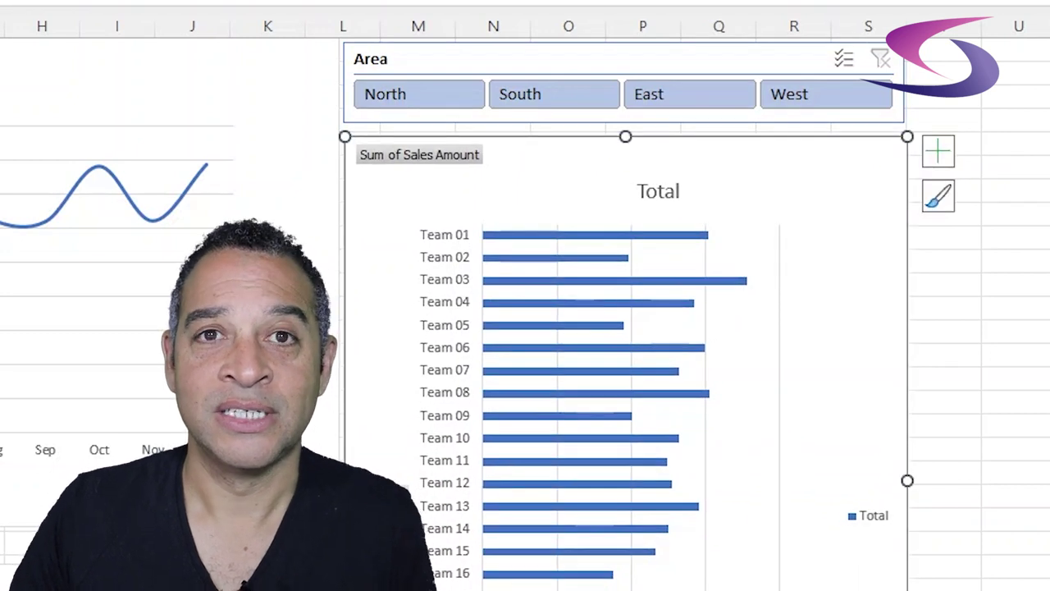
Try the Area slicer on the team bar chart by filtering to North, South, East and West in turn.
left_click(418, 107)
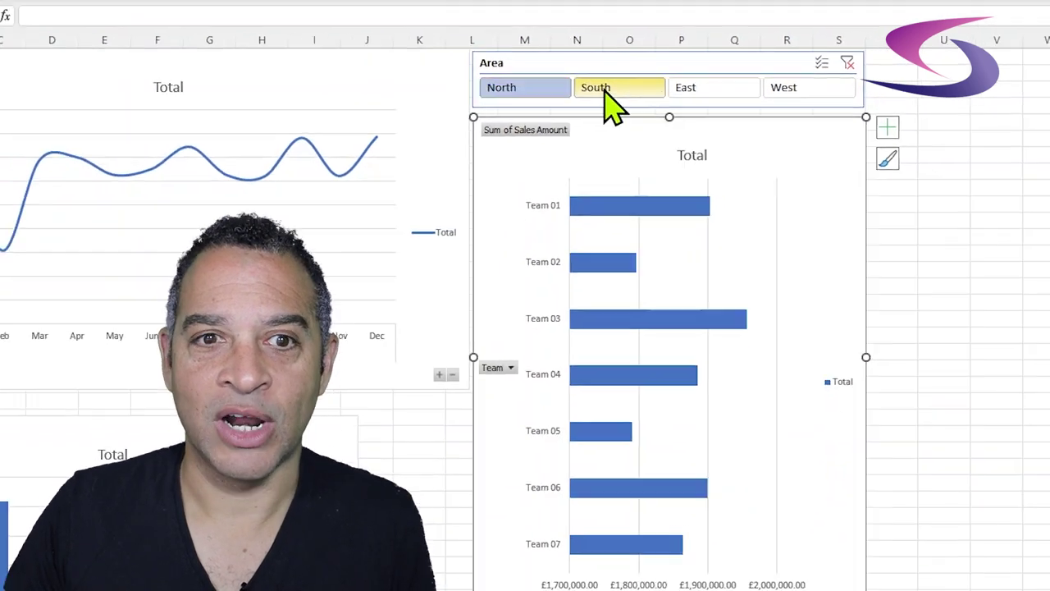
left_click(605, 91)
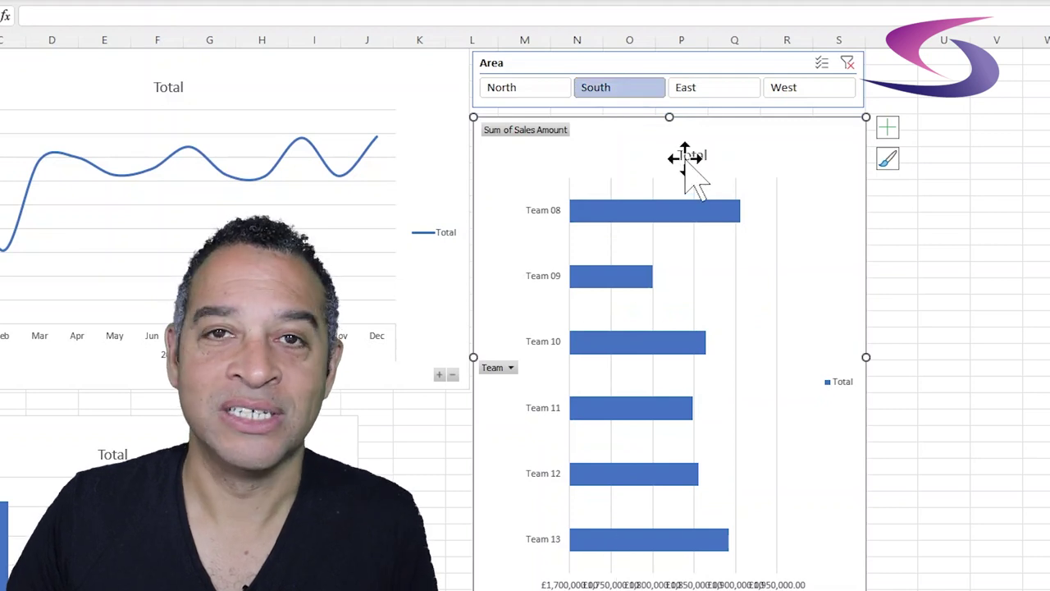
left_click(713, 87)
left_click(794, 87)
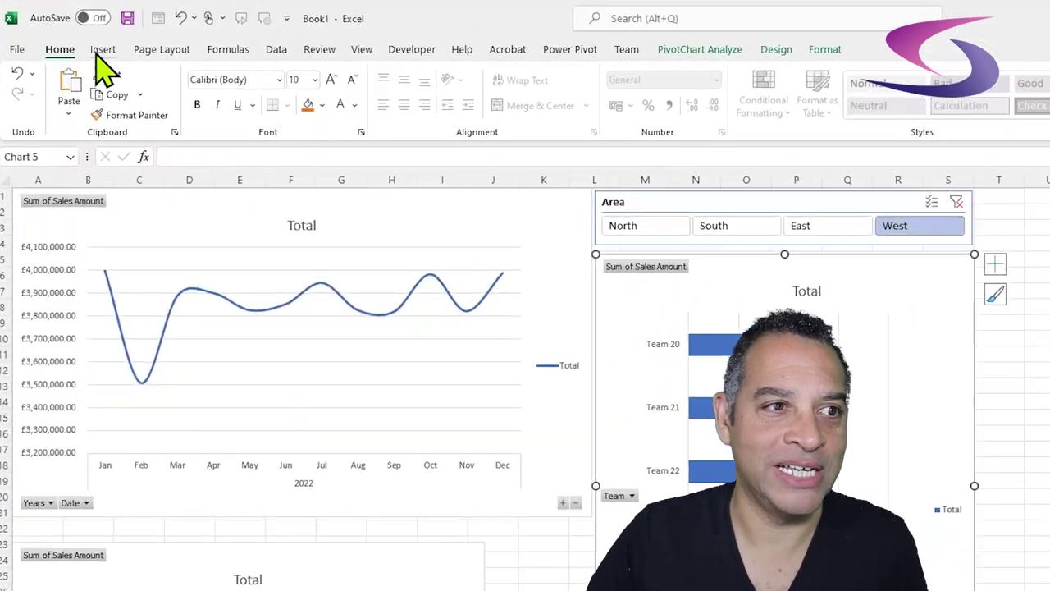
Draw a rounded-corner rectangle beside the line chart's title, spanning about columns H to K on the Dashboard.
left_click(80, 37)
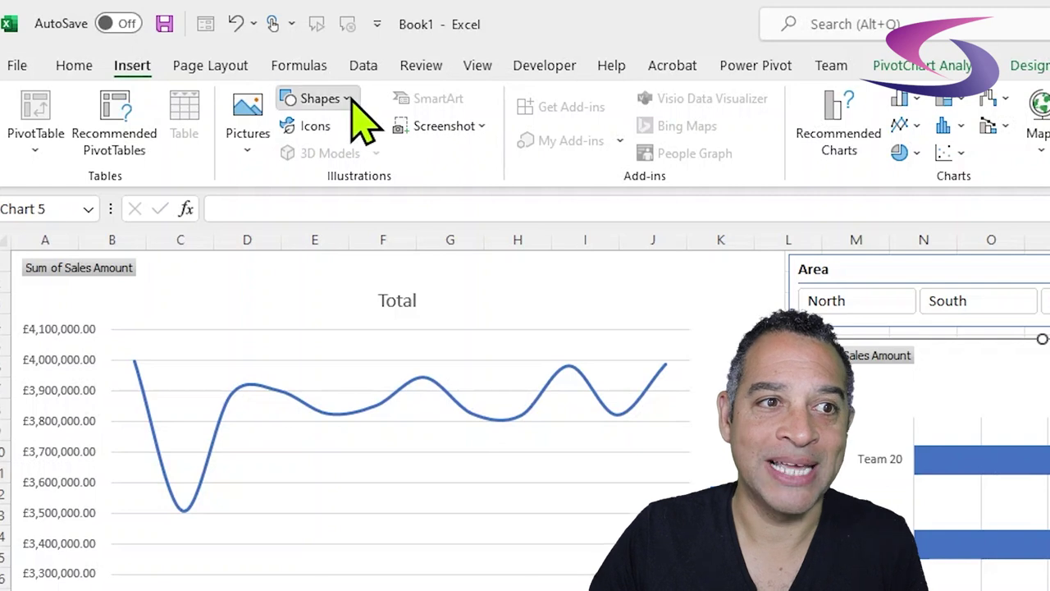
left_click(350, 98)
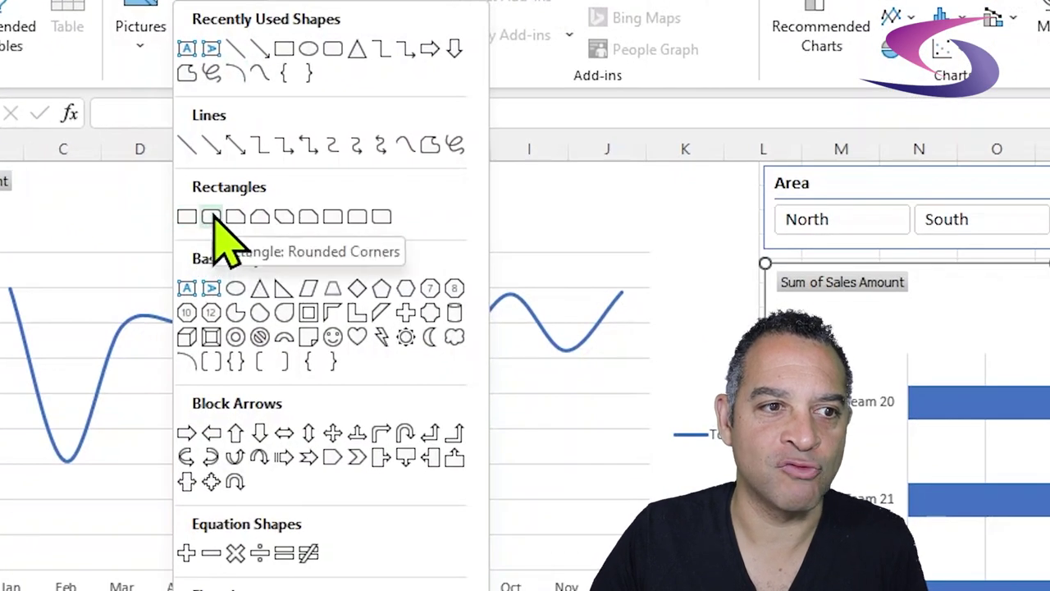
left_click(212, 217)
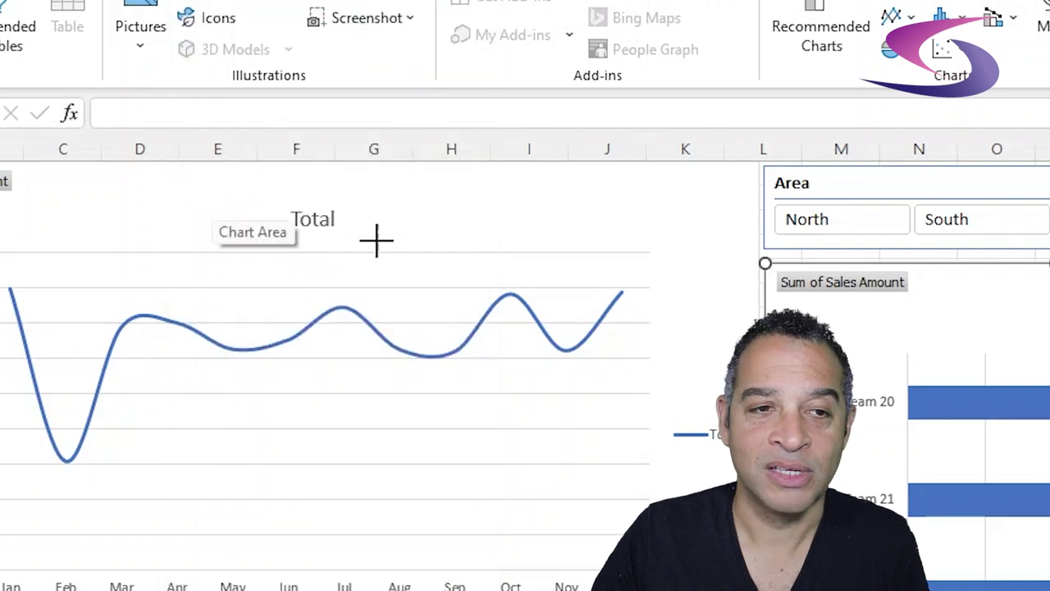
left_click_drag(396, 172, 592, 233)
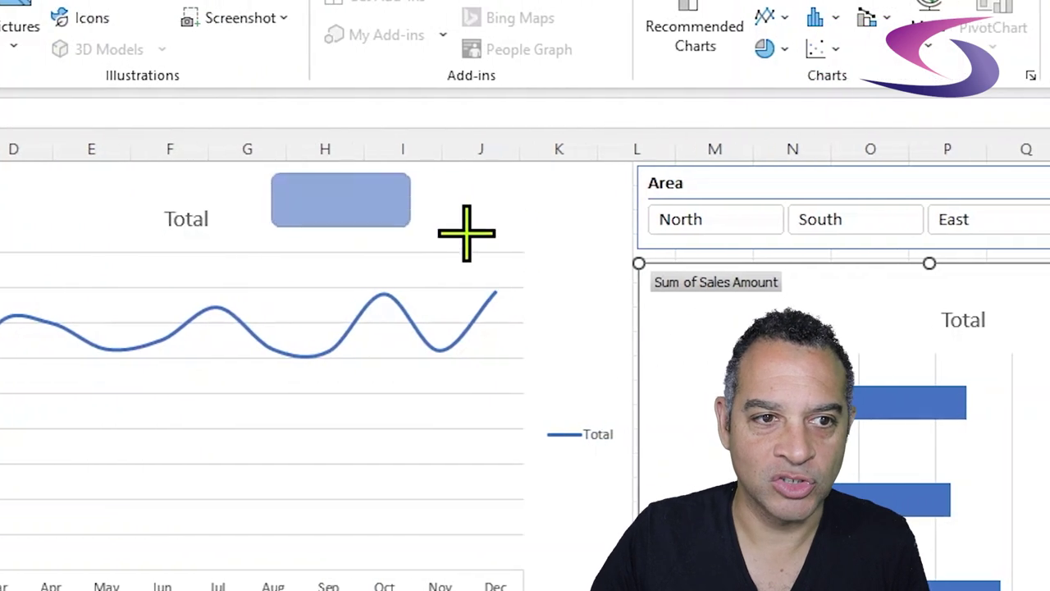
left_click_drag(466, 233, 591, 244)
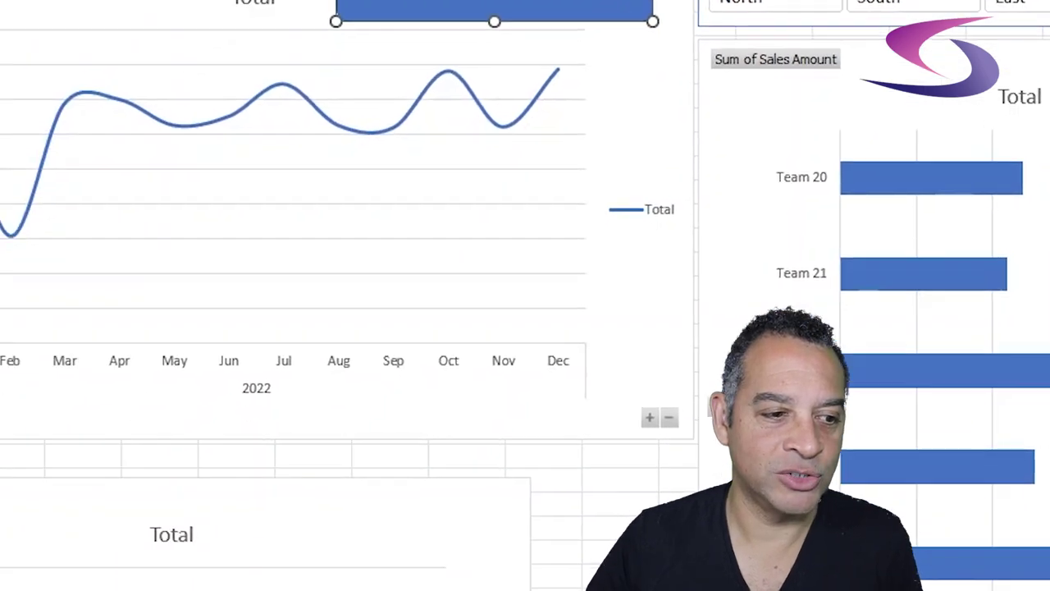
In cell A1 of Sheet2, retrieve the area PivotTable's grand total with =GETPIVOTDATA("Sales Amount",$A$3) and apply the Accounting number format.
left_click(131, 525)
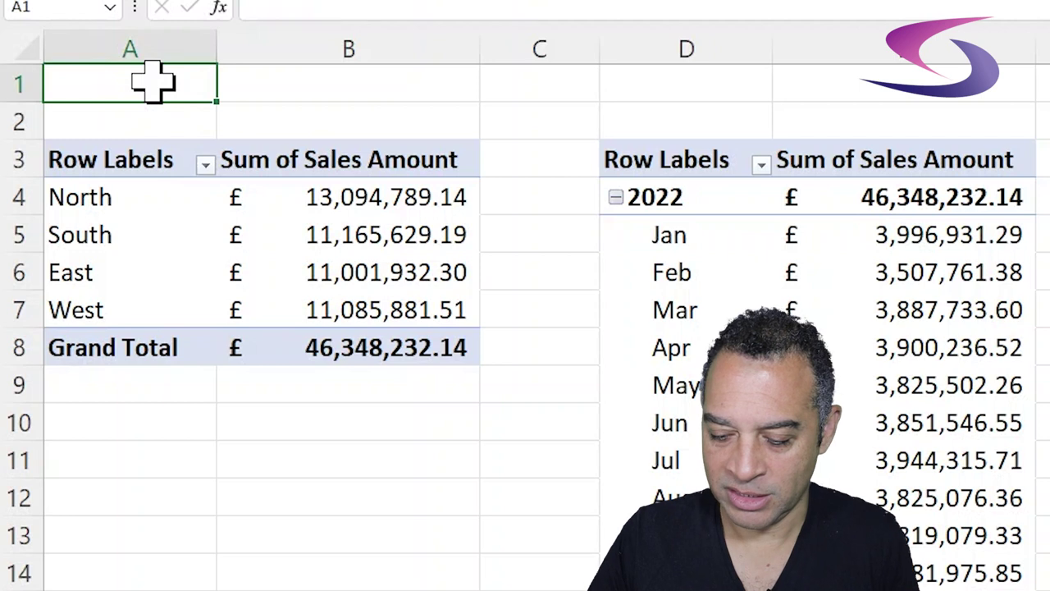
type("=")
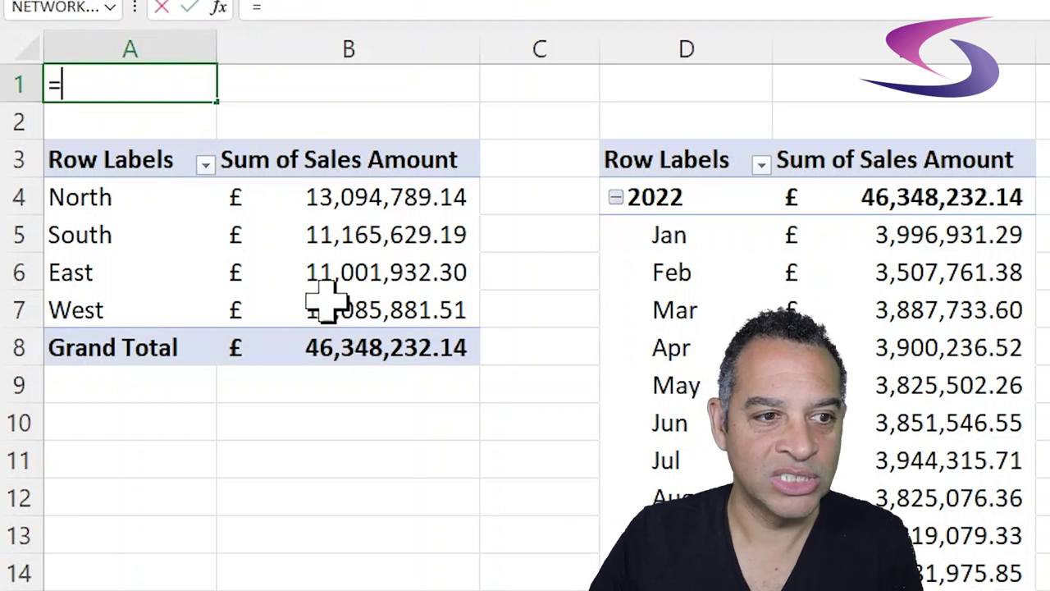
left_click(375, 351)
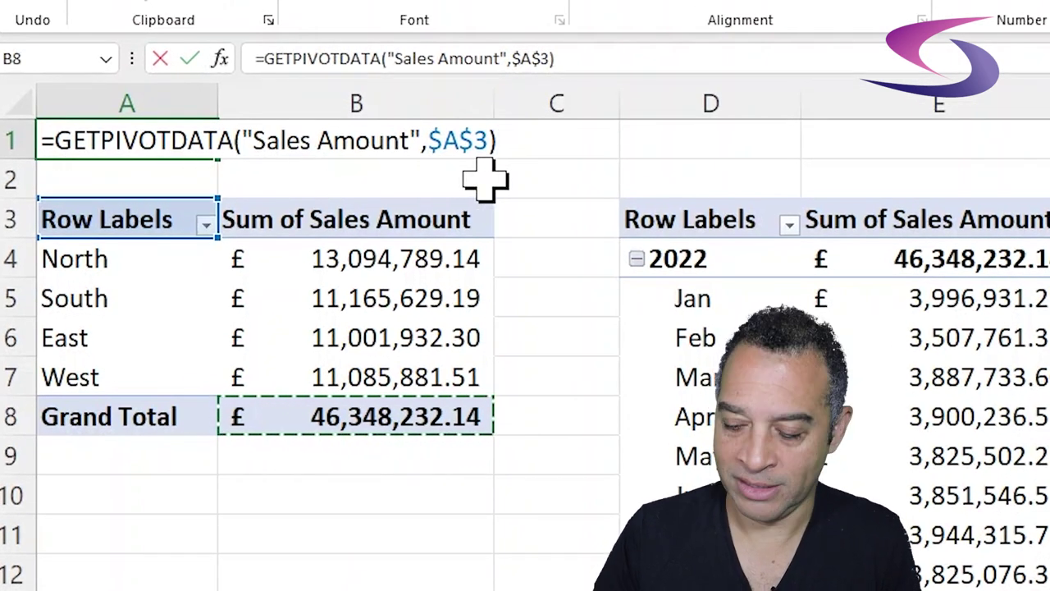
key("Return")
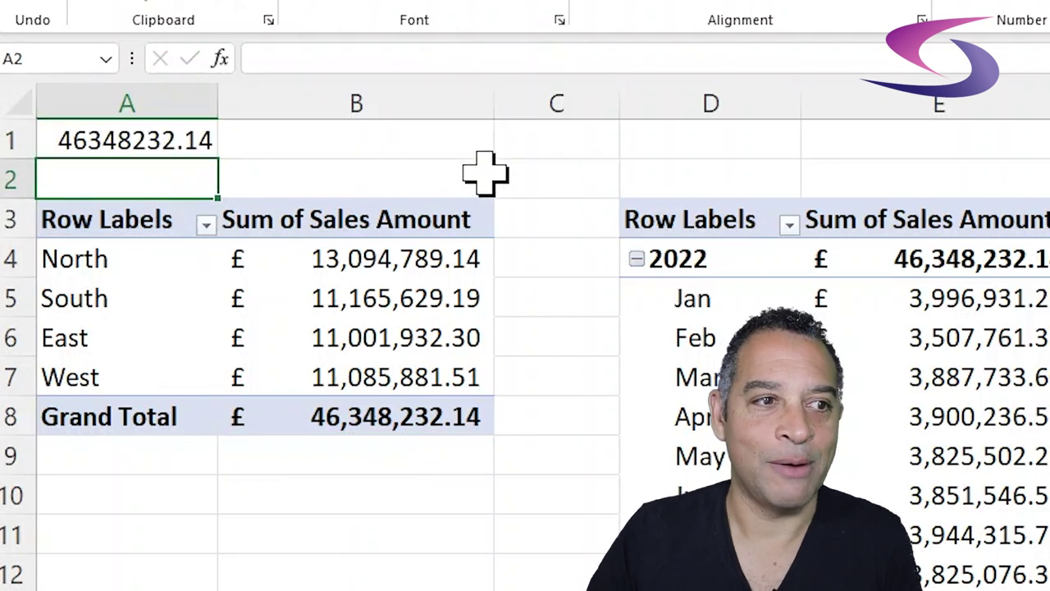
left_click(192, 141)
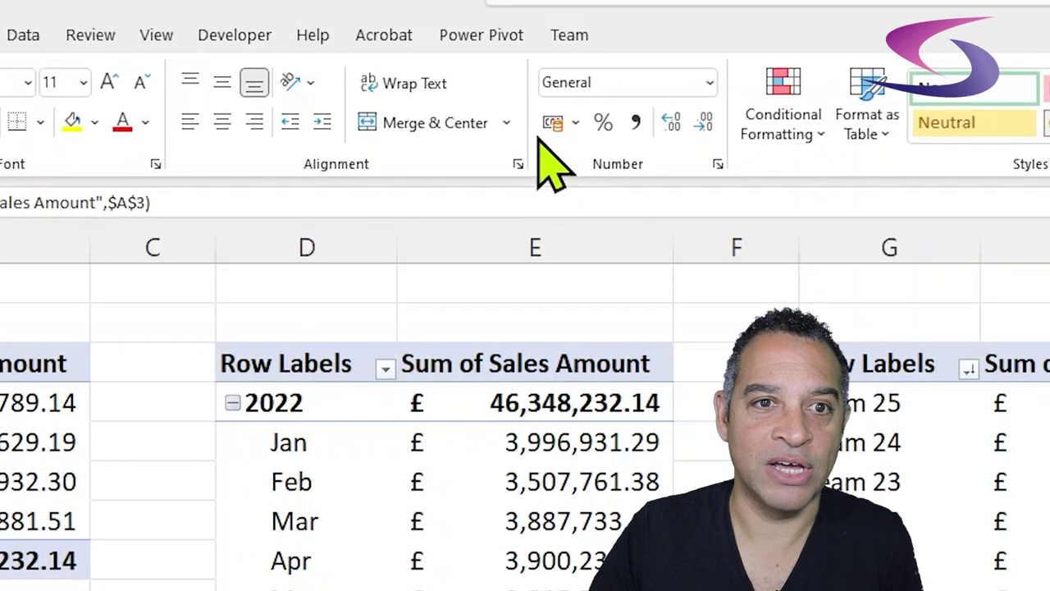
left_click(554, 123)
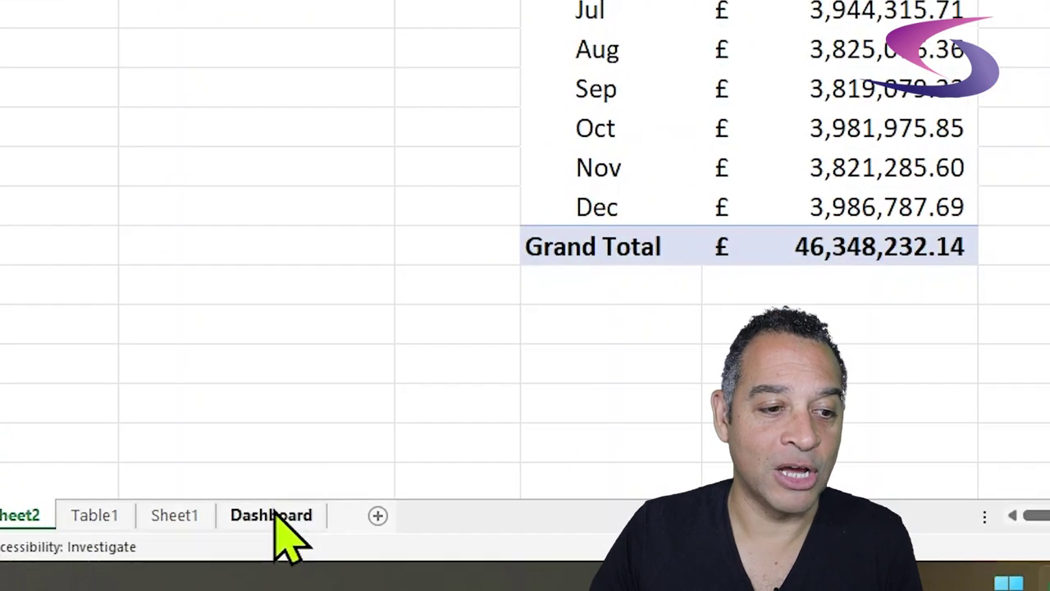
Link the rounded rectangle on the Dashboard to the total with the formula =Sheet2!A1.
left_click(274, 515)
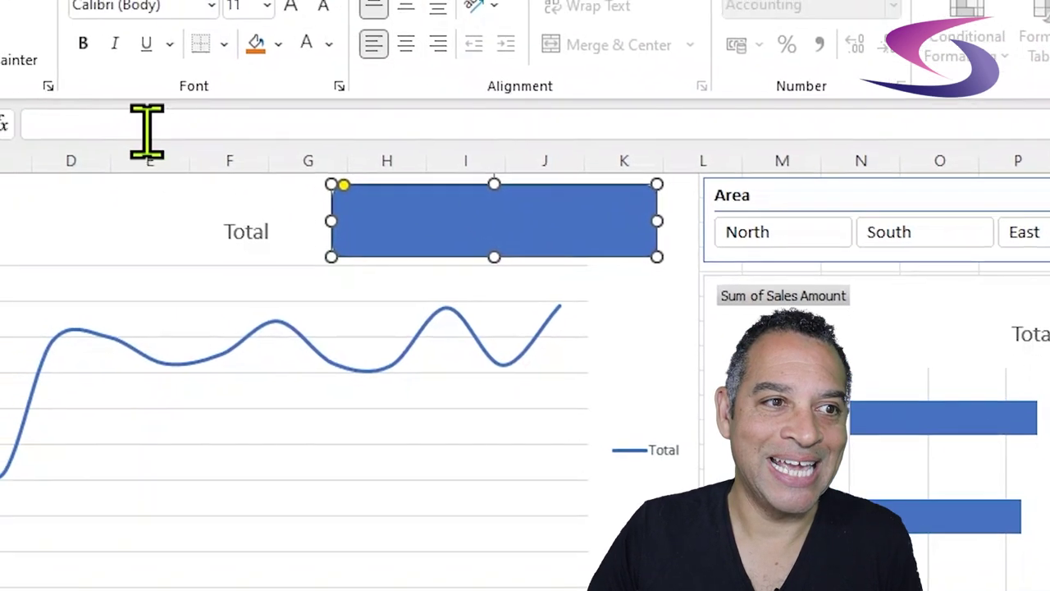
left_click(16, 44)
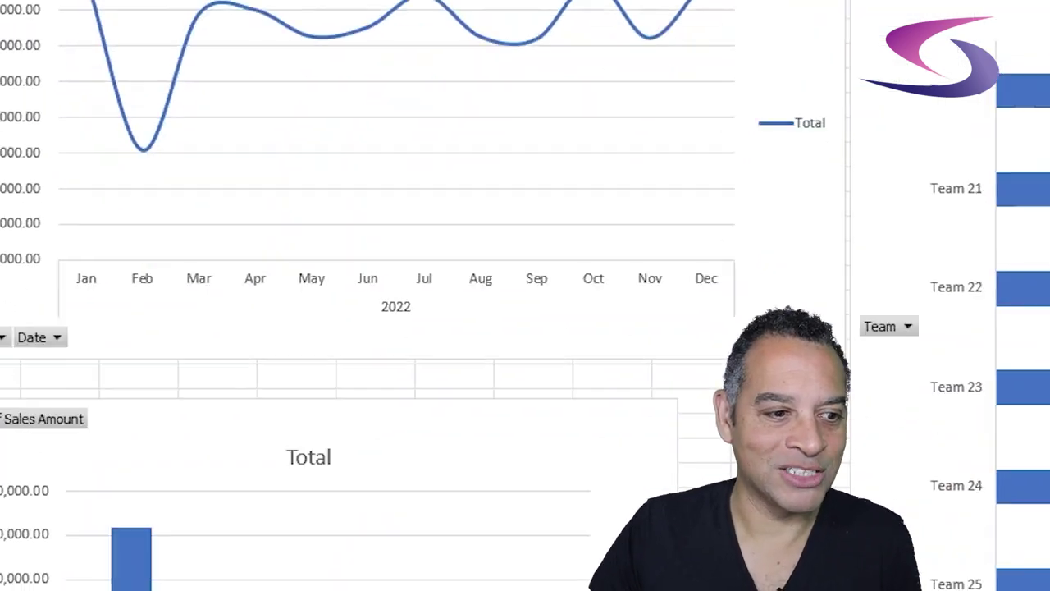
left_click(138, 525)
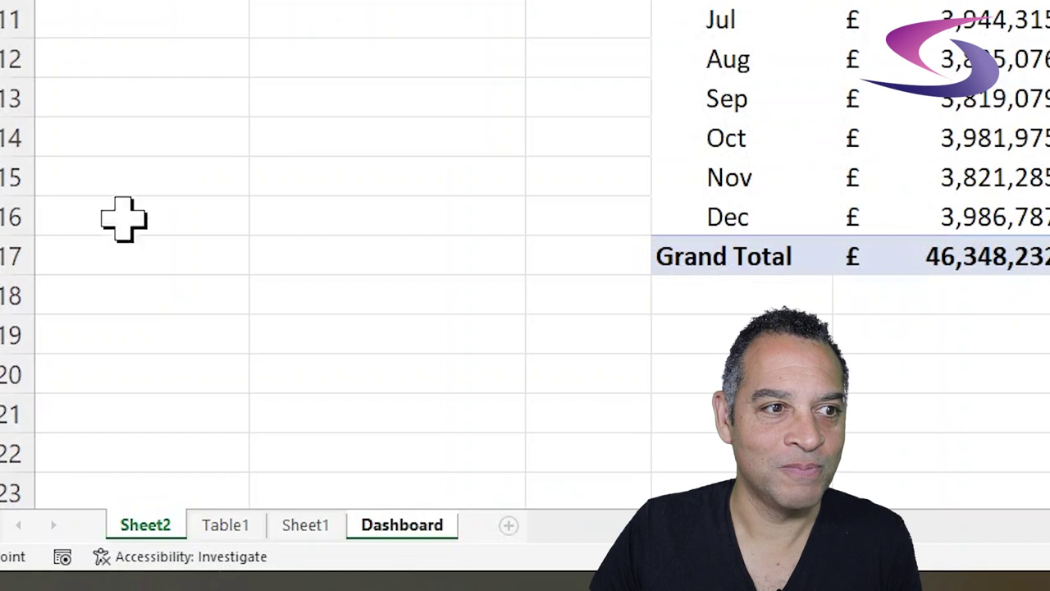
left_click(68, 0)
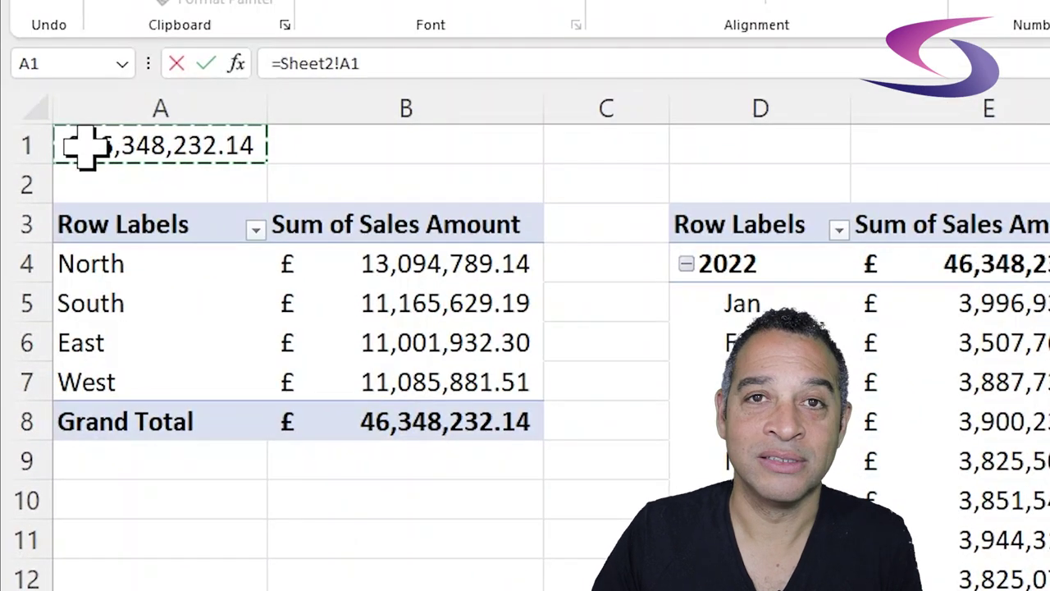
key("Return")
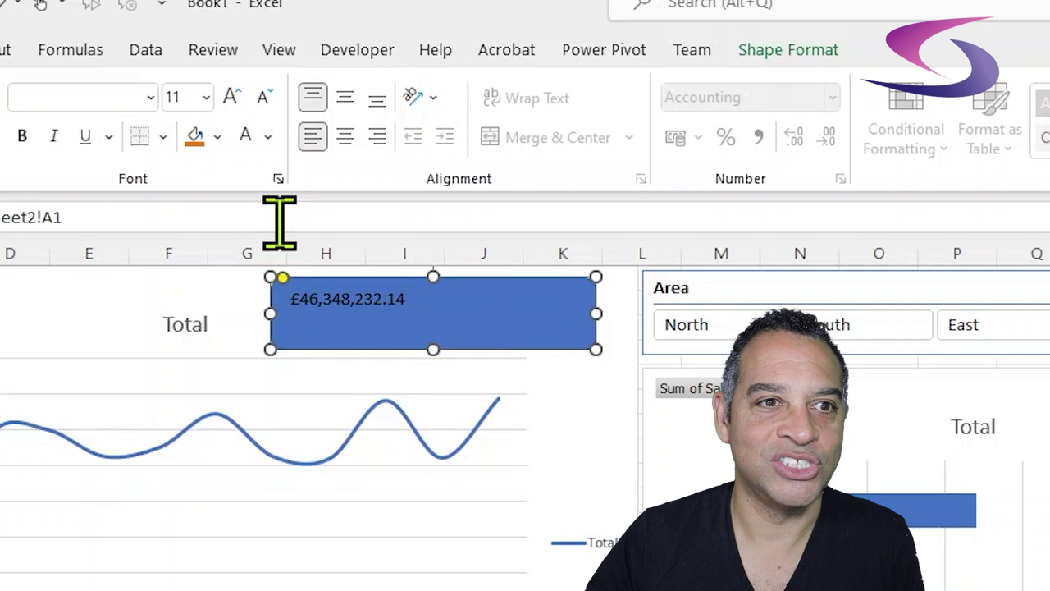
Center the rectangle's text vertically and horizontally and set its font color to white.
left_click(346, 98)
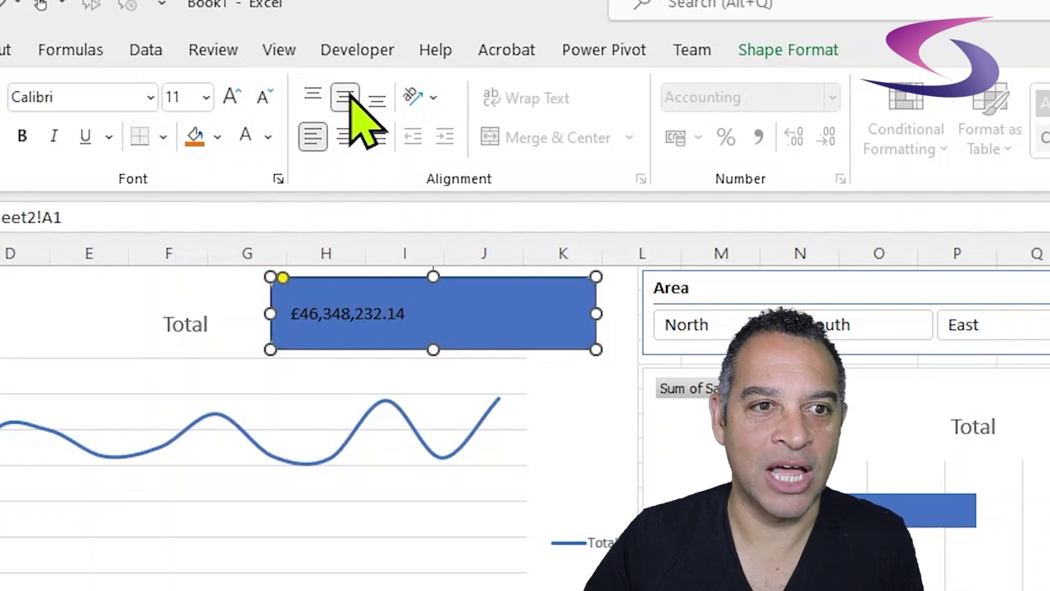
left_click(344, 136)
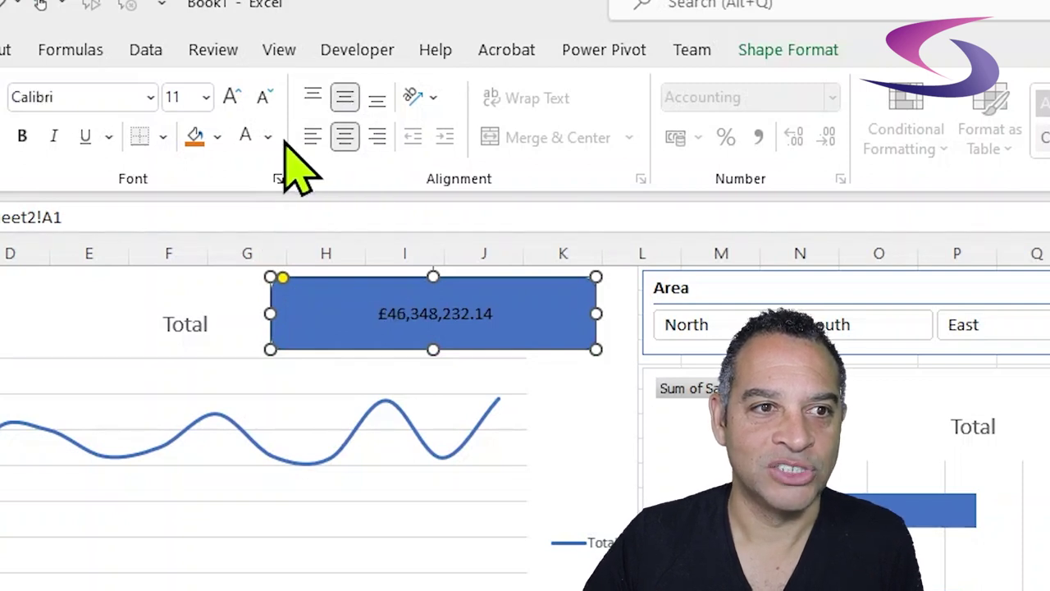
left_click(253, 135)
left_click(271, 137)
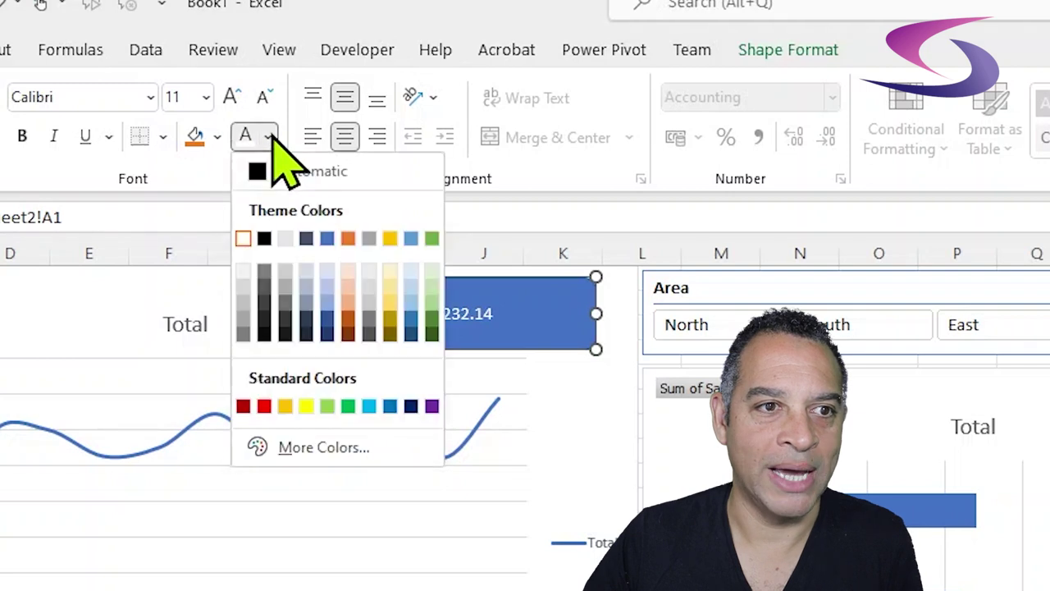
left_click(241, 237)
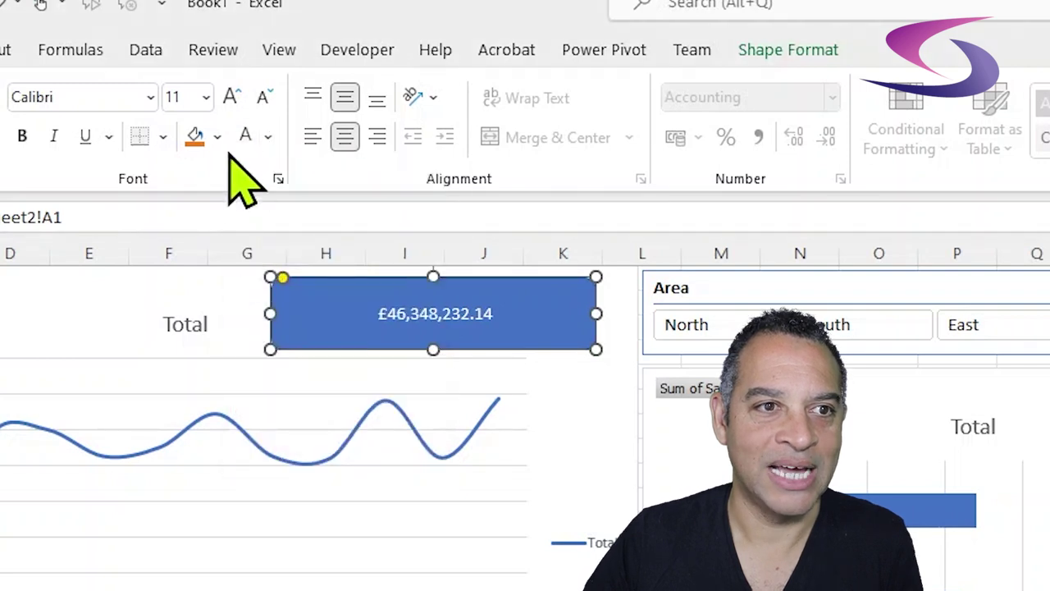
Increase the font size of the total in the rounded rectangle to 20.
left_click(235, 101)
left_click(234, 102)
left_click(235, 102)
left_click(234, 101)
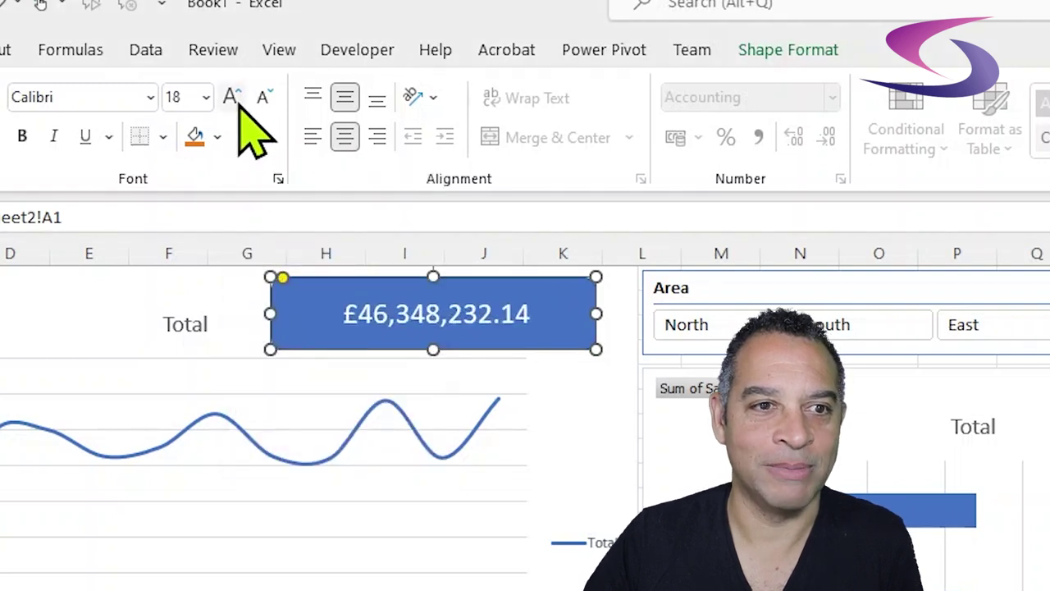
left_click(235, 102)
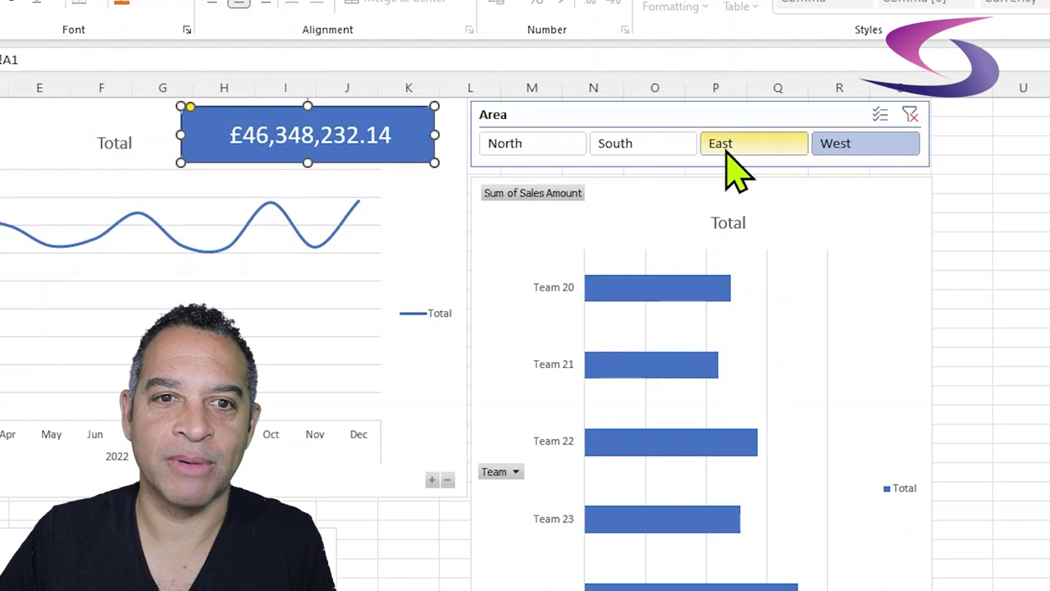
Filter the Area slicer to South and add PivotTable1 and PivotTable2 to its report connections.
left_click(849, 238)
left_click(654, 155)
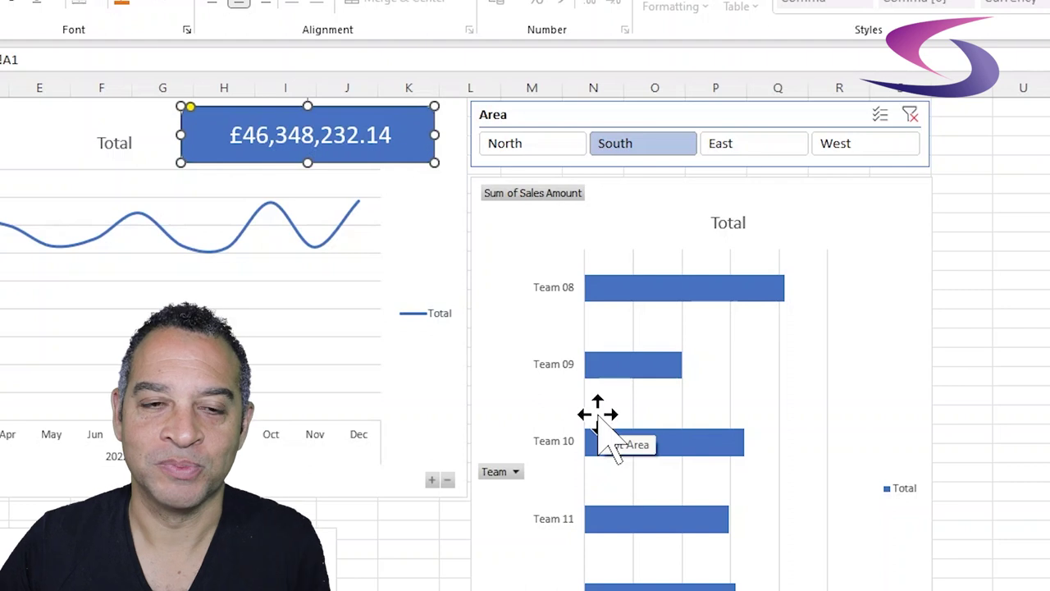
left_click(626, 110)
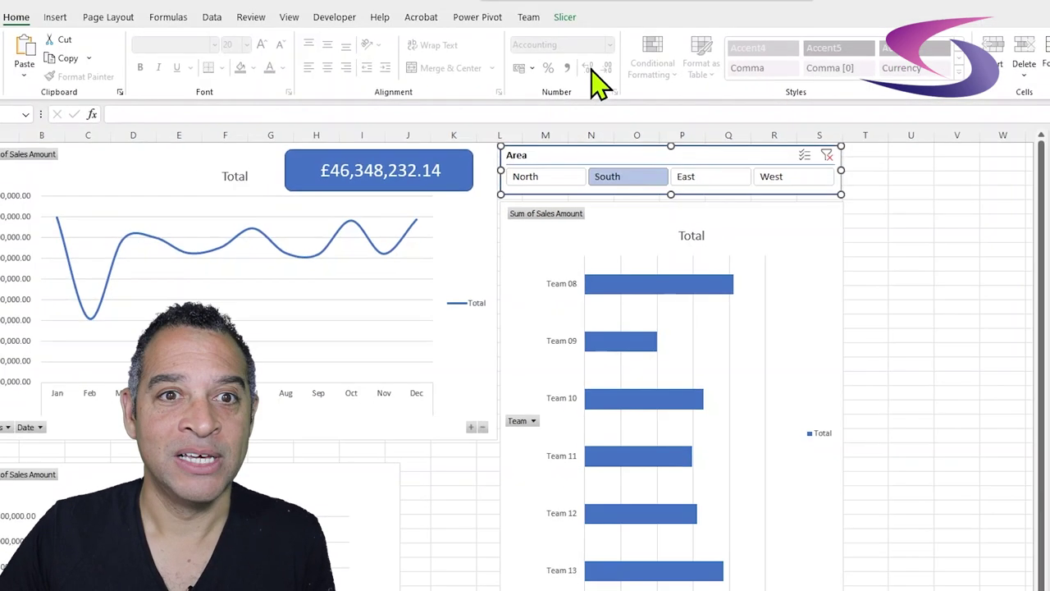
left_click(566, 18)
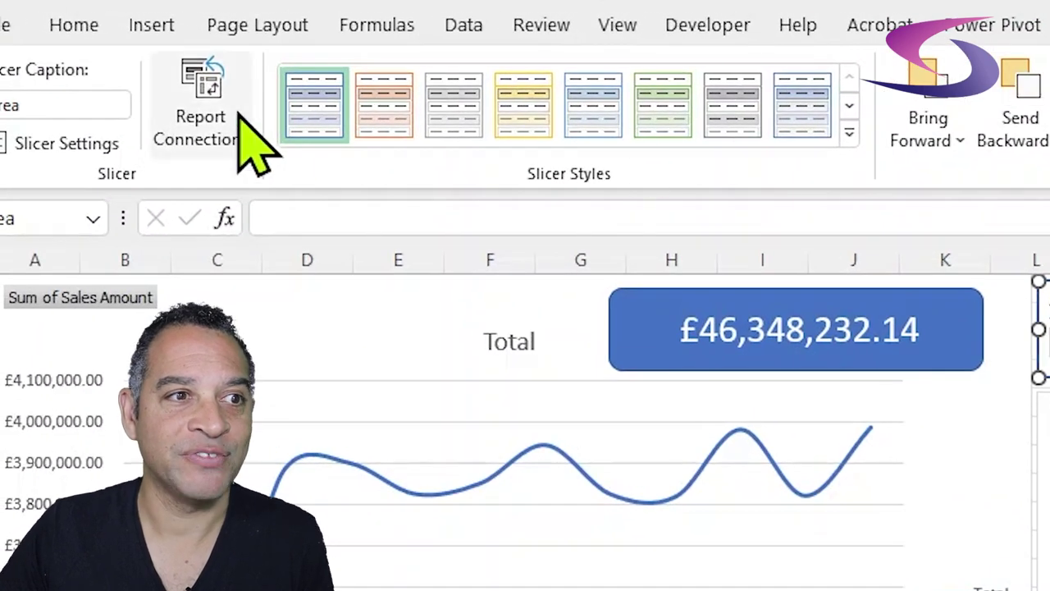
left_click(241, 119)
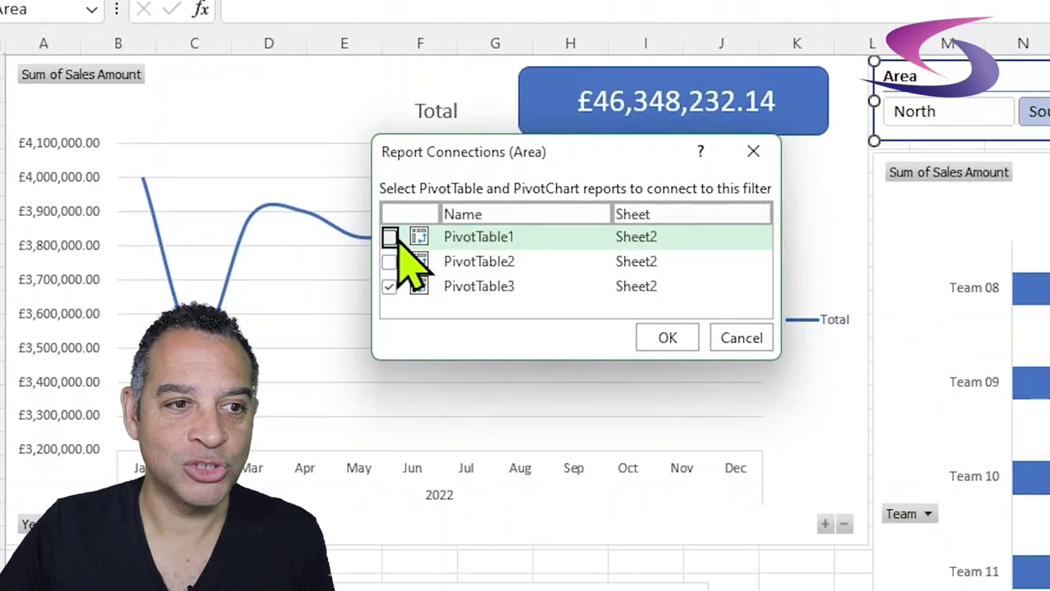
left_click(390, 237)
left_click(390, 261)
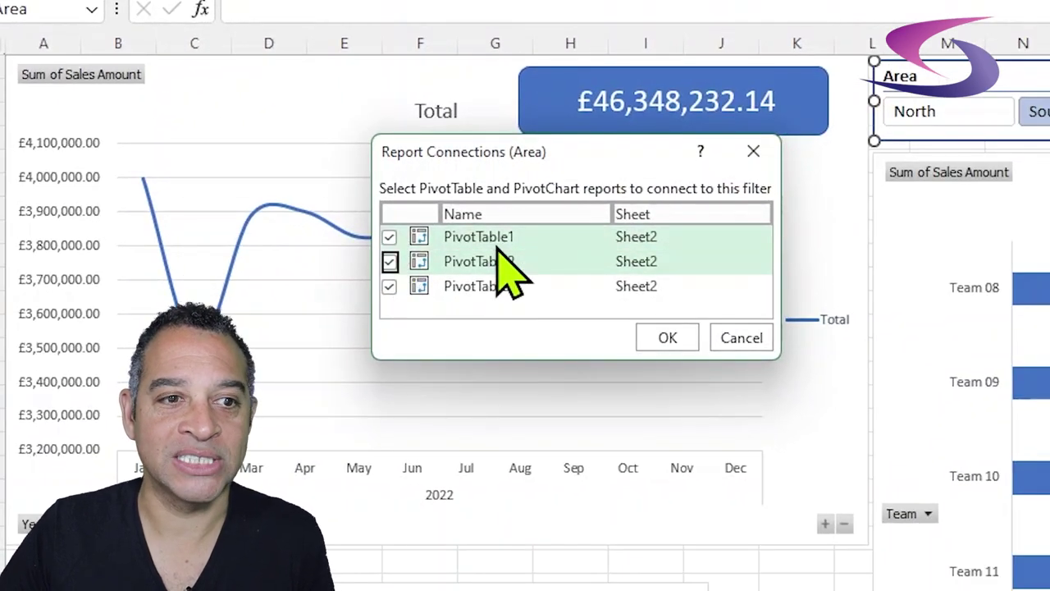
left_click(670, 338)
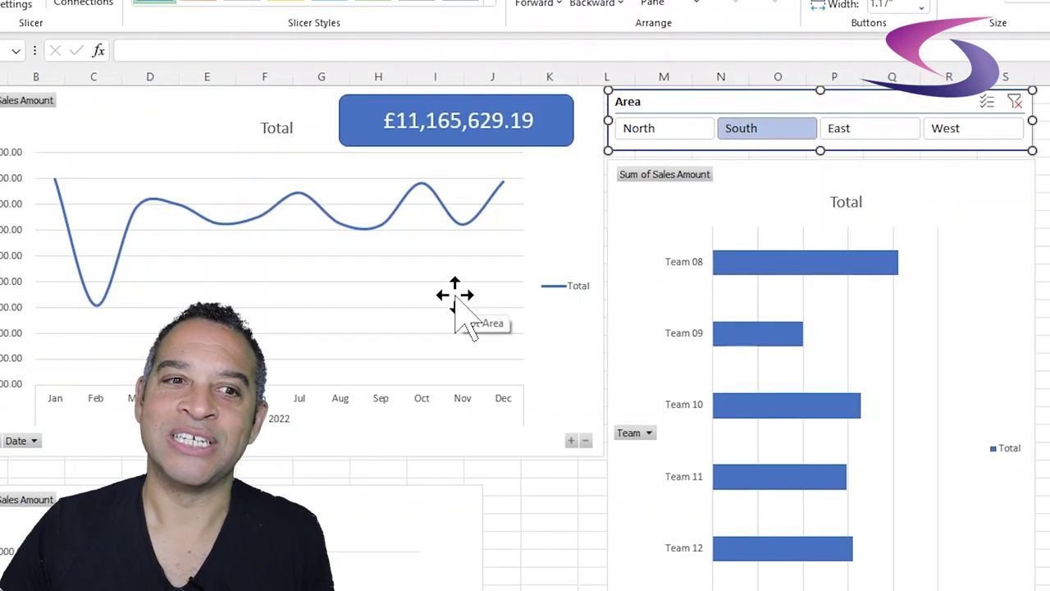
Switch the Area slicer through North, South and East in turn, ending with the Dashboard filtered to West.
left_click(677, 131)
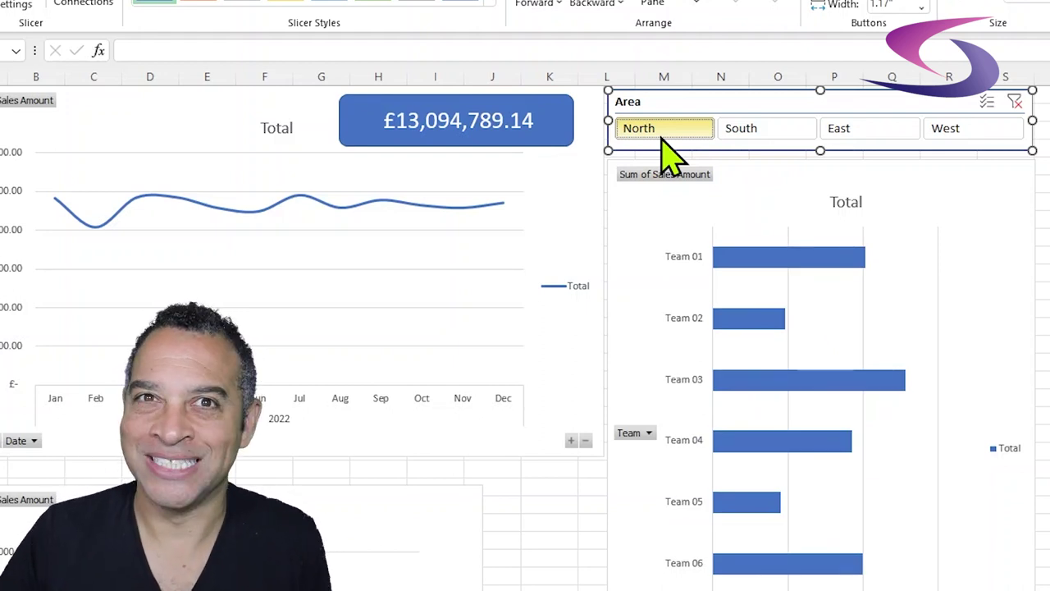
left_click(731, 136)
left_click(841, 131)
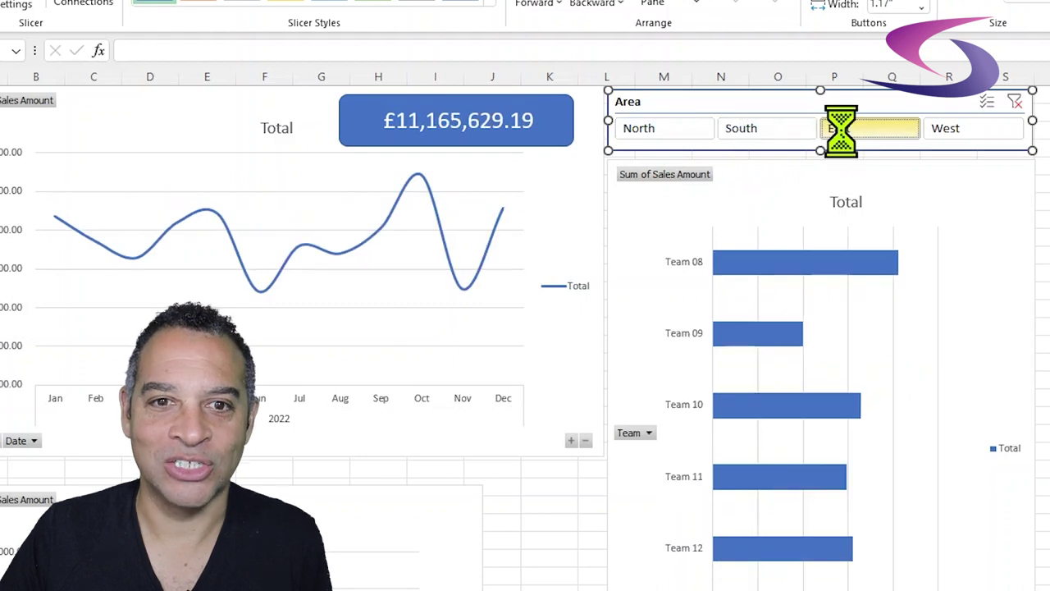
left_click(960, 131)
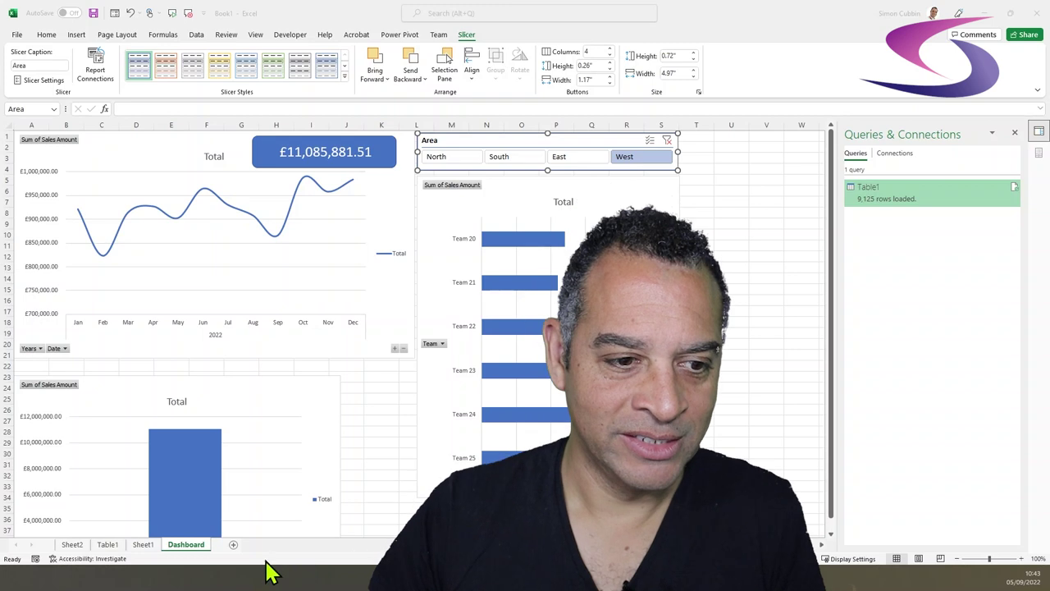
Add a new worksheet after the Dashboard sheet and name it Season.
left_click(238, 558)
key("shift+F11")
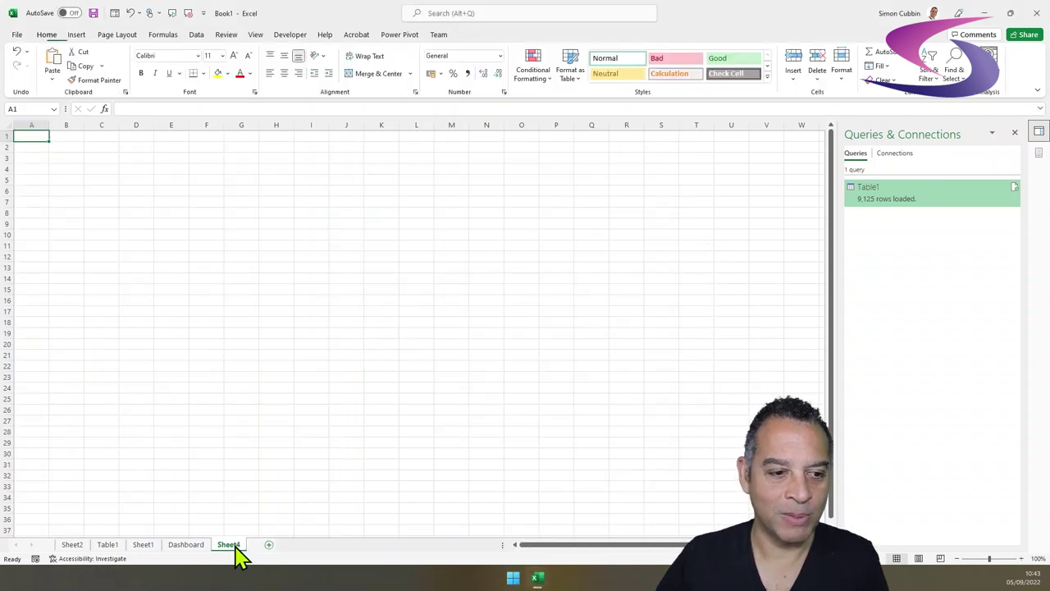
double_click(229, 545)
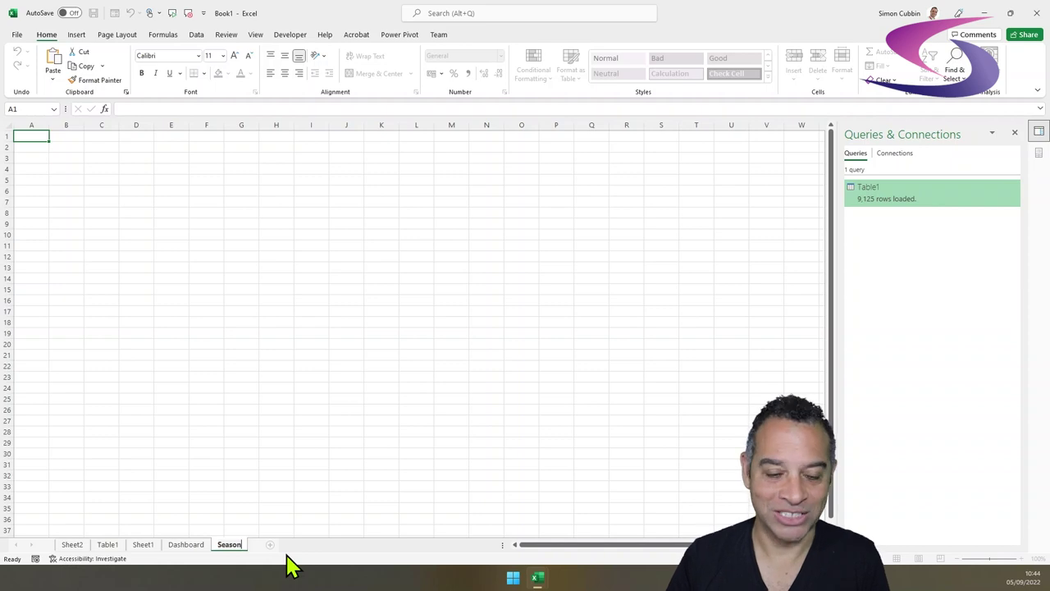
key("Return")
Enter the headings Month in A1 and Season in B1 of the Season sheet.
scroll(58, 210, "up", 7)
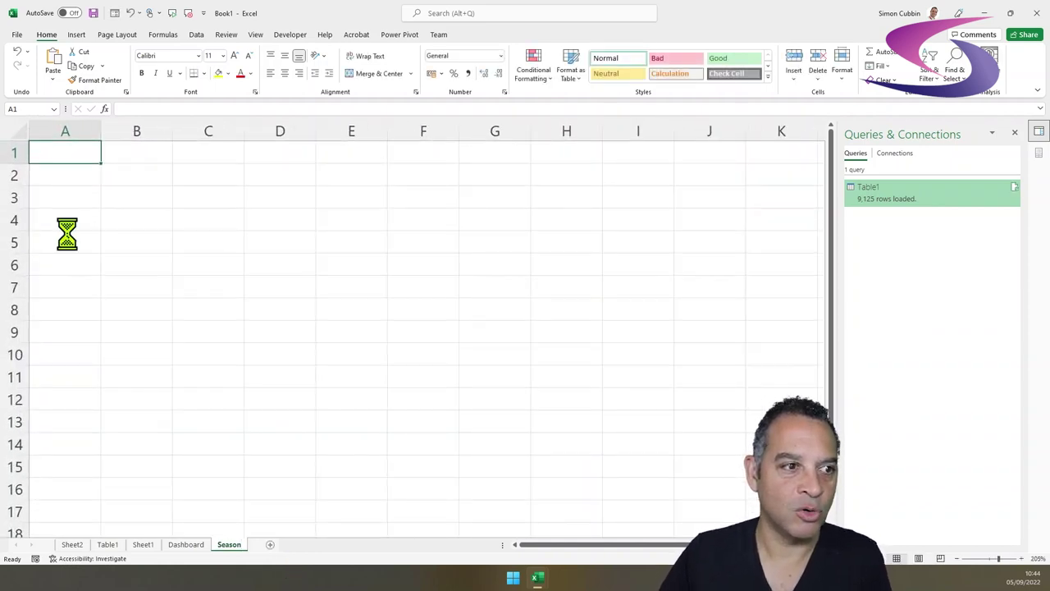
scroll(67, 234, "up", 3)
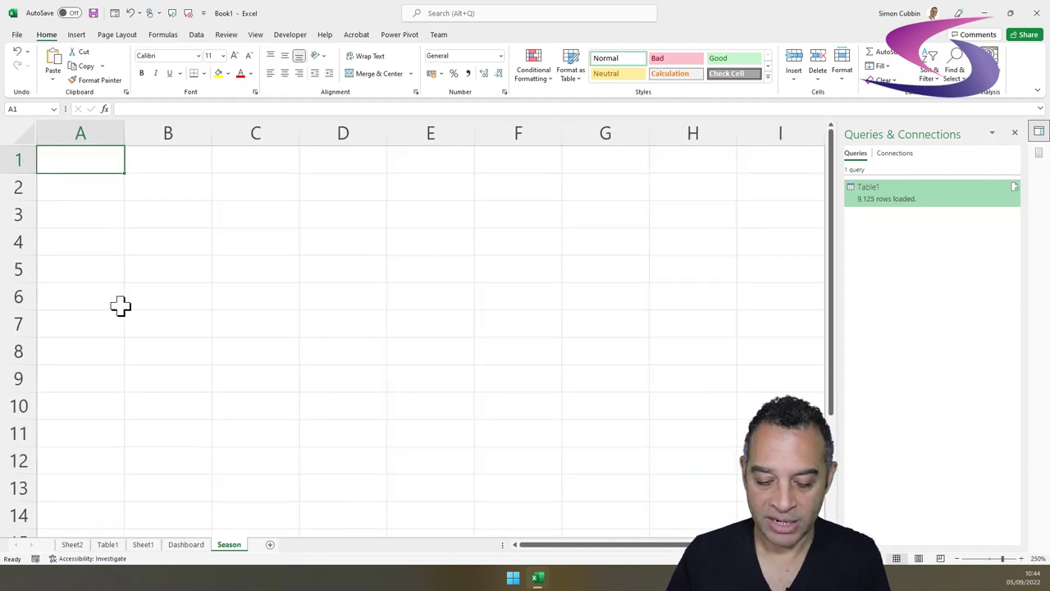
type("Month")
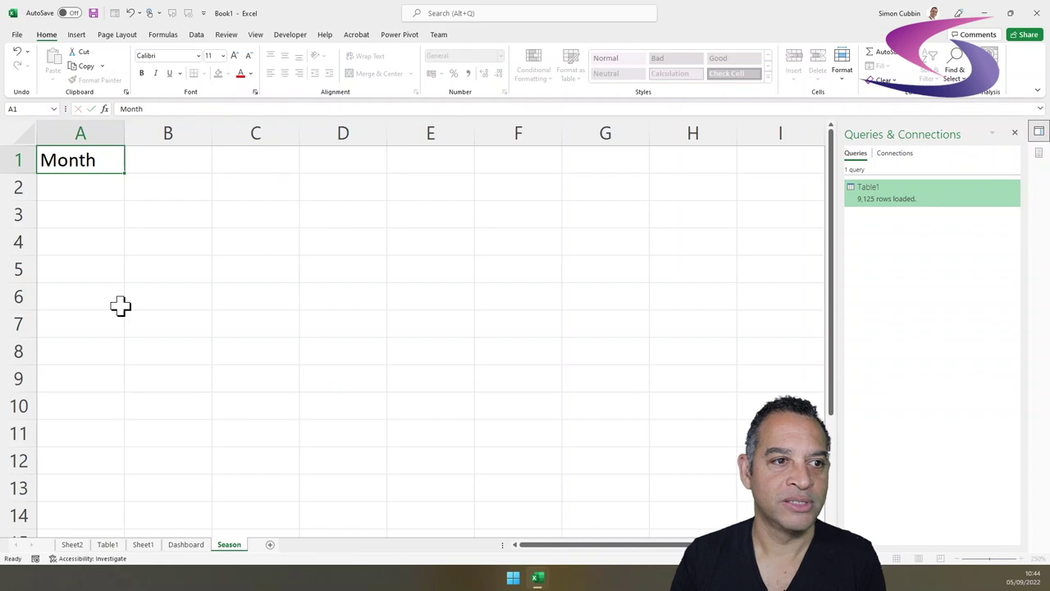
key("Tab")
type("Seaoo")
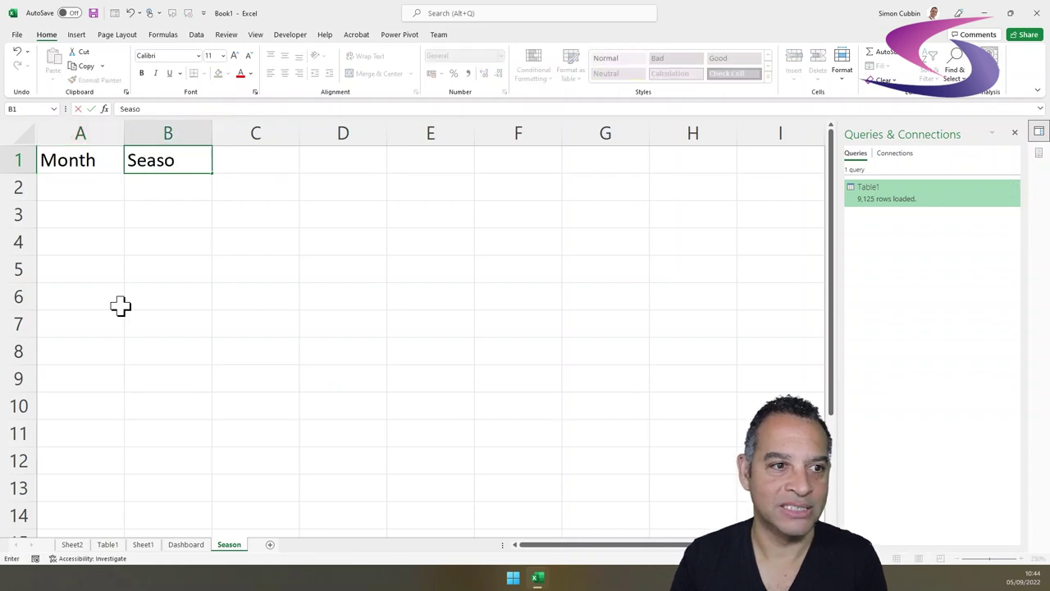
type("n")
key("Return")
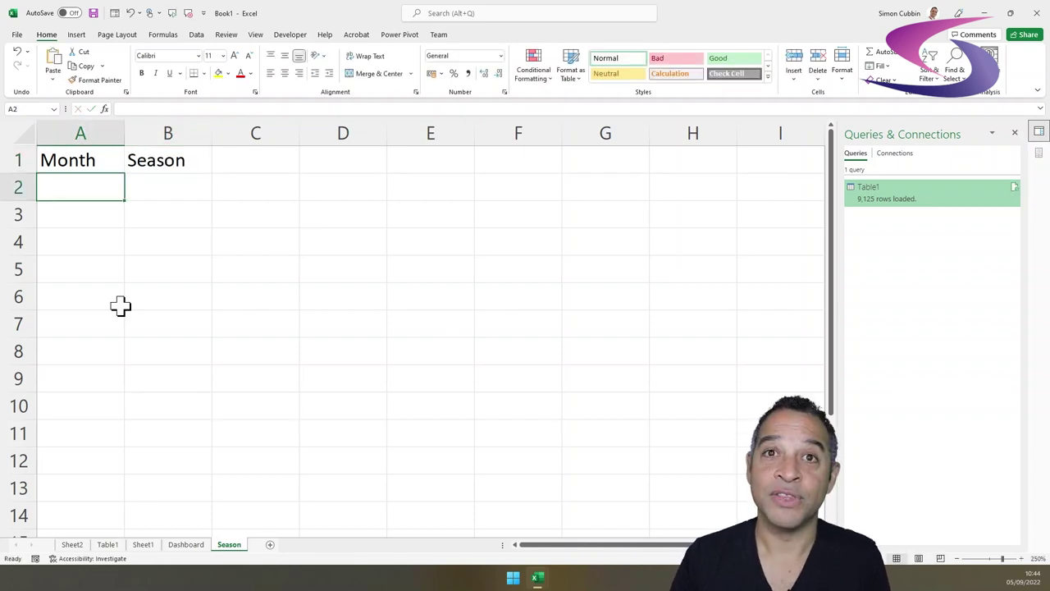
Fill the Month column in A2:A6 with the season start months 1, 3, 6, 9 and 12.
type("1")
key("Return")
type("3")
key("Return")
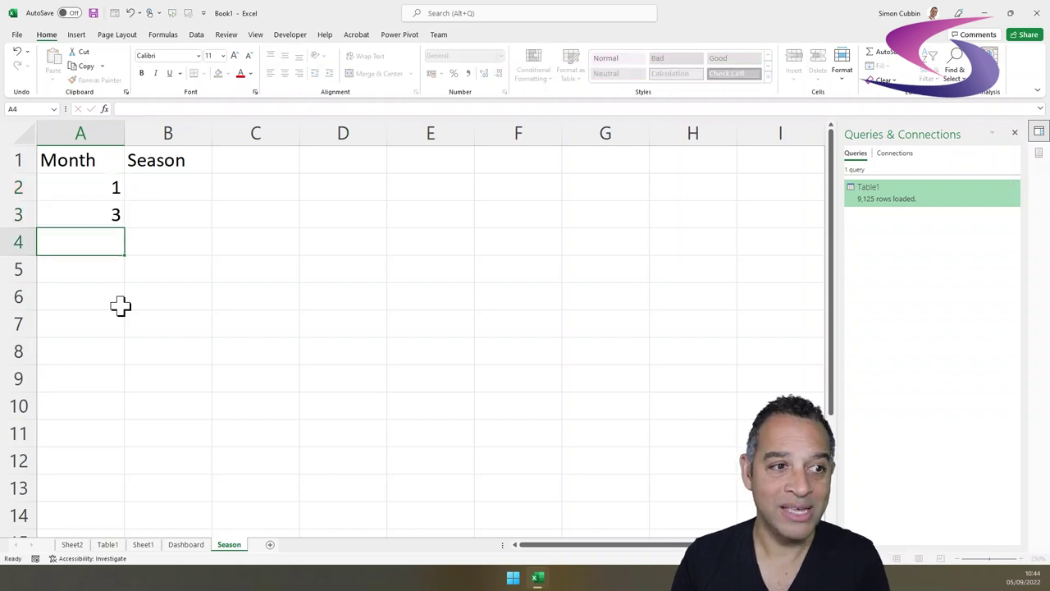
type("6")
key("Return")
type("9")
key("Return")
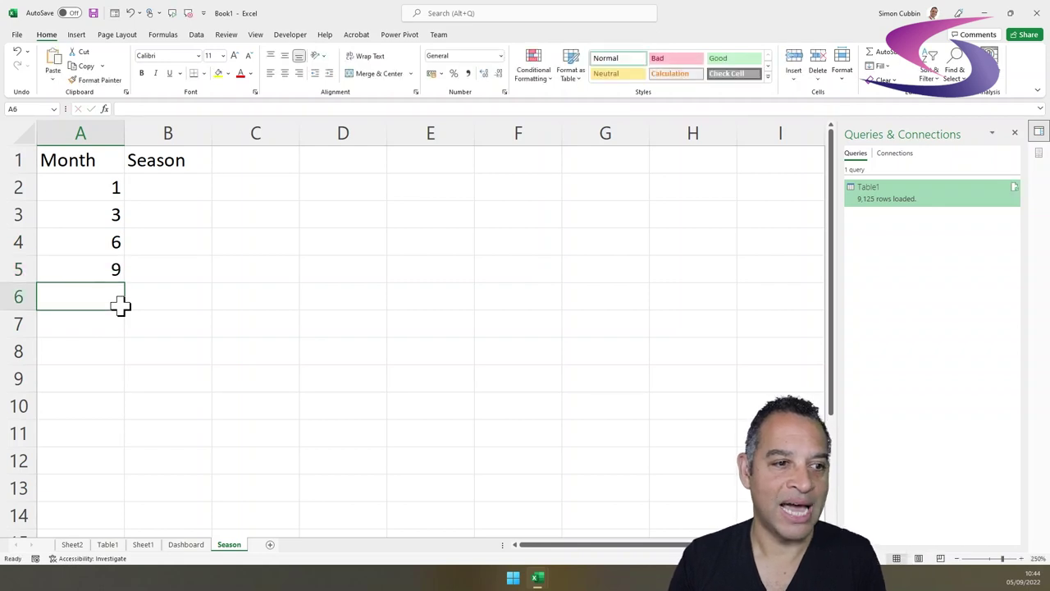
type("12")
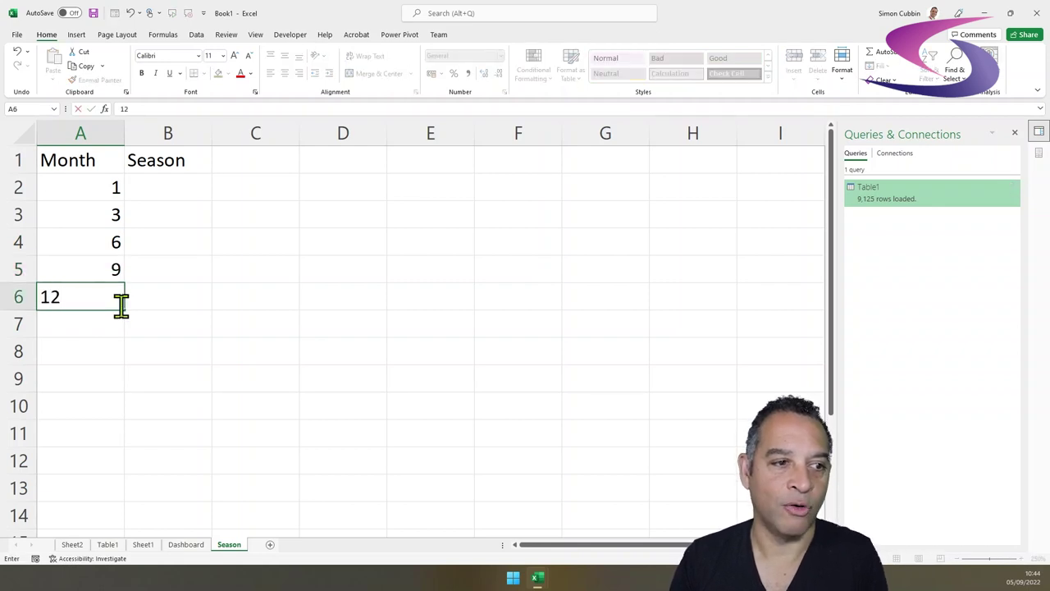
left_click(149, 315)
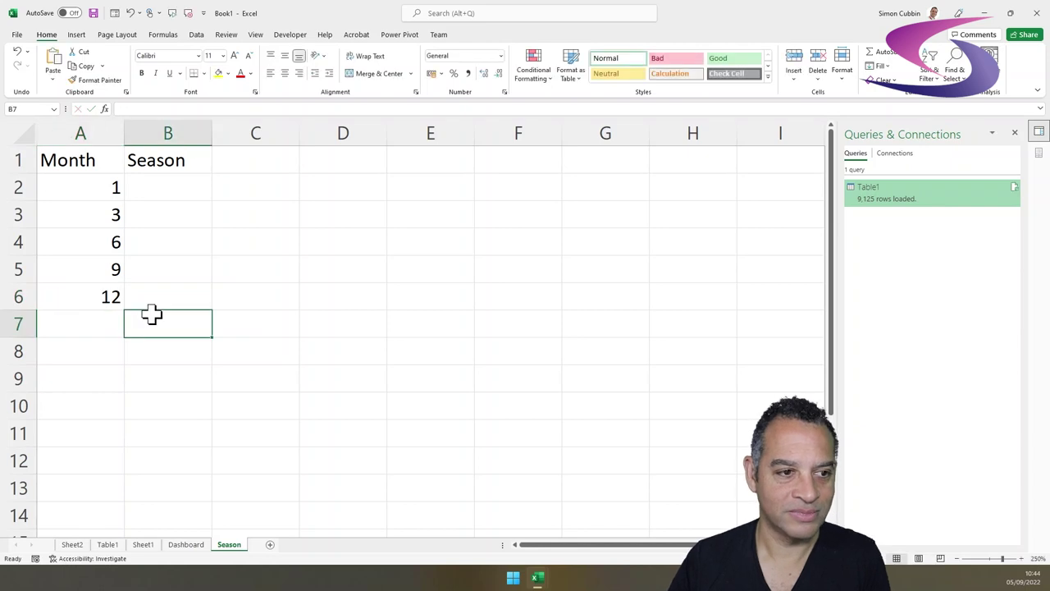
Fill the Season column in B2:B6 with Winter, Spring, Summer, Autumn and Winter.
left_click(160, 197)
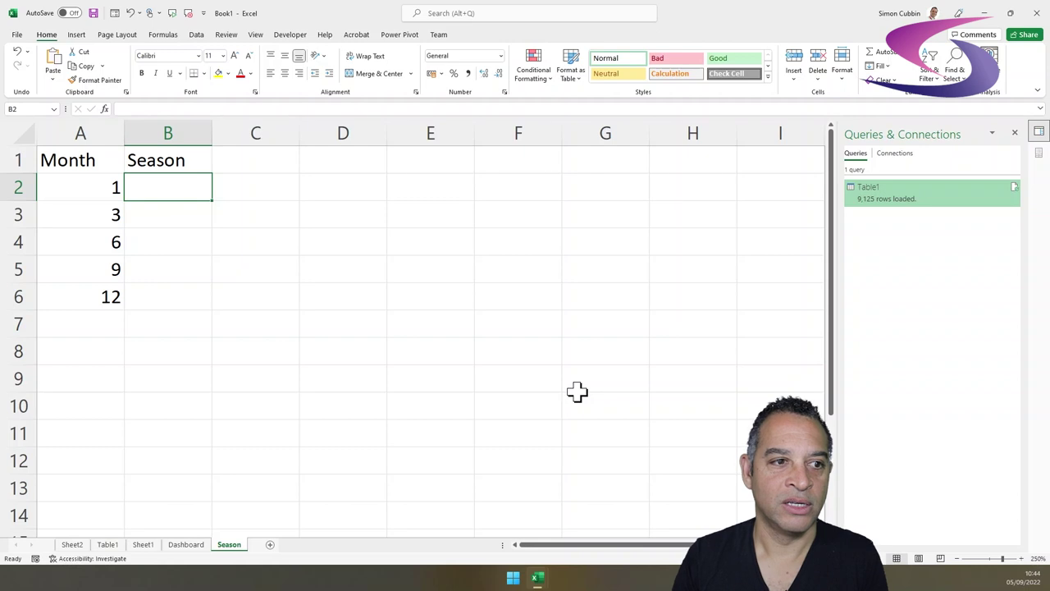
type("Winter")
key("Return")
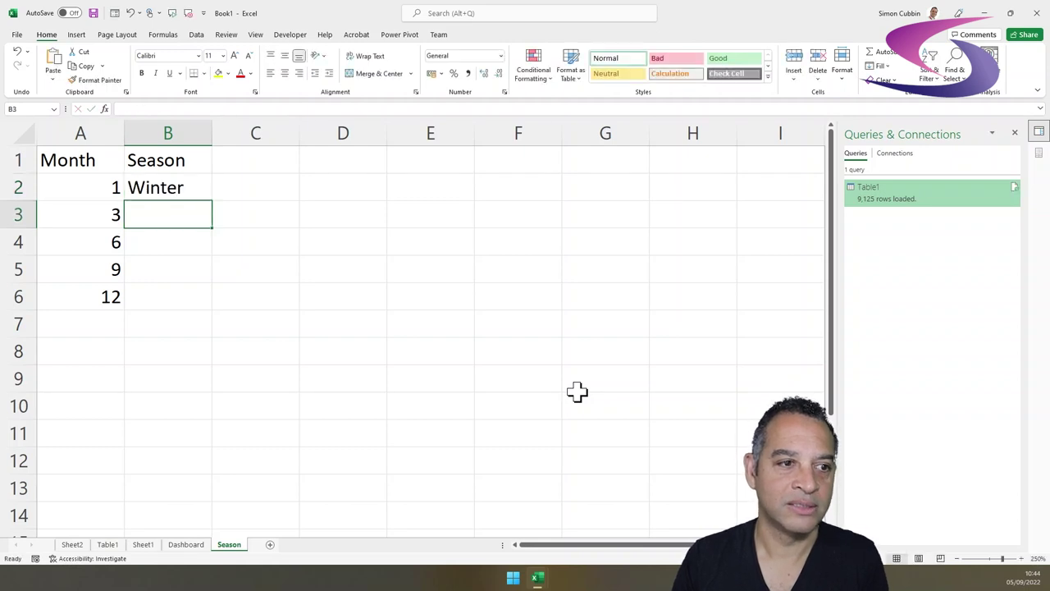
key("Return")
type("Summer")
key("Return")
type("Au")
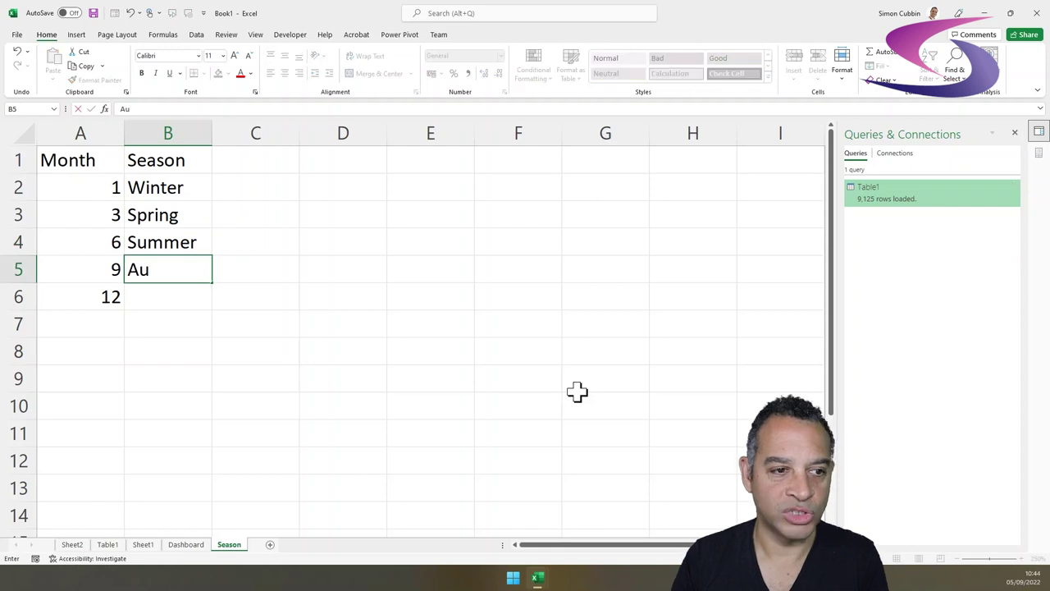
type("tumn")
key("Return")
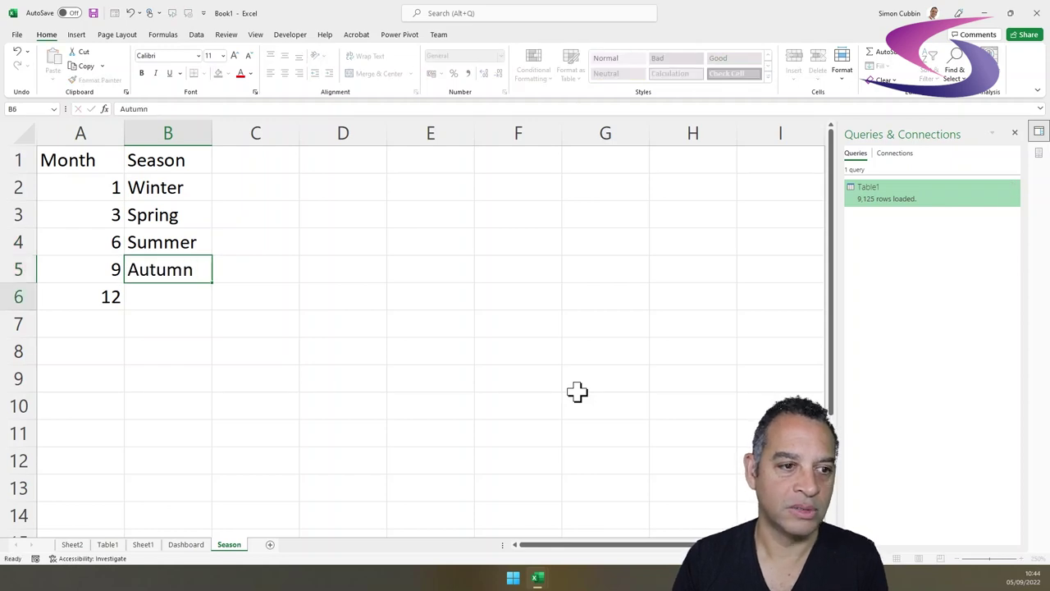
type("Winter")
key("Return")
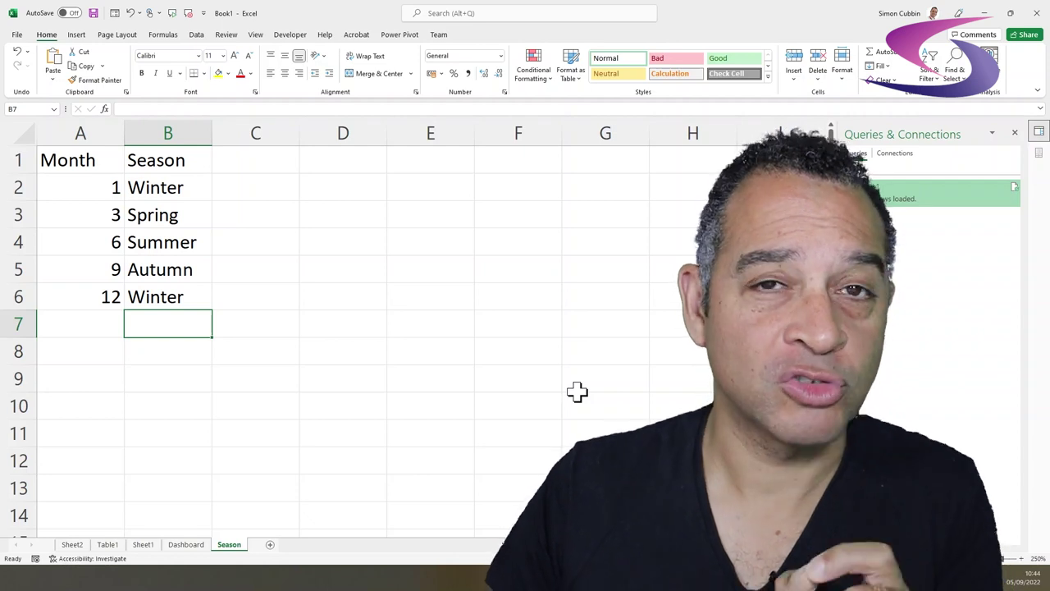
left_click(85, 188)
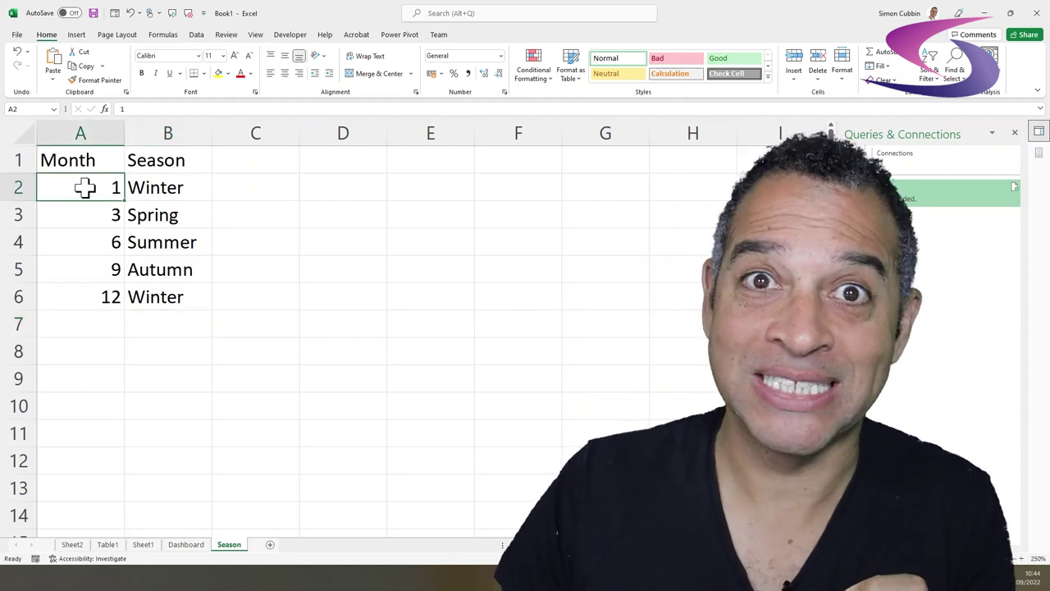
left_click(188, 187)
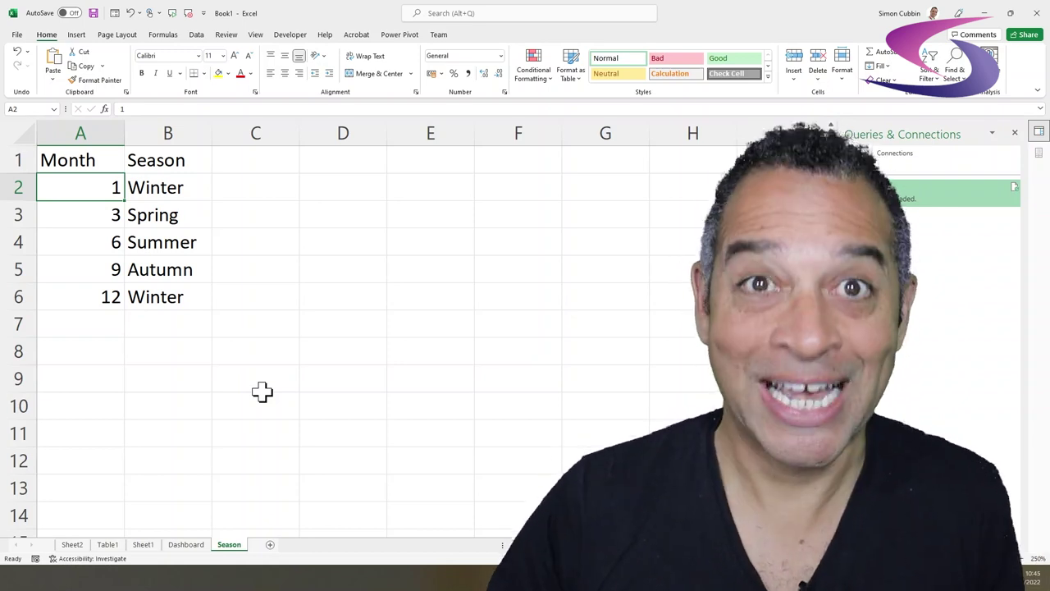
left_click_drag(91, 187, 85, 297)
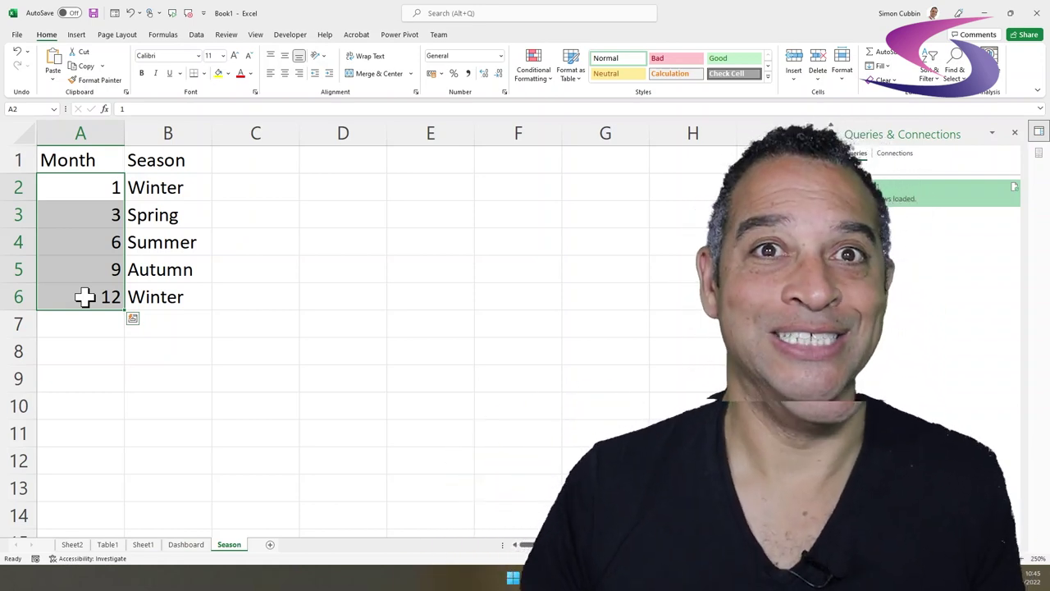
left_click(169, 187)
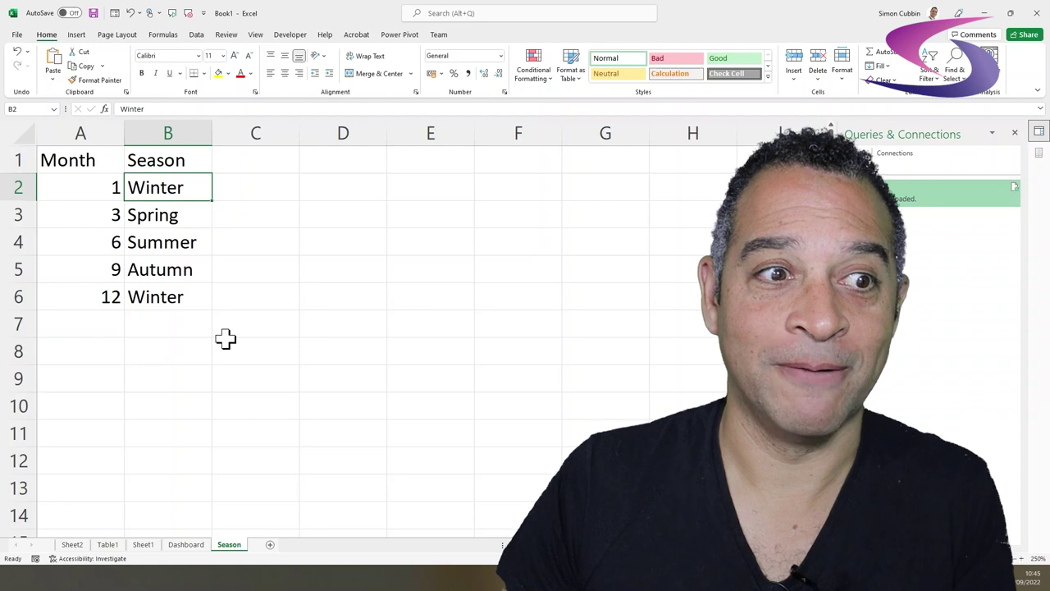
key("ctrl+Down")
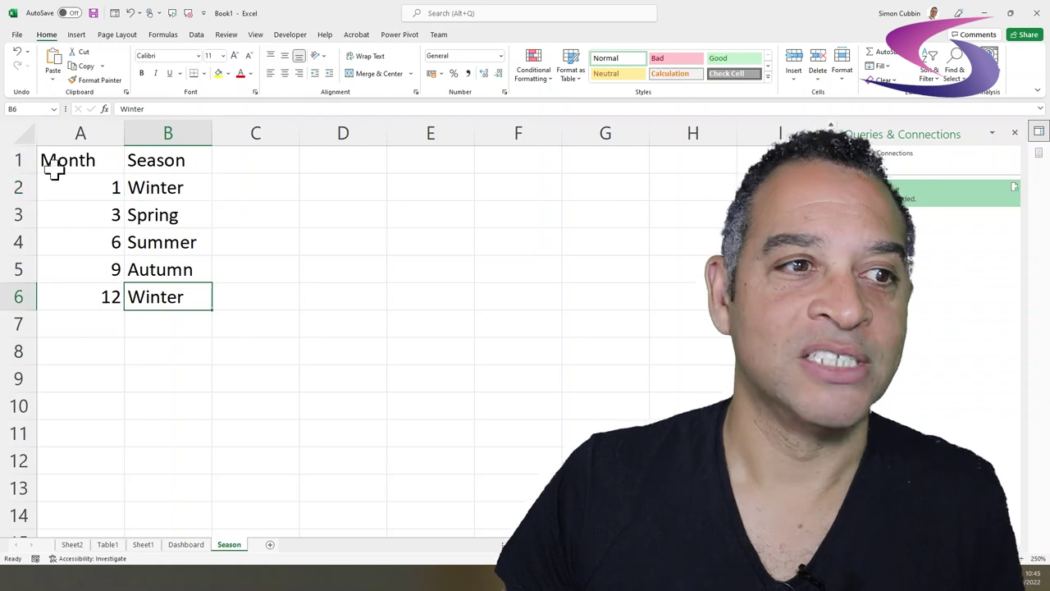
Add a Season column to the sales table on the Table1 sheet by entering the heading in E1.
left_click(69, 548)
left_click(101, 548)
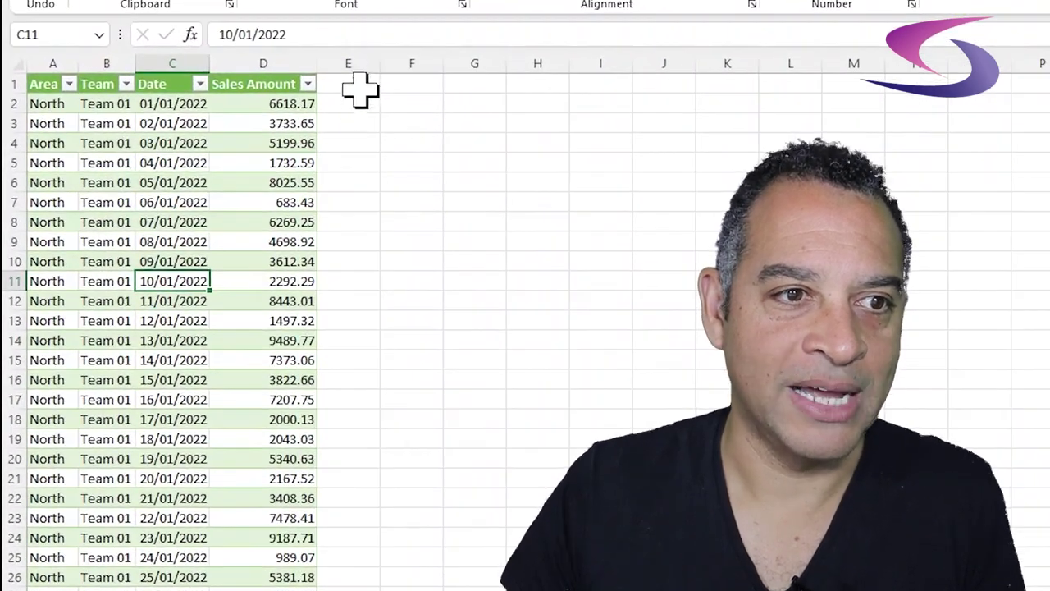
left_click(270, 110)
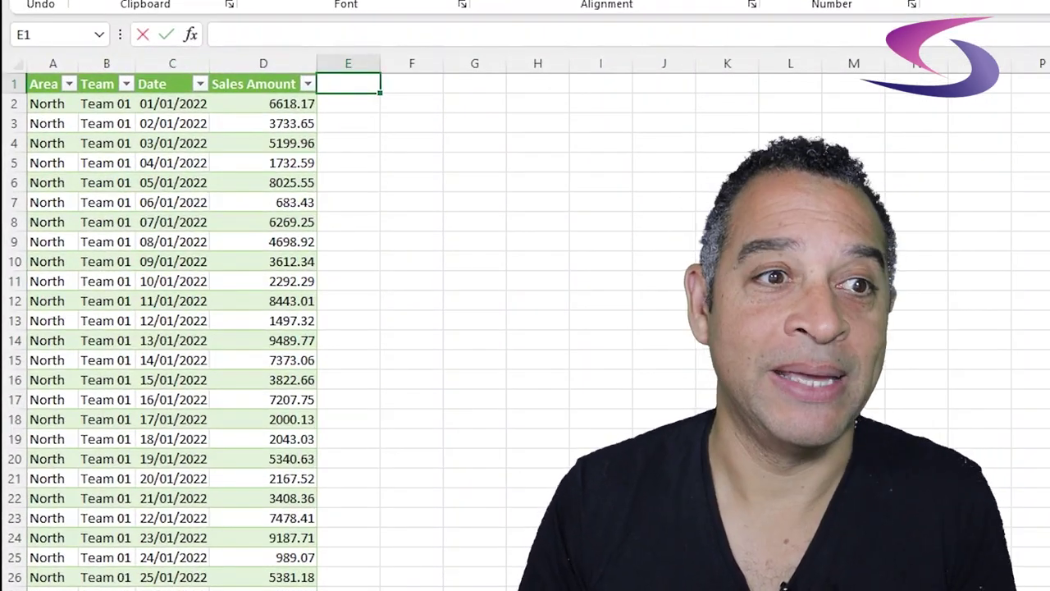
type("Season")
key("Return")
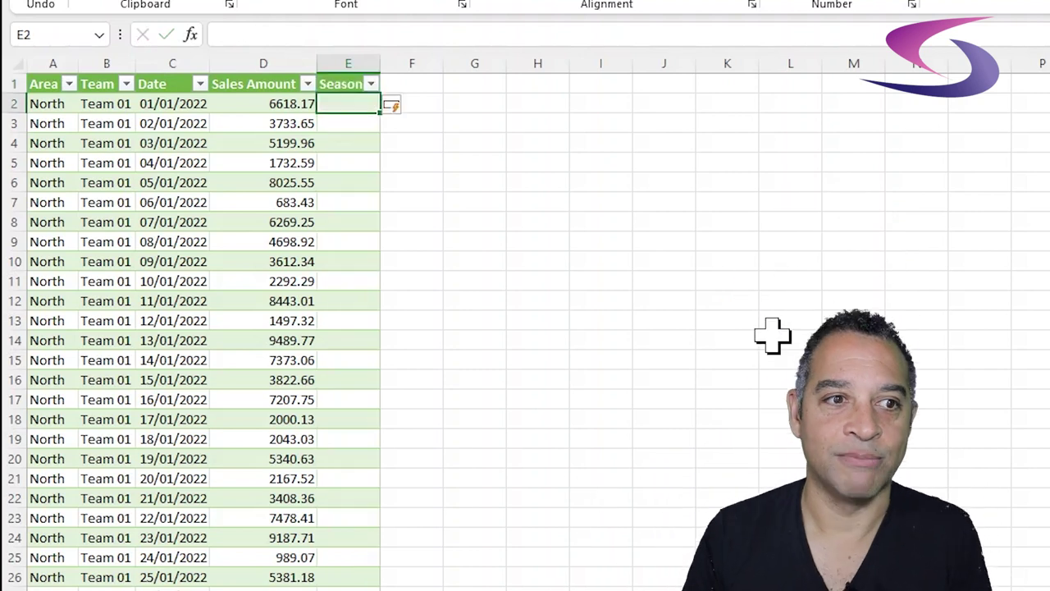
Autofit the Date column of the sales table so that its dates fit.
scroll(467, 254, "up", 4, "ctrl")
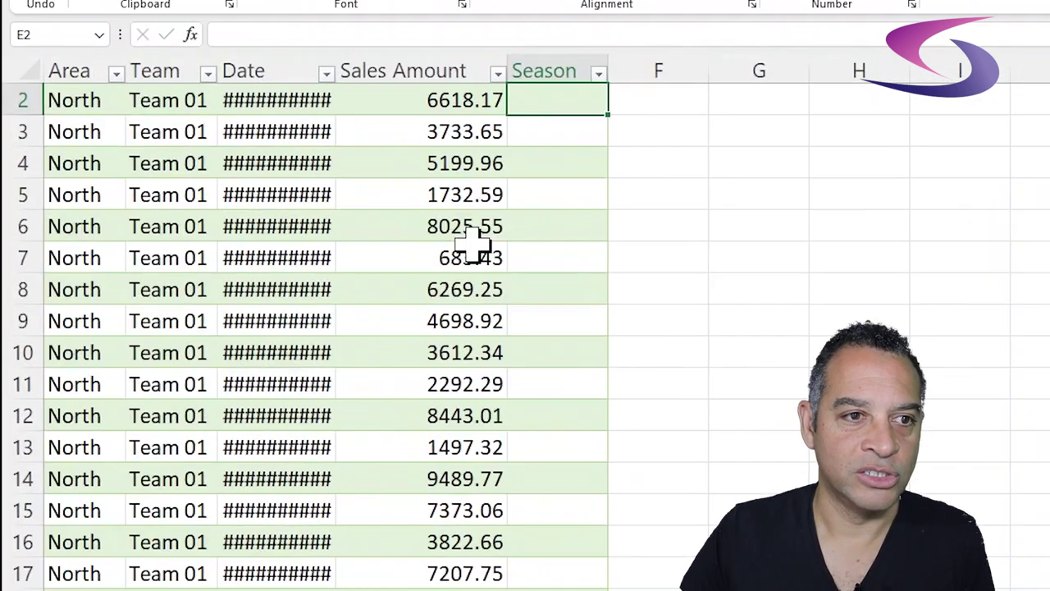
double_click(336, 68)
scroll(712, 282, "up", 1)
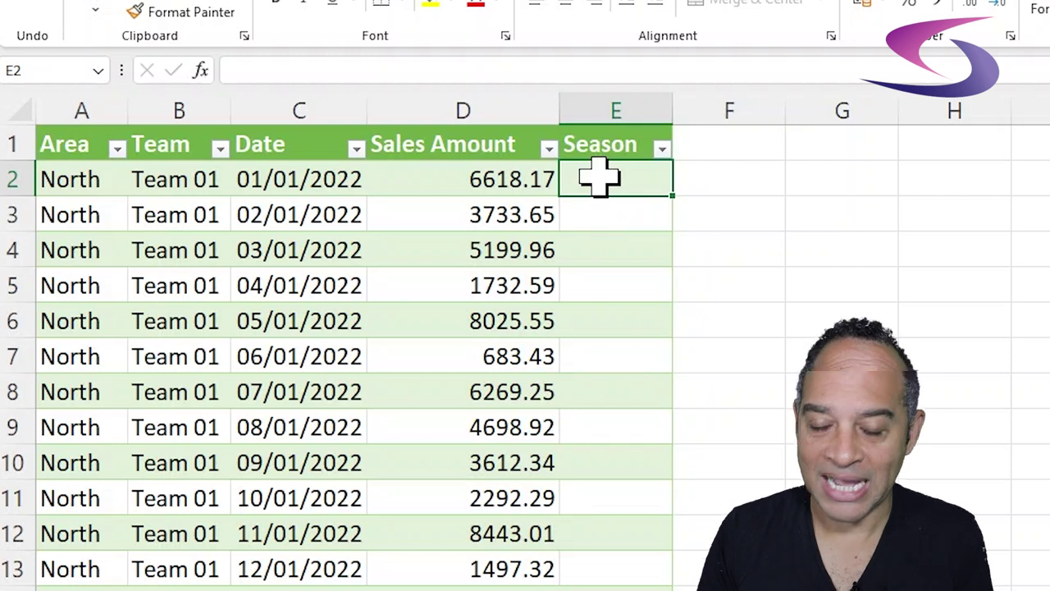
type("=")
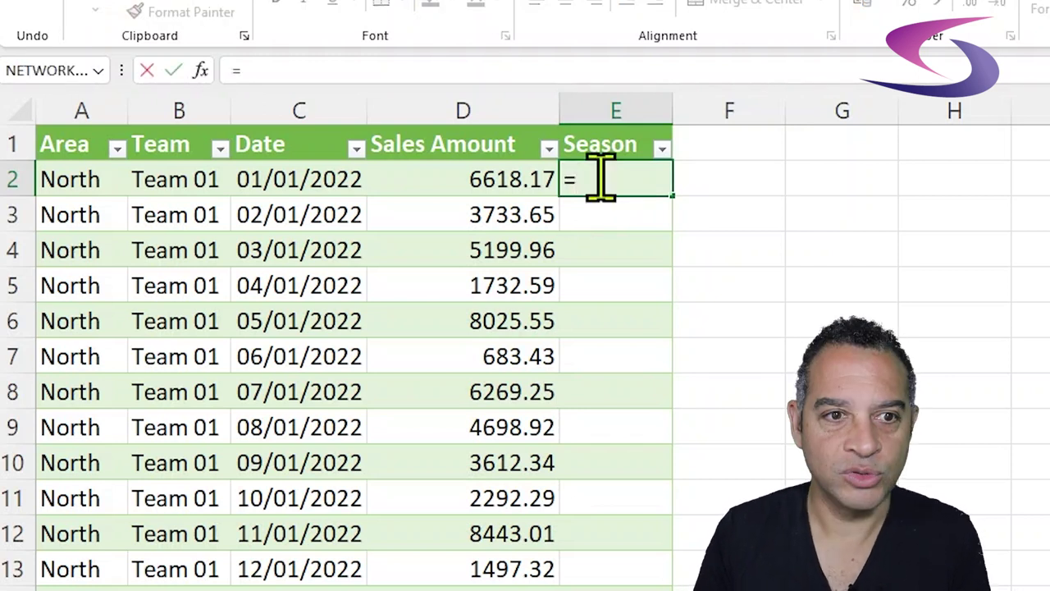
type("VLO")
key("Tab")
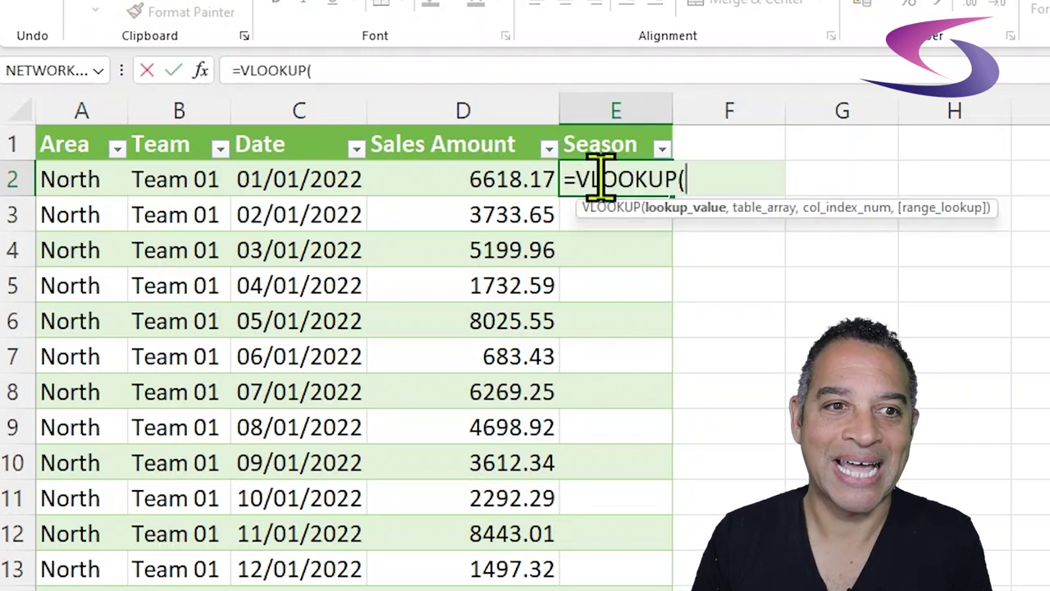
type("MONT")
key("Tab")
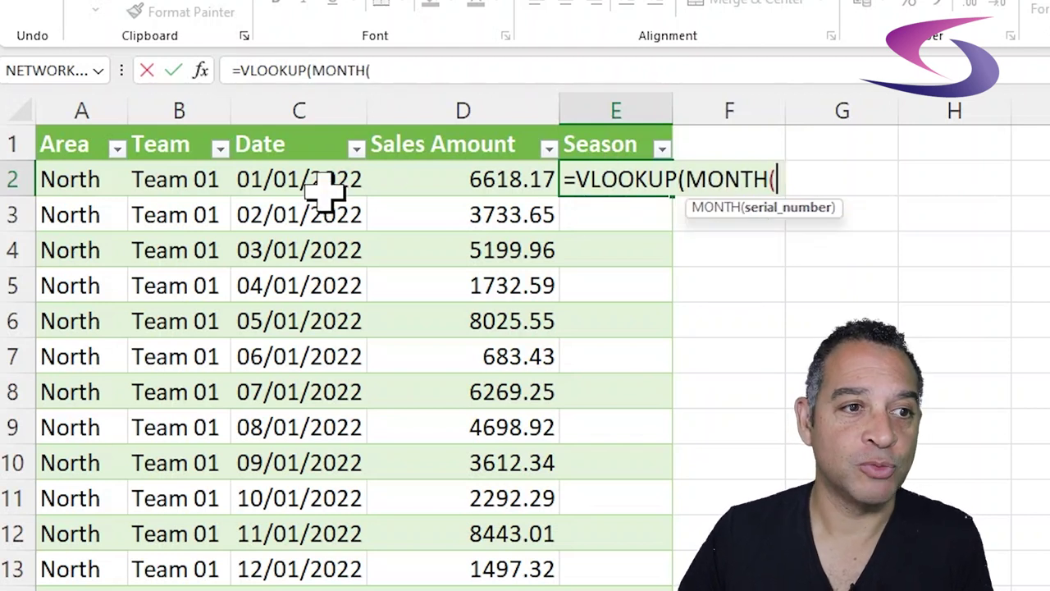
left_click(275, 179)
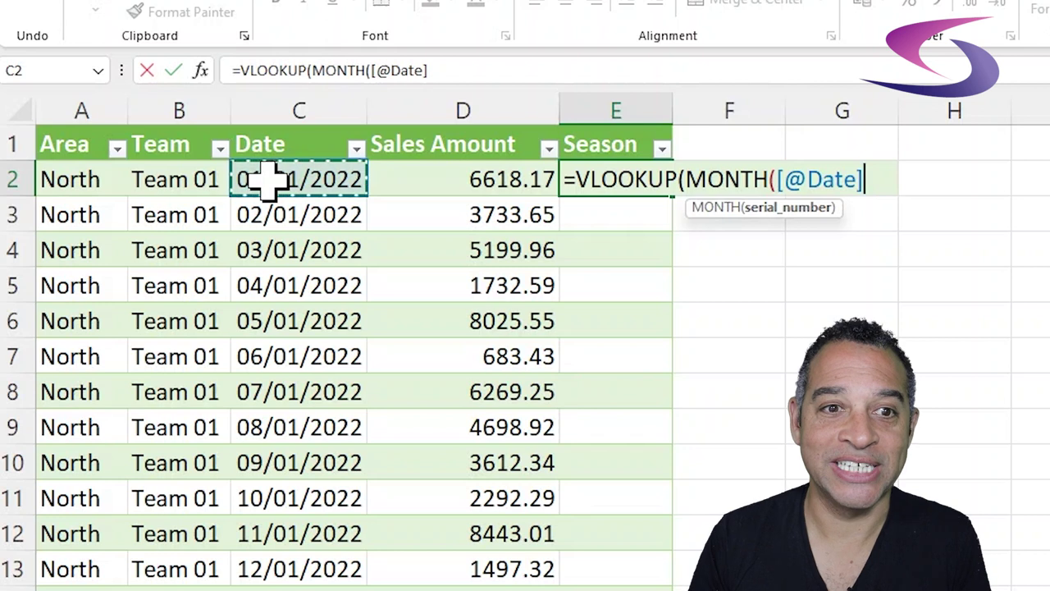
type(")")
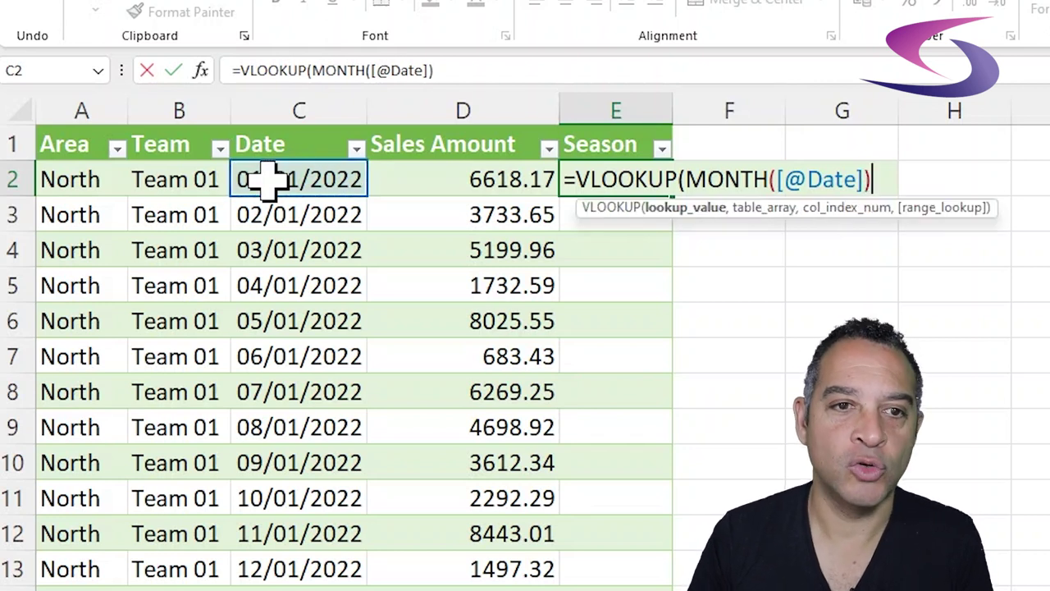
type(",")
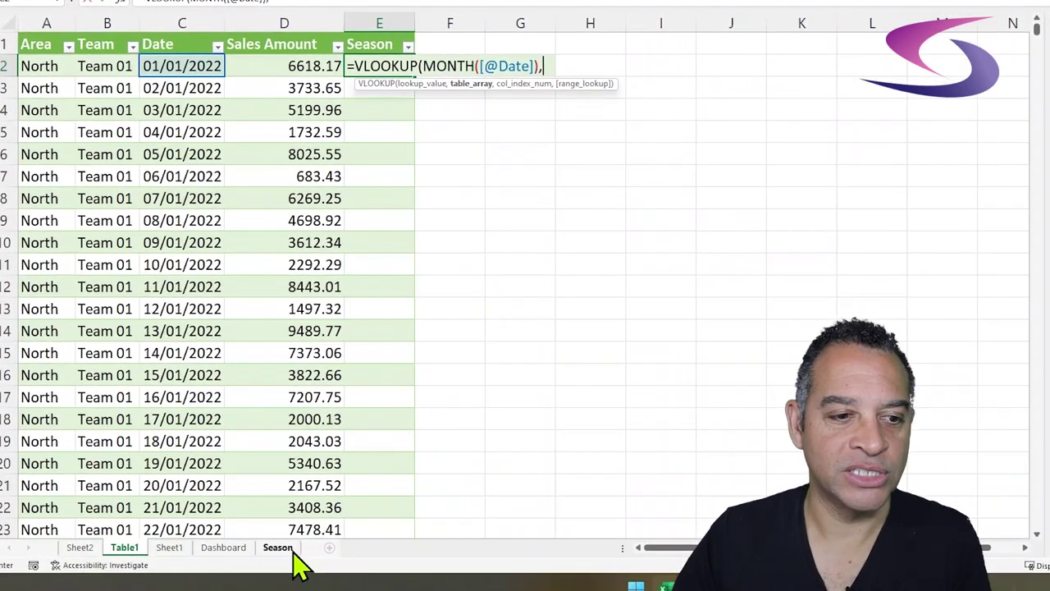
Use A1:B6 on the Season sheet as the VLOOKUP table array and make it absolute.
left_click(279, 547)
left_click(80, 65)
left_click_drag(79, 65, 200, 234)
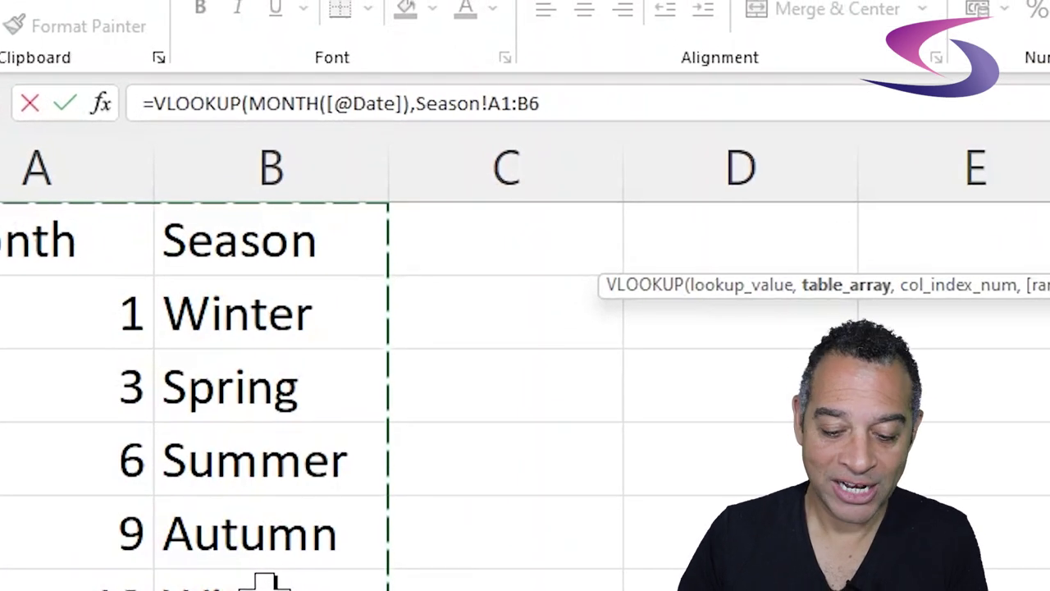
key("F4")
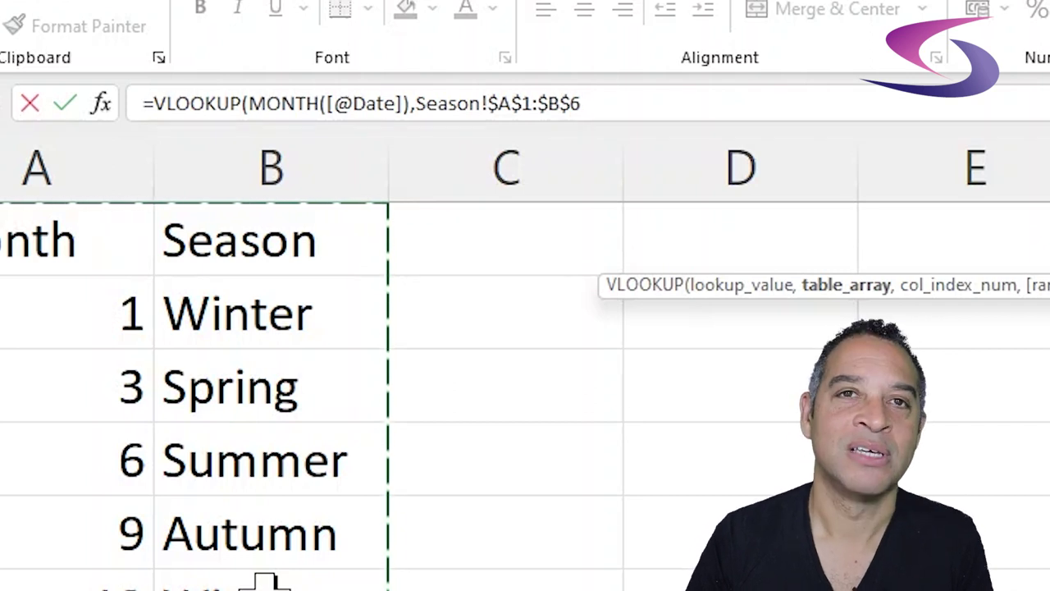
type(",")
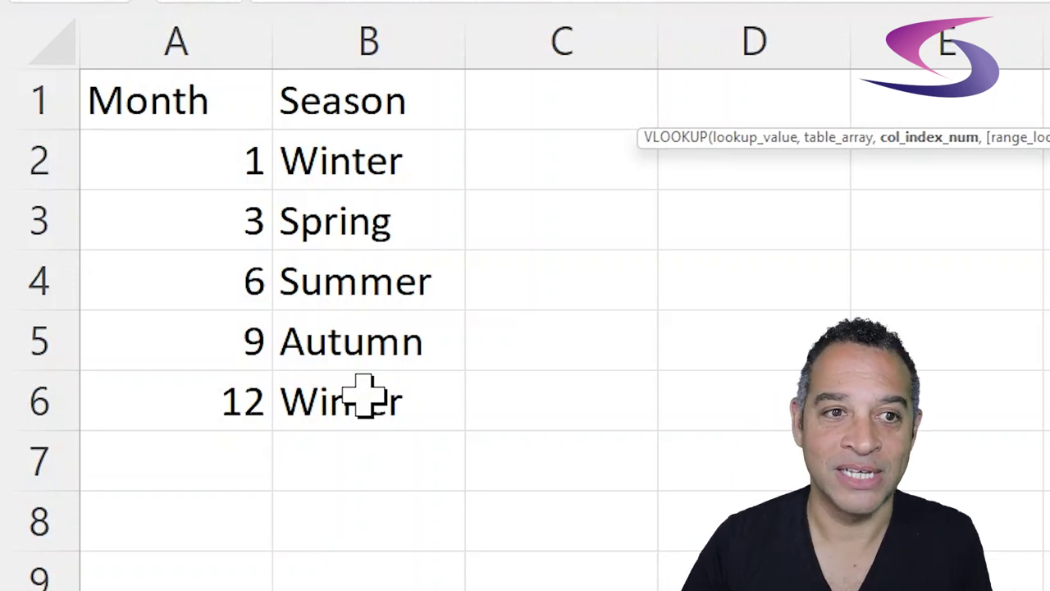
Complete the VLOOKUP with column index 2 and TRUE for an approximate match, and enter the formula.
type("2,")
type("true")
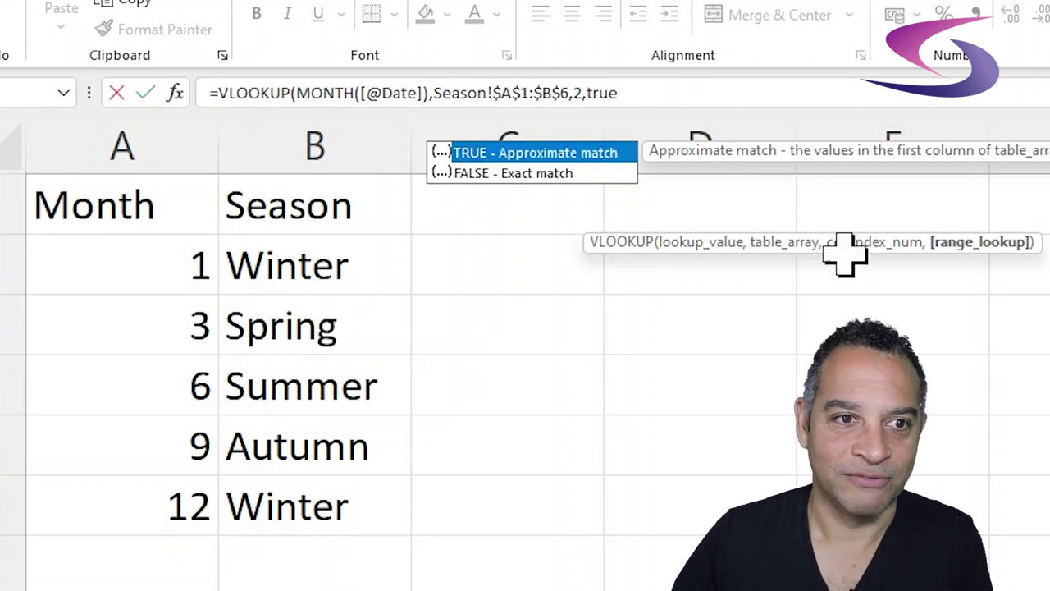
left_click(645, 93)
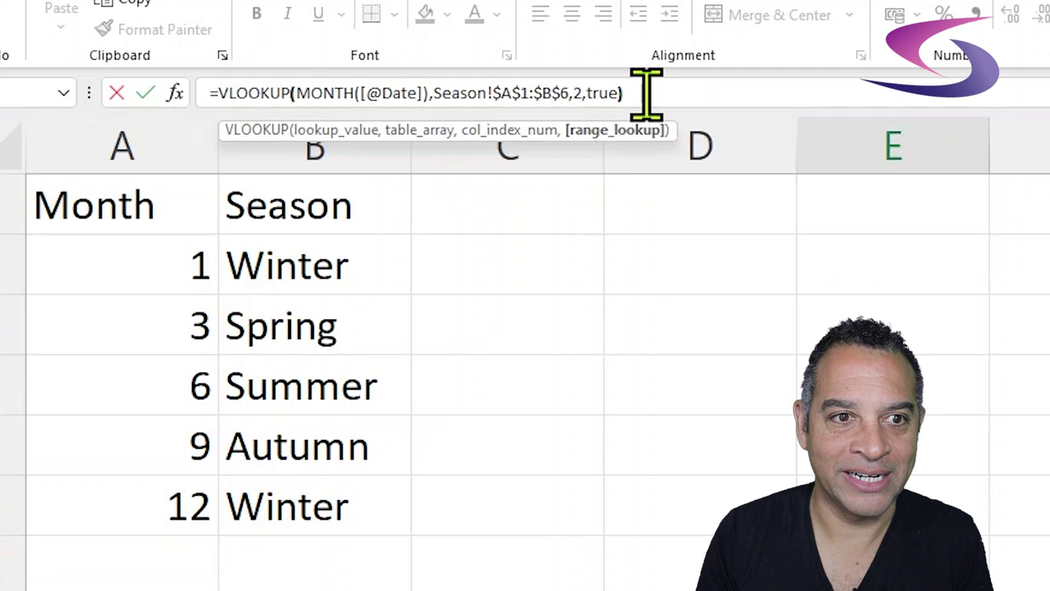
key("Right")
key("Return")
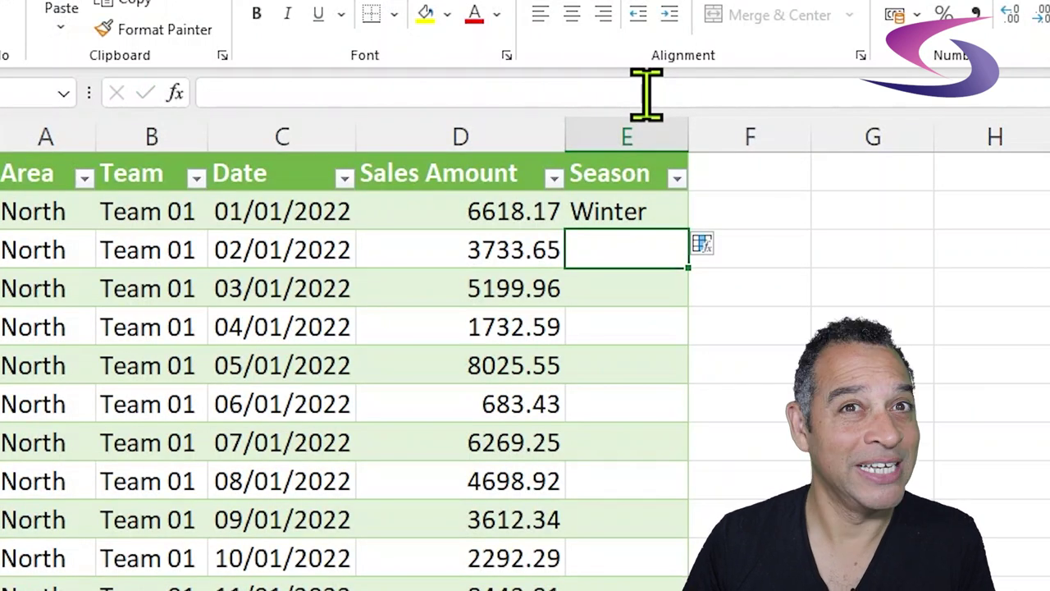
Fill the VLOOKUP formula from E2 down the whole Season column of the sales table.
left_click(637, 206)
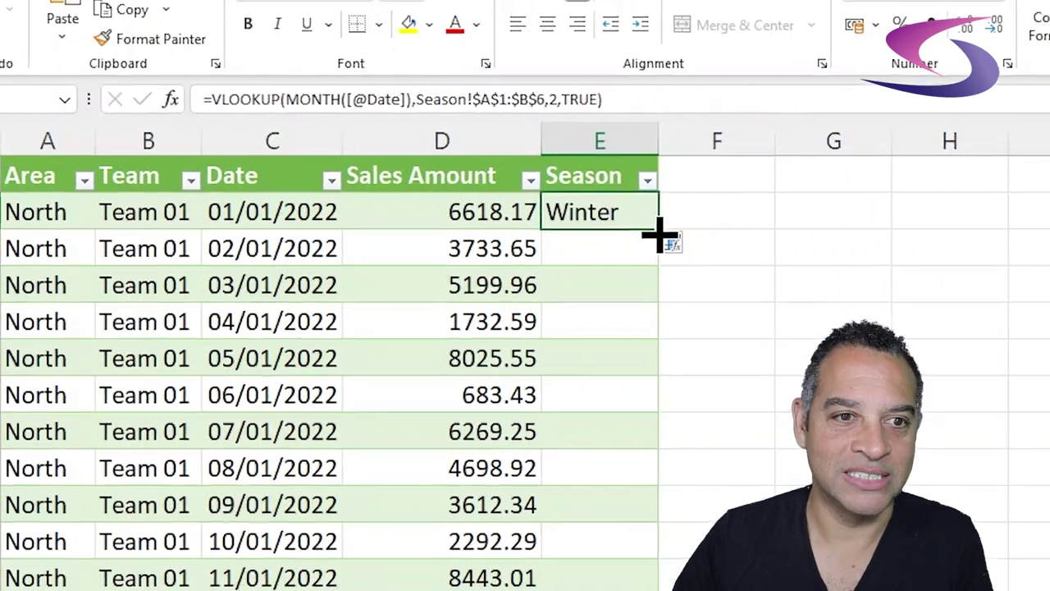
double_click(659, 232)
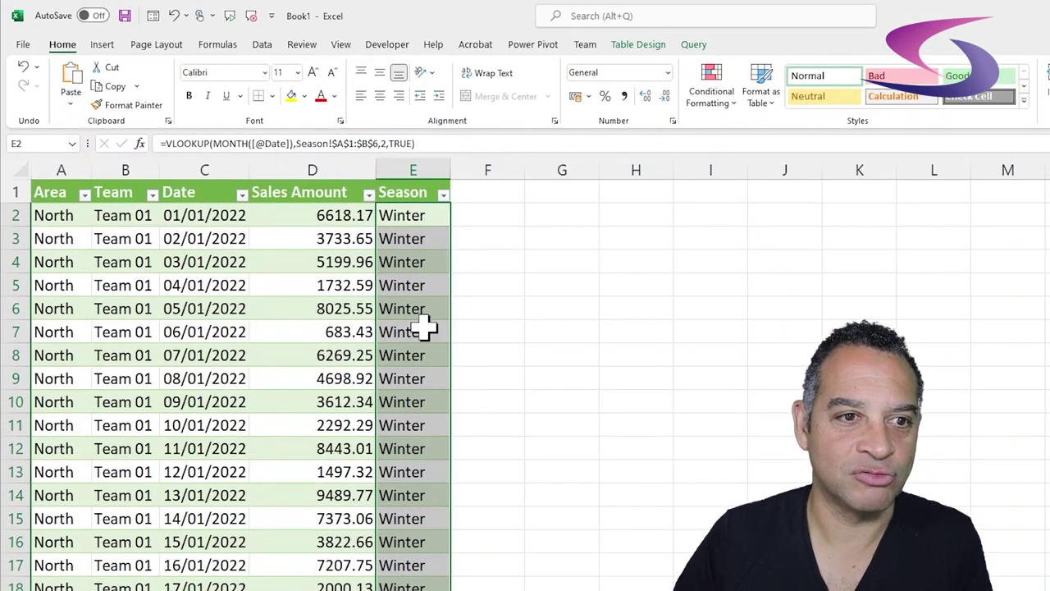
scroll(421, 328, "down", 20)
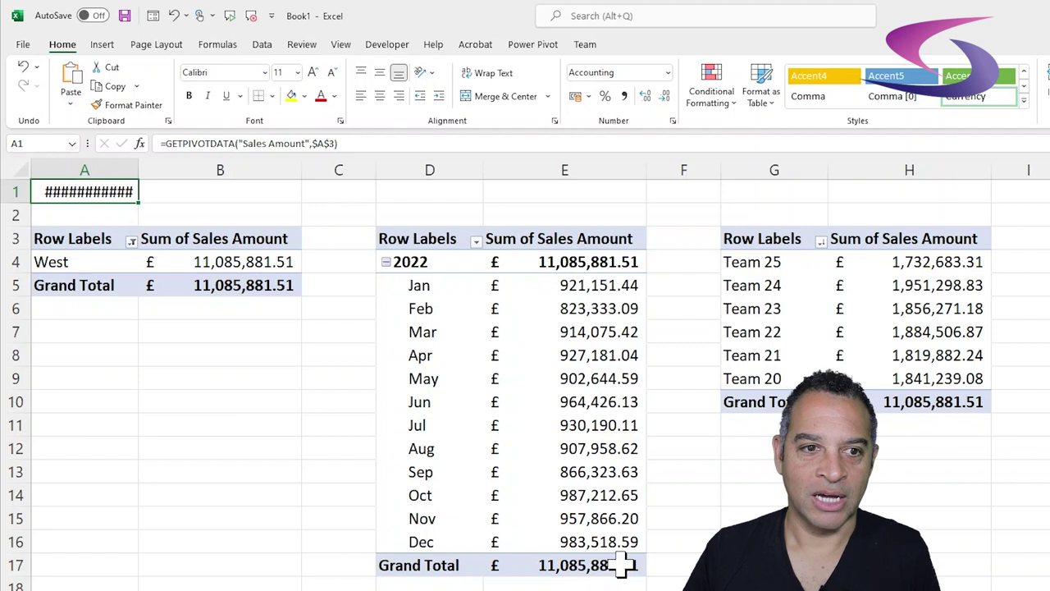
Copy the monthly sales PivotTable in D3:E17 on Sheet2 to J3 and refresh the copy.
left_click_drag(418, 239, 589, 565)
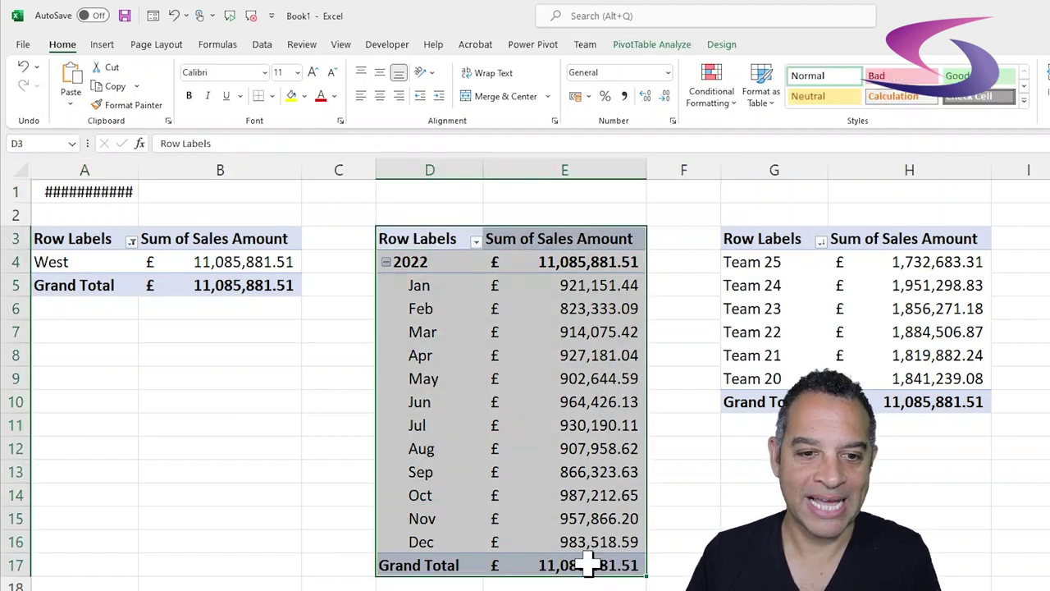
key("ctrl+c")
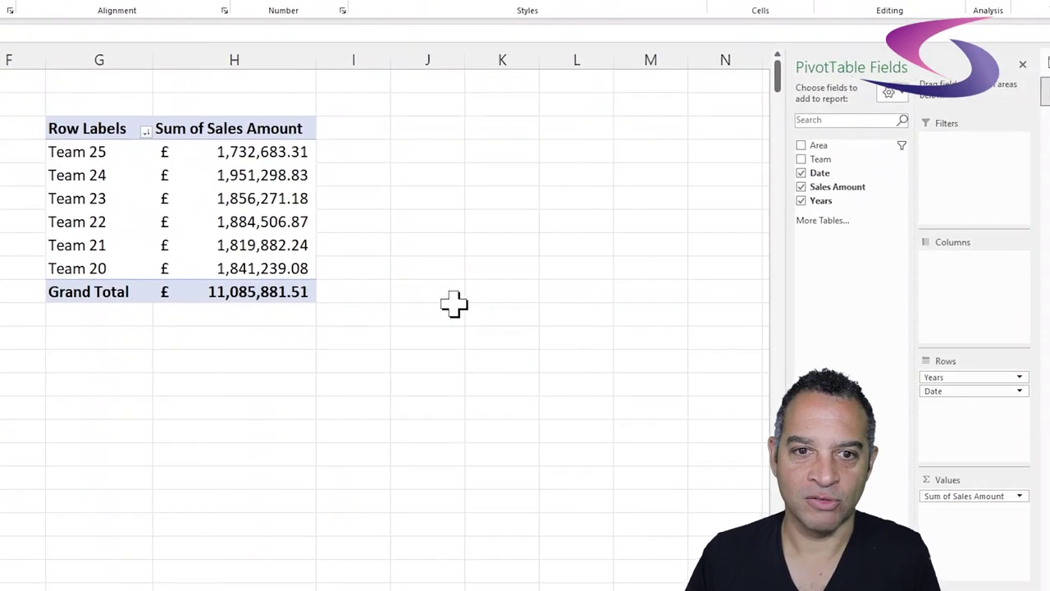
left_click(536, 144)
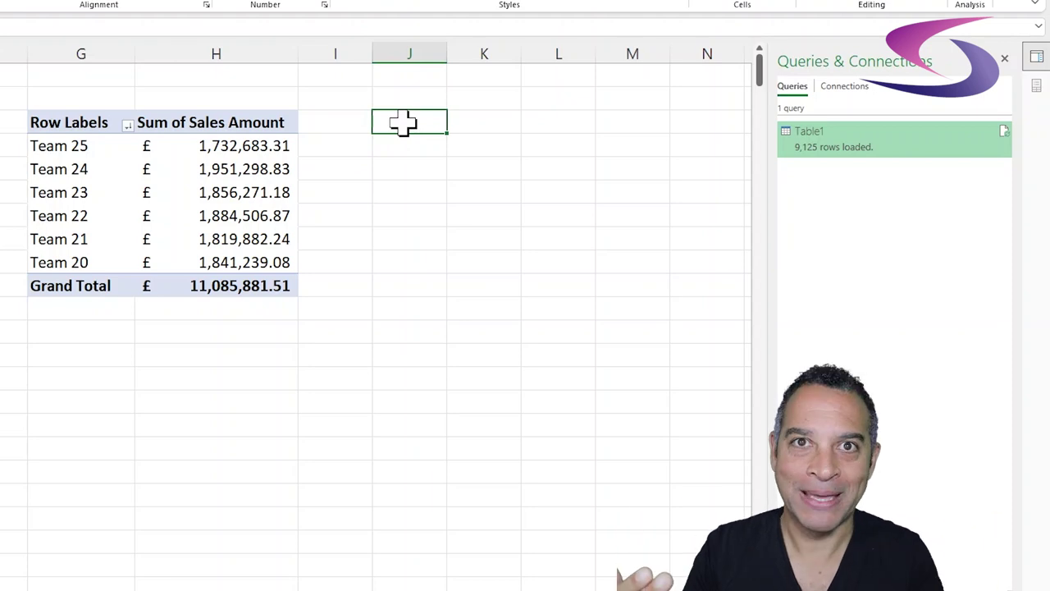
key("ctrl+v")
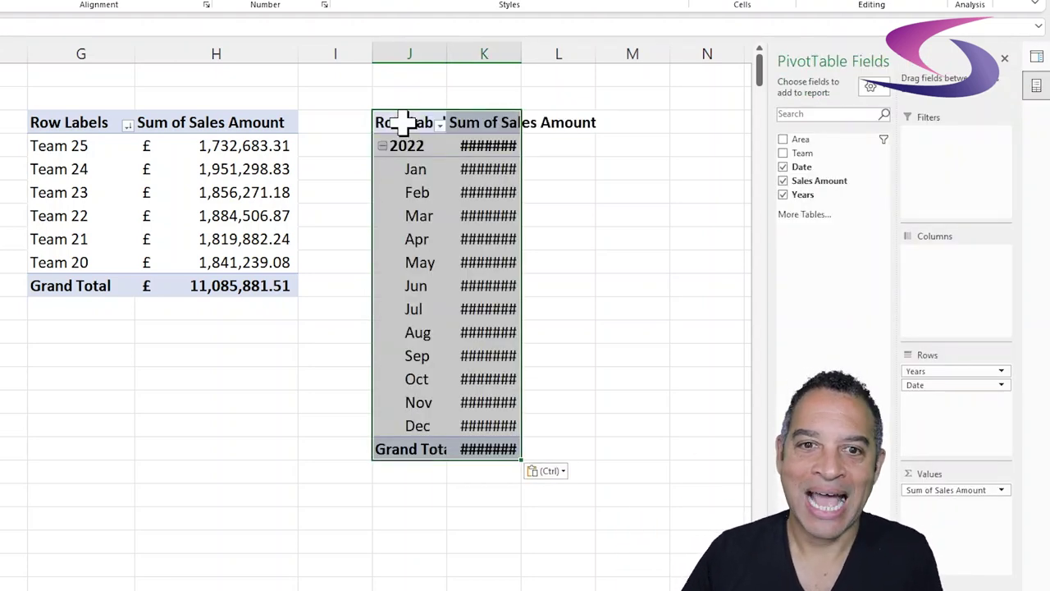
right_click(428, 182)
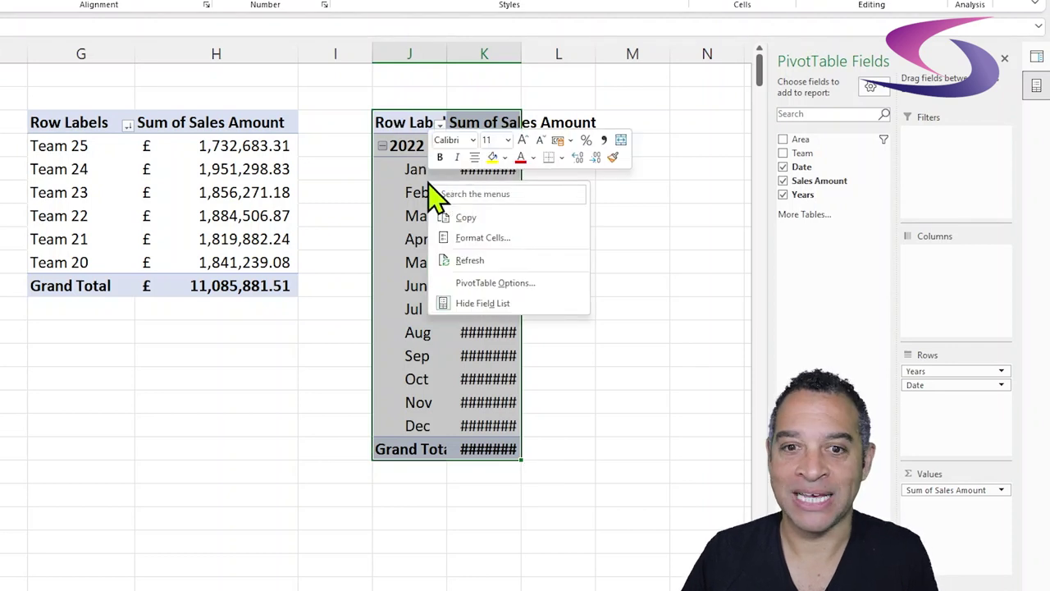
left_click(492, 260)
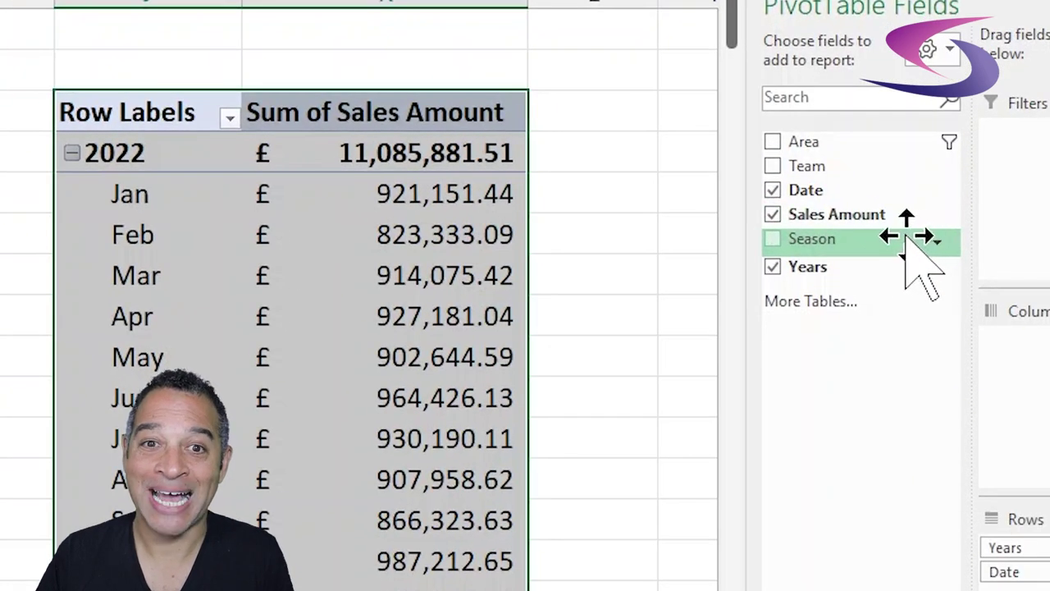
Replace the Date and Years fields in the copied PivotTable with Season as its row field.
left_click(773, 192)
left_click(773, 264)
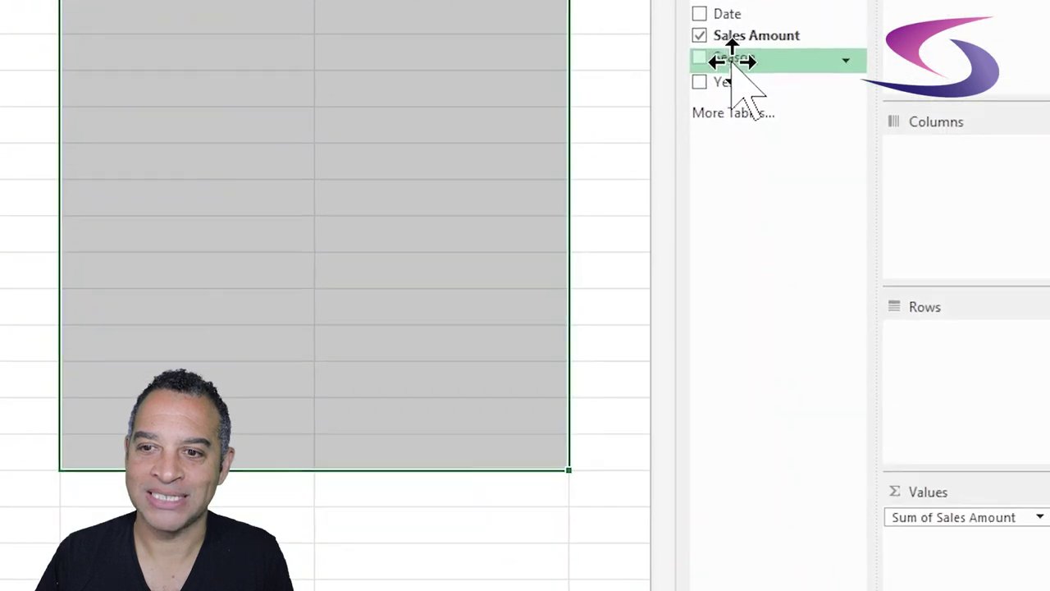
left_click_drag(808, 239, 1006, 548)
left_click_drag(857, 228, 883, 253)
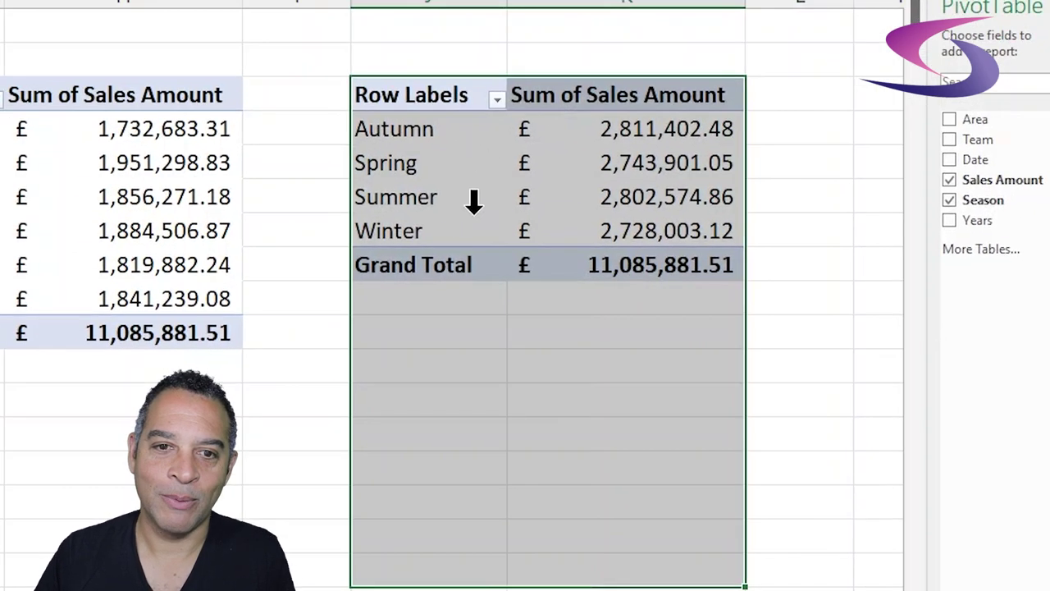
left_click(257, 22)
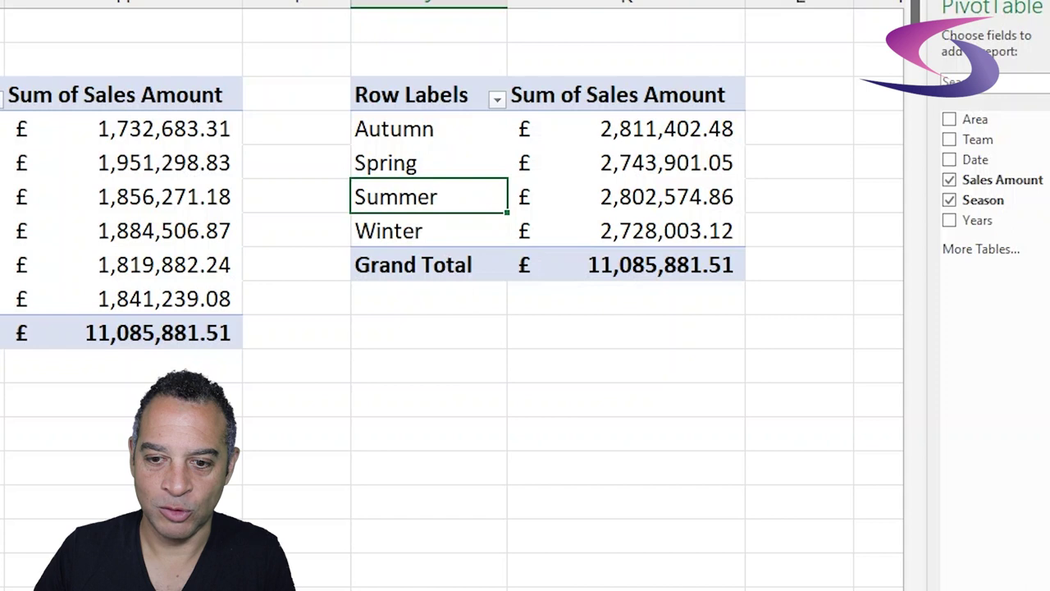
List the seasons Spring, Summer, Autumn and Winter in cells N1:N4 beside the season PivotTable.
scroll(452, 246, "right", 5)
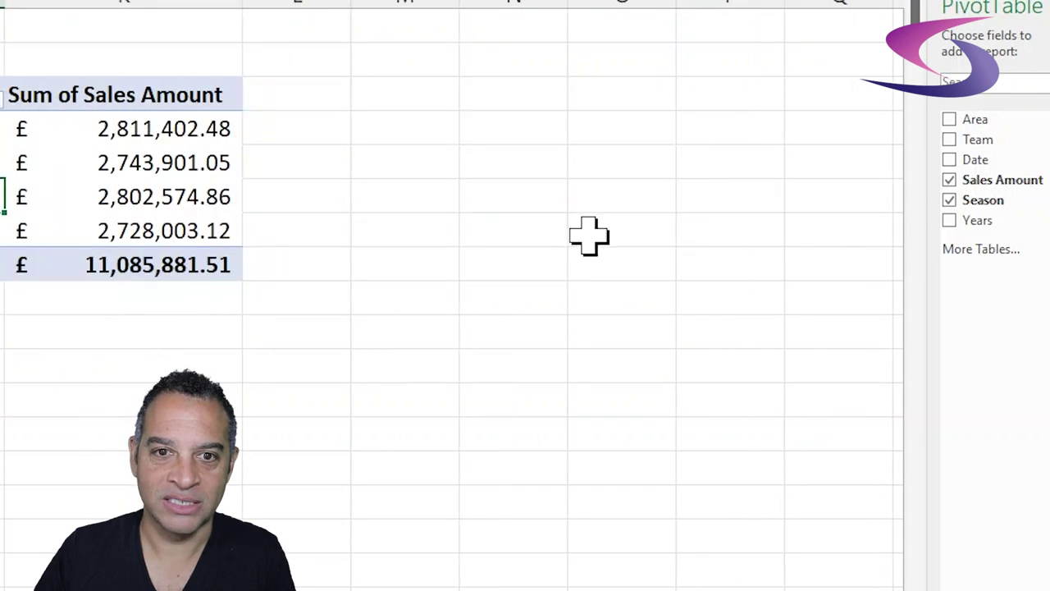
left_click(500, 17)
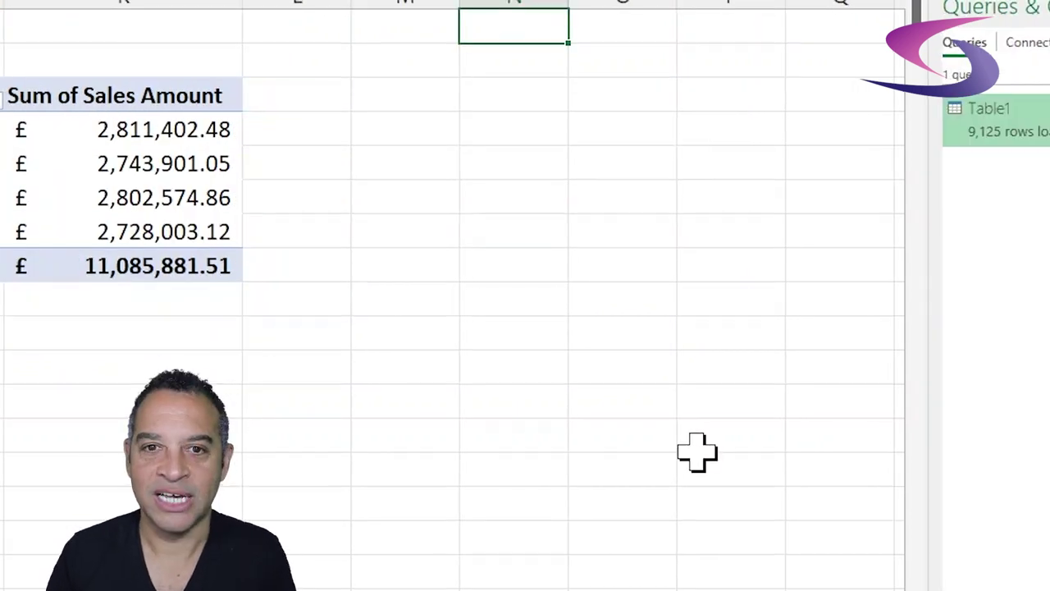
type("Spring")
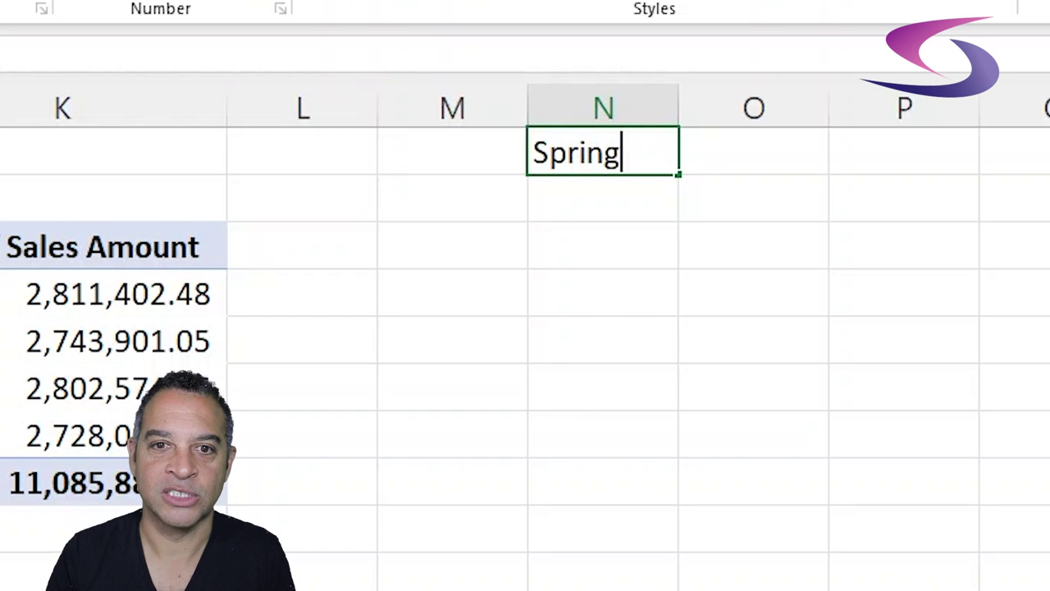
key("Return")
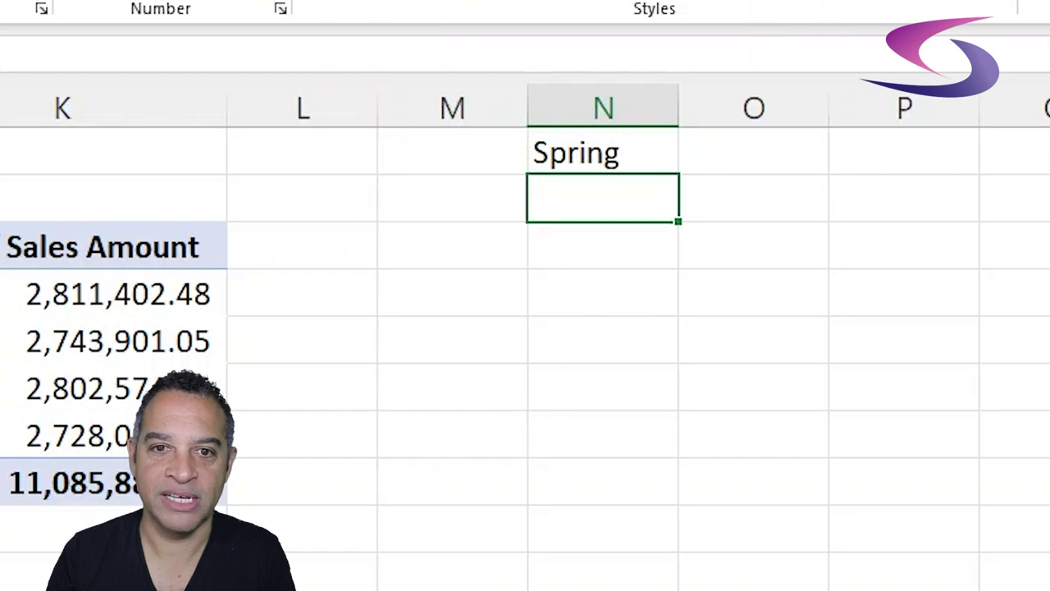
type("Summer")
key("Return")
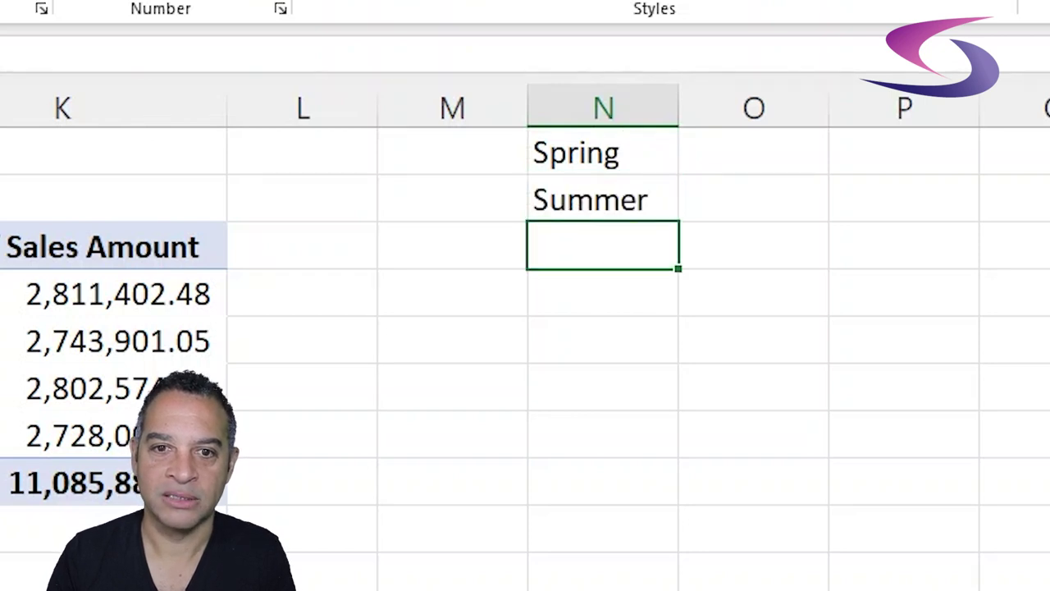
type("Autumn")
key("Return")
type("Win")
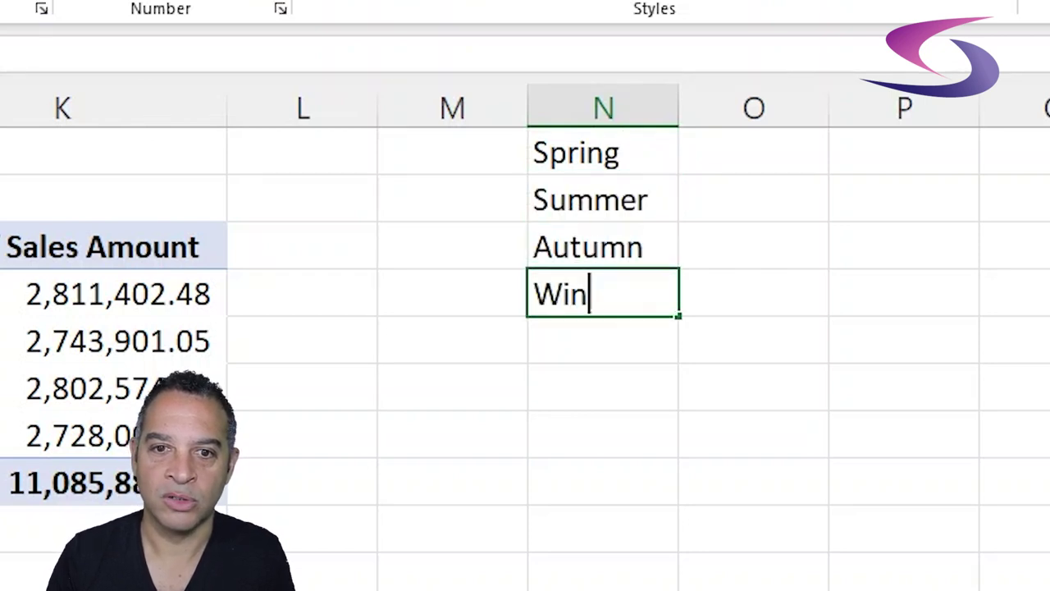
type("ter")
key("Return")
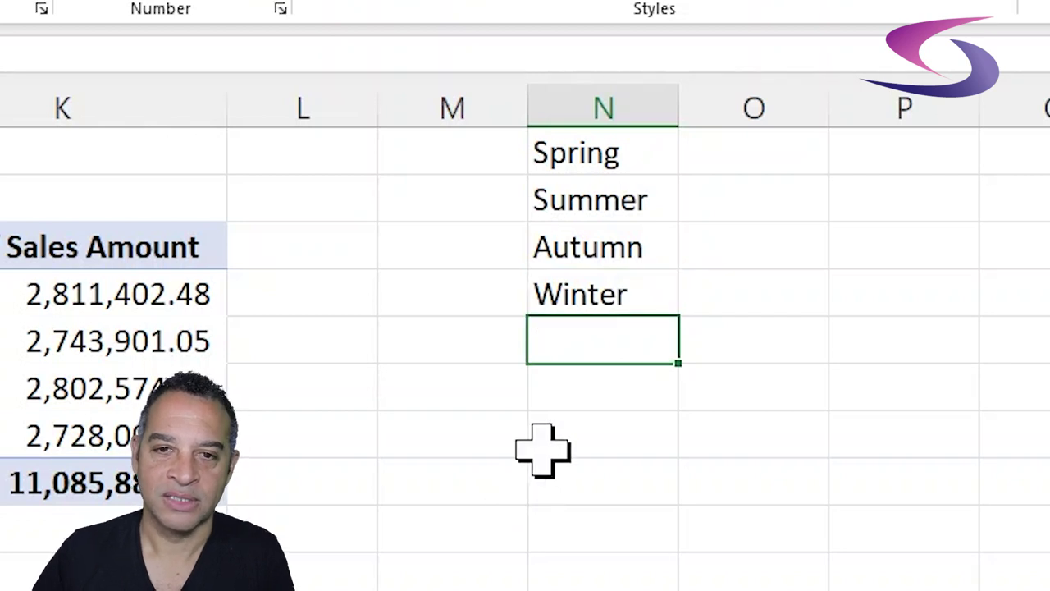
Import the seasons in N1:N4 as a custom list in the advanced options, then clear those cells.
left_click_drag(580, 147, 590, 294)
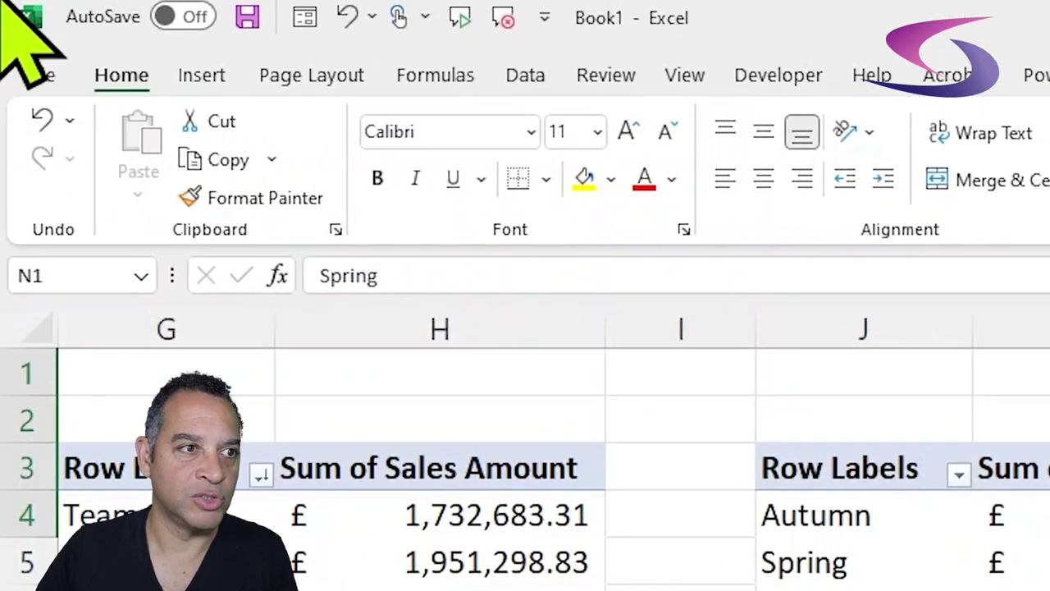
left_click(39, 78)
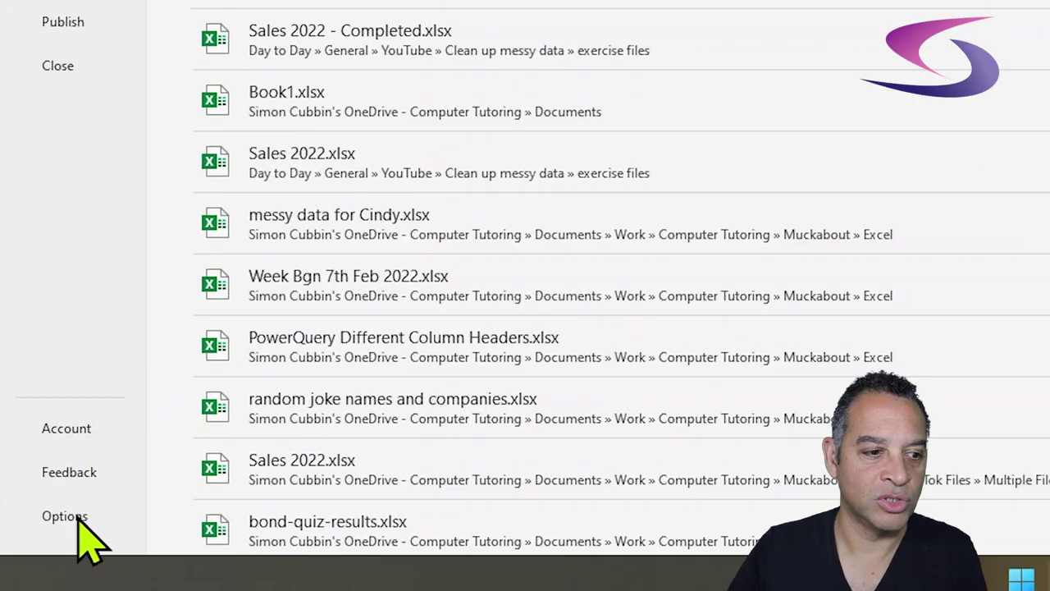
left_click(74, 518)
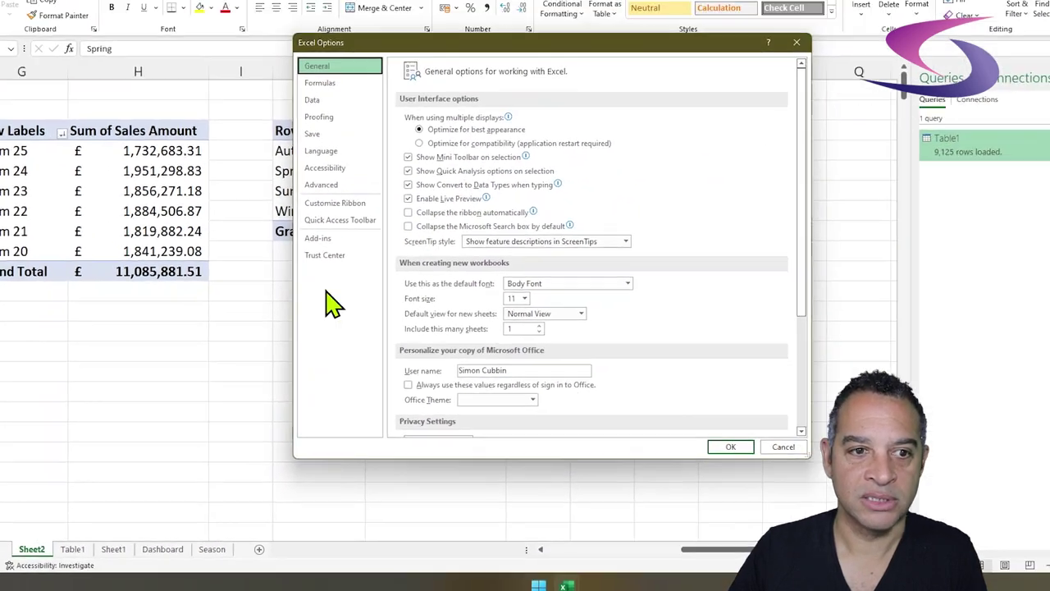
left_click(327, 186)
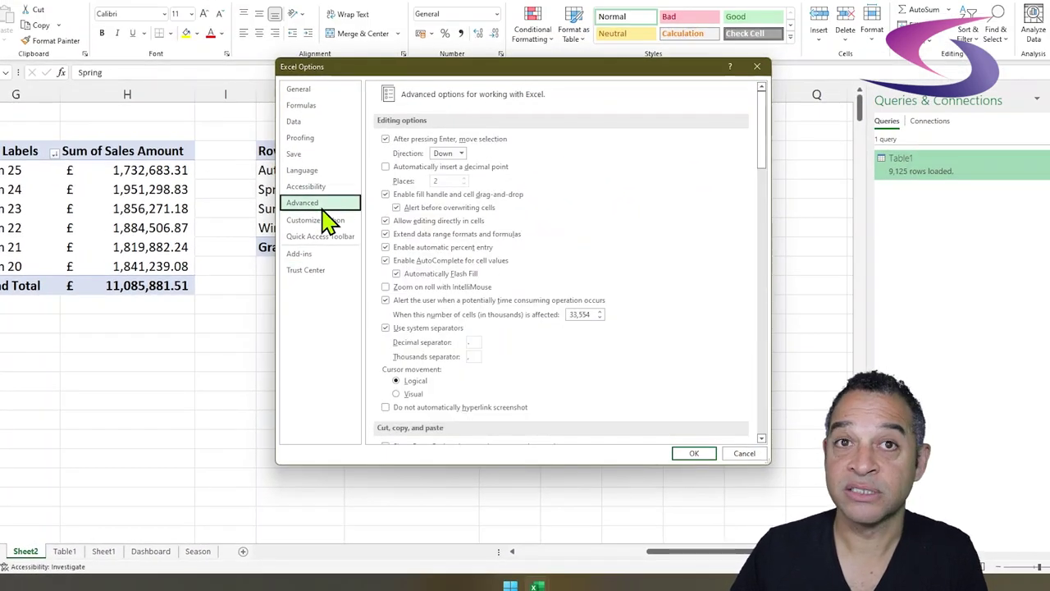
left_click_drag(758, 133, 771, 381)
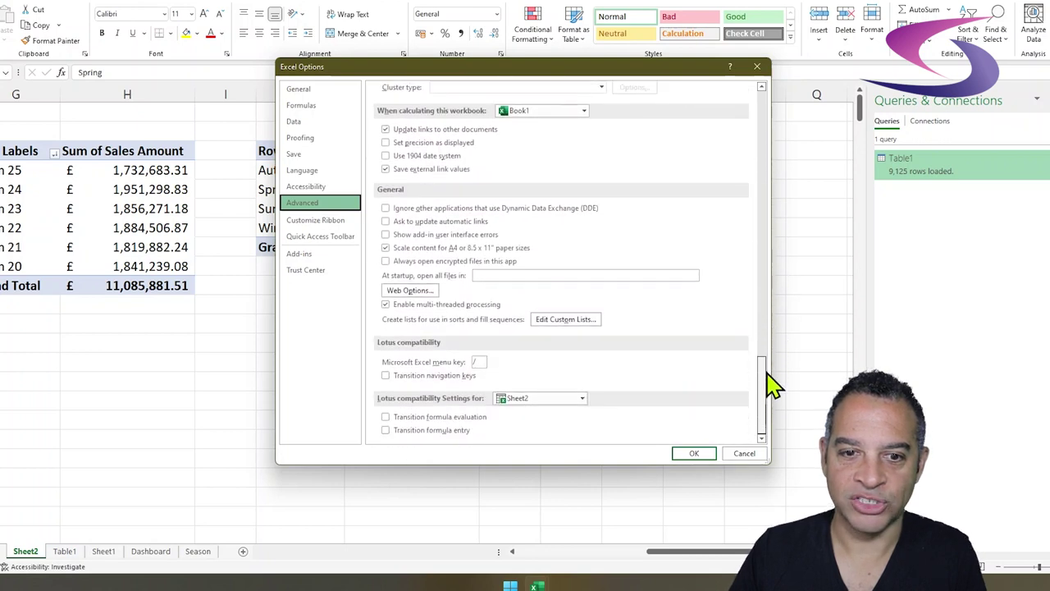
left_click(584, 324)
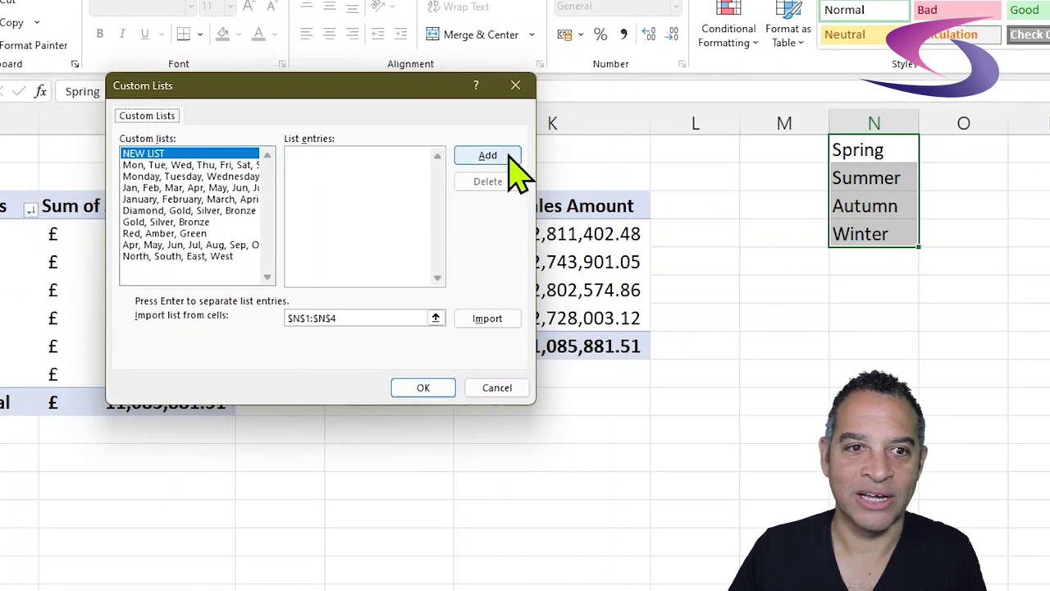
left_click(487, 319)
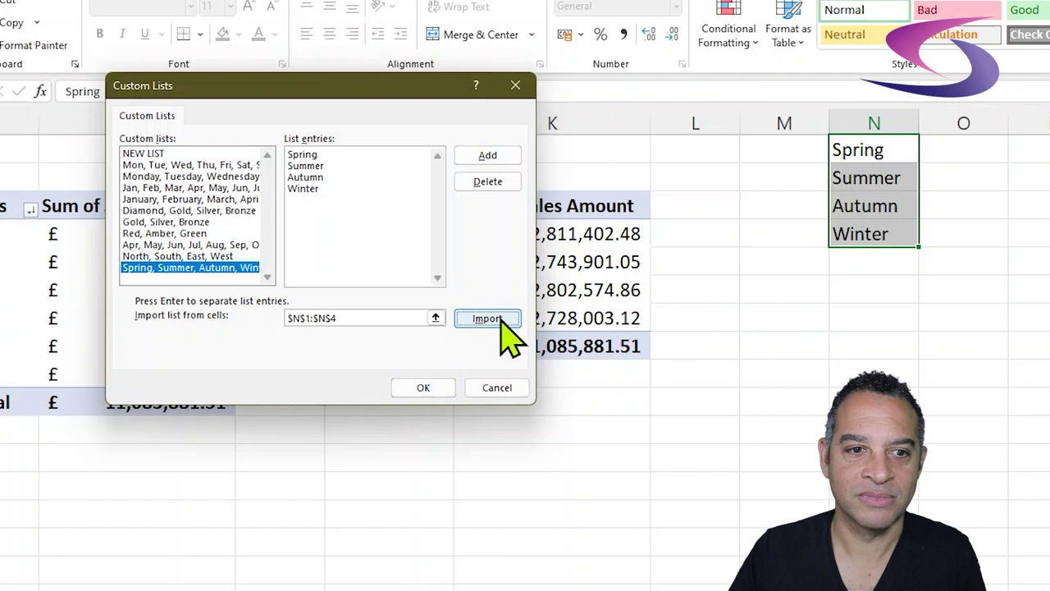
left_click(428, 390)
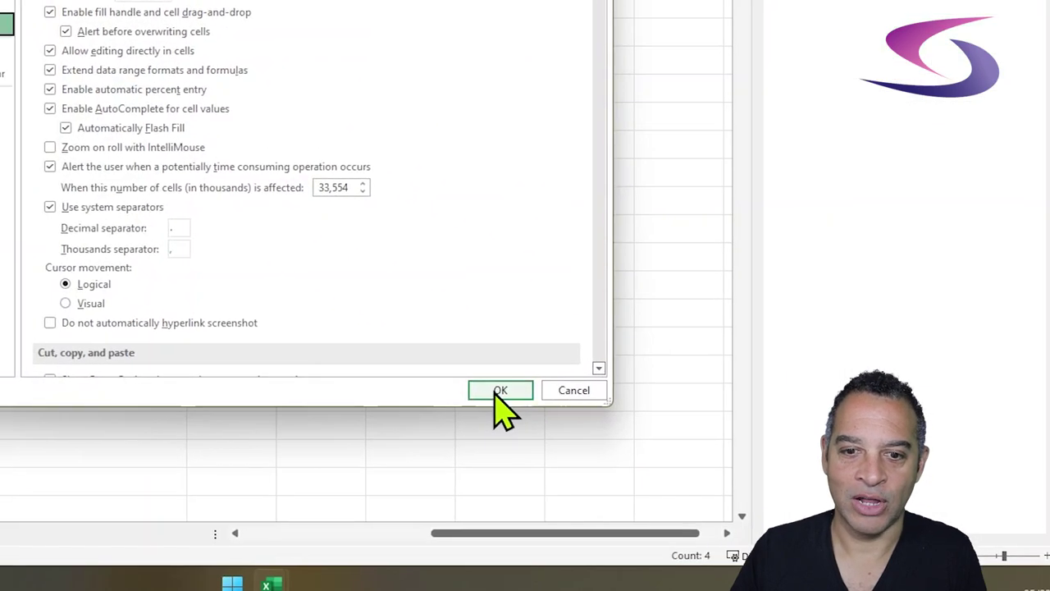
left_click(497, 391)
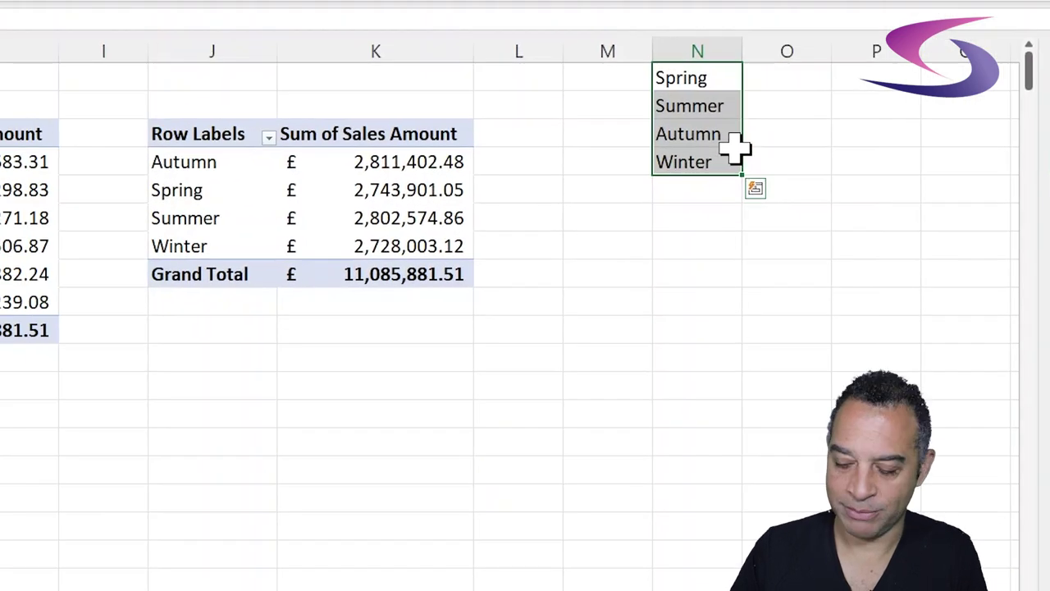
key("Delete")
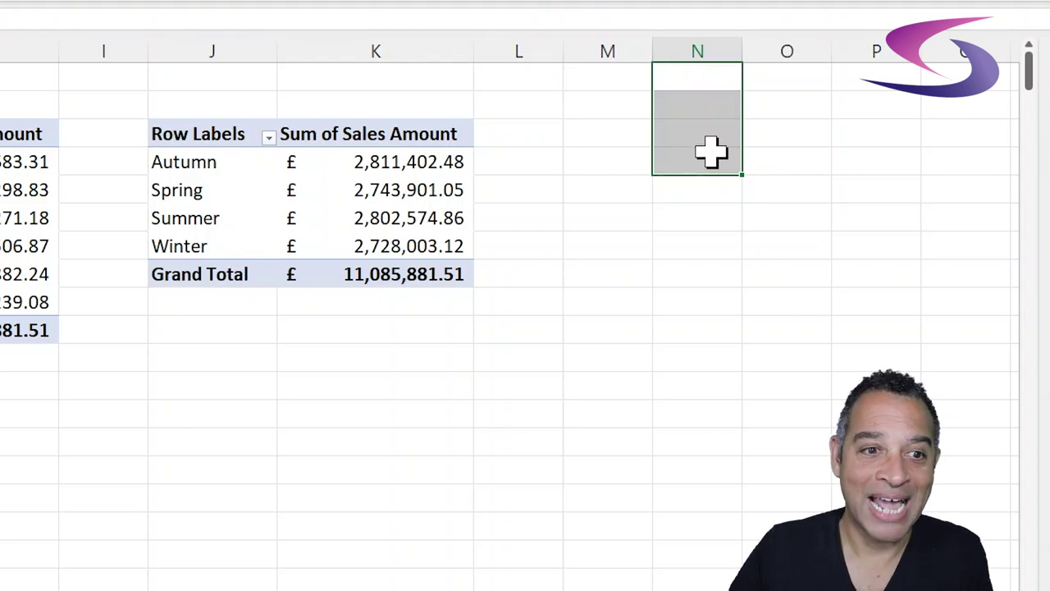
Sort the season PivotTable ascending by Season with automatic sorting off and the Spring, Summer, Autumn, Winter list as first key sort order.
left_click(209, 166)
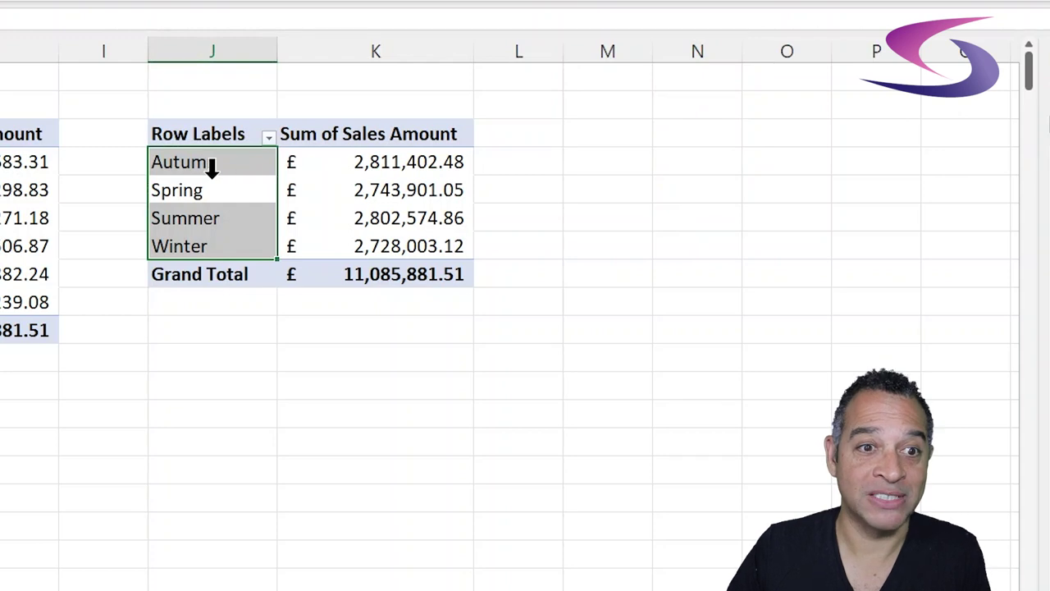
left_click(269, 137)
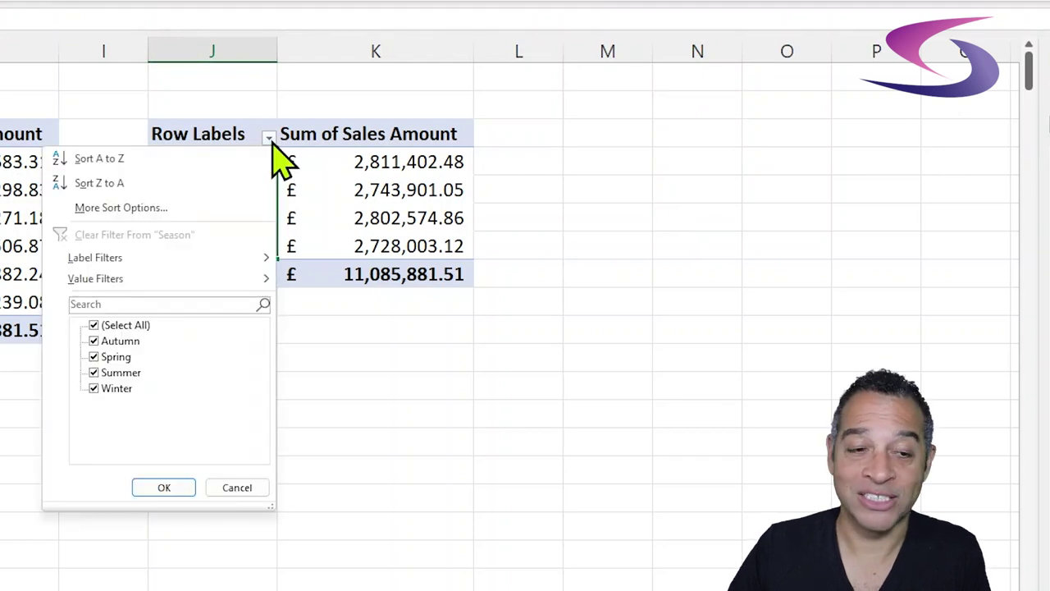
left_click(211, 210)
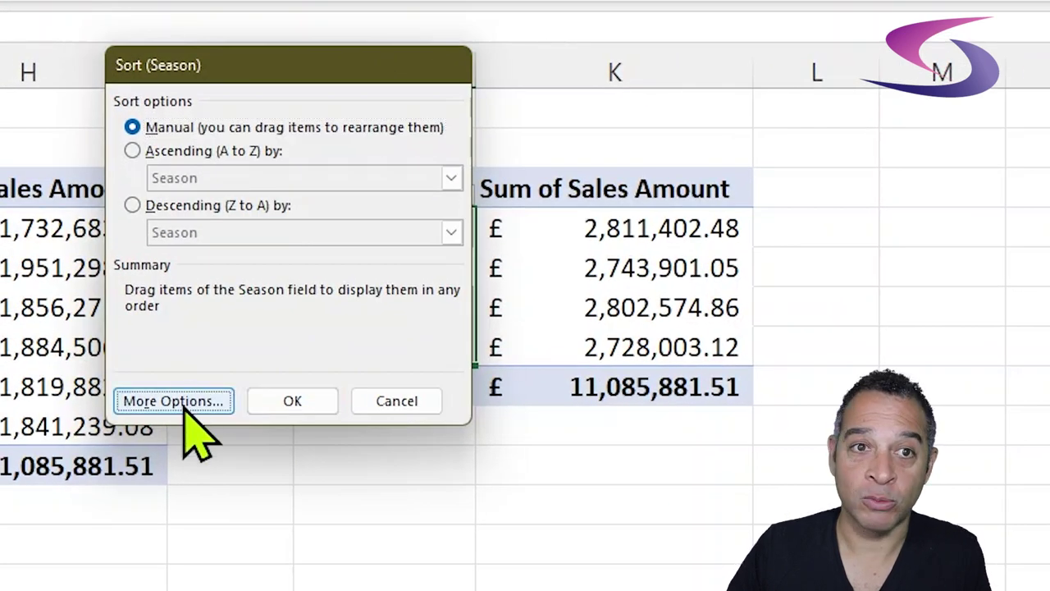
left_click(173, 401)
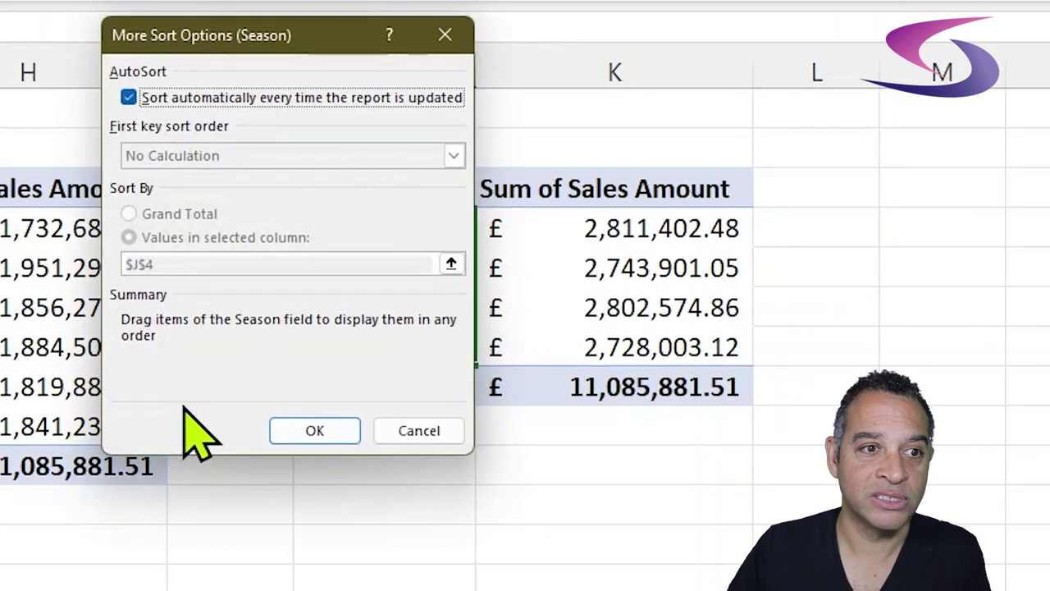
left_click(129, 97)
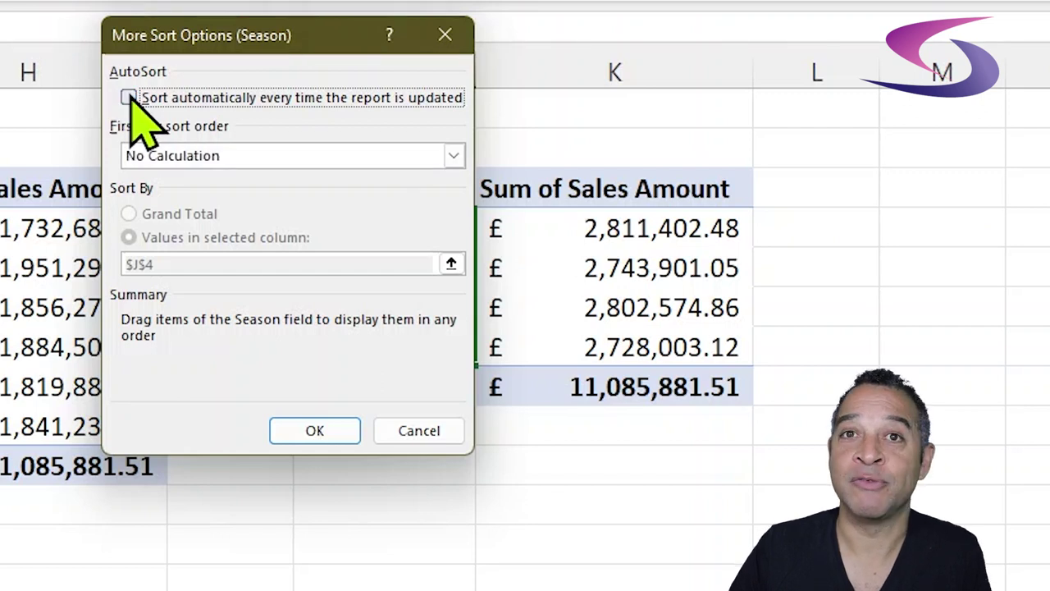
left_click(454, 156)
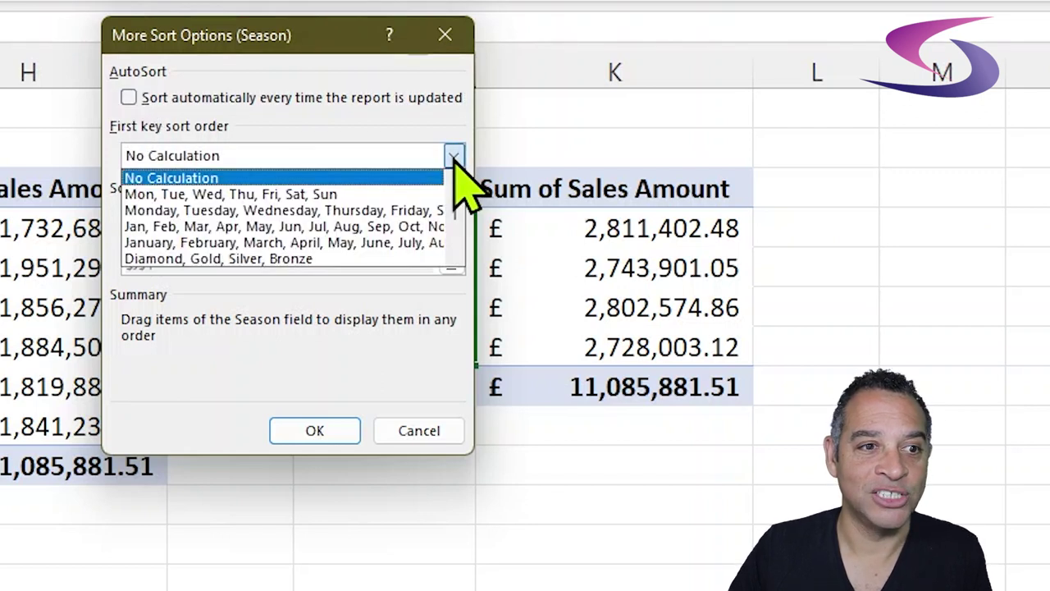
scroll(457, 234, "down", 2)
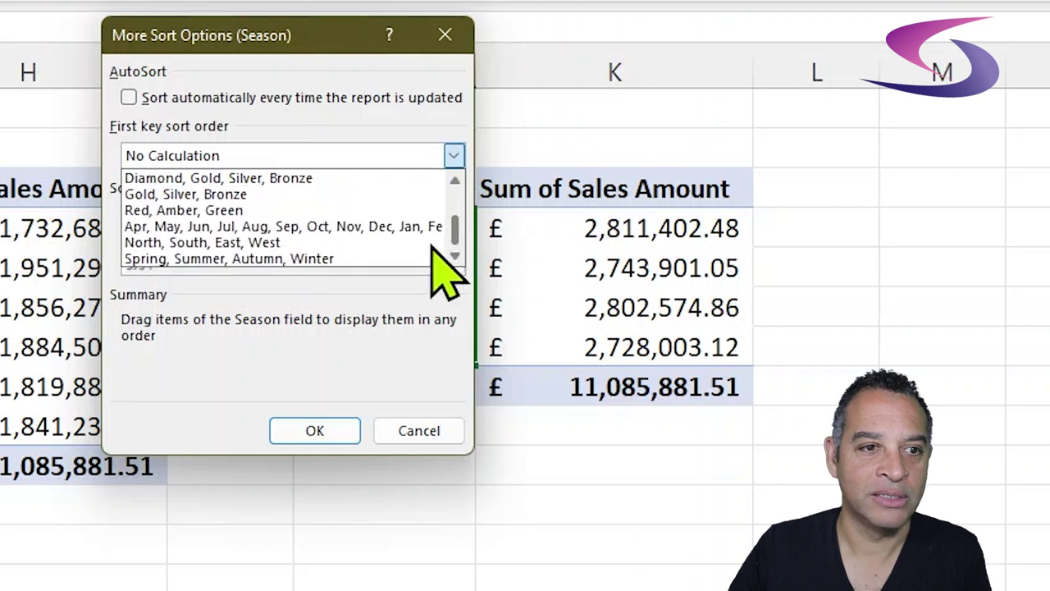
left_click(359, 258)
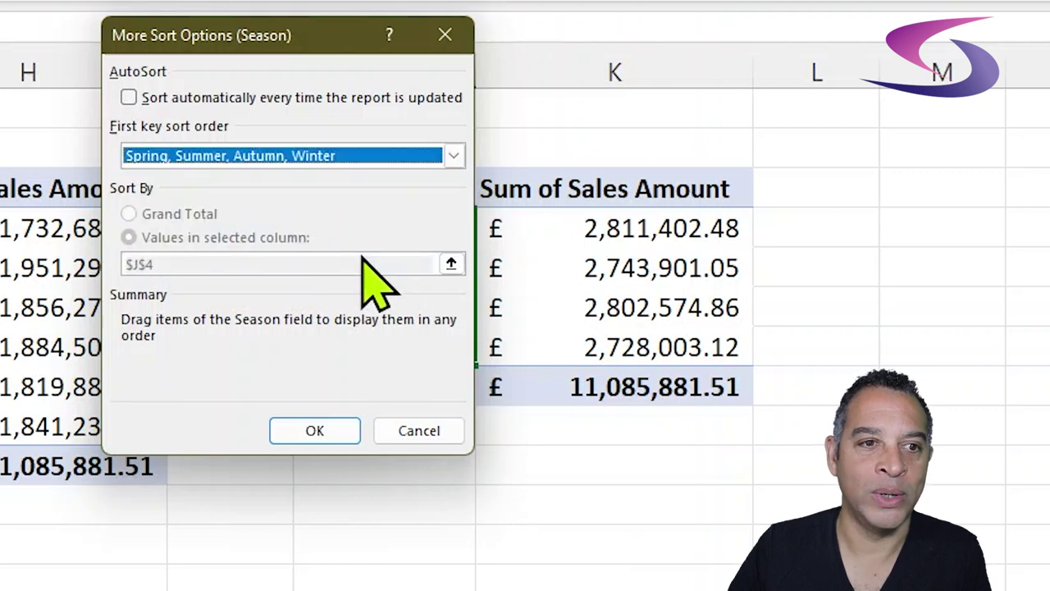
left_click(329, 431)
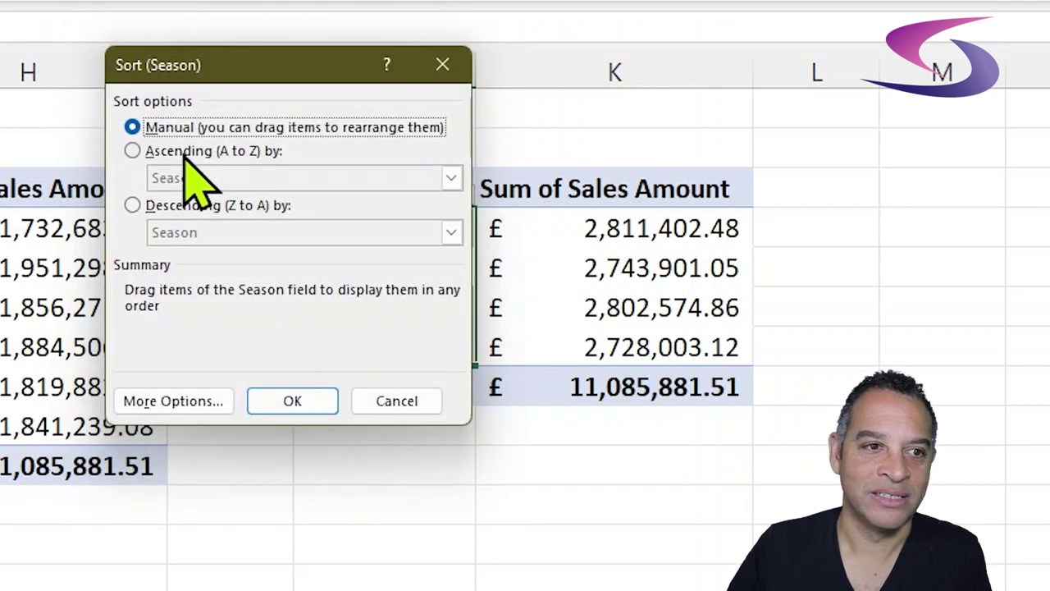
left_click(154, 151)
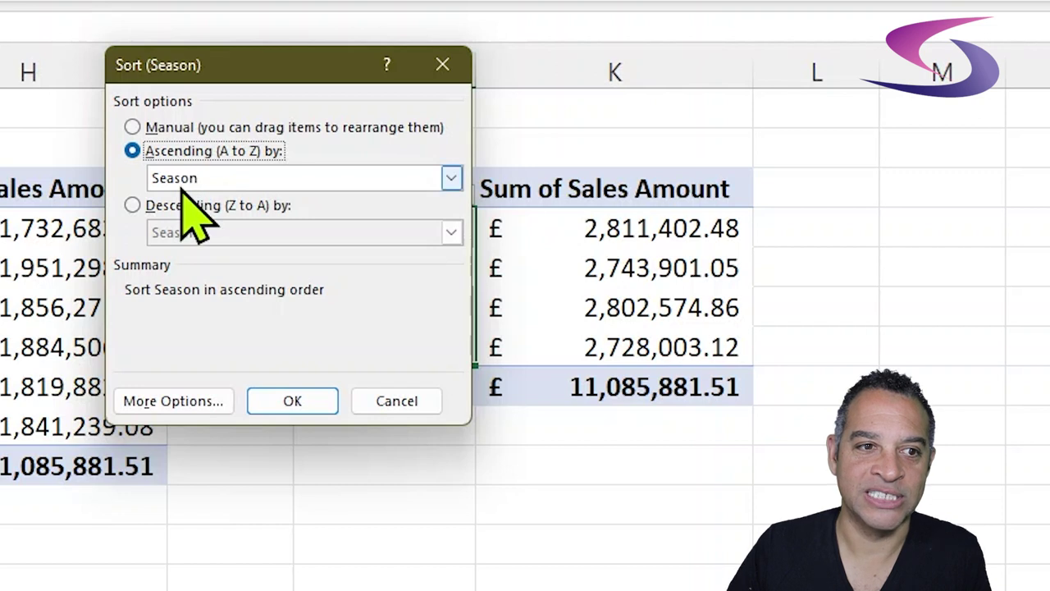
left_click(315, 401)
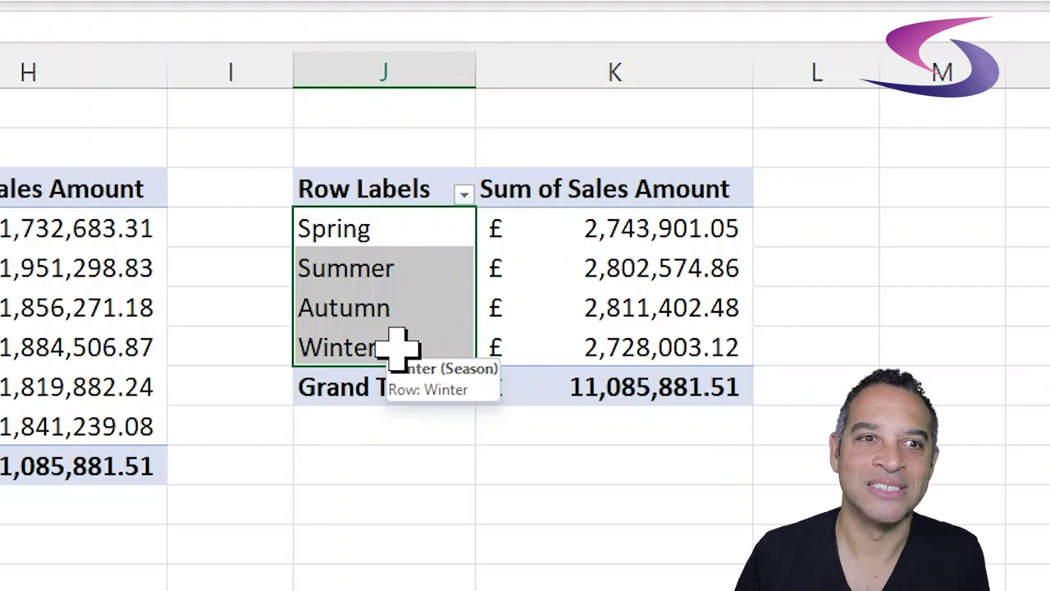
Insert a Stacked Bar PivotChart based on the season PivotTable.
left_click(527, 279)
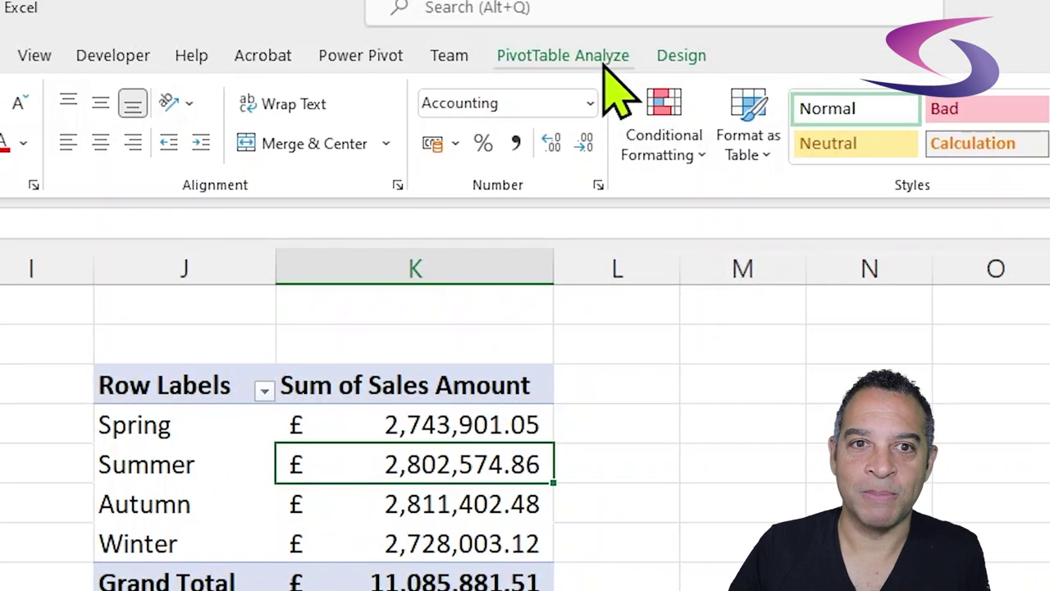
left_click(605, 66)
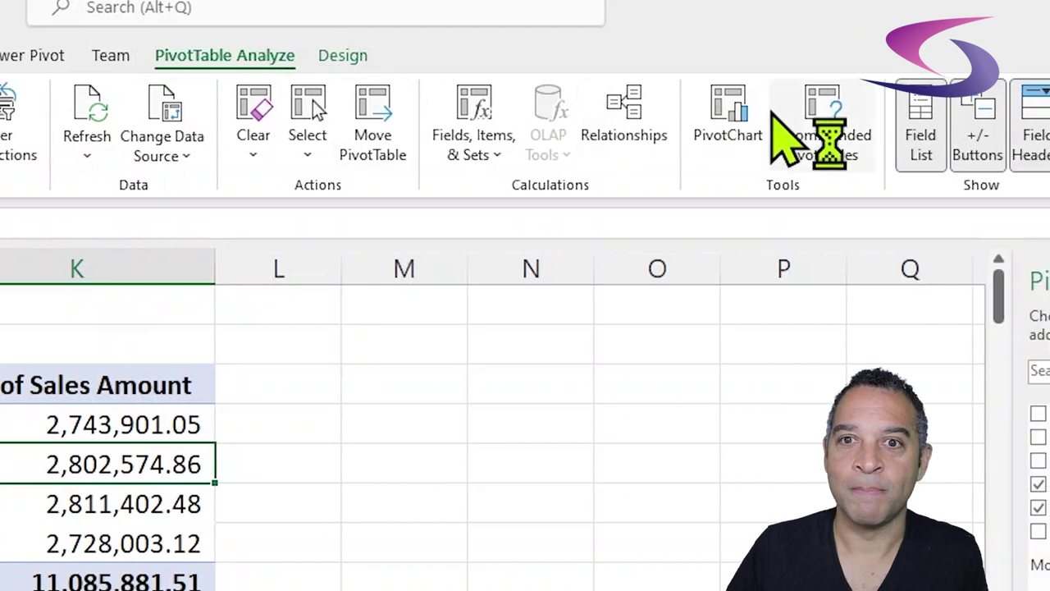
left_click(730, 141)
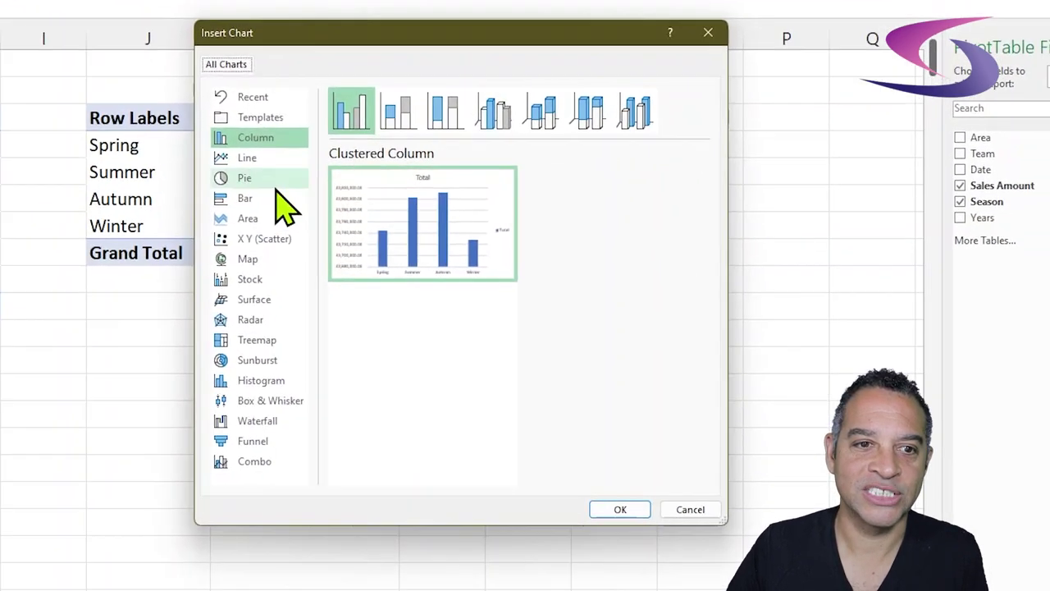
left_click(118, 350)
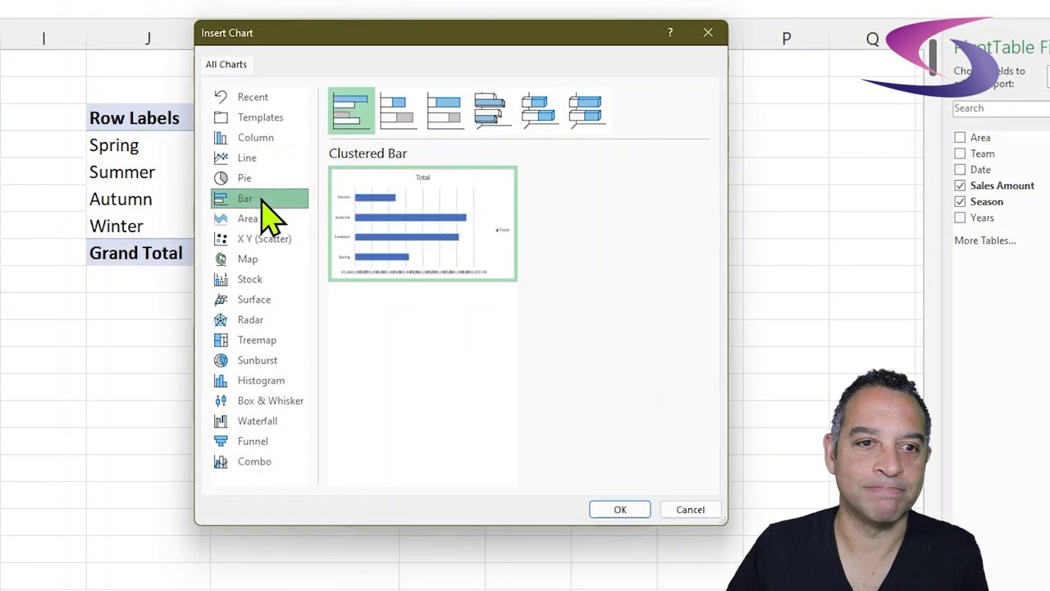
left_click(402, 121)
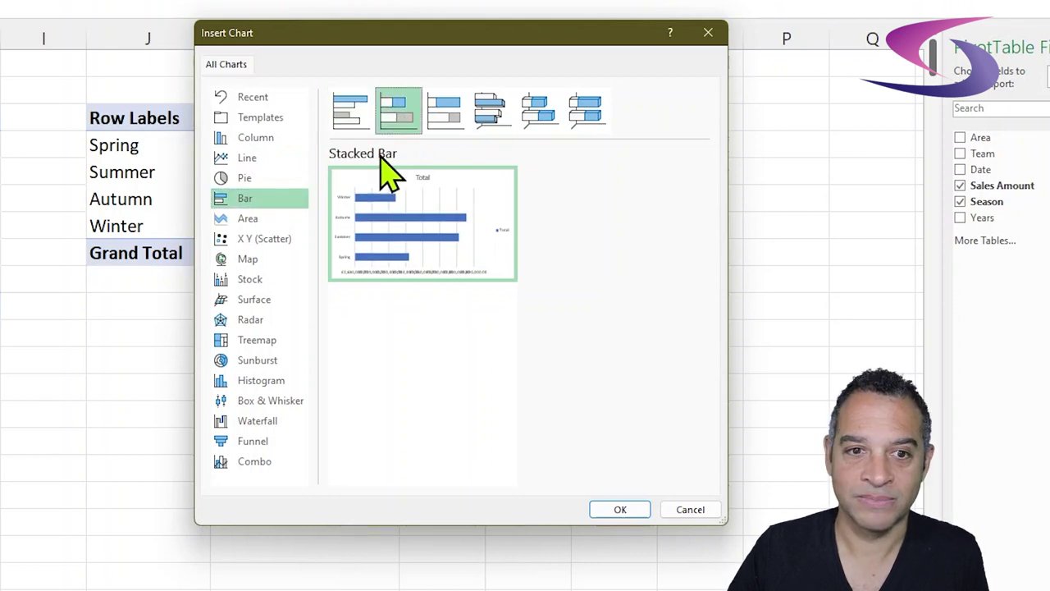
left_click(623, 511)
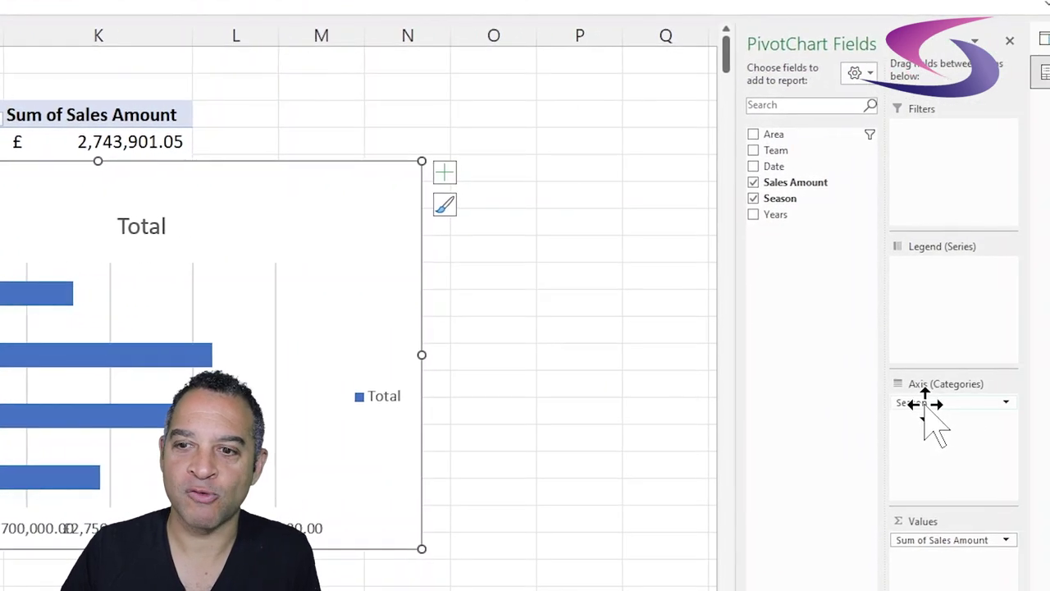
Move the Season field of the PivotChart from the axis categories to the legend series.
left_click_drag(955, 403, 945, 280)
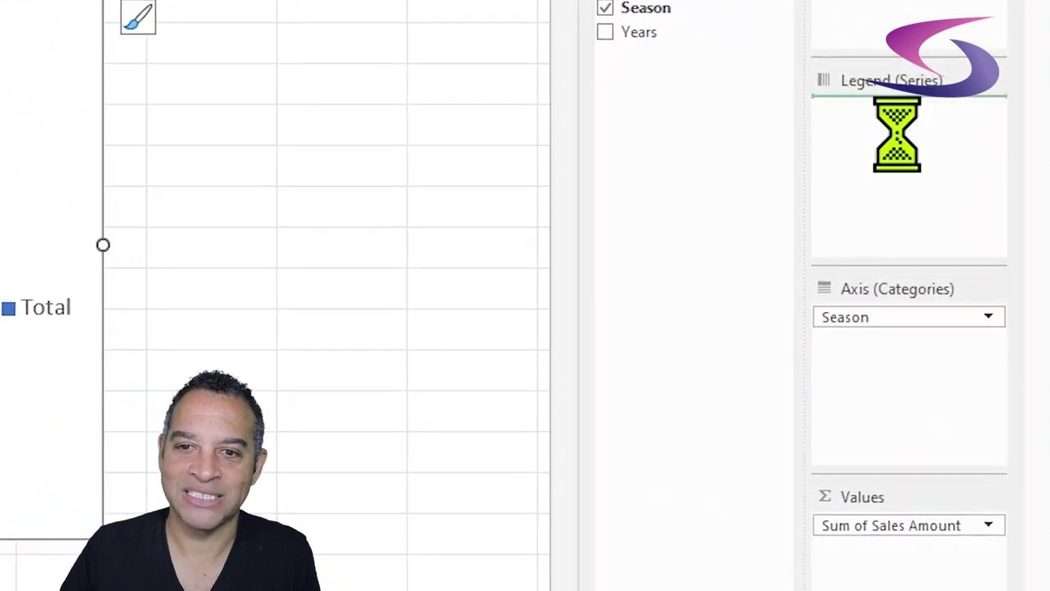
left_click_drag(897, 131, 900, 137)
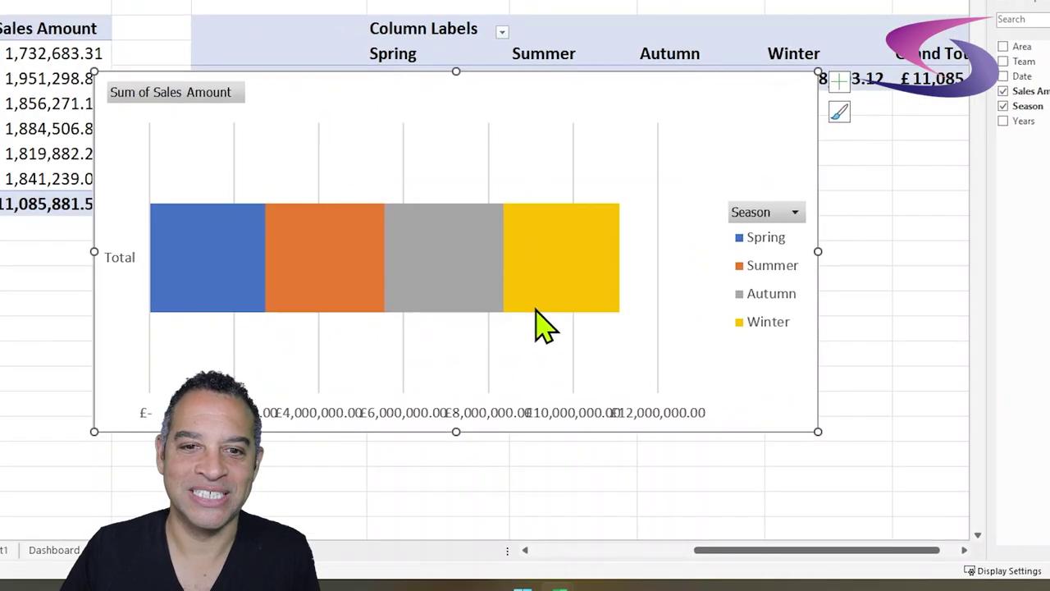
mouse_move(579, 320)
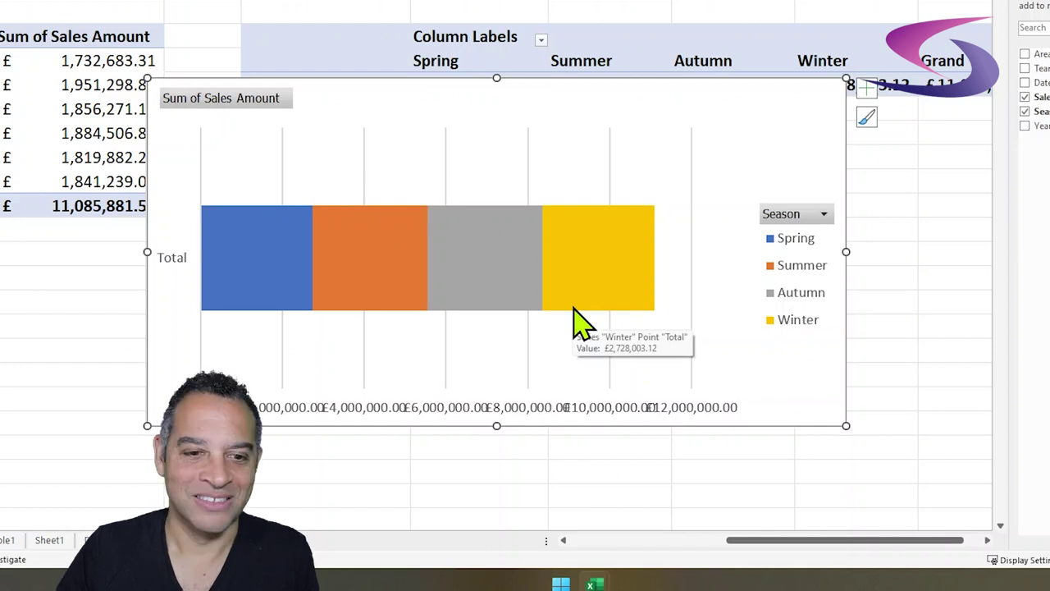
Delete the stacked bar chart's horizontal value axis and add data labels to its season segments.
left_click(396, 408)
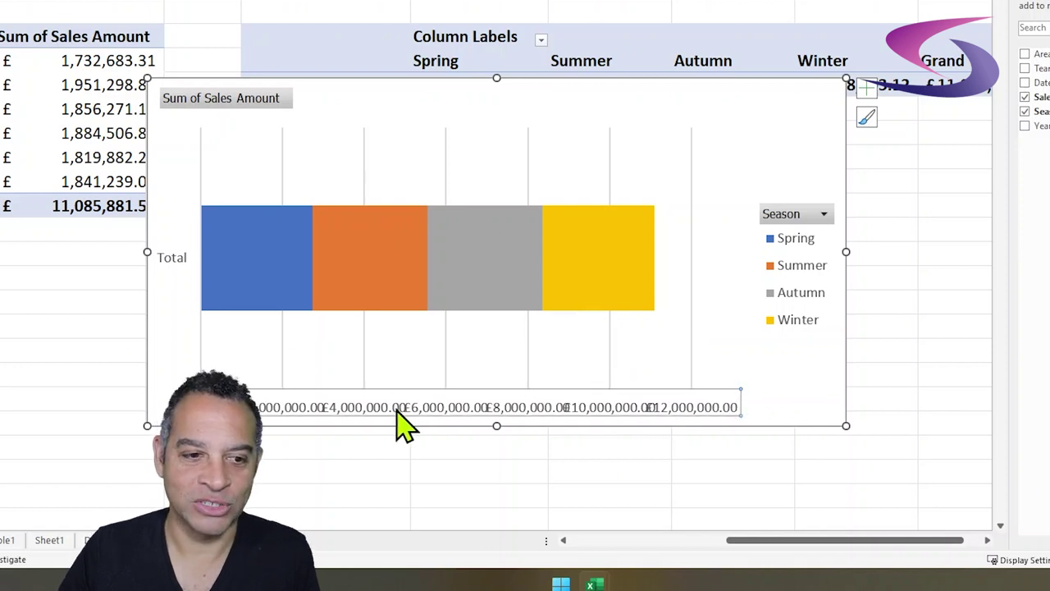
key("Delete")
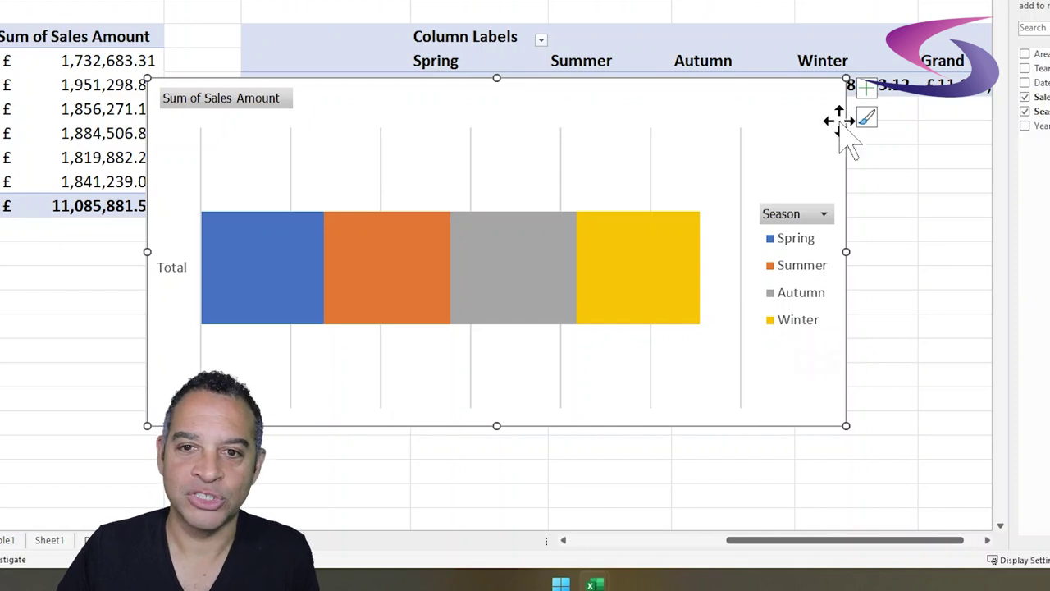
left_click(868, 88)
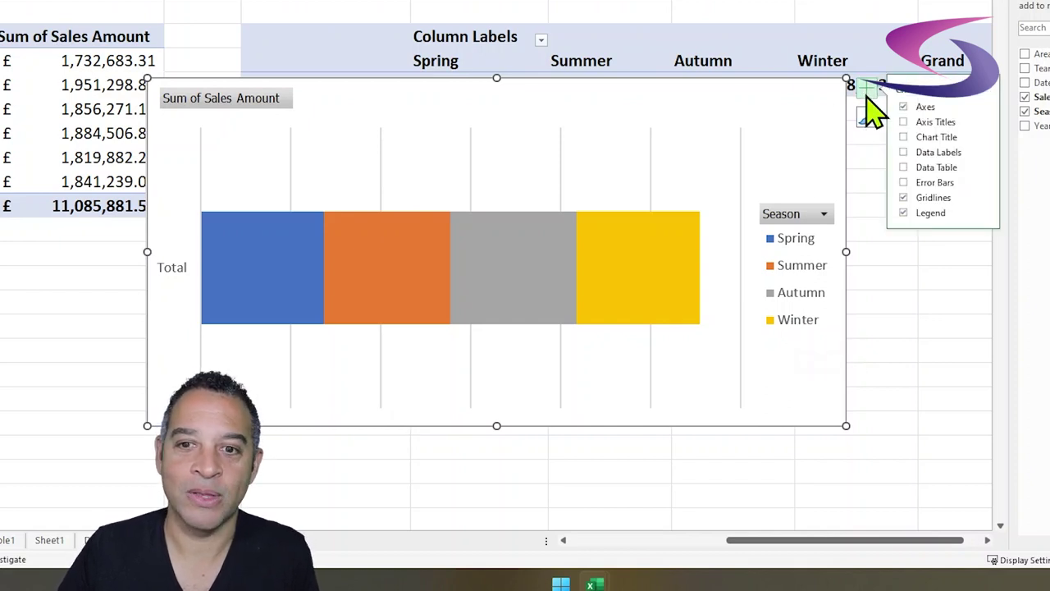
left_click(904, 153)
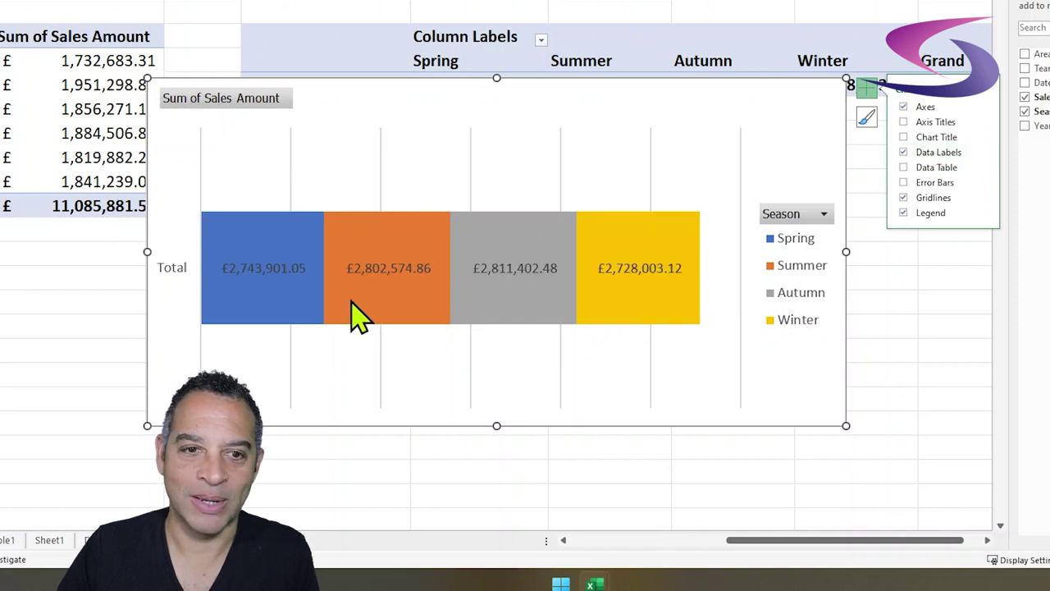
mouse_move(353, 314)
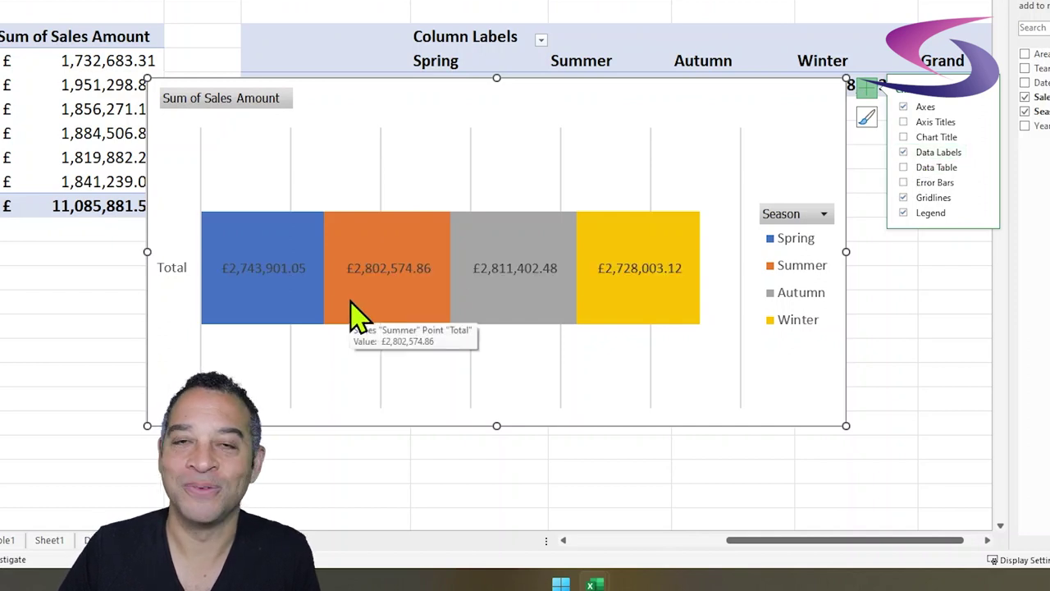
Cut the stacked bar season PivotChart and paste it onto the Dashboard sheet.
right_click(503, 115)
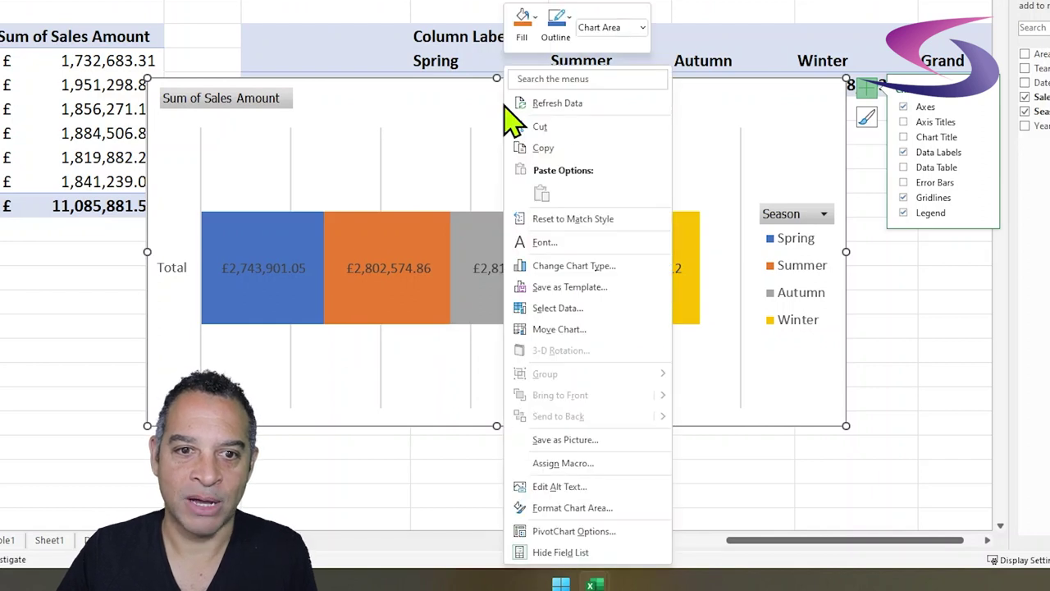
left_click(540, 127)
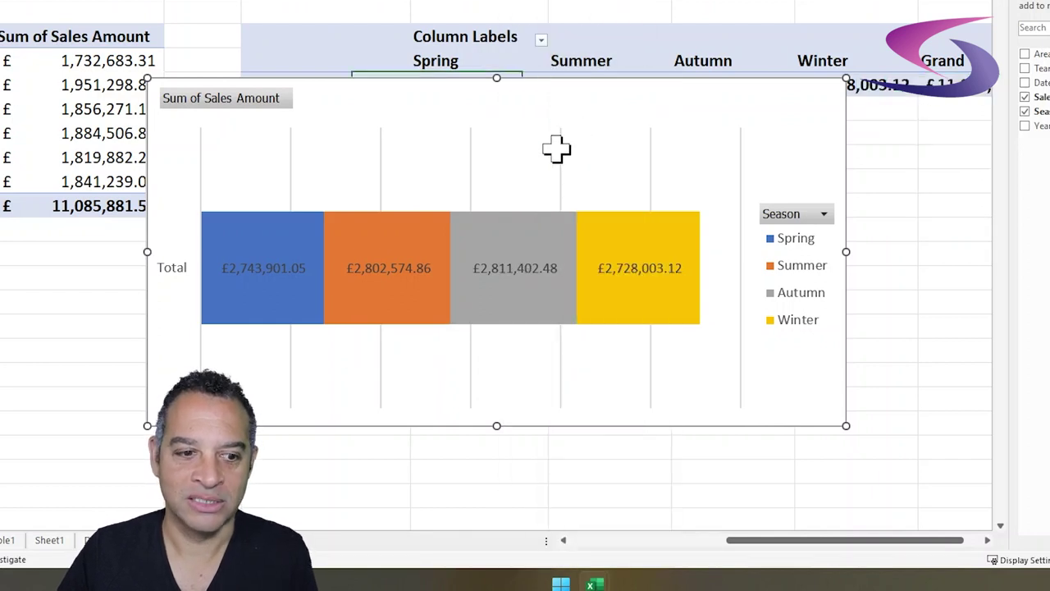
left_click(115, 547)
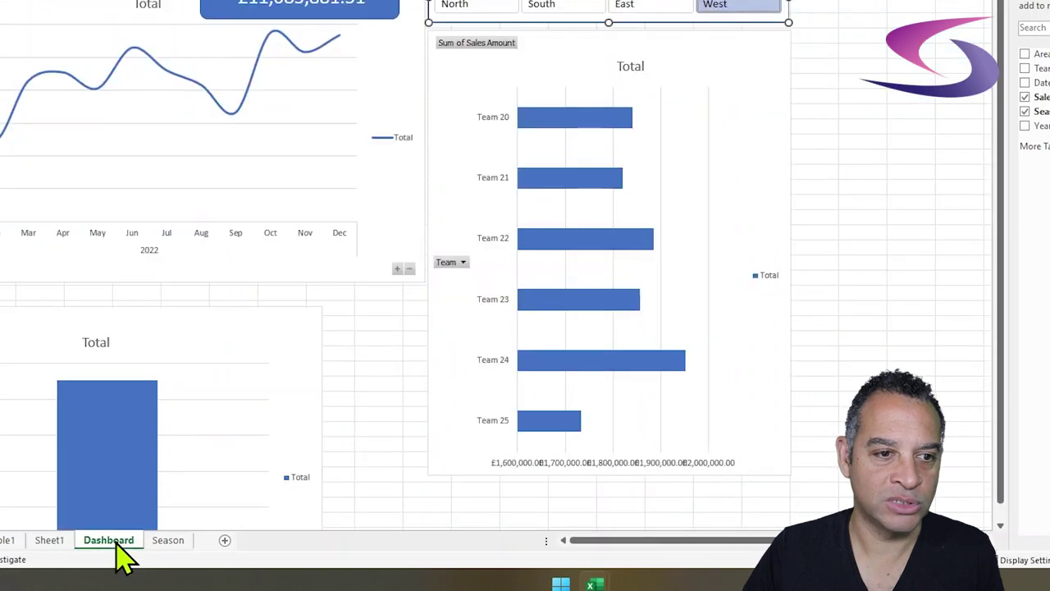
right_click(358, 345)
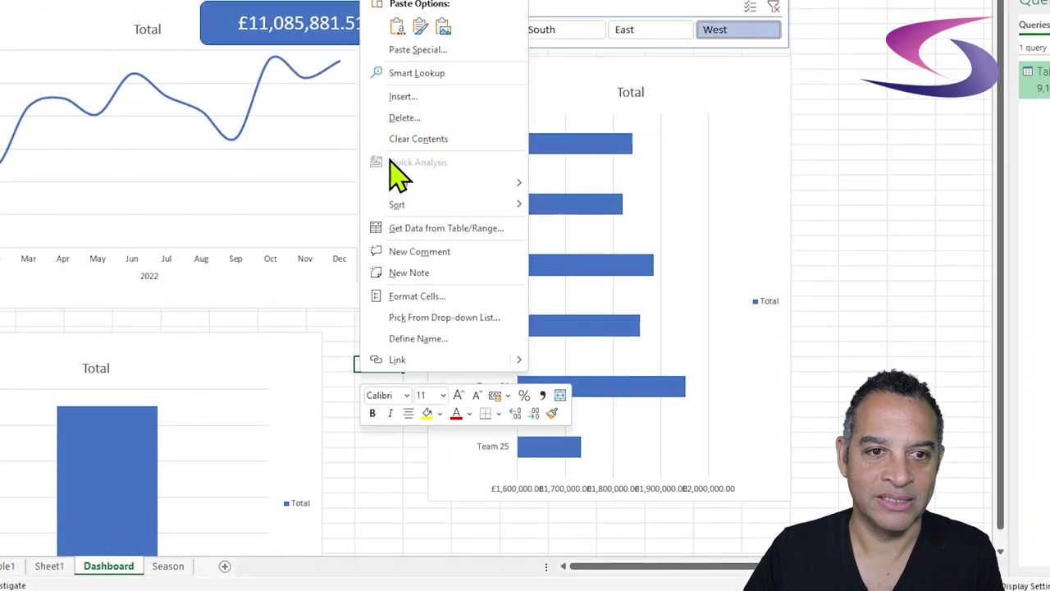
left_click(397, 4)
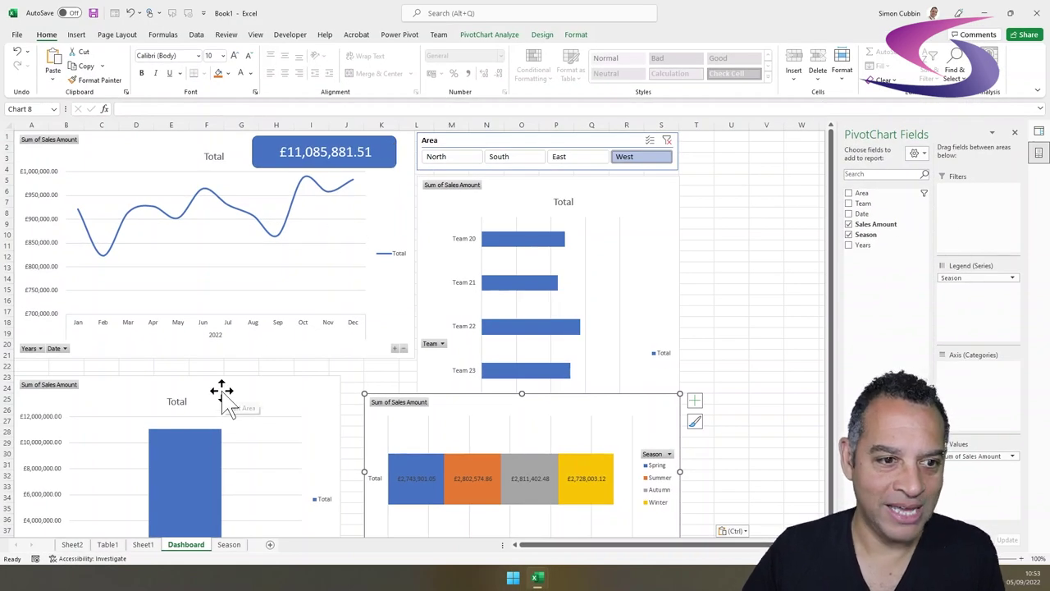
Move the Area column chart to the empty cells beside the team bar chart and close the PivotChart field list.
left_click_drag(221, 392, 750, 145)
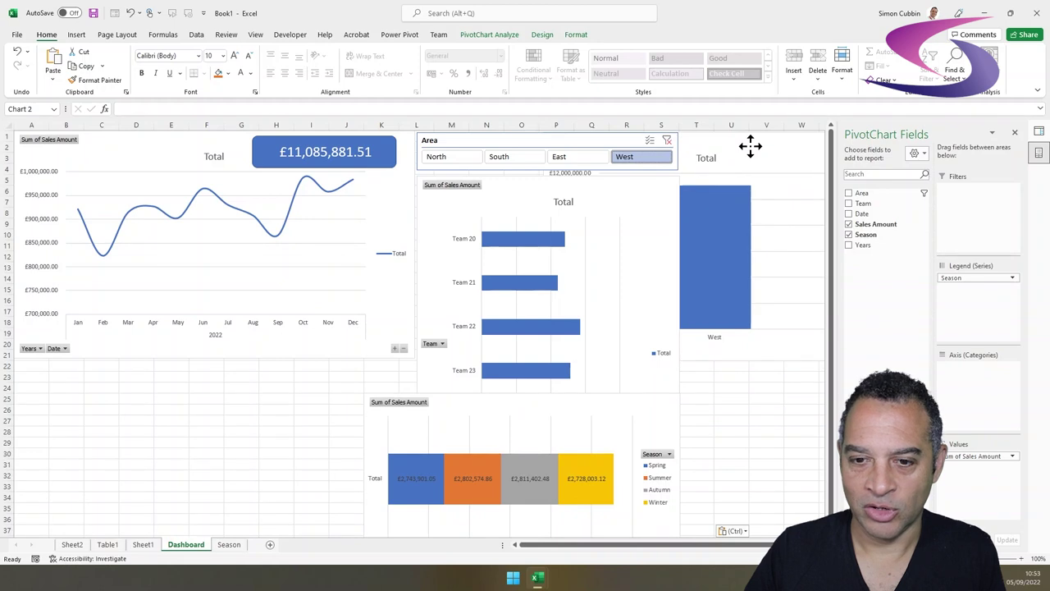
left_click(1015, 134)
left_click(1036, 135)
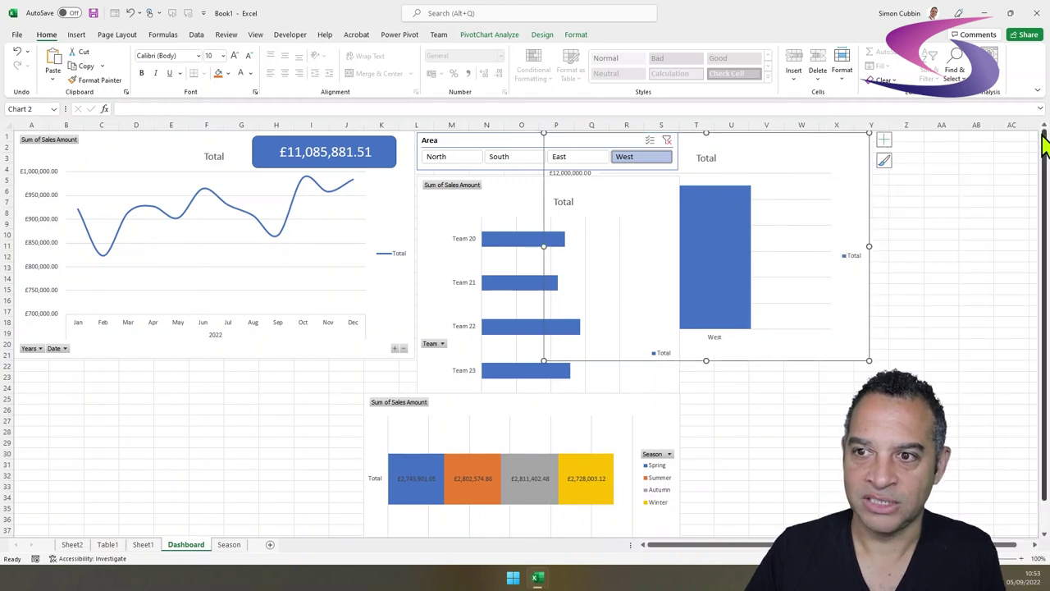
left_click_drag(792, 168, 896, 153)
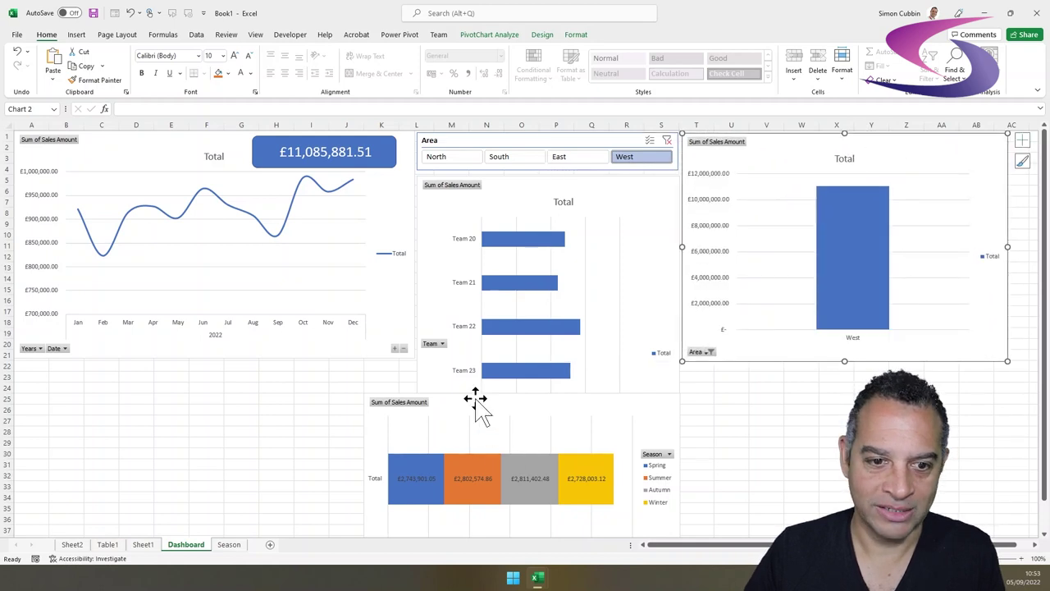
Place the season chart directly beneath the monthly line chart and widen it to match the line chart's width.
left_click_drag(475, 400, 127, 367)
left_click_drag(333, 438, 412, 433)
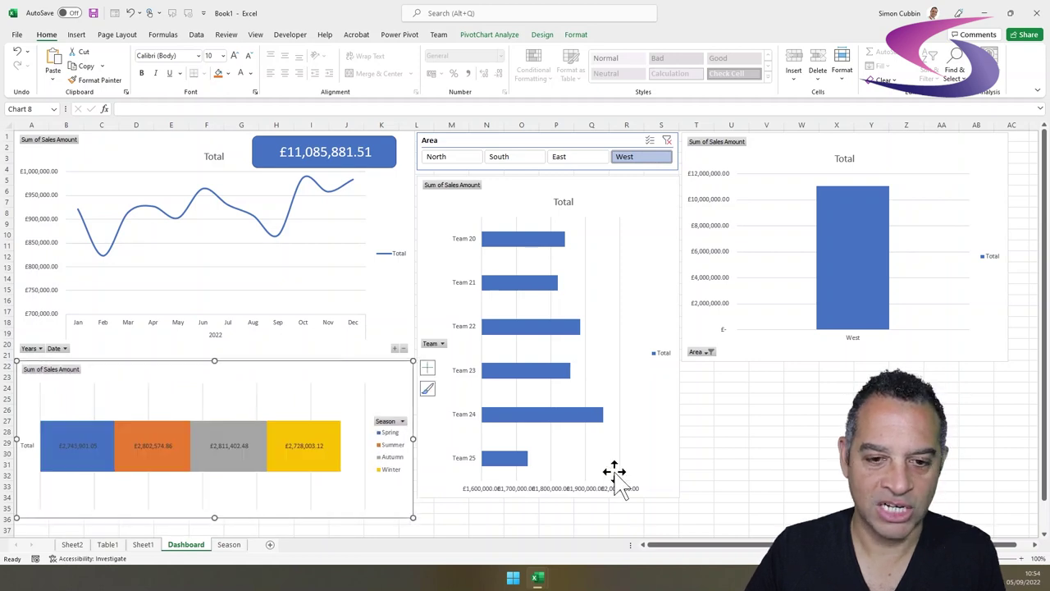
Delete the team bar chart's horizontal value axis and extend the chart downward to align with the season chart's lower edge.
left_click(661, 474)
left_click(595, 490)
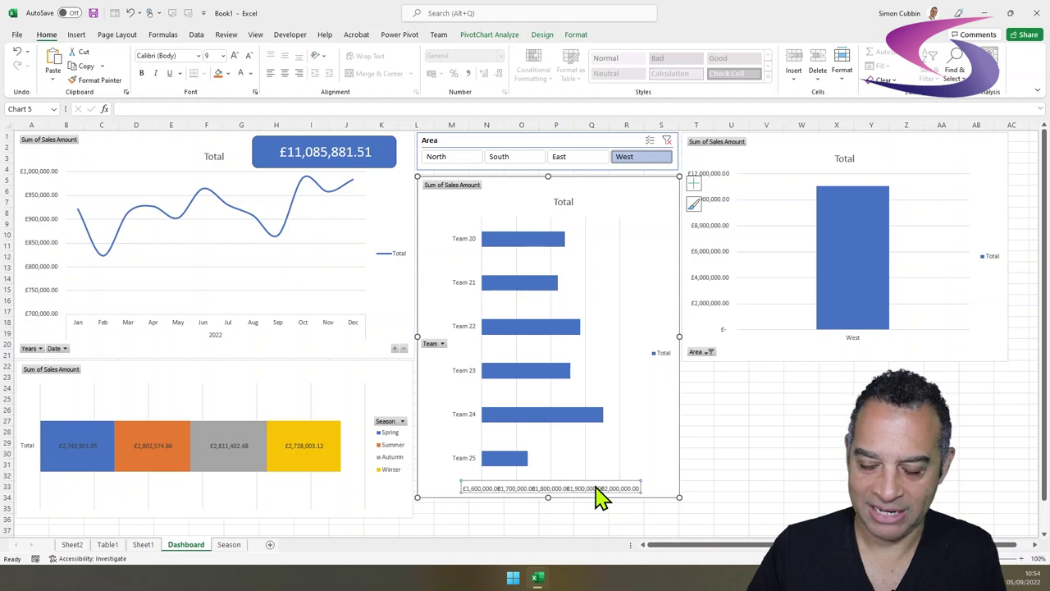
key("Delete")
left_click_drag(549, 497, 548, 514)
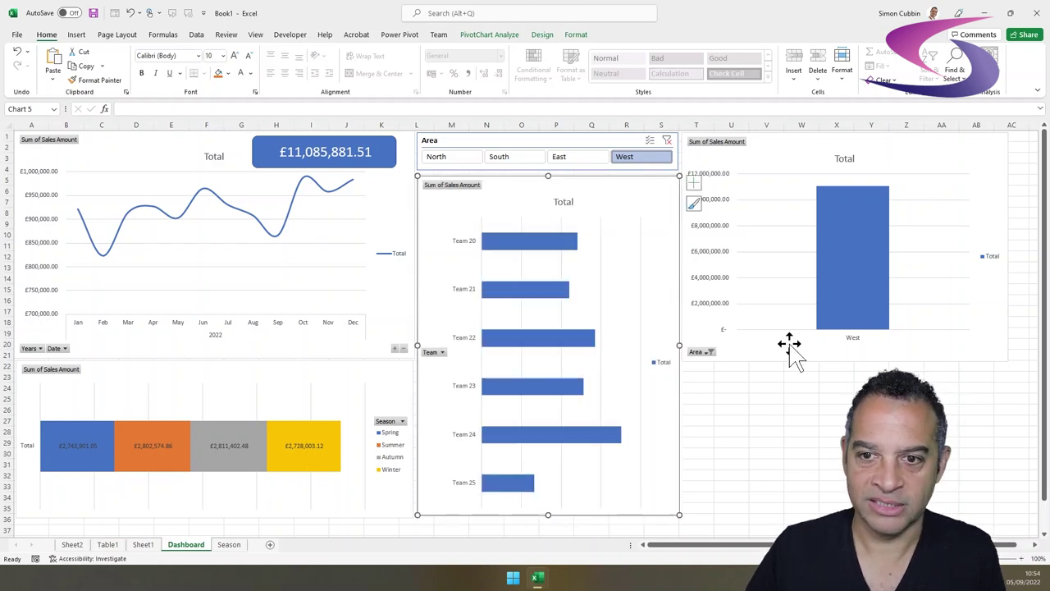
left_click(919, 344)
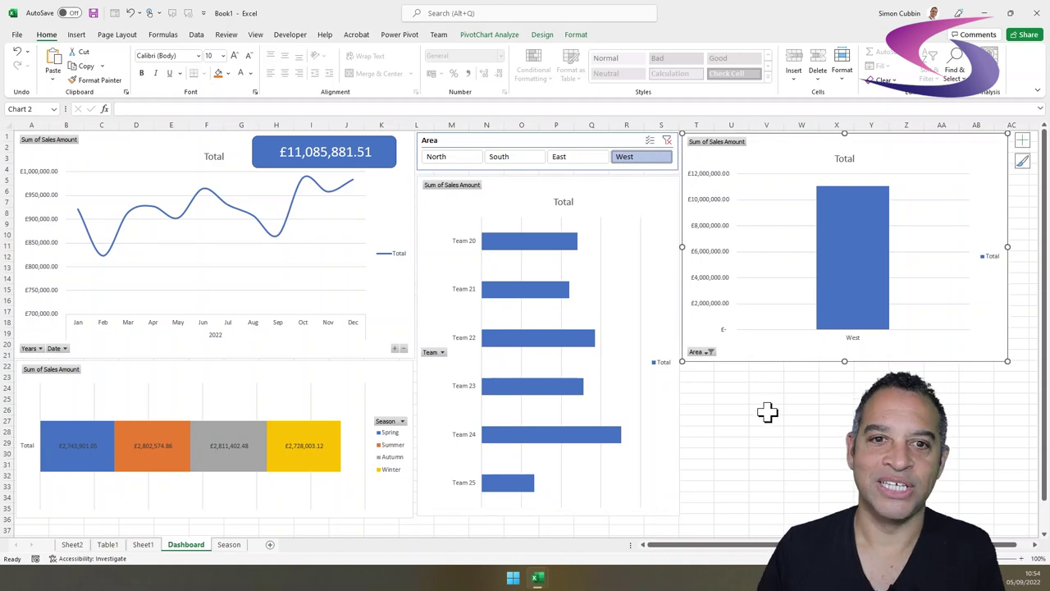
Test the Area slicer by filtering the dashboard by South, North, South again, East and West in turn.
left_click(499, 155)
left_click(446, 155)
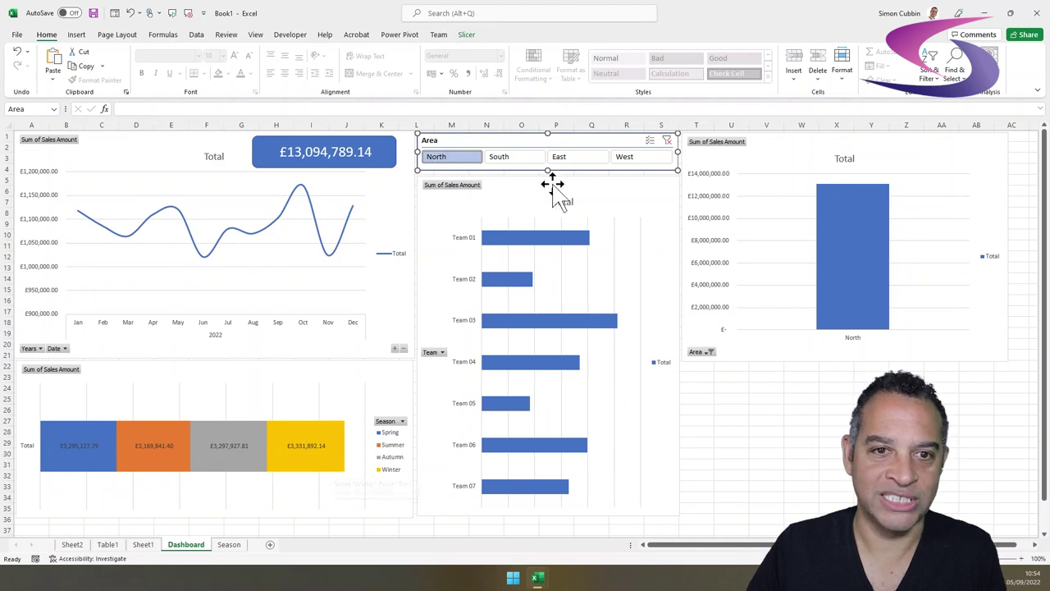
left_click(525, 161)
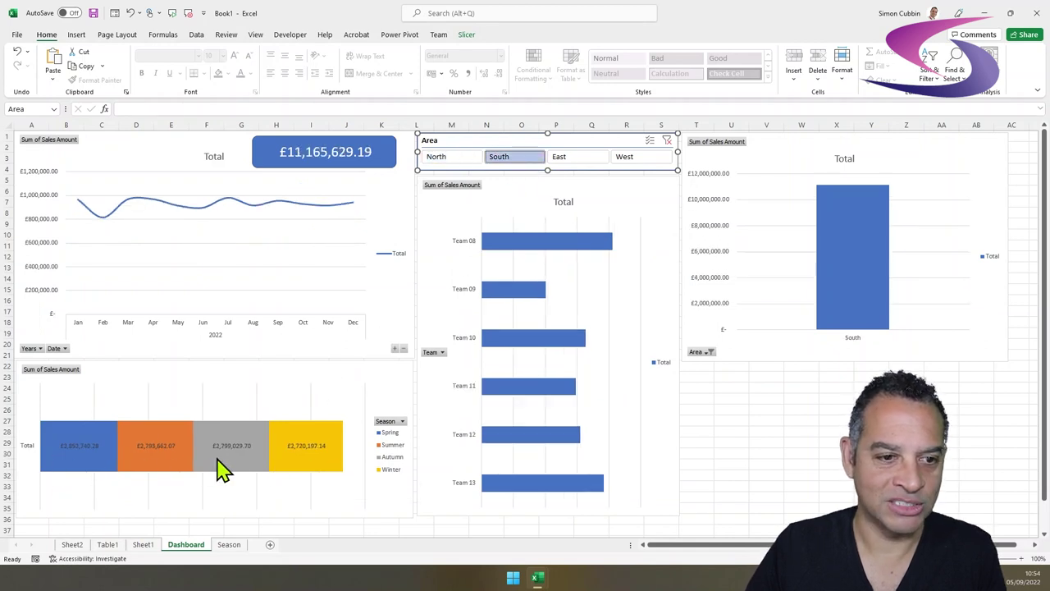
left_click(563, 159)
left_click(643, 161)
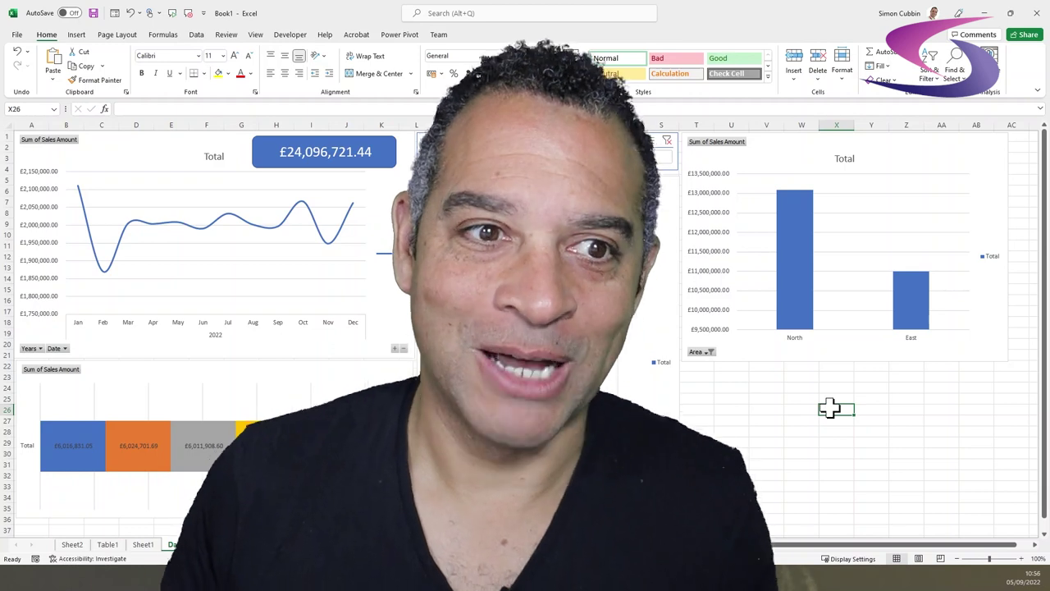
Apply the gold monochromatic colour palette to the monthly sales line chart.
left_click(157, 145)
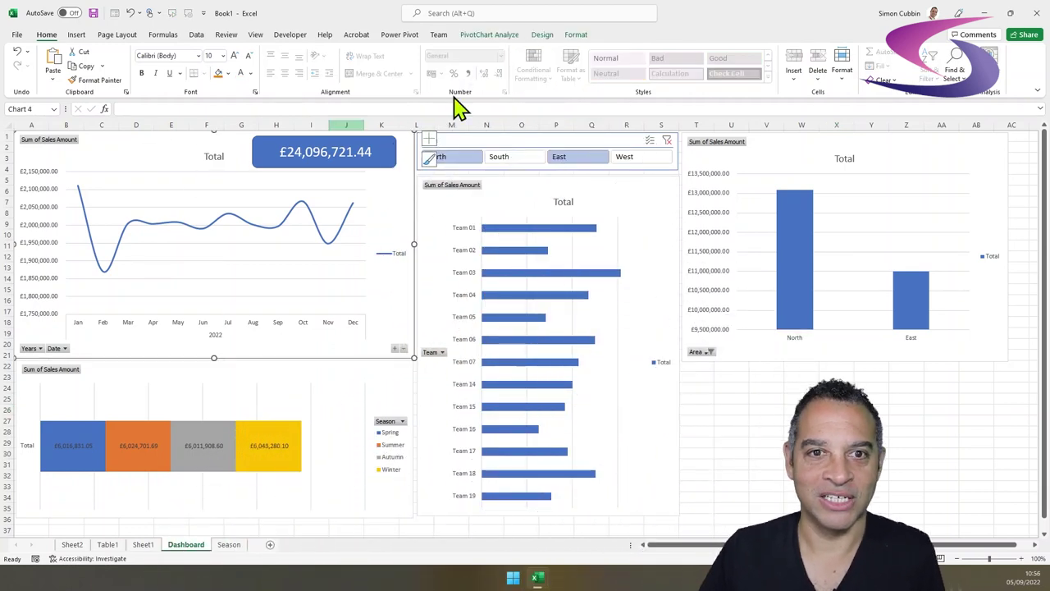
left_click(541, 35)
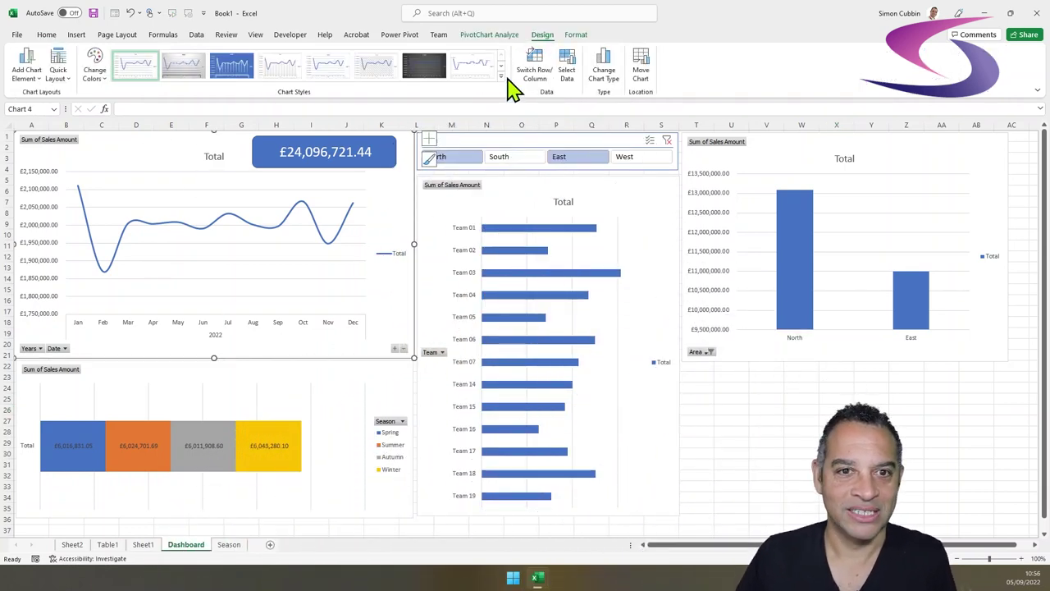
left_click(94, 72)
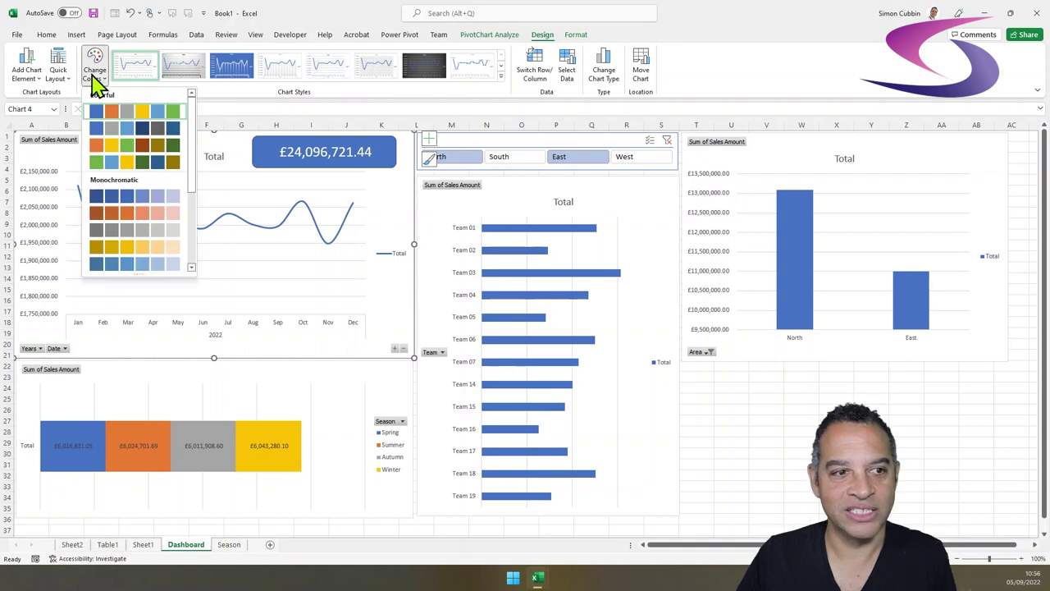
left_click(120, 249)
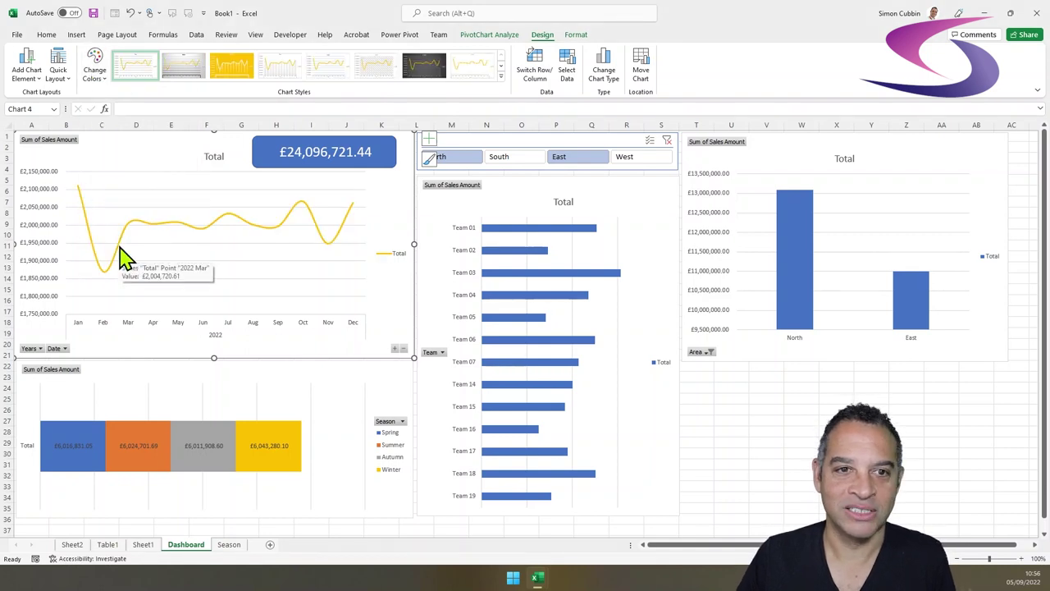
Apply the gold monochromatic colour palette to the team bar chart.
left_click(611, 188)
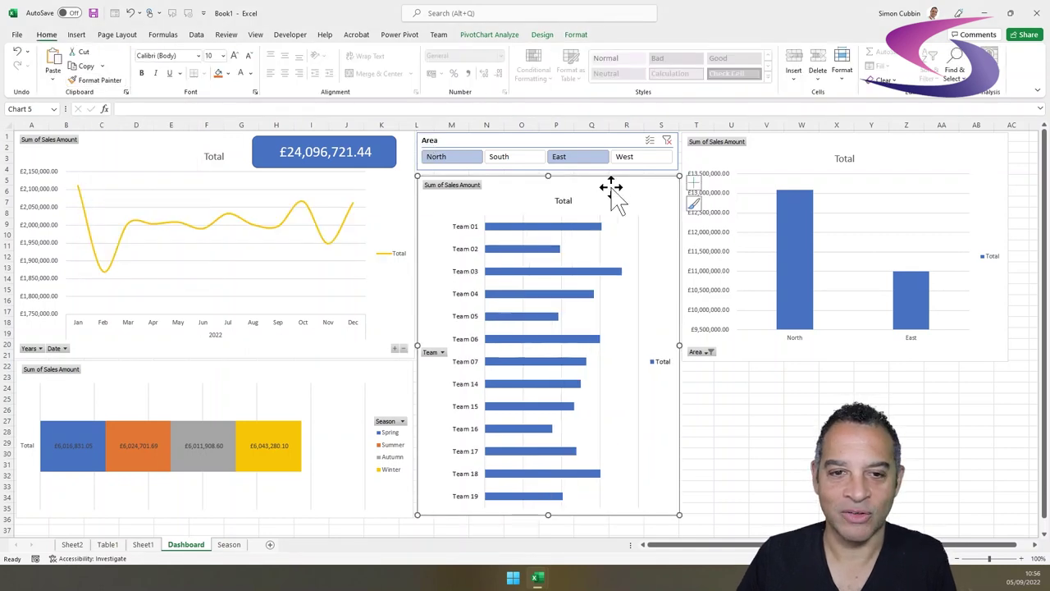
left_click(543, 35)
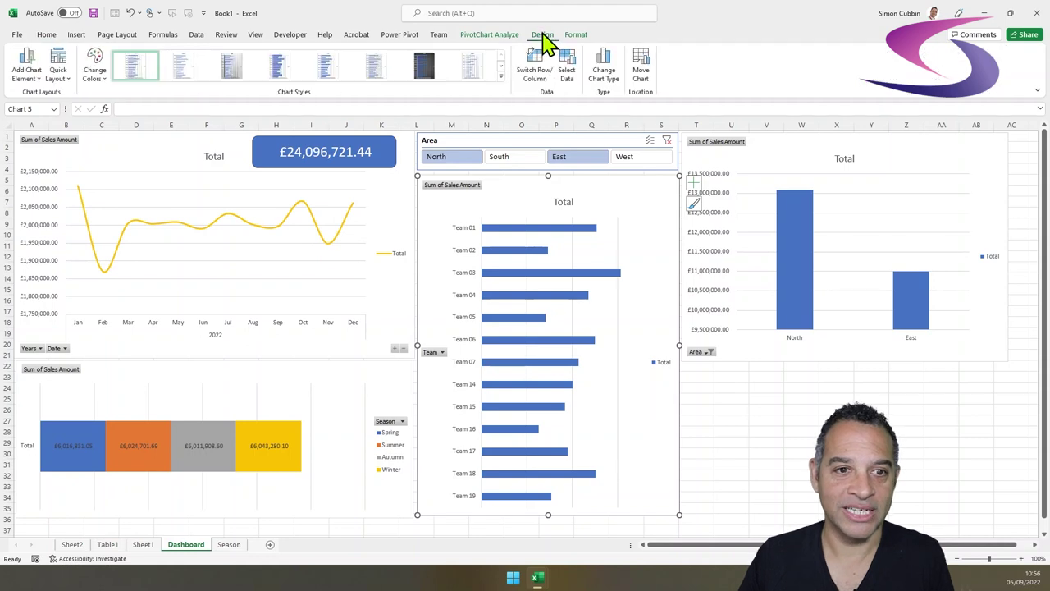
left_click(96, 70)
left_click(121, 249)
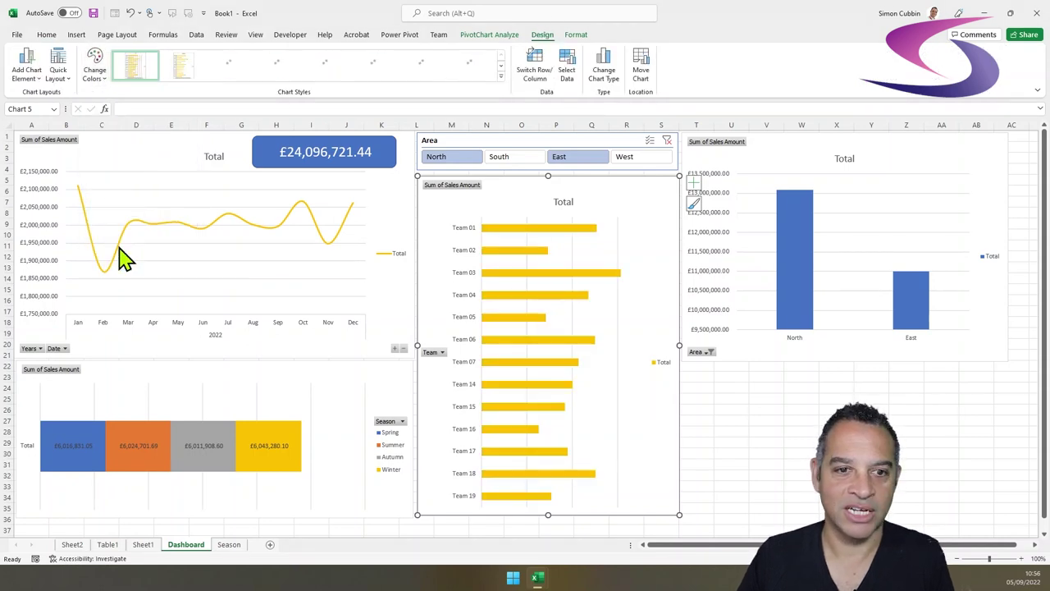
Apply the gold monochromatic colour palette to the Area column chart.
left_click(767, 145)
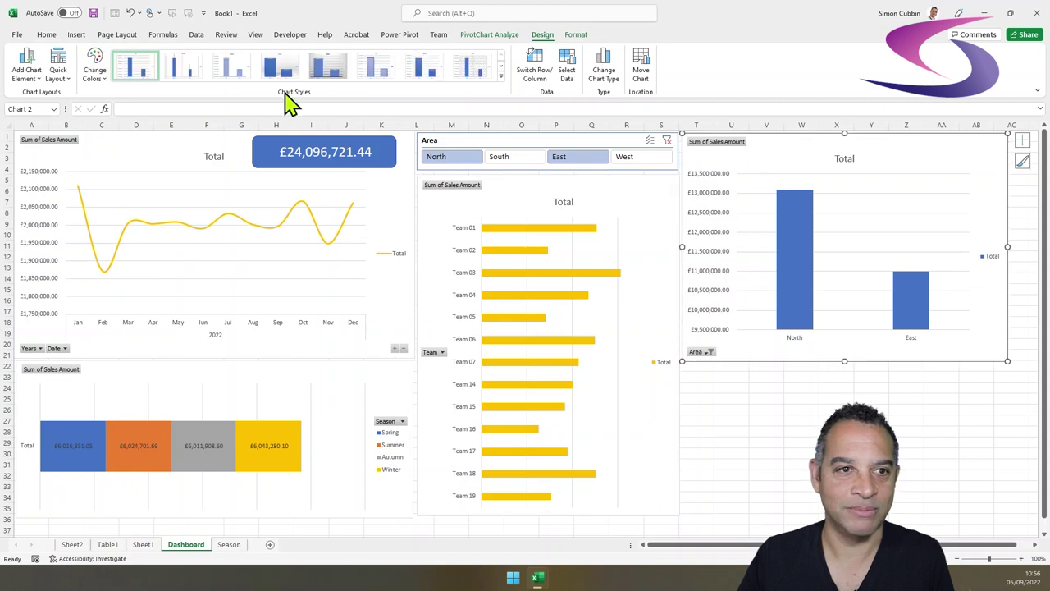
left_click(95, 76)
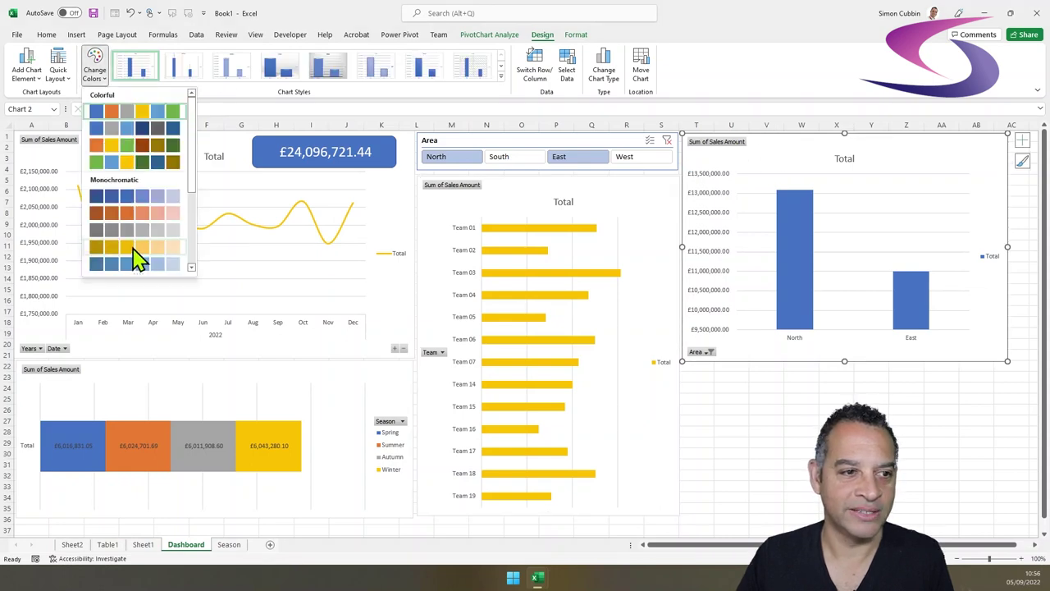
left_click(136, 250)
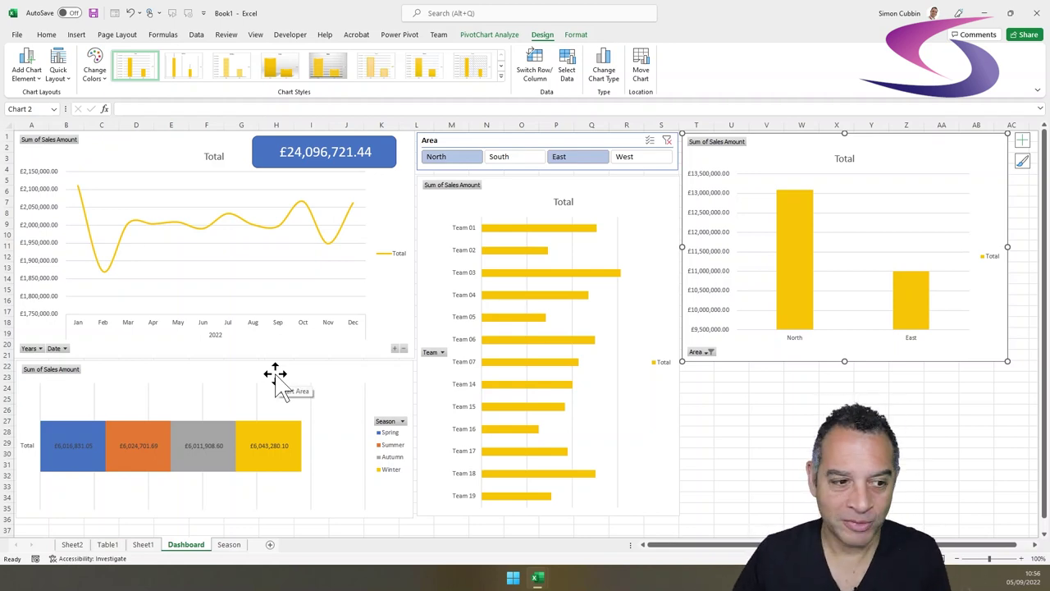
Fill the Spring segment of the season chart with the standard light green.
left_click(71, 442)
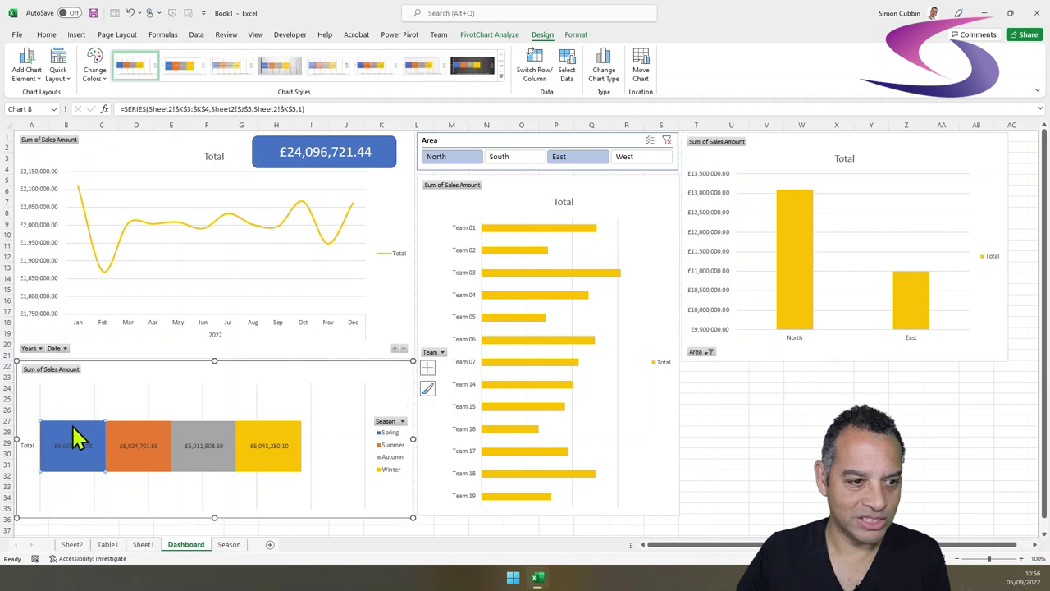
right_click(75, 438)
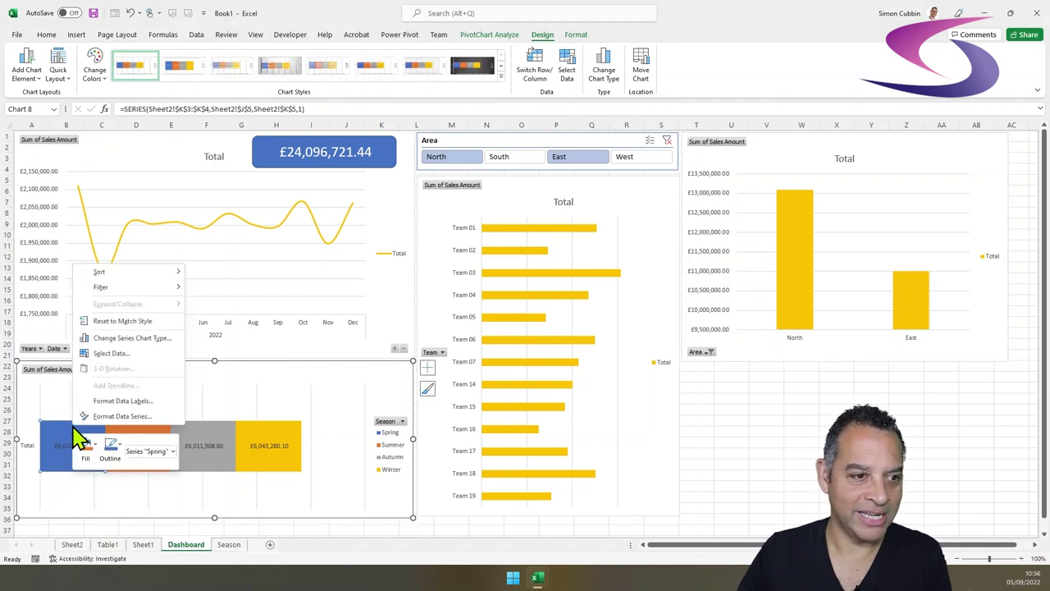
left_click(95, 444)
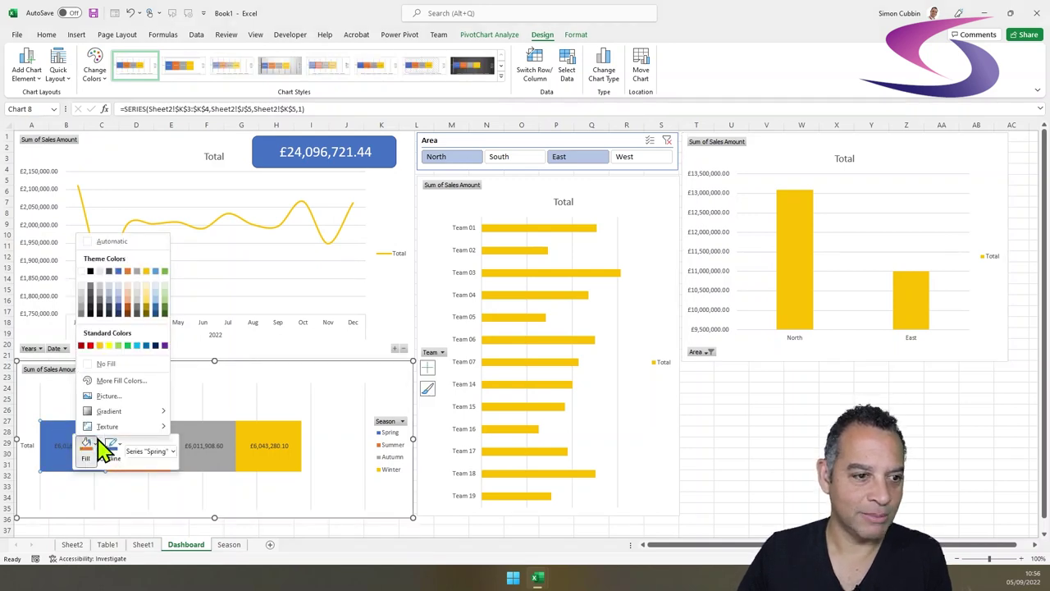
left_click(119, 345)
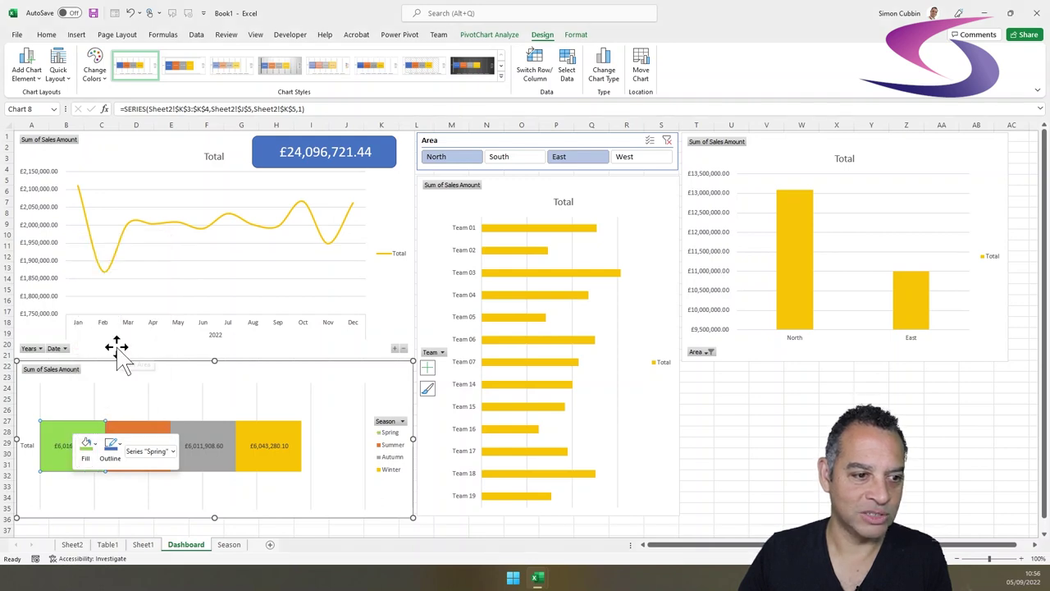
Fill the Summer segment of the season chart with a golden yellow from the additional standard colours.
right_click(151, 432)
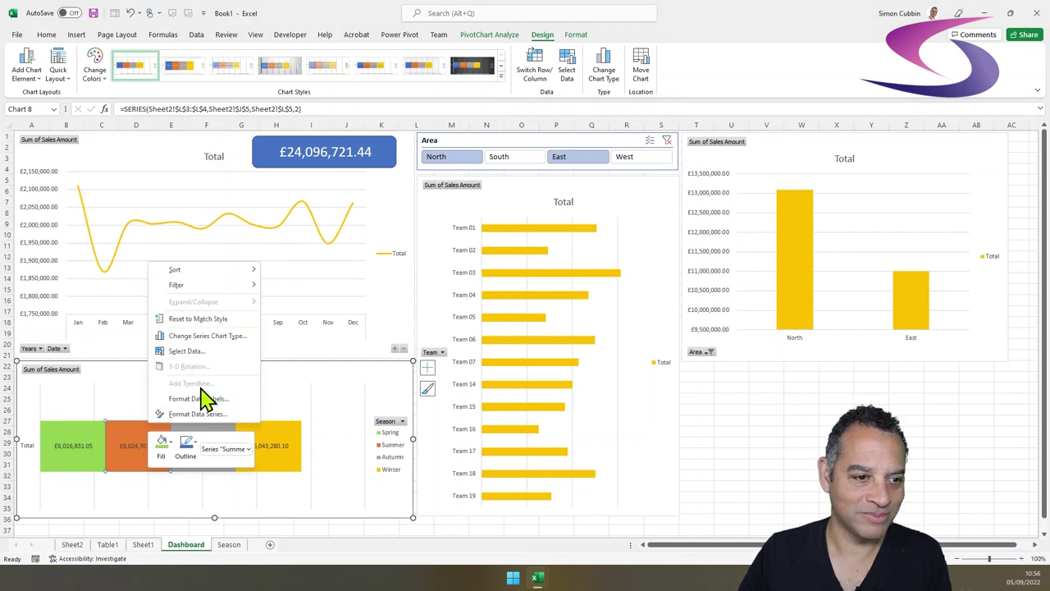
left_click(173, 444)
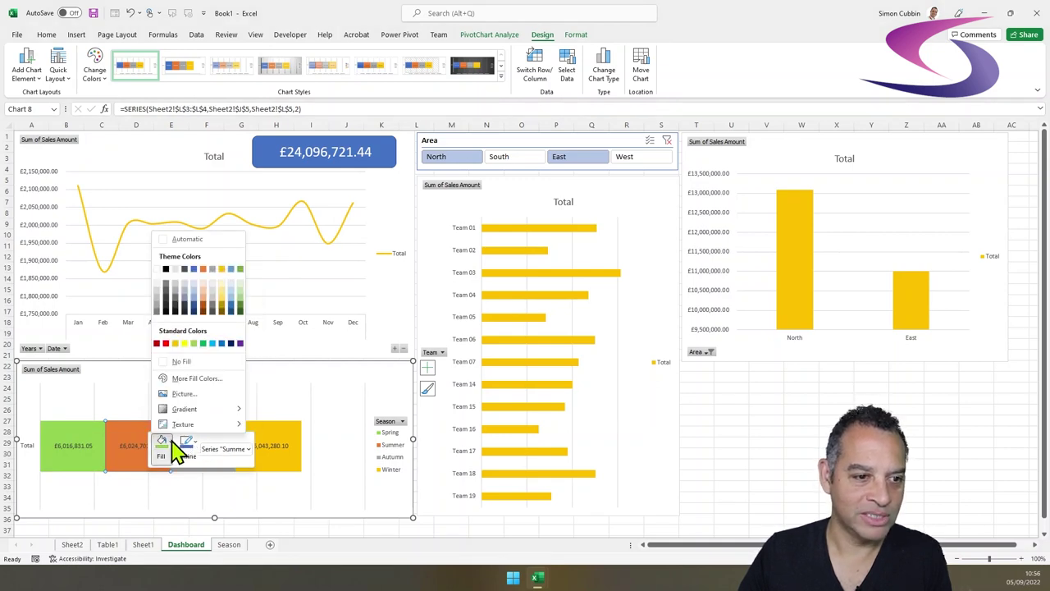
left_click(200, 380)
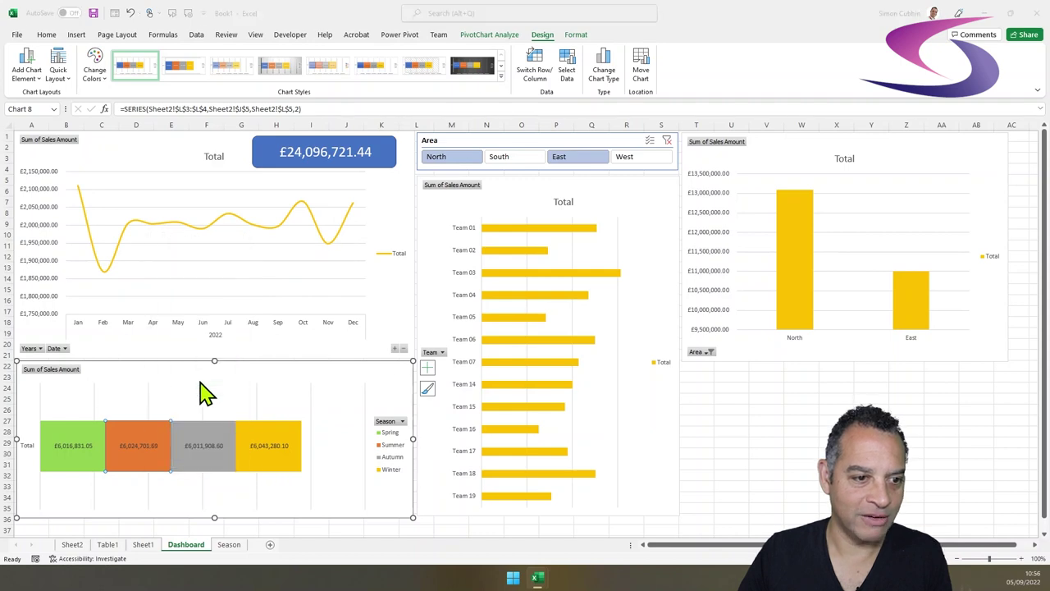
left_click(242, 210)
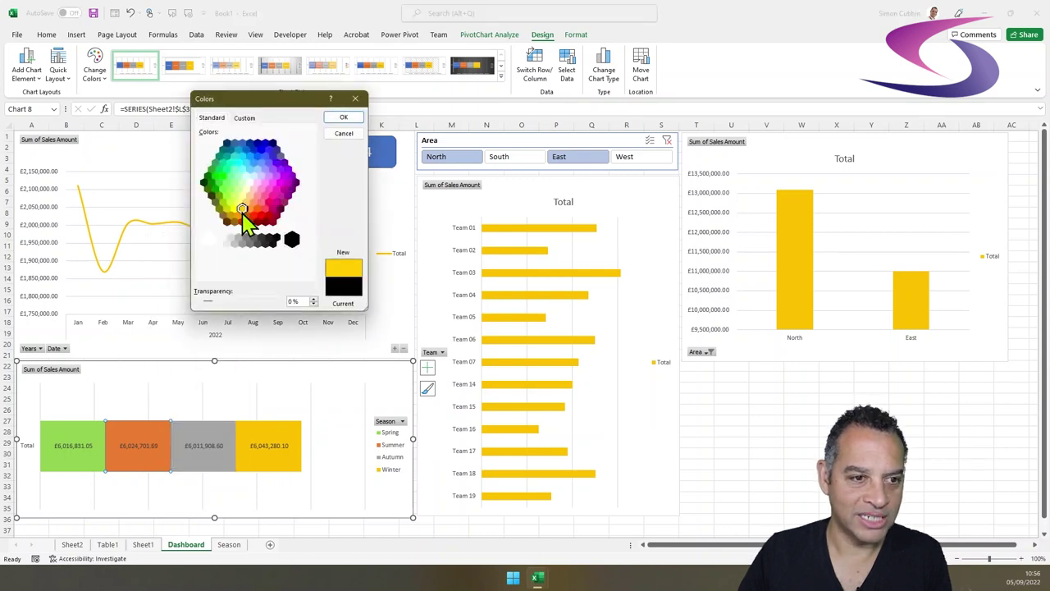
left_click(343, 117)
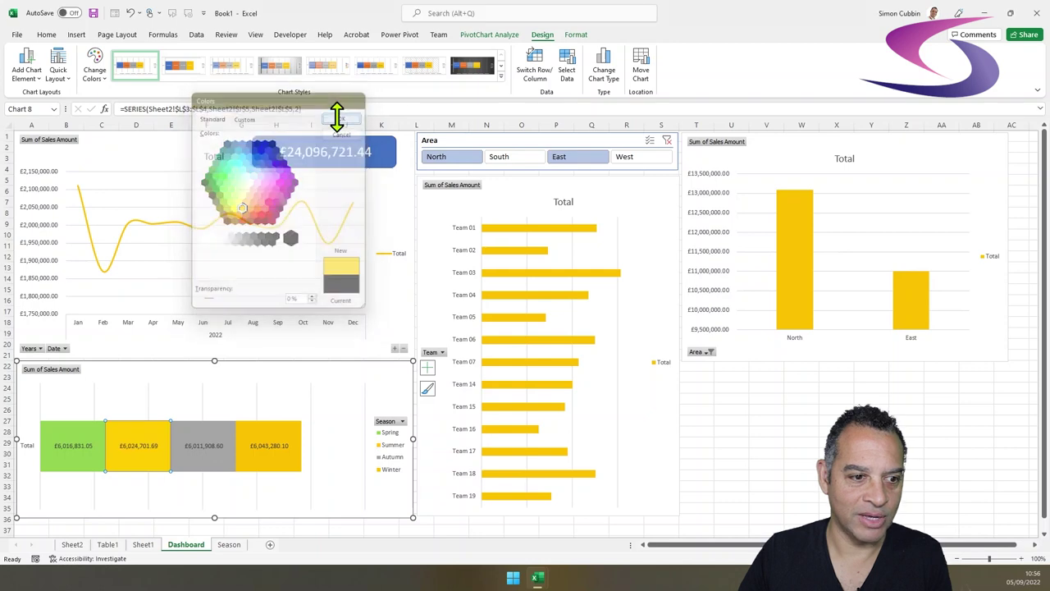
Fill the Autumn segment of the season chart with a dark burnt orange from the additional standard colours.
right_click(223, 435)
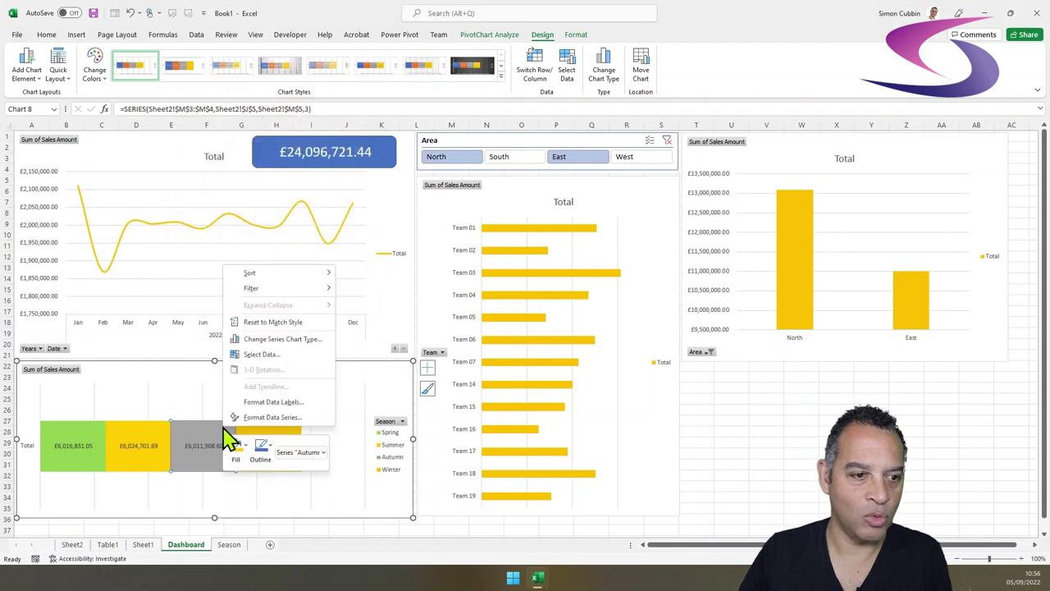
left_click(242, 446)
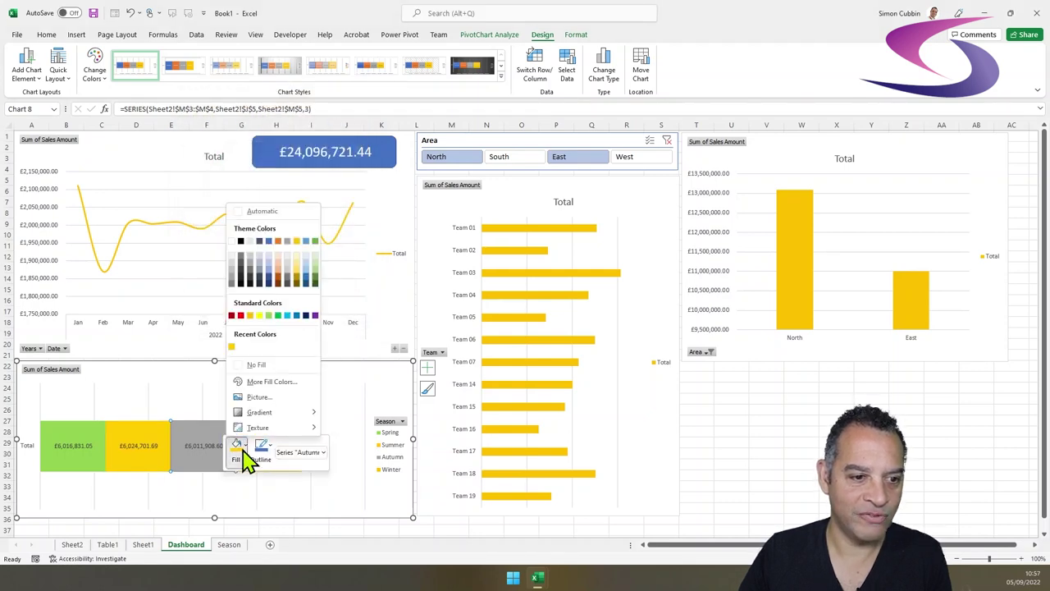
left_click(286, 382)
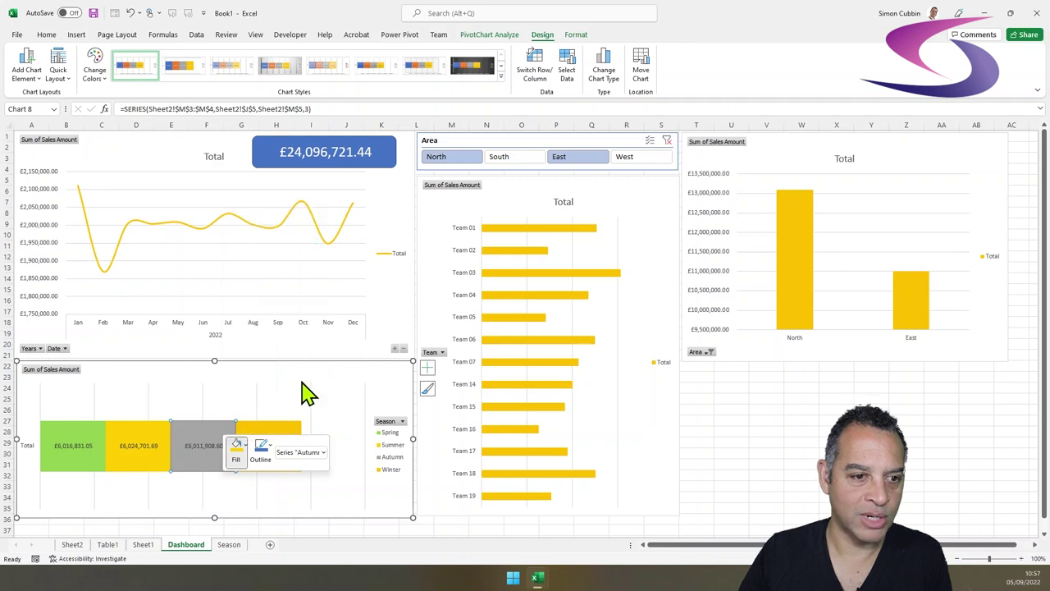
left_click(249, 208)
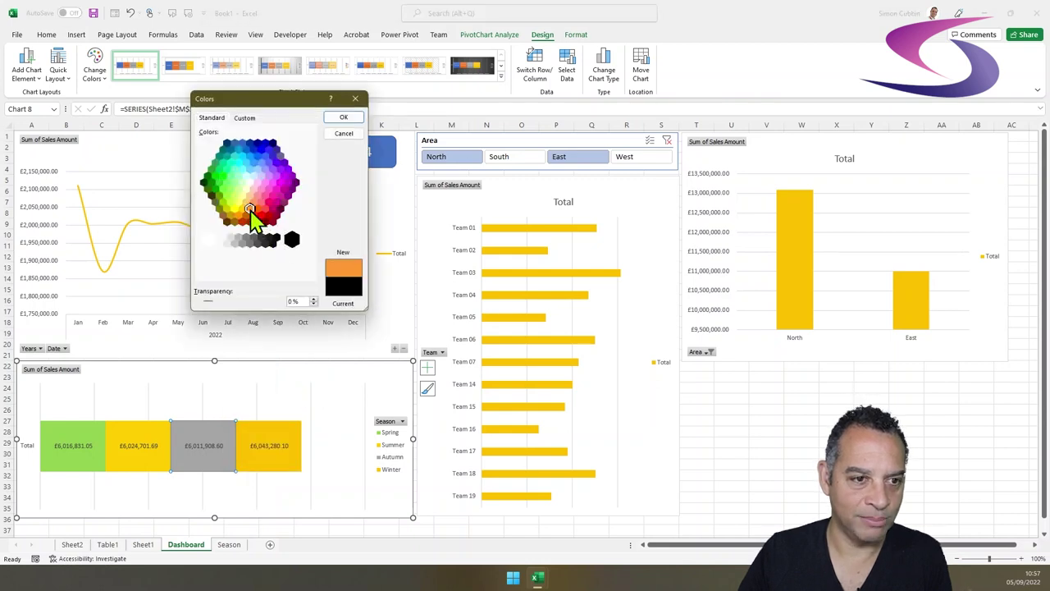
left_click(245, 215)
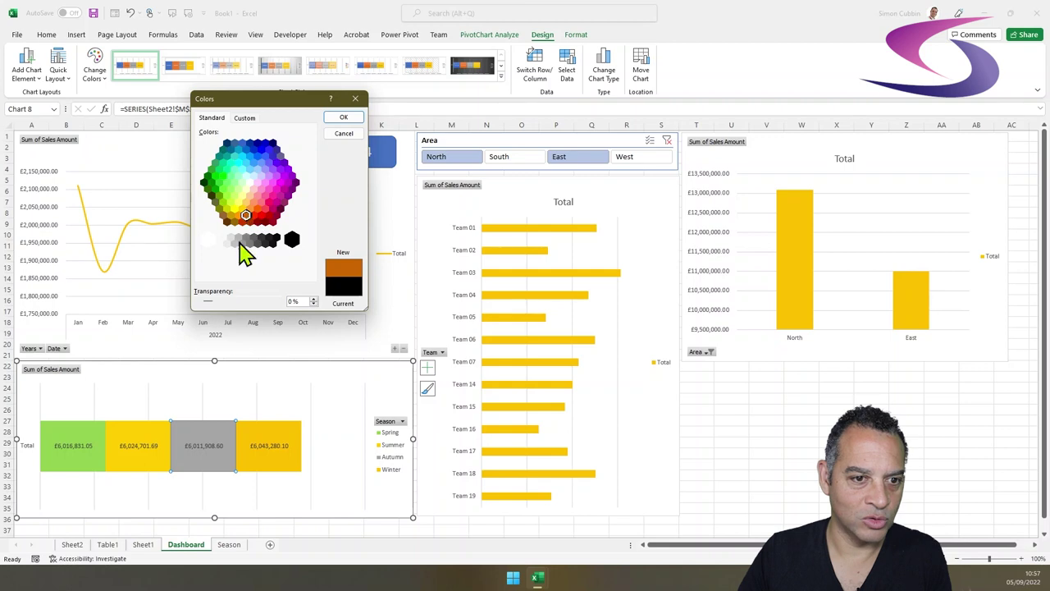
left_click(337, 118)
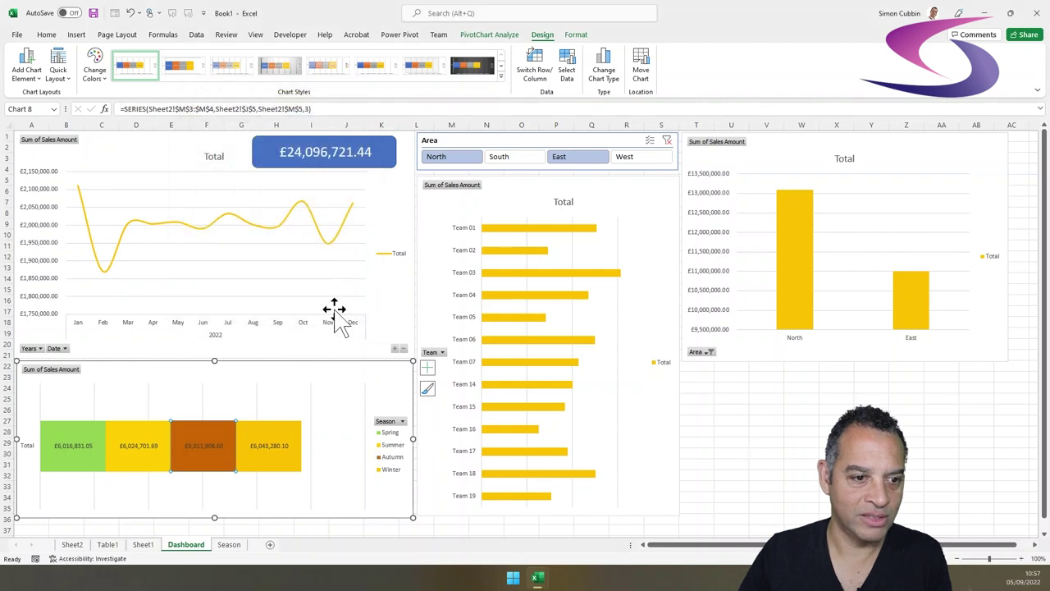
Fill the Winter segment of the season chart with a light cornflower blue from the additional standard colours.
right_click(293, 433)
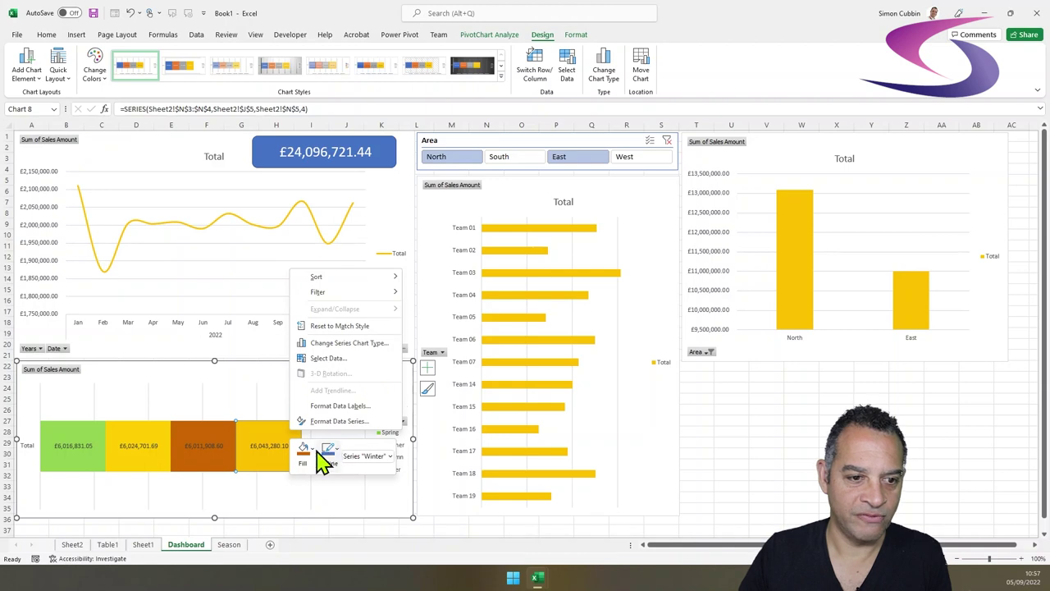
left_click(314, 450)
left_click(332, 386)
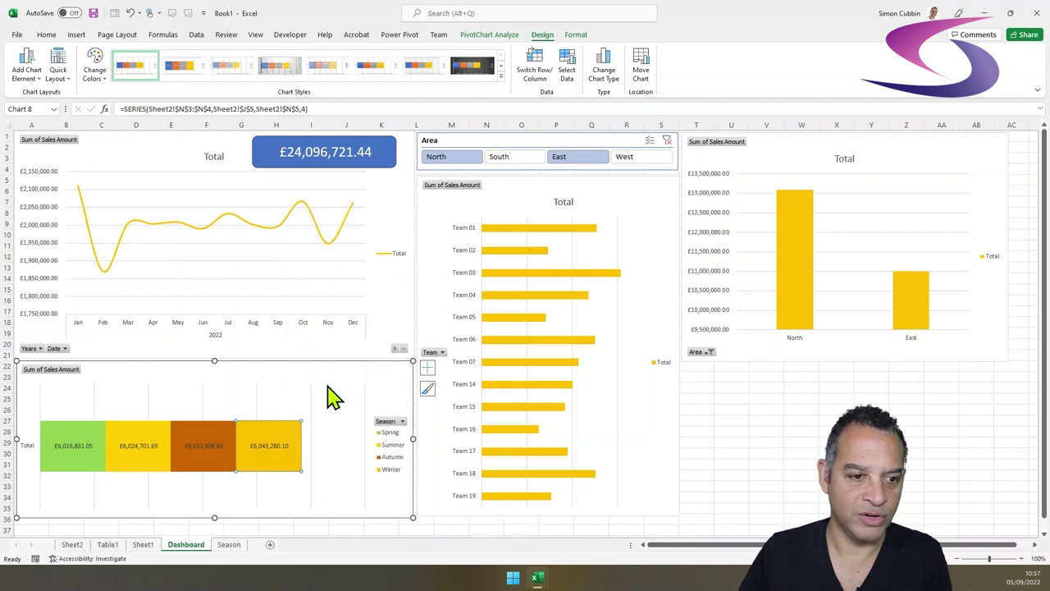
left_click(261, 163)
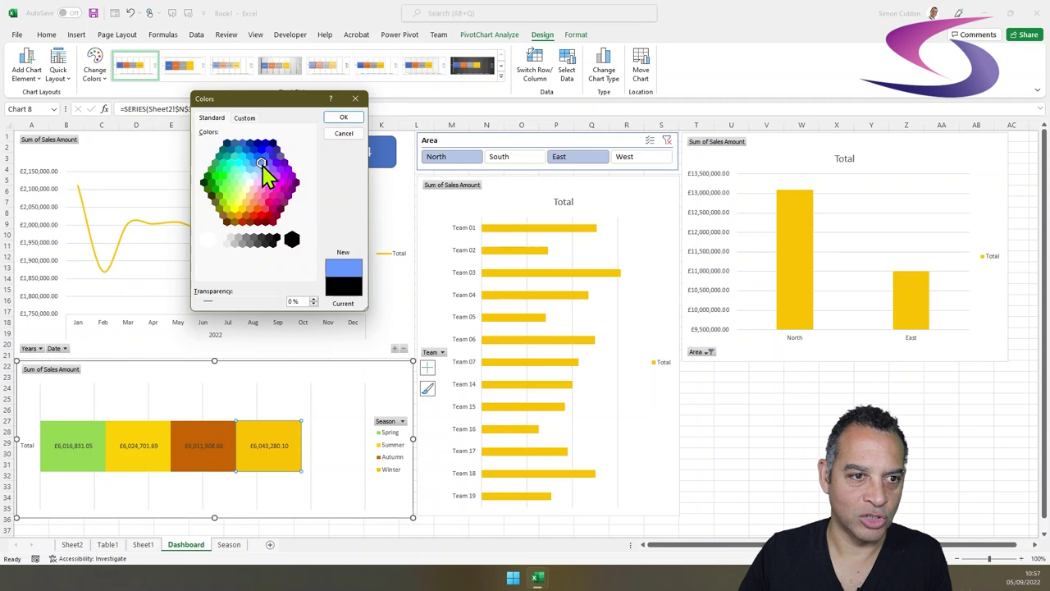
left_click(344, 116)
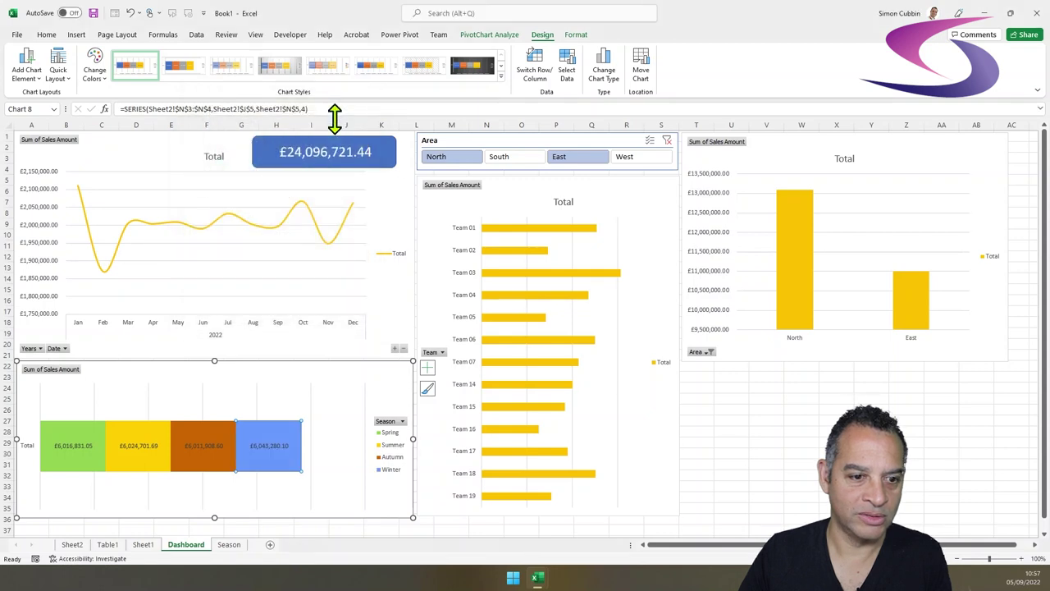